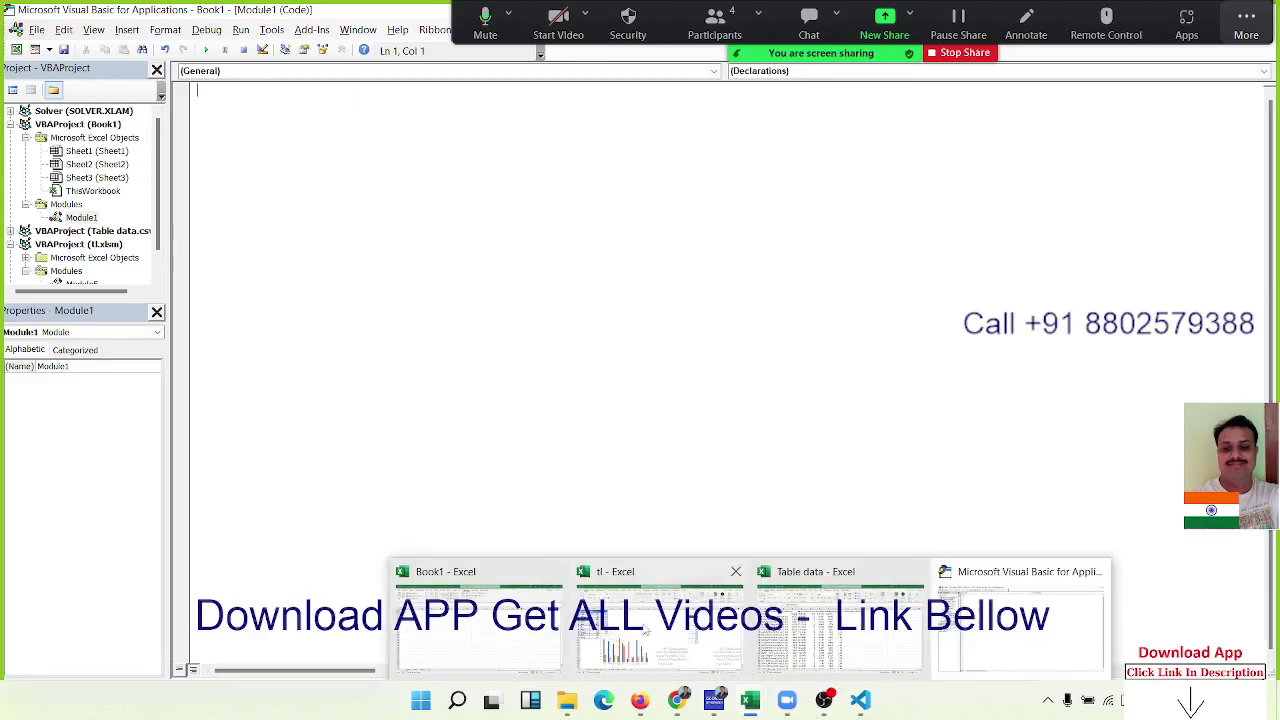
# Switch to the tl workbook, start and cancel a VLOOKUP in D34, and dismiss the notice.
pyautogui.click(645, 630)
pyautogui.scroll(-10, 445, 505)
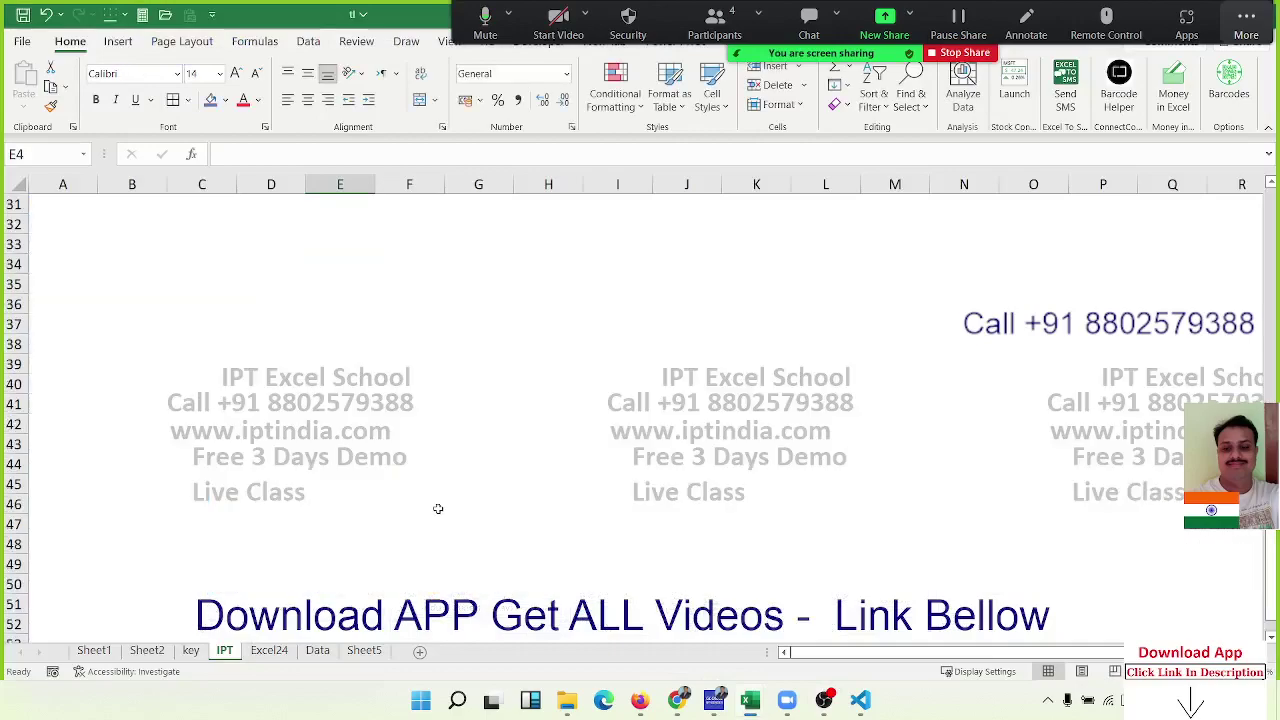
pyautogui.click(256, 263)
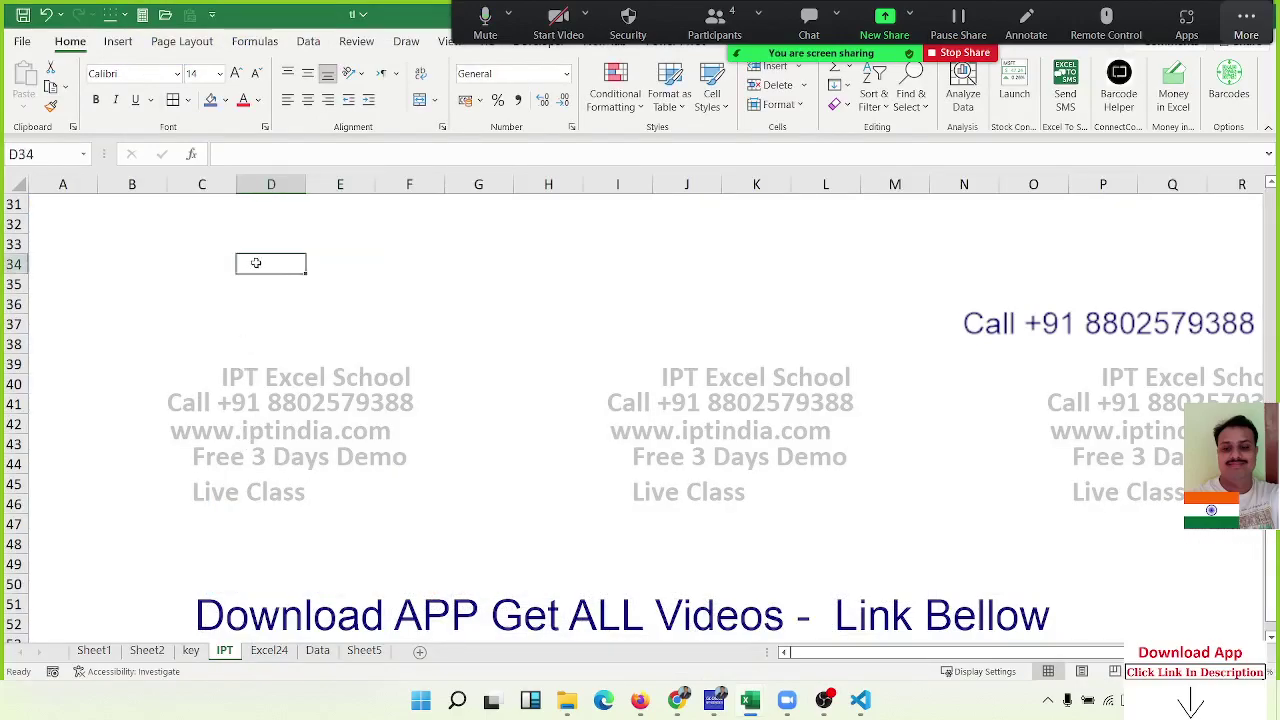
pyautogui.write('=vl')
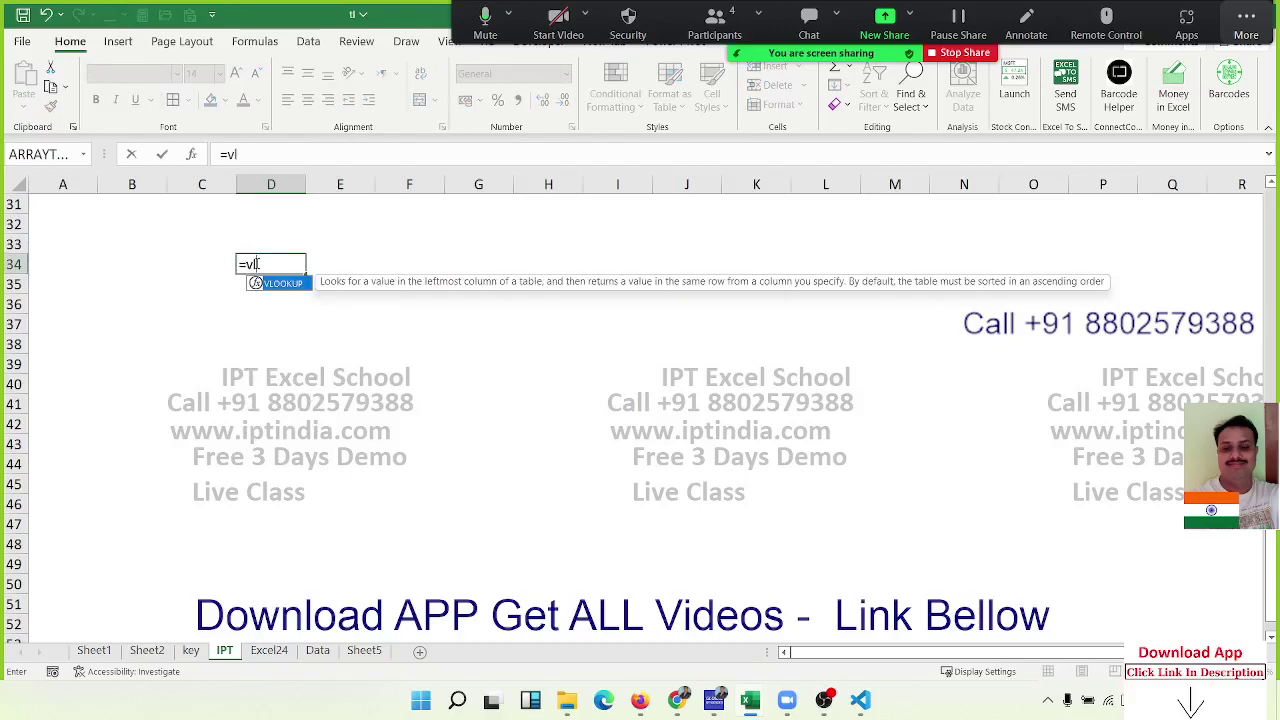
pyautogui.press('Escape')
pyautogui.press('Escape')
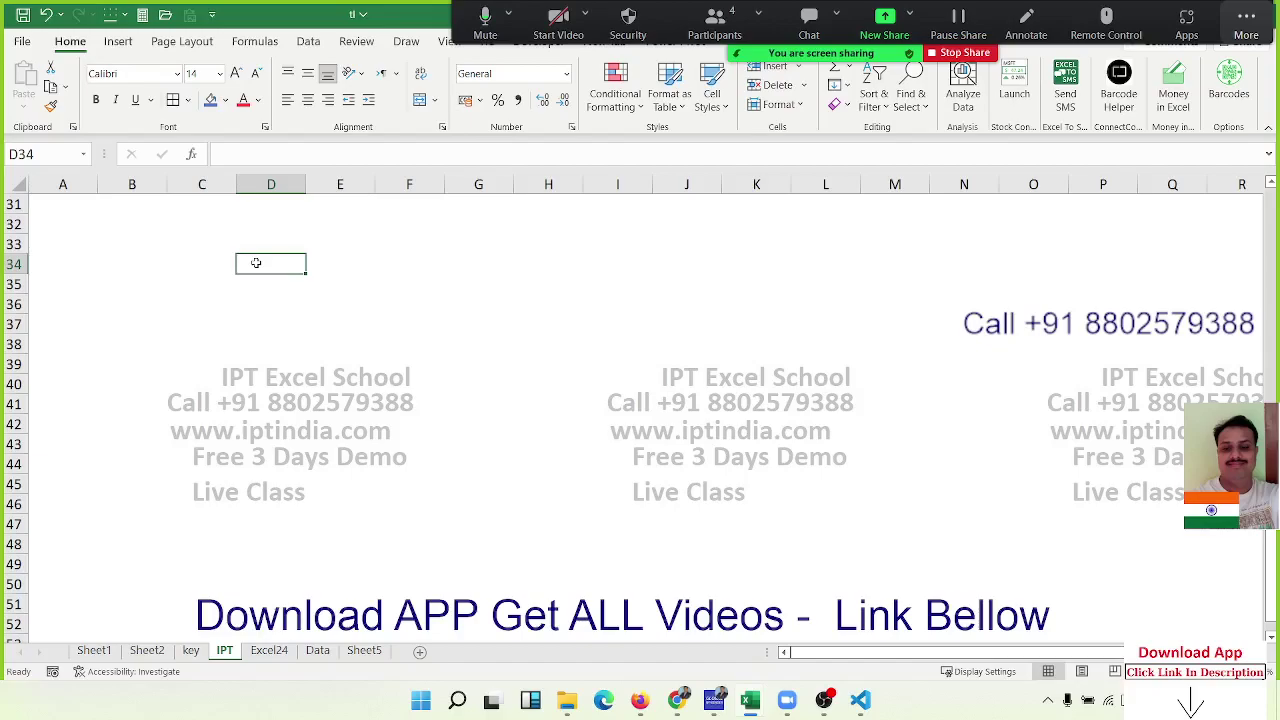
pyautogui.moveTo(750, 700)
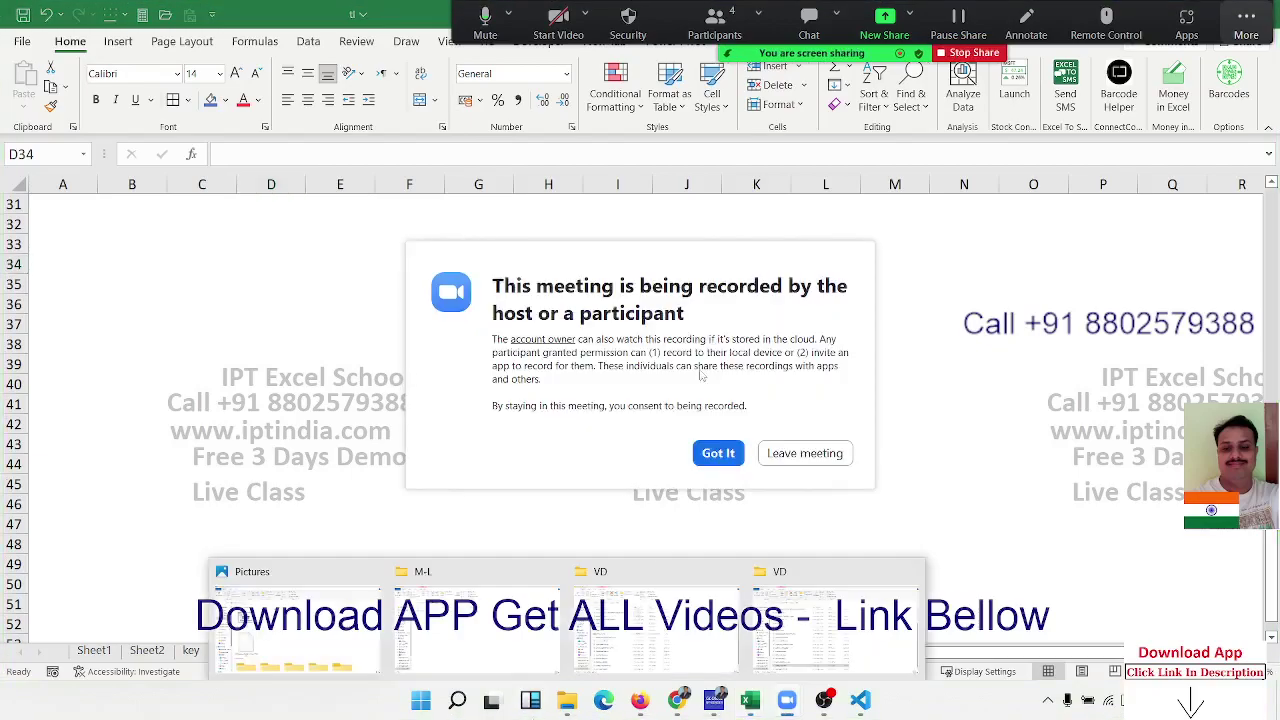
pyautogui.click(727, 462)
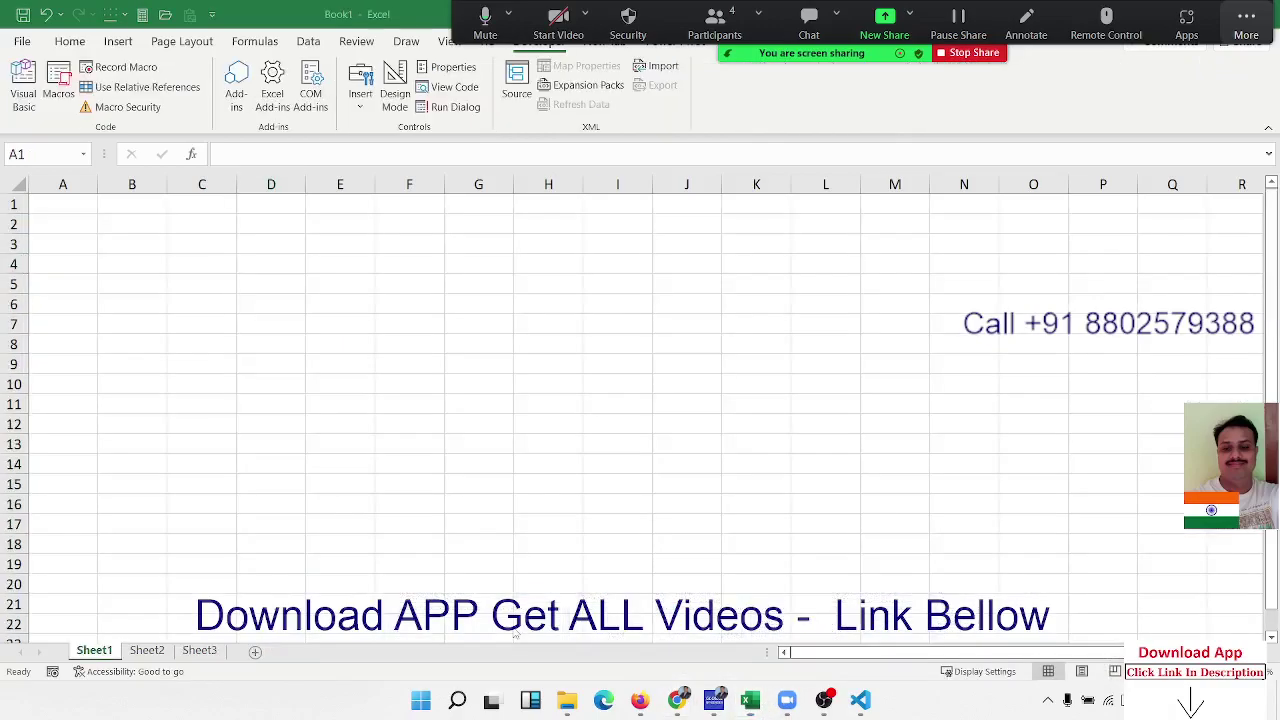
# In Book1, enter 50 in A2 and 60 in B2.
pyautogui.click(478, 615)
pyautogui.moveTo(750, 700)
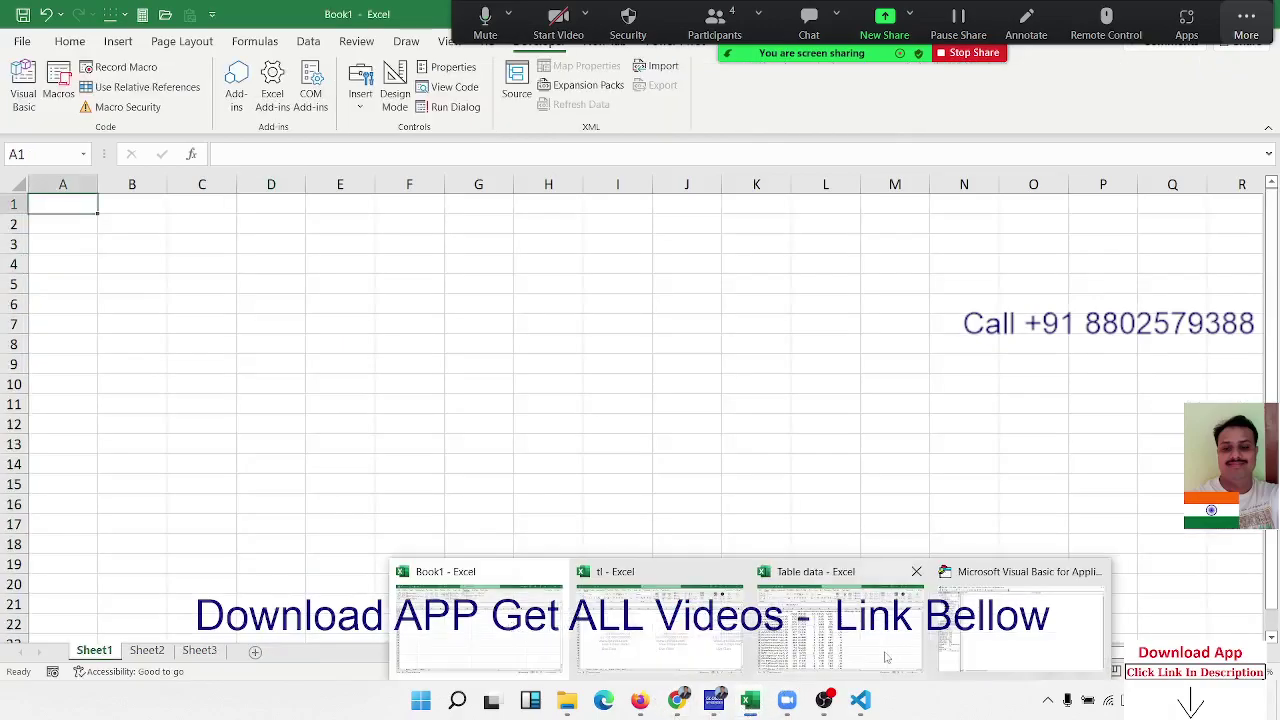
pyautogui.click(155, 281)
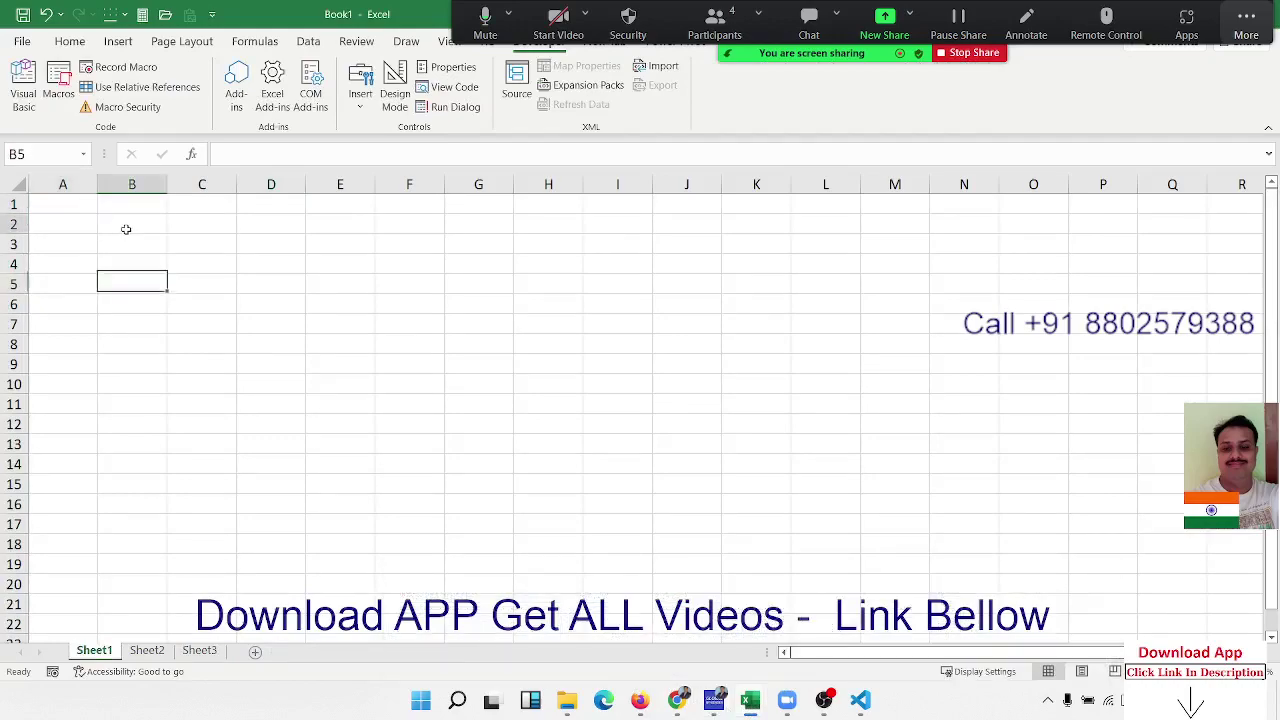
pyautogui.click(75, 229)
pyautogui.write('50')
pyautogui.press('Tab')
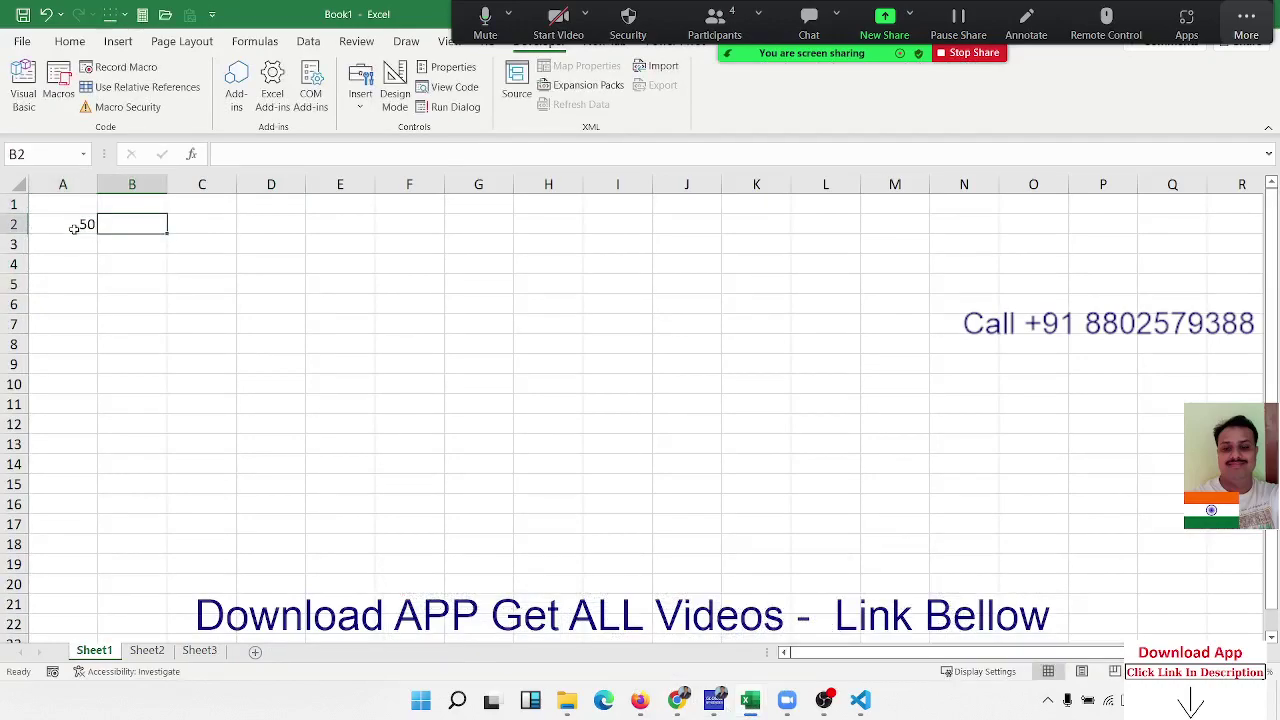
pyautogui.write('60')
pyautogui.press('Tab')
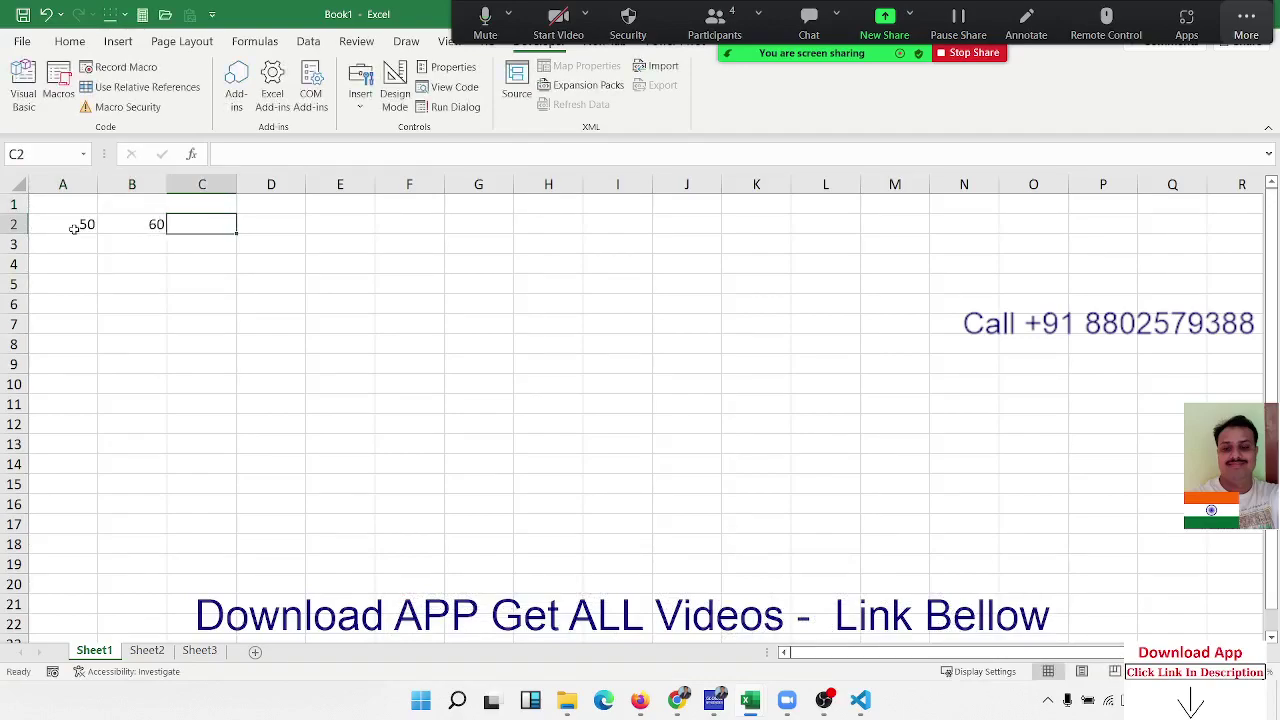
# Start a SUBTOTAL formula in C2, cancel it, and switch back to the VBA editor.
pyautogui.write('=')
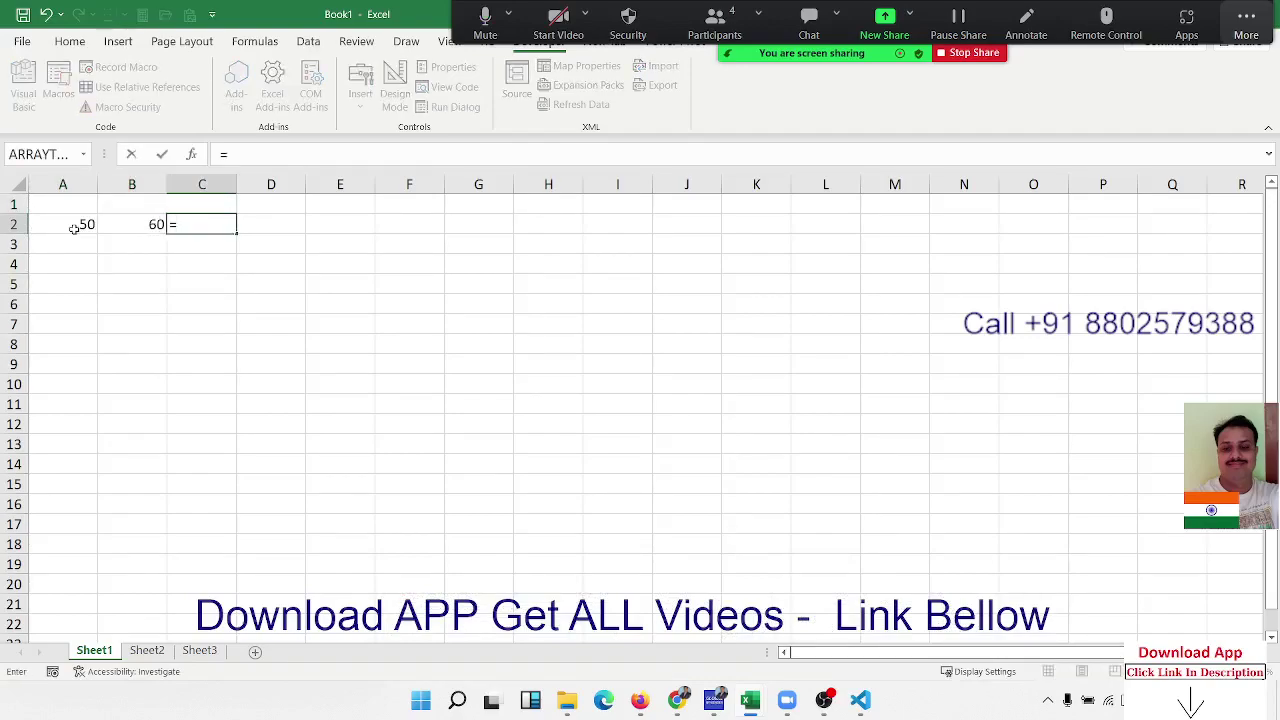
pyautogui.write('su')
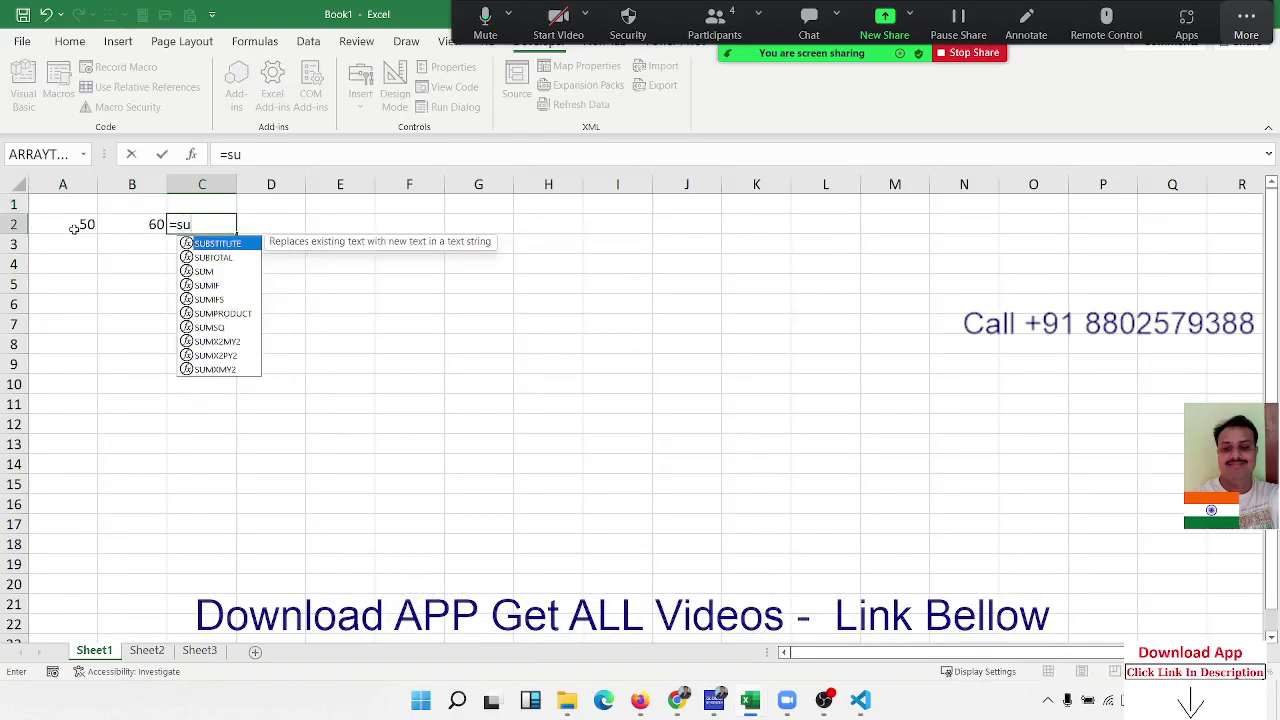
pyautogui.write('b')
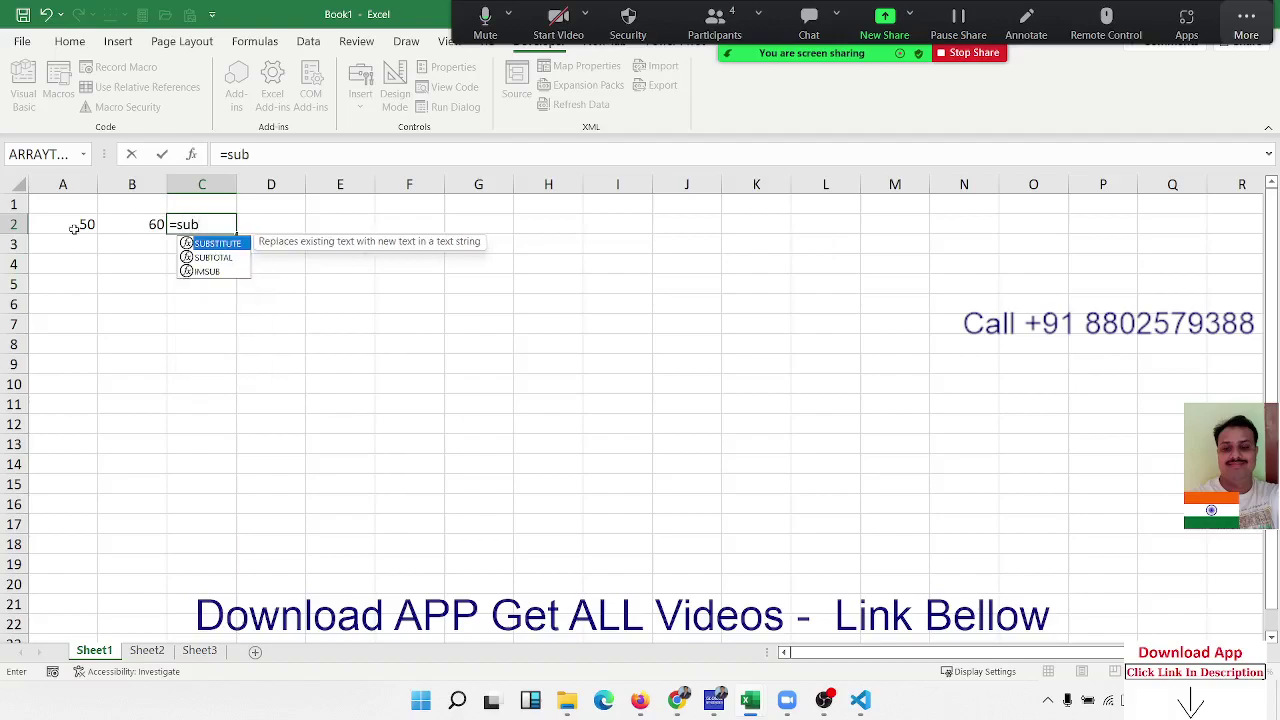
pyautogui.press('Down')
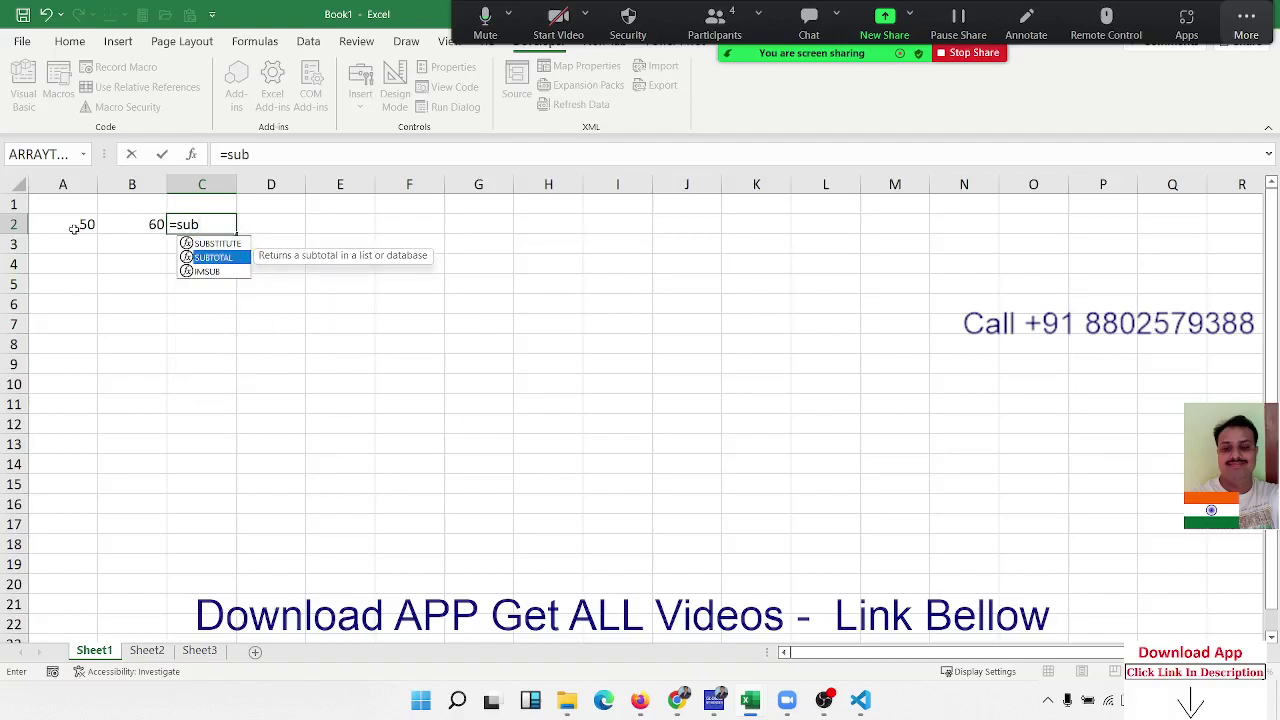
pyautogui.press('BackSpace')
pyautogui.press('BackSpace')
pyautogui.press('BackSpace')
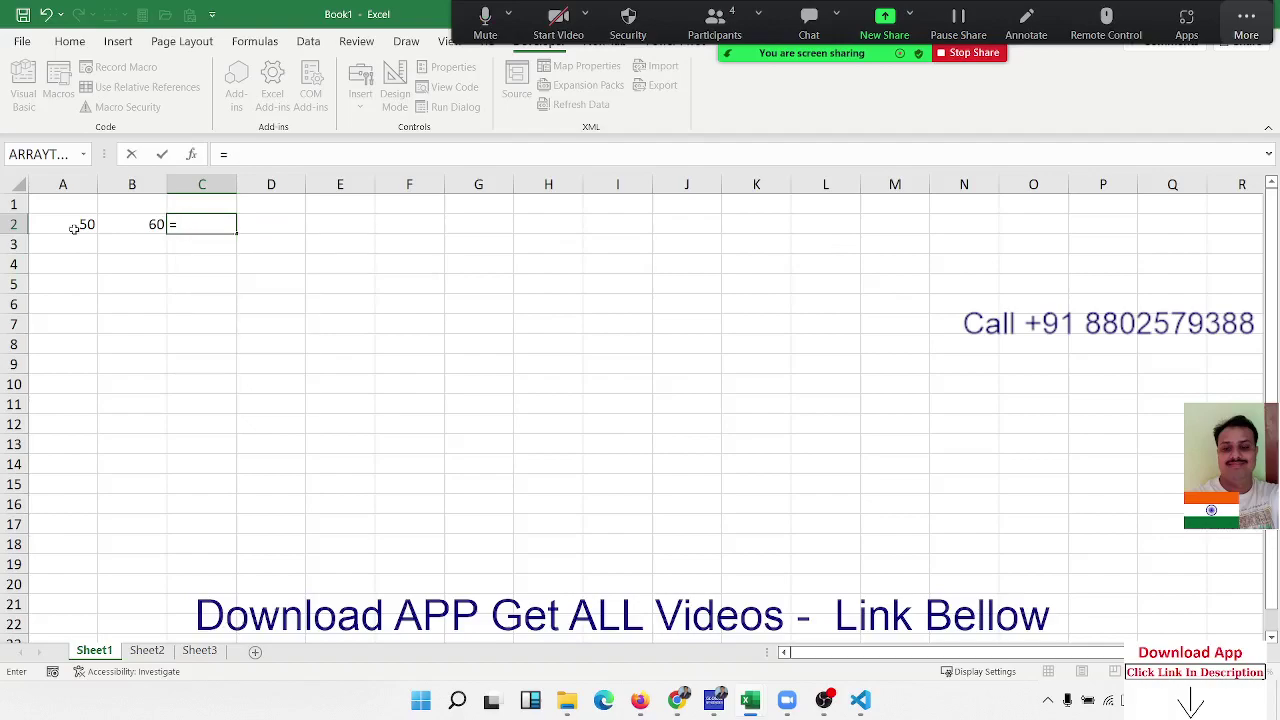
pyautogui.press('Escape')
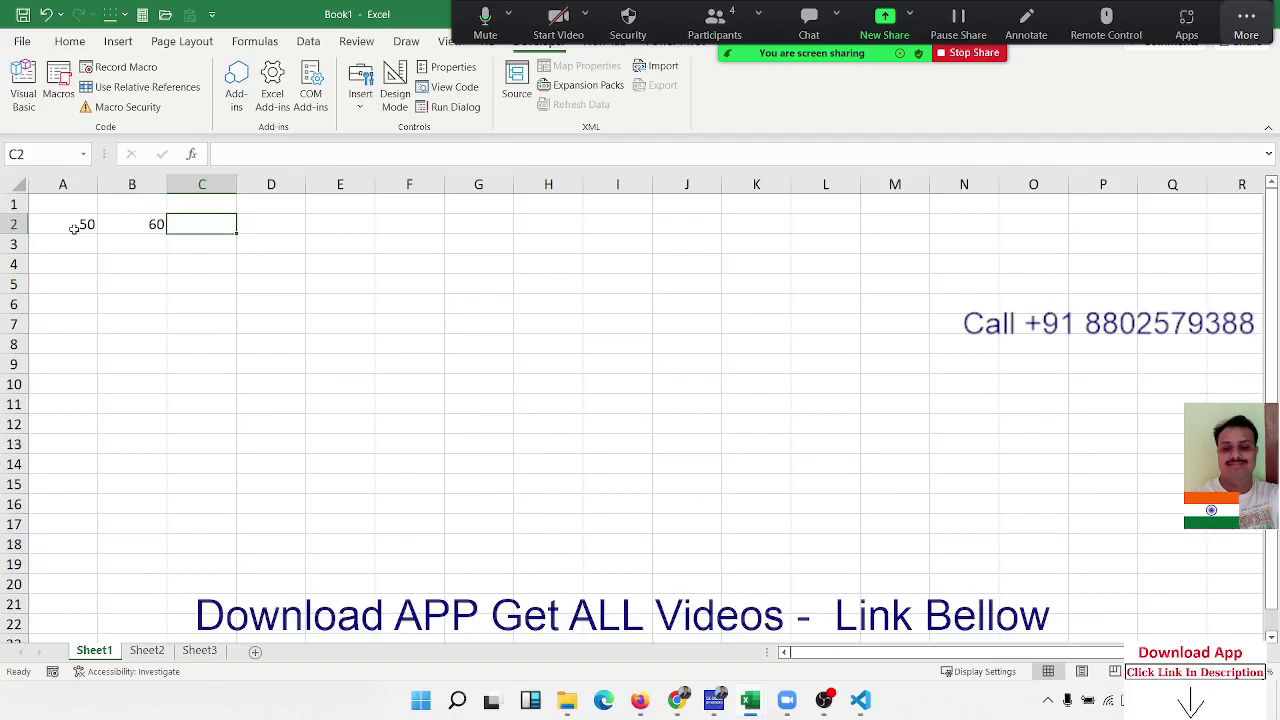
pyautogui.click(74, 228)
pyautogui.press('Right')
pyautogui.press('Right')
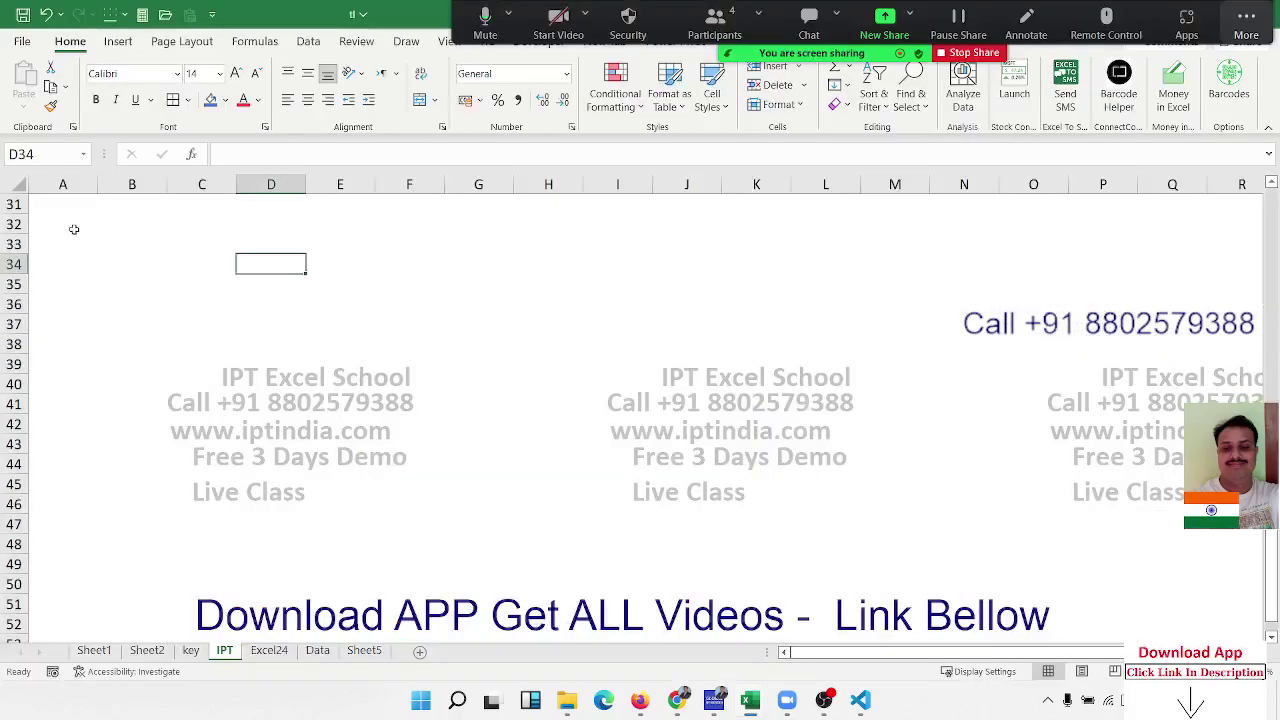
pyautogui.hotkey('alt', 'Tab')
pyautogui.press('Tab')
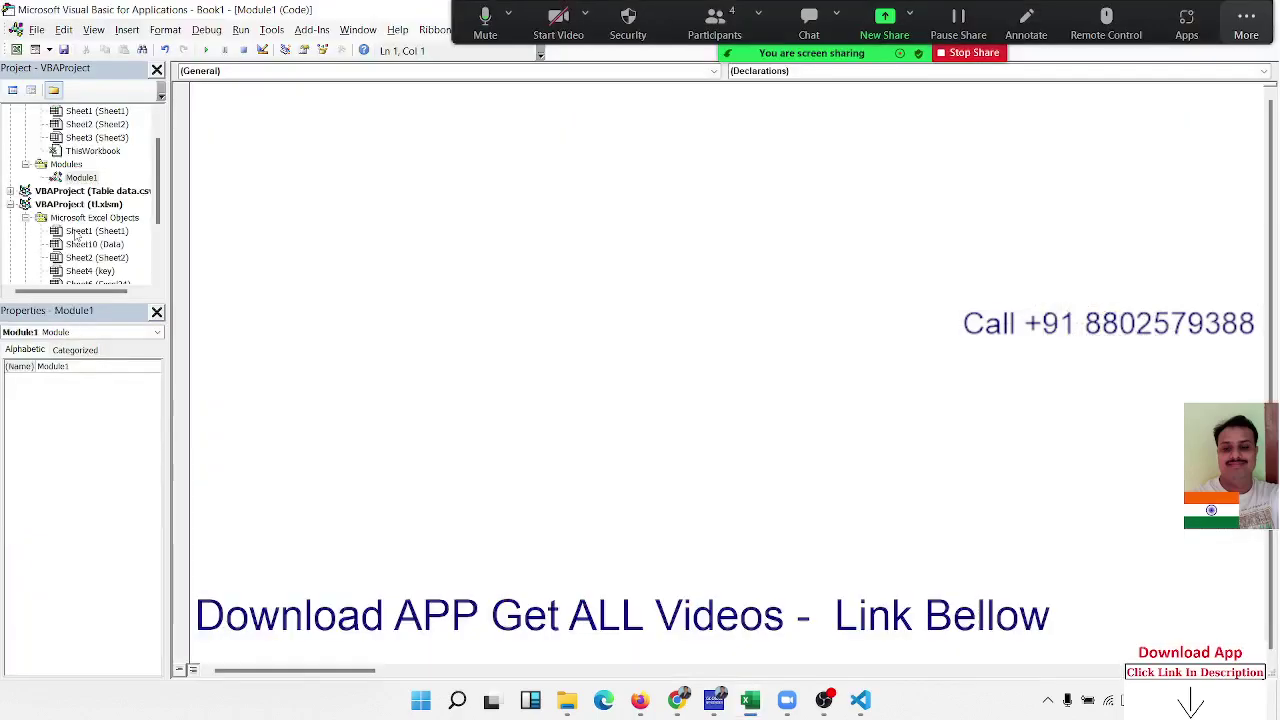
# Begin the header Function subt with its first parameter n as Double.
pyautogui.write('func')
pyautogui.write('tio')
pyautogui.write('n')
pyautogui.write('r')
pyautogui.write('r')
pyautogui.press('BackSpace')
pyautogui.press('BackSpace')
pyautogui.write('su')
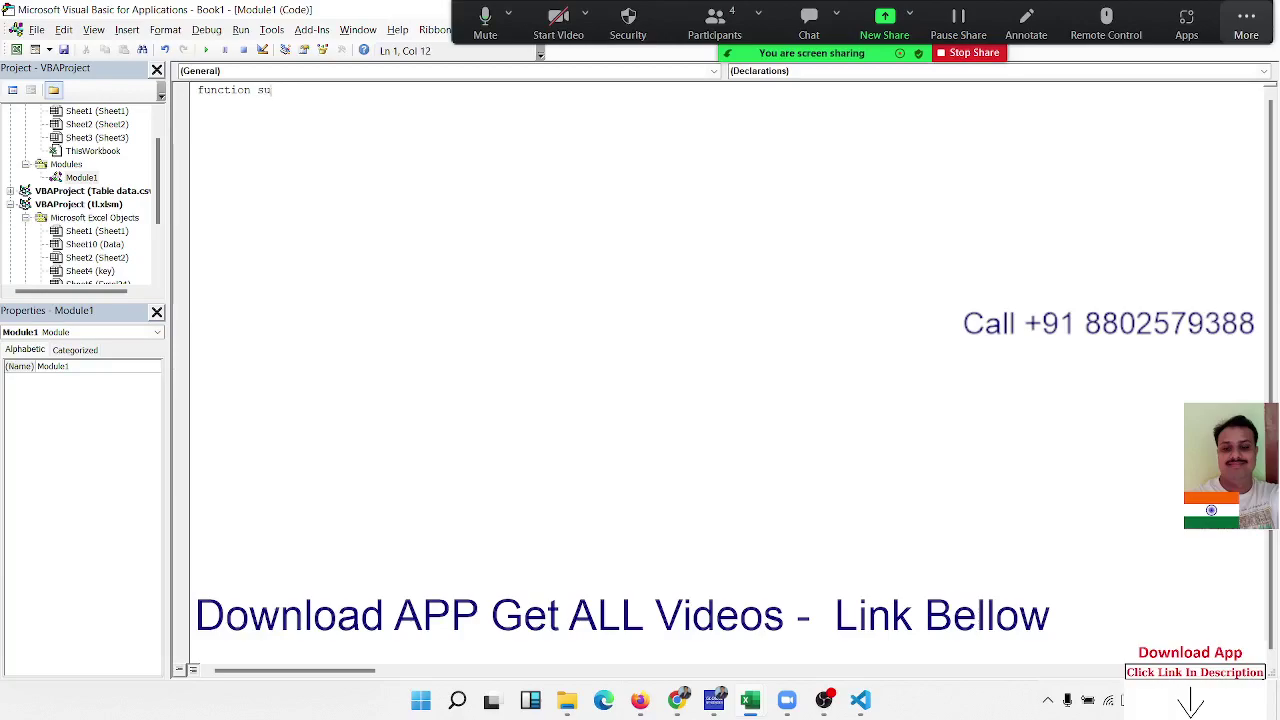
pyautogui.write('bt')
pyautogui.write('(')
pyautogui.write('n ')
pyautogui.write('as ')
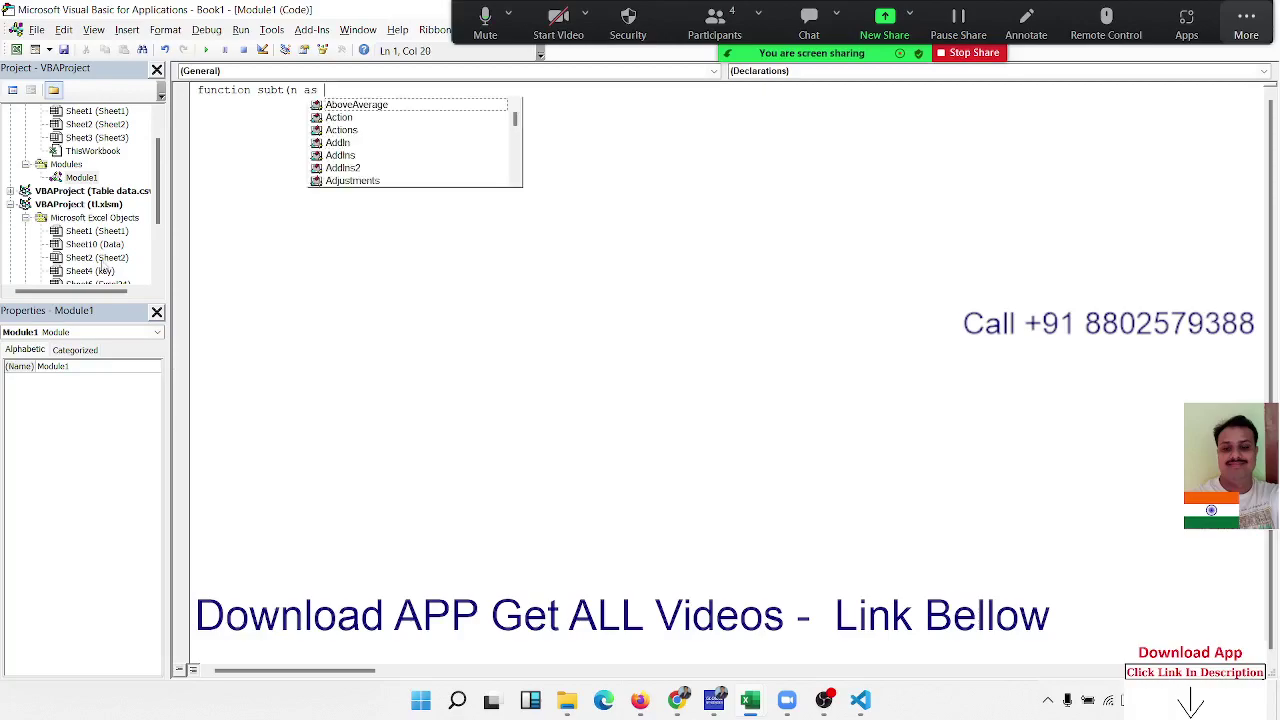
pyautogui.write('dou')
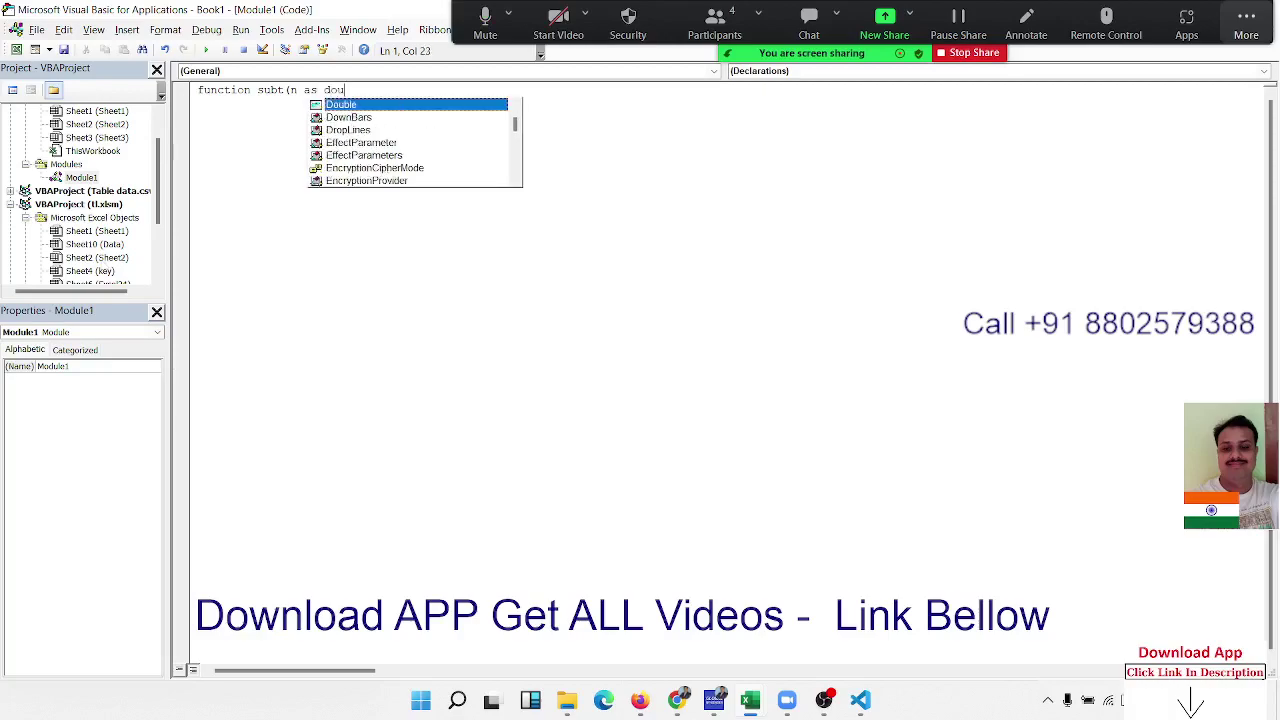
pyautogui.write('o')
pyautogui.press('BackSpace')
pyautogui.press('BackSpace')
pyautogui.press('BackSpace')
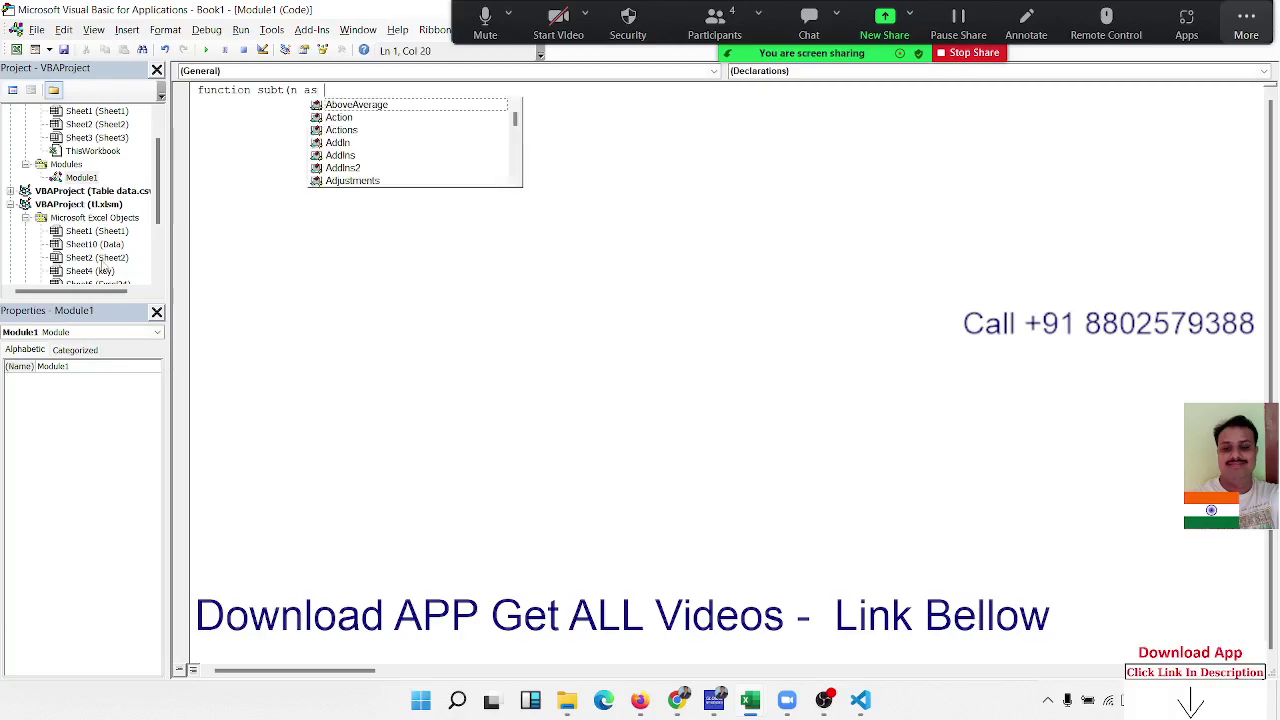
pyautogui.write('dou')
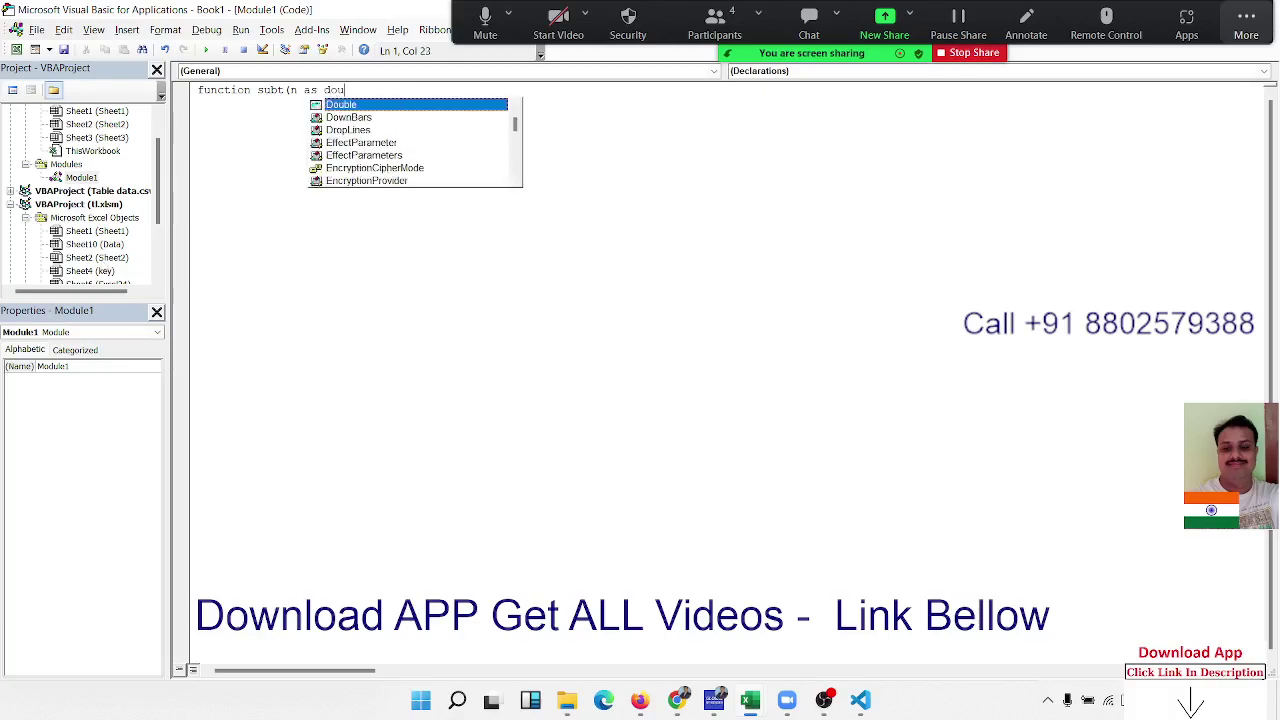
pyautogui.press('Tab')
# Add the second parameter n1 as Double and close the header so End Function appears.
pyautogui.write(',')
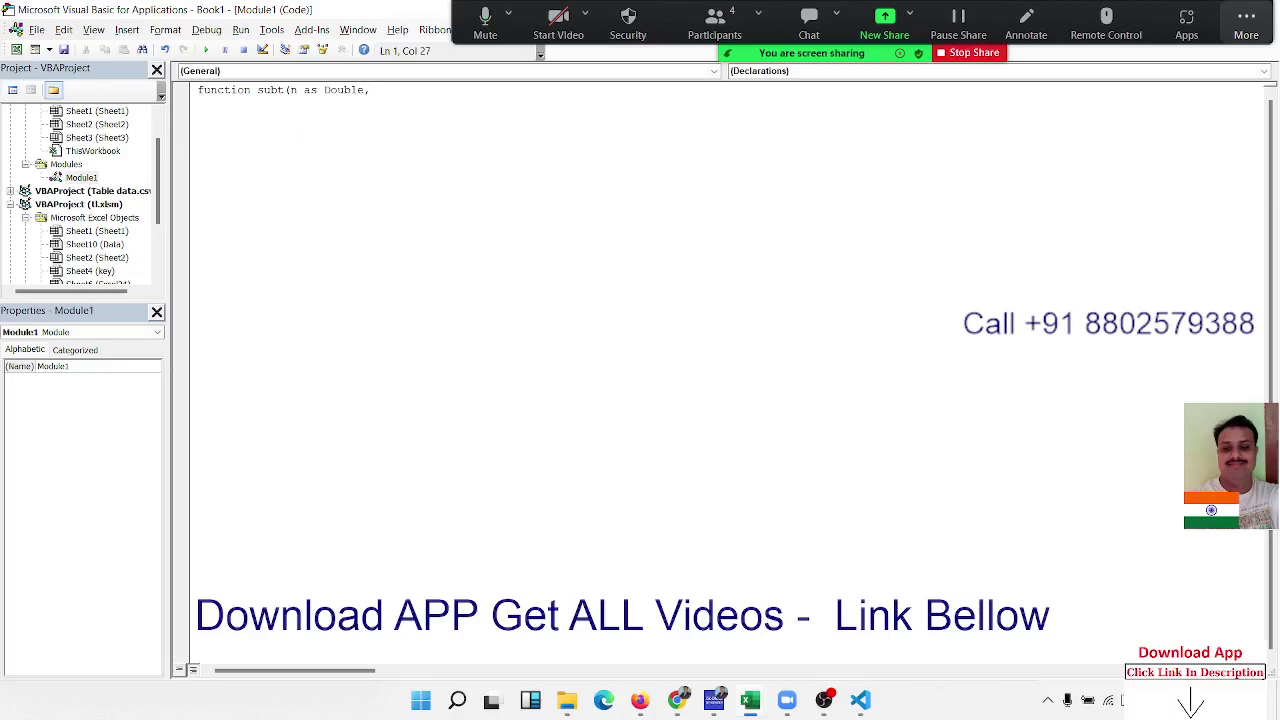
pyautogui.write('n1')
pyautogui.write(' as bou')
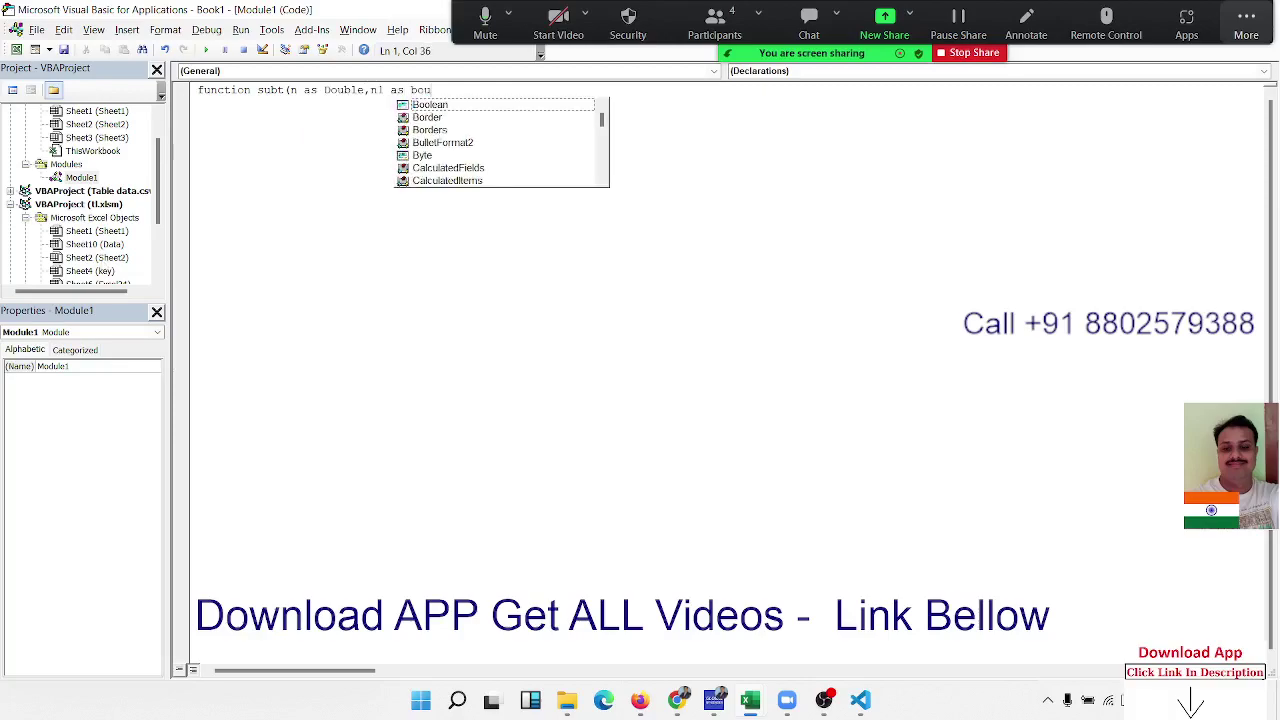
pyautogui.press('BackSpace')
pyautogui.press('BackSpace')
pyautogui.press('BackSpace')
pyautogui.write('do')
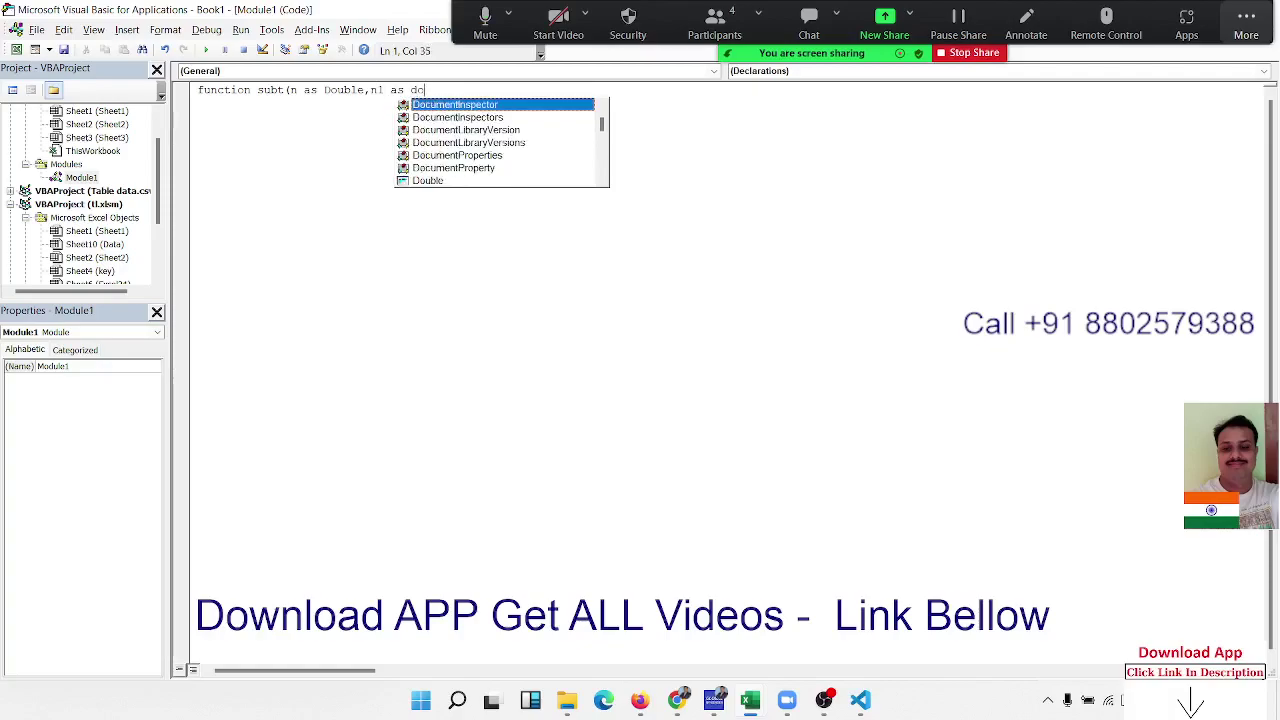
pyautogui.write('u')
pyautogui.press('Tab')
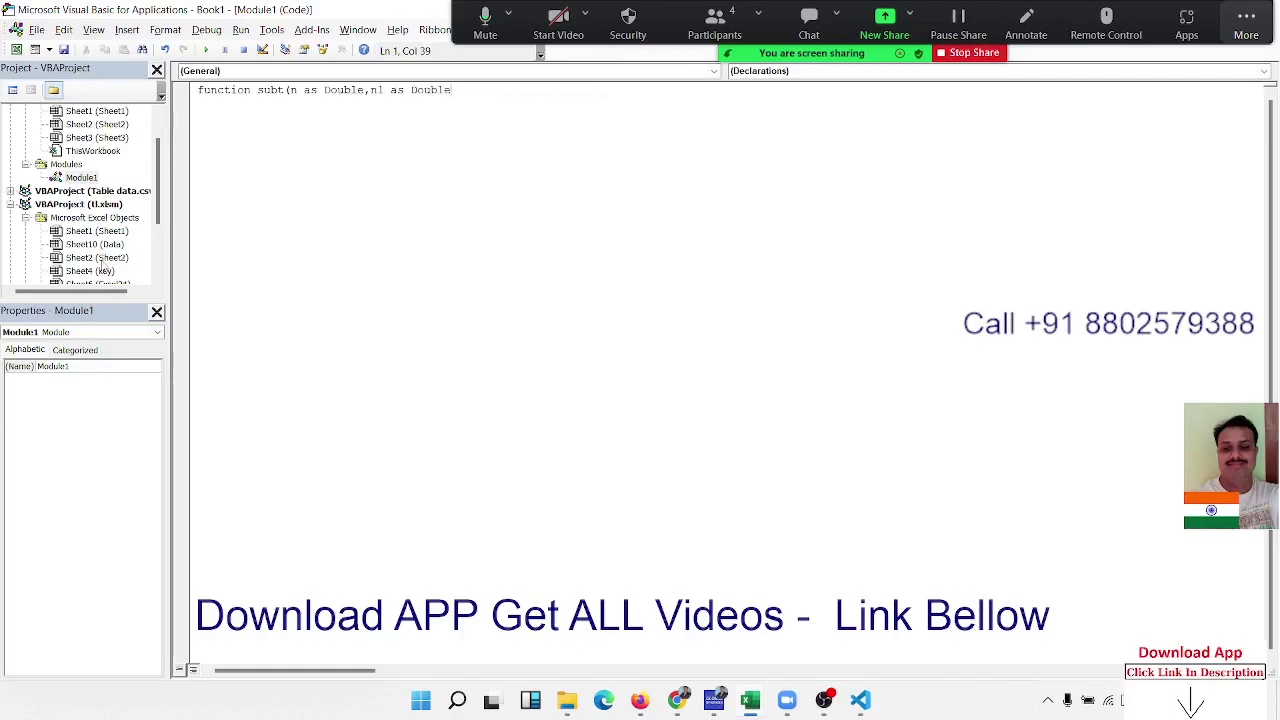
pyautogui.write(')')
pyautogui.press('Return')
# In Excel, start an IF formula in D34 and cancel it.
pyautogui.hotkey('alt', 'F11')
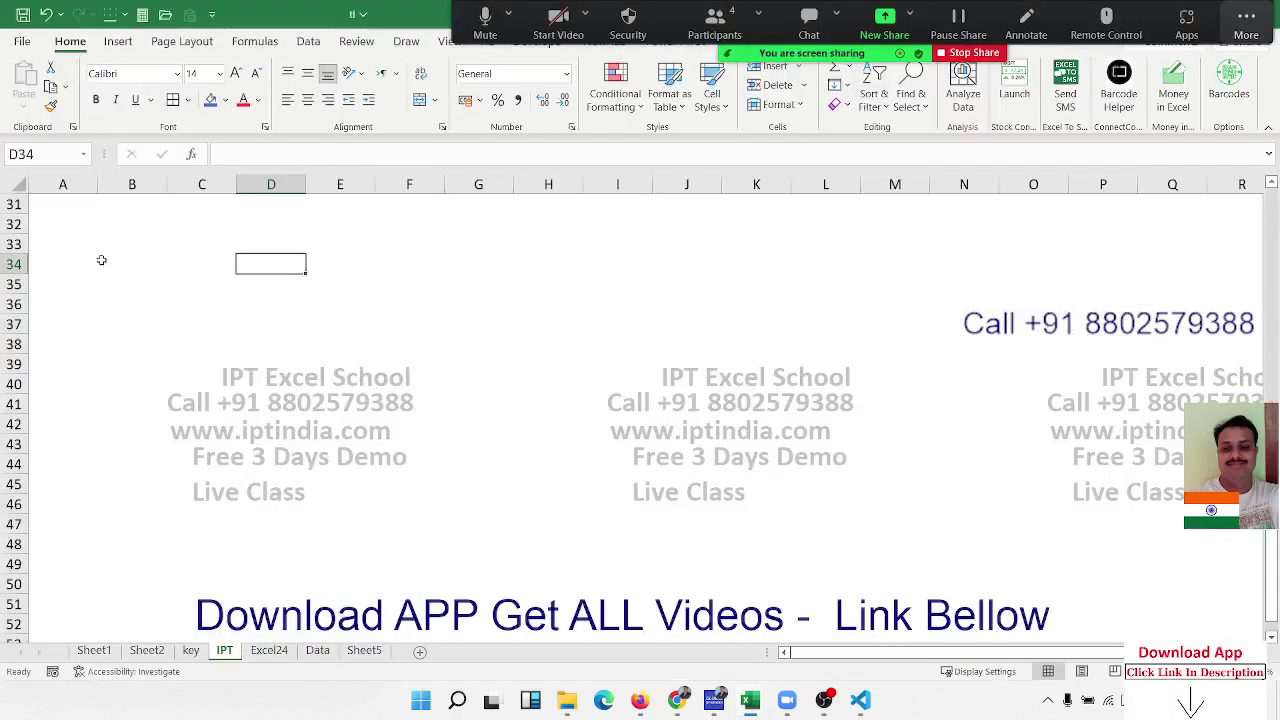
pyautogui.write('=if')
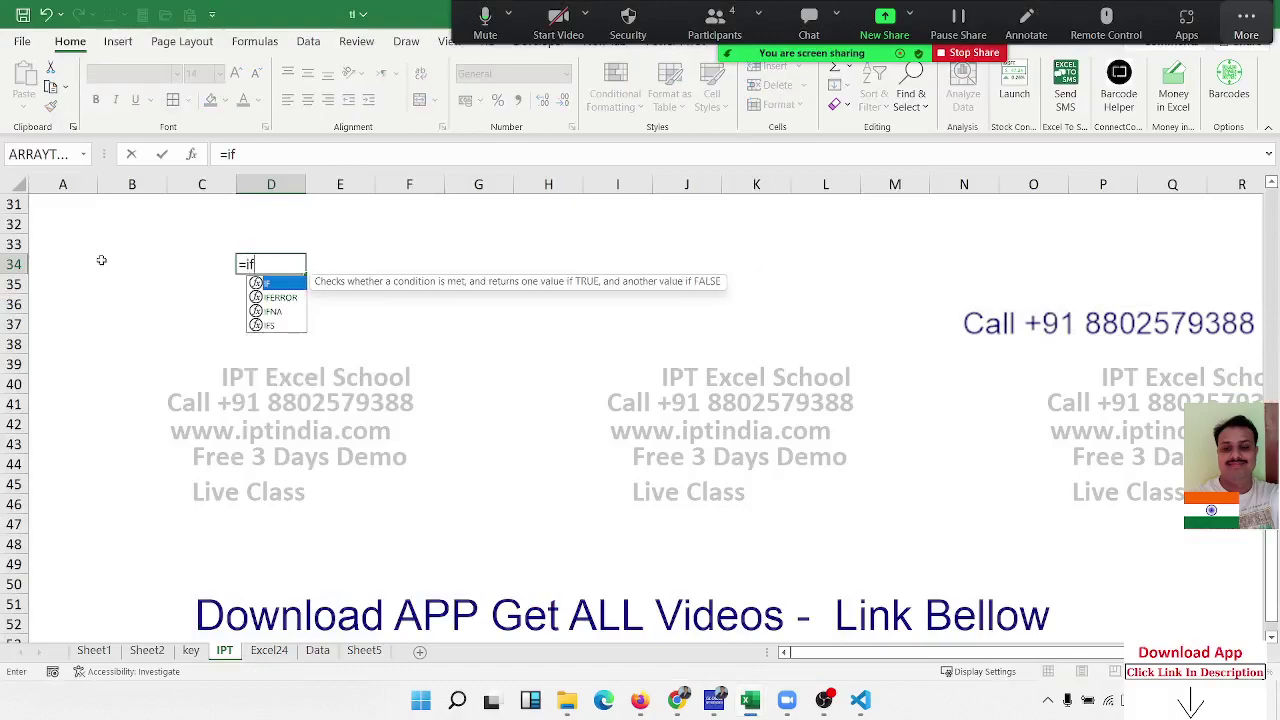
pyautogui.press('Tab')
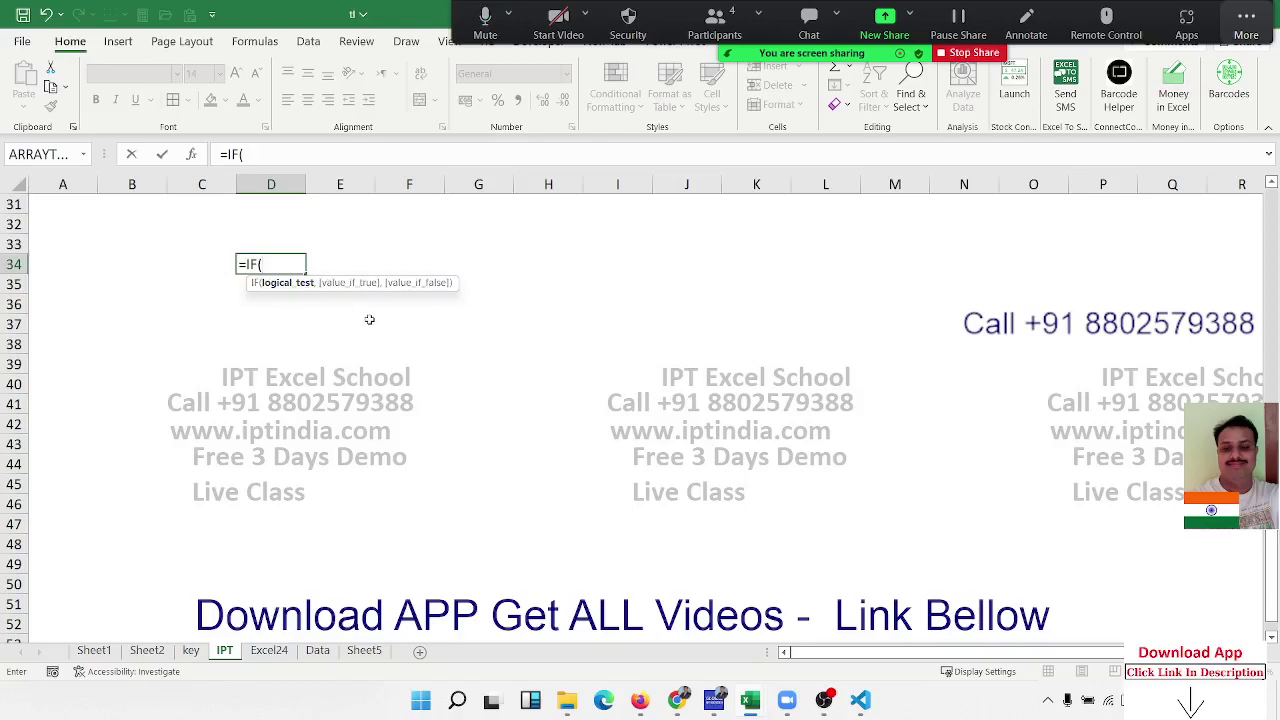
pyautogui.press('Escape')
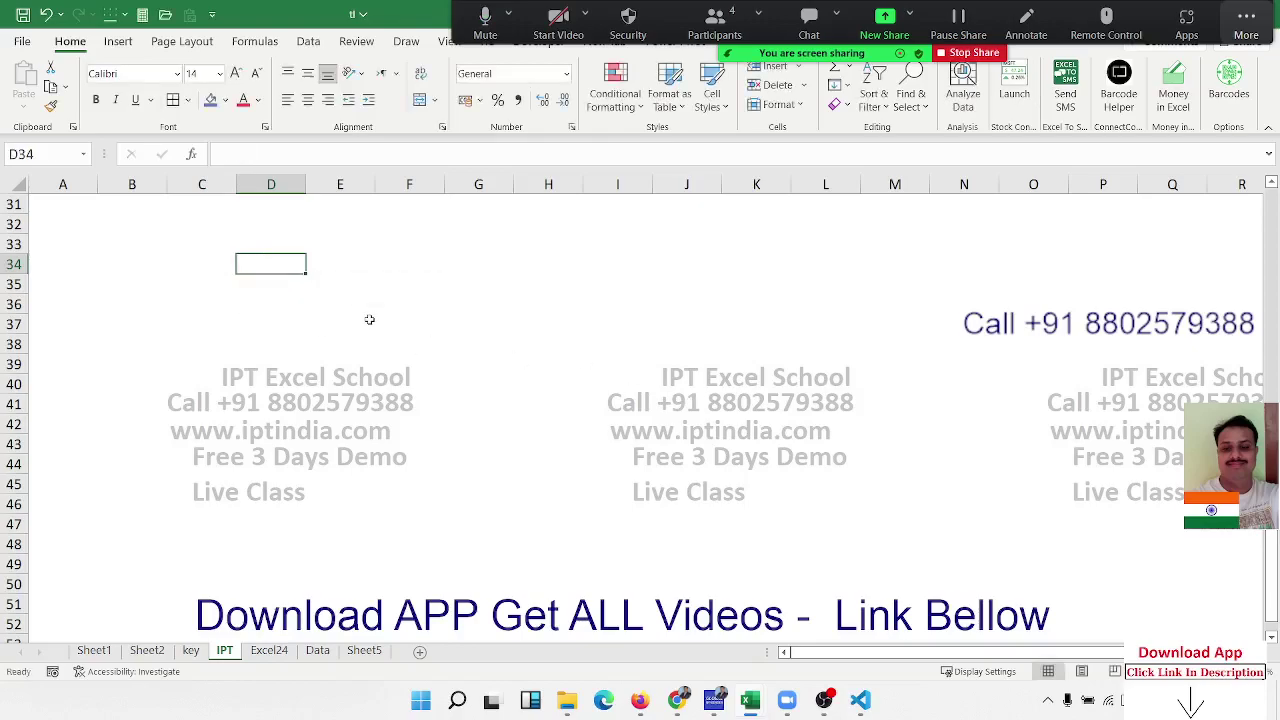
# Back in the VBA editor, add a blank line inside the subt function body.
pyautogui.hotkey('alt', 'F11')
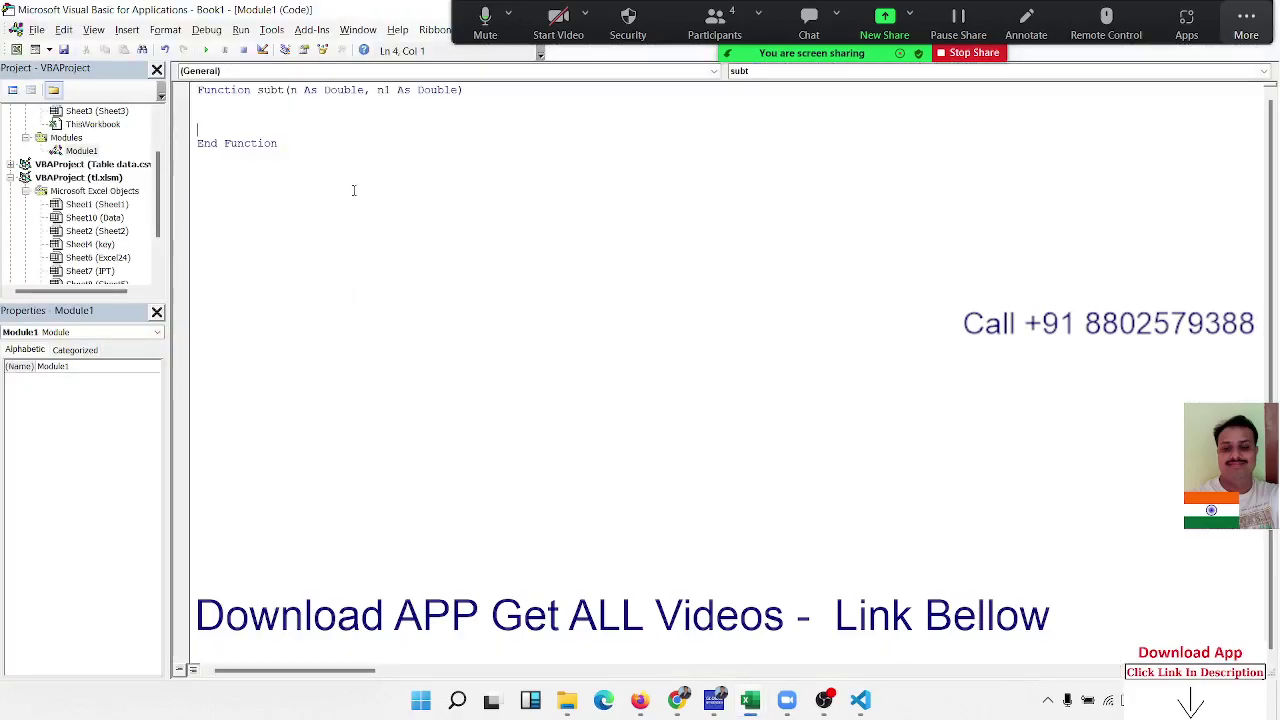
pyautogui.doubleClick(343, 92)
pyautogui.press('Down')
pyautogui.press('Down')
pyautogui.press('Return')
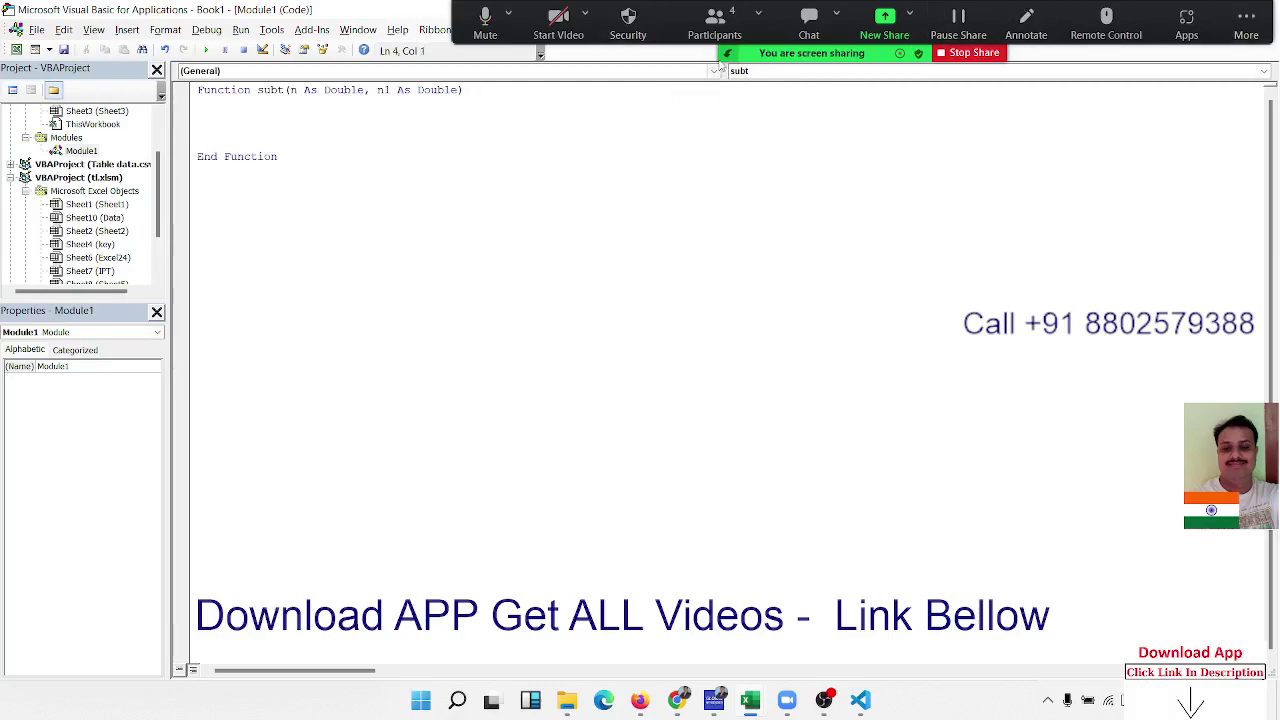
pyautogui.moveTo(1218, 10)
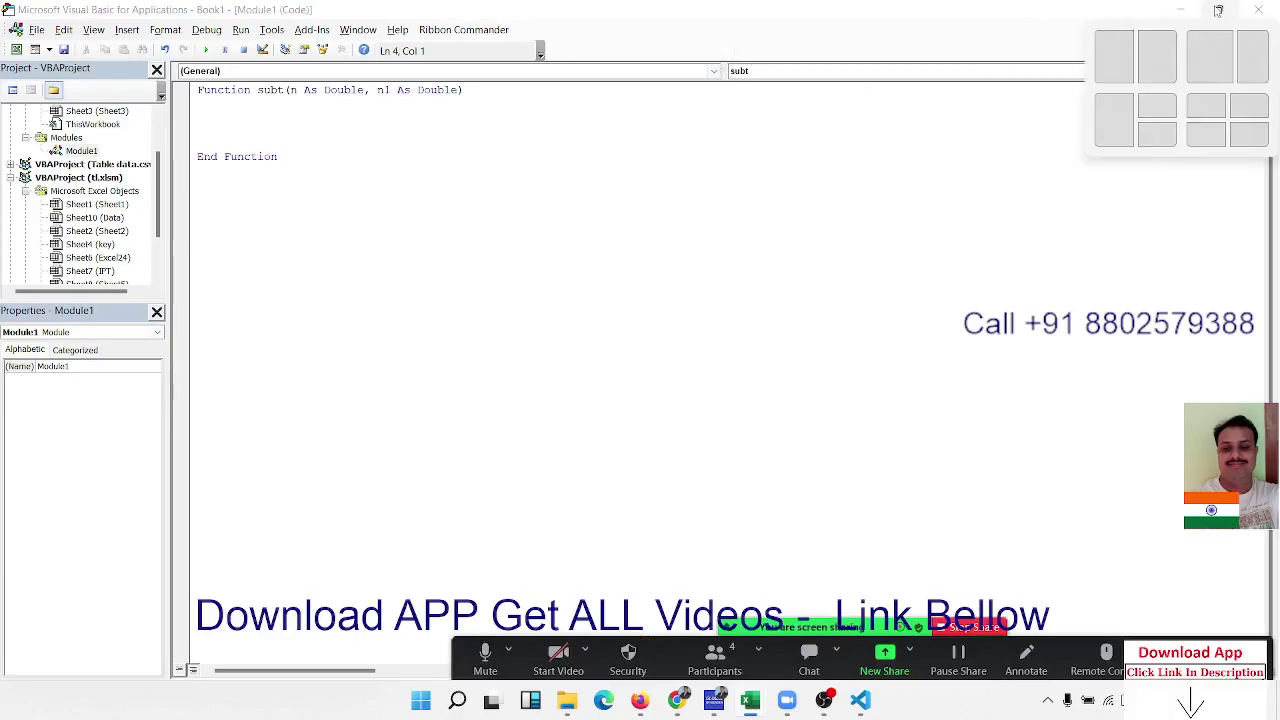
# Tile the VBA editor left and Excel right, then enter =subt(A2,B2) in C2.
pyautogui.click(1114, 57)
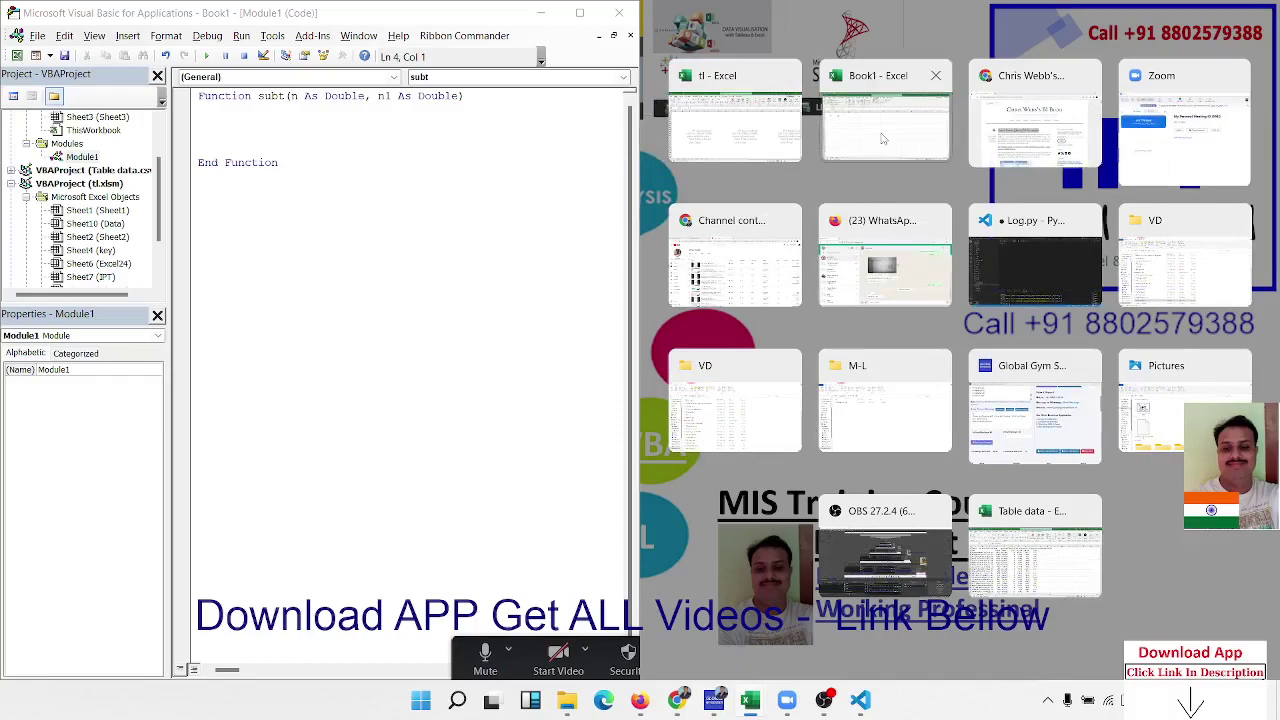
pyautogui.click(850, 155)
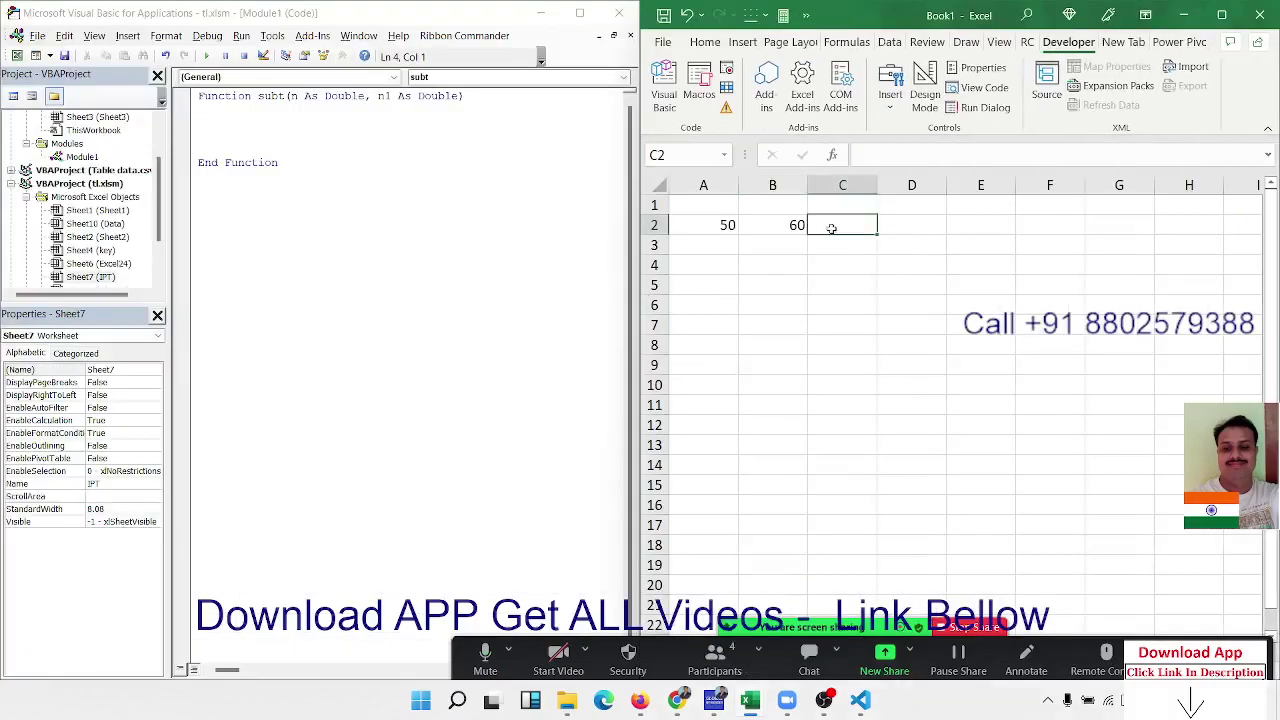
pyautogui.write('=')
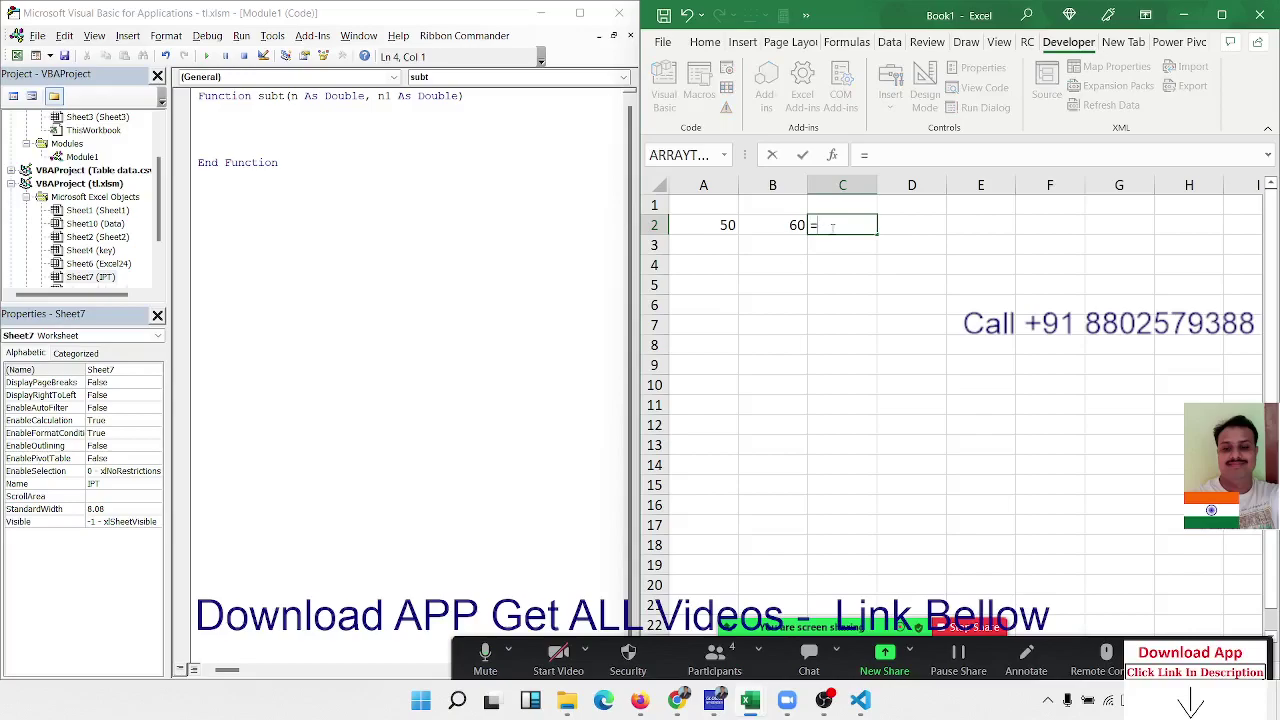
pyautogui.write('s')
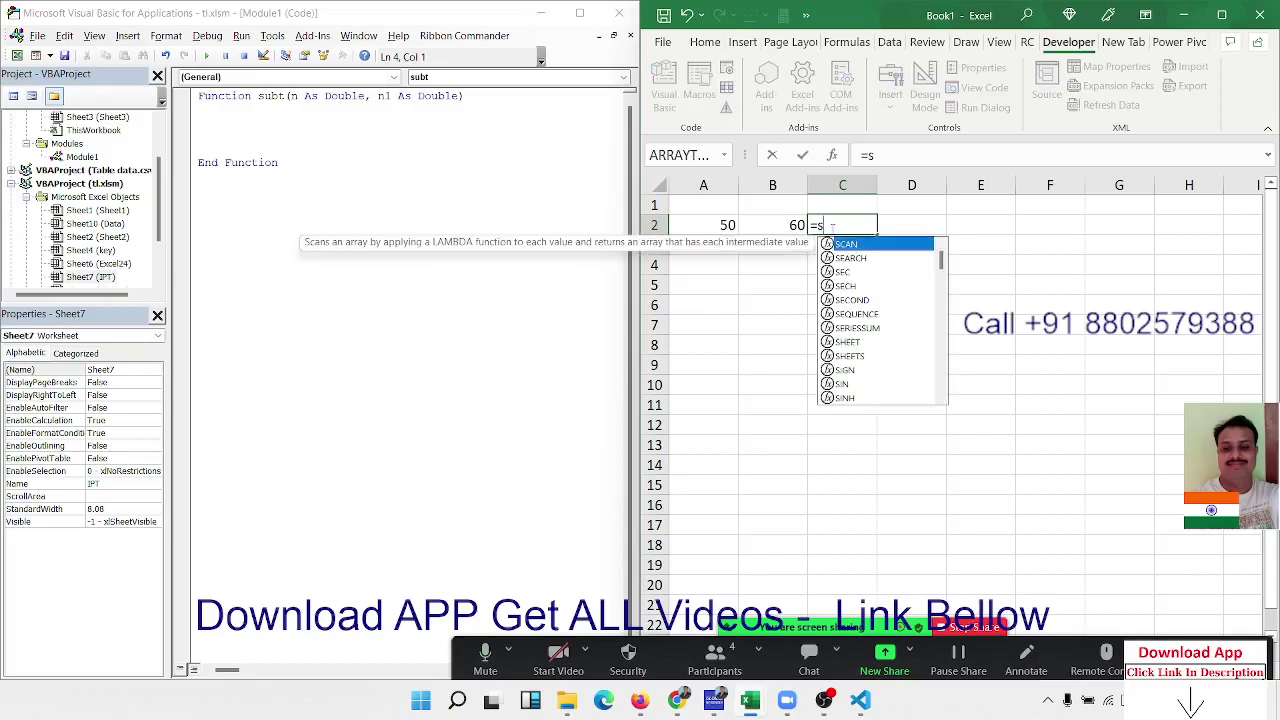
pyautogui.write('ubt(')
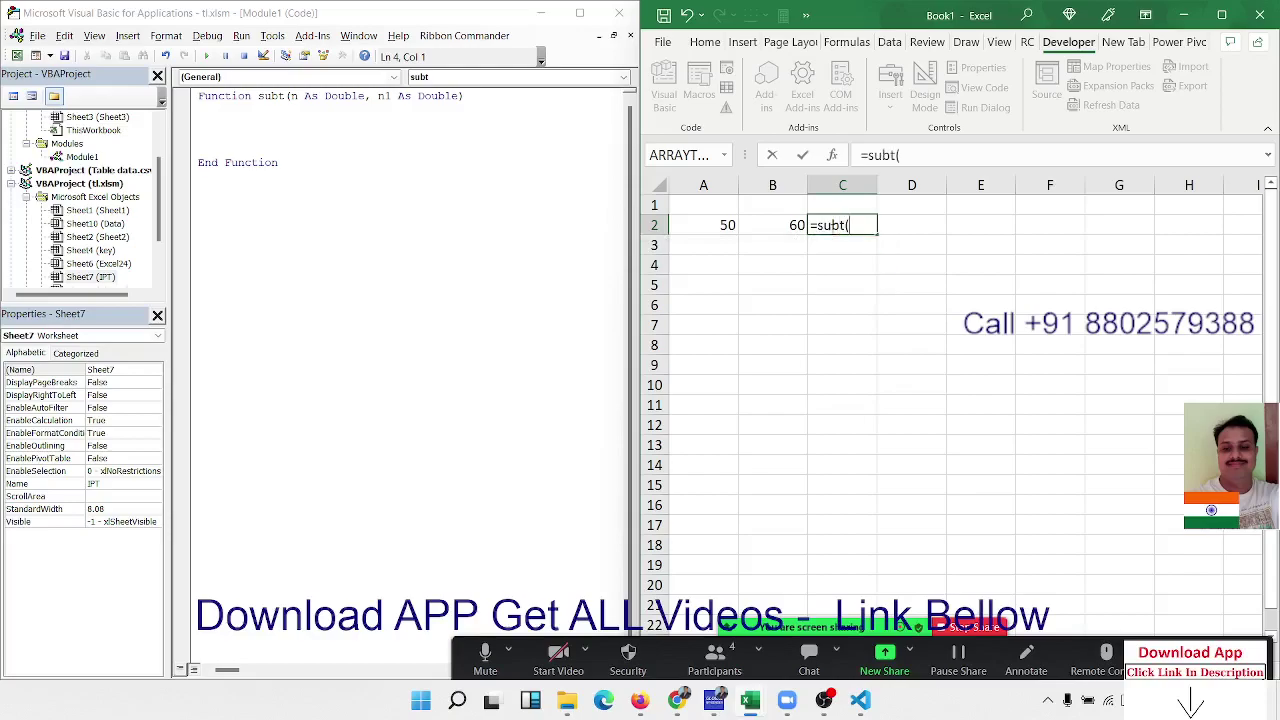
pyautogui.click(728, 225)
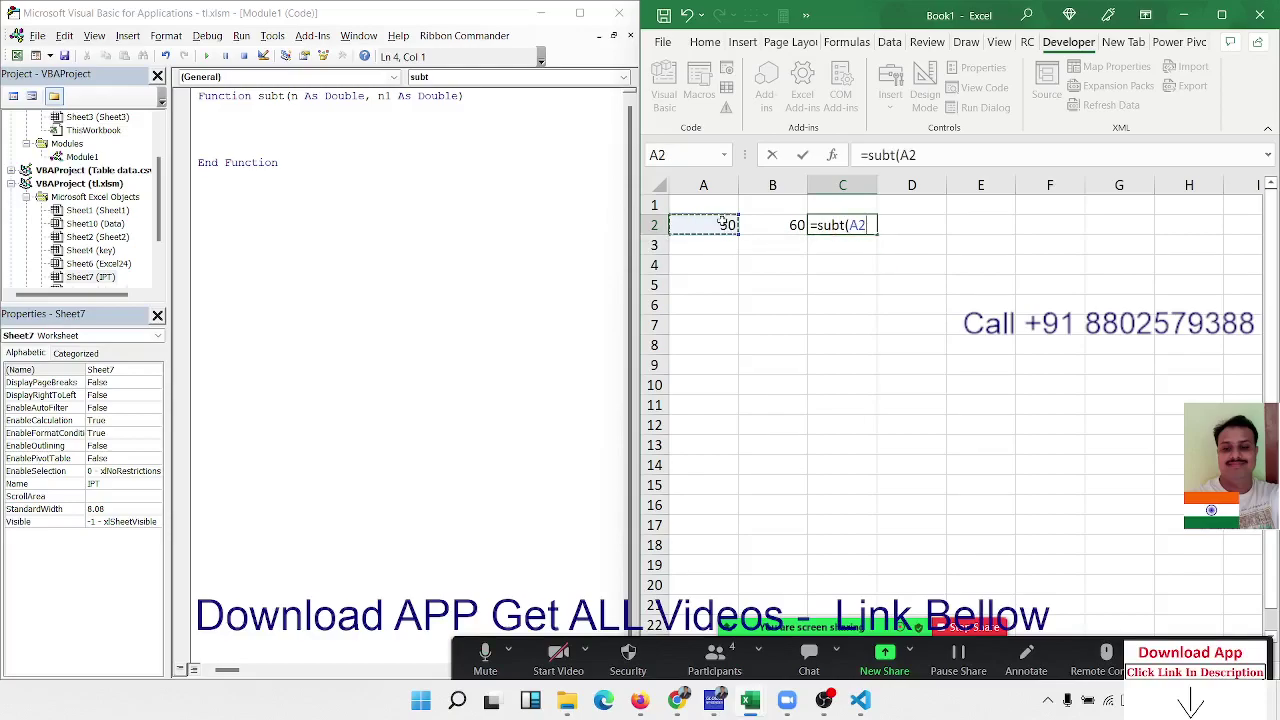
pyautogui.click(775, 225)
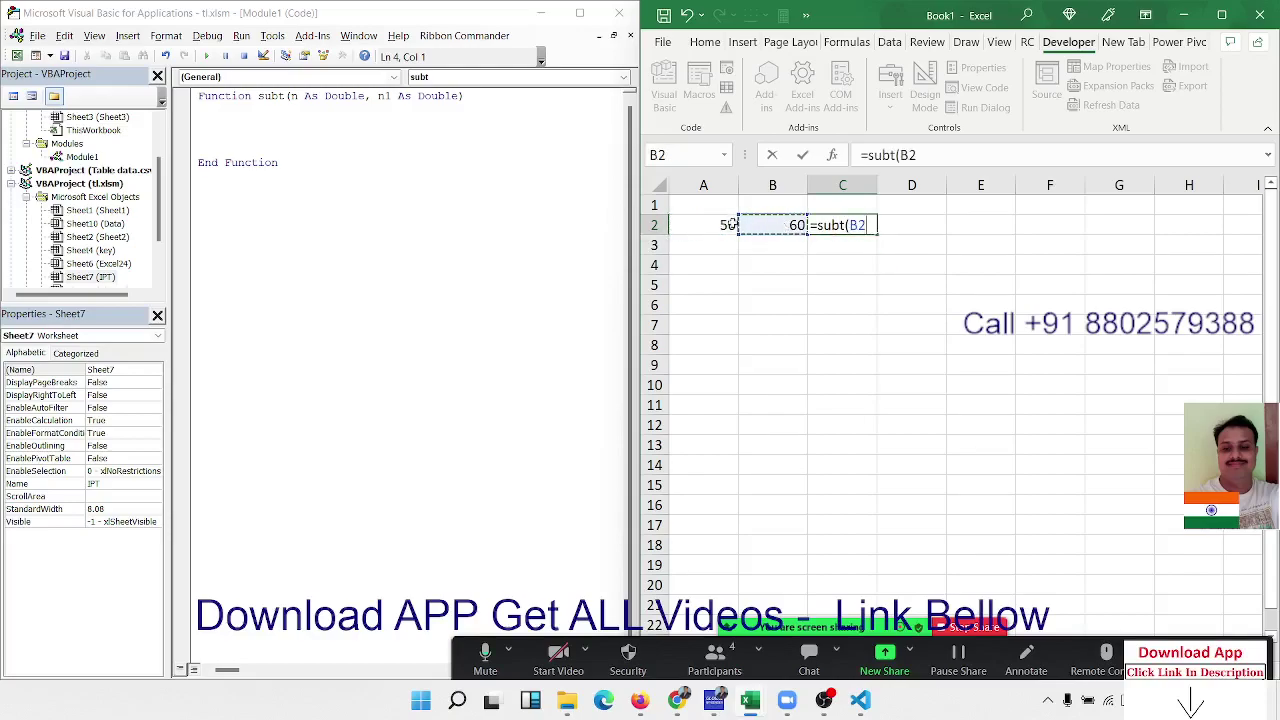
pyautogui.click(722, 222)
pyautogui.write(',')
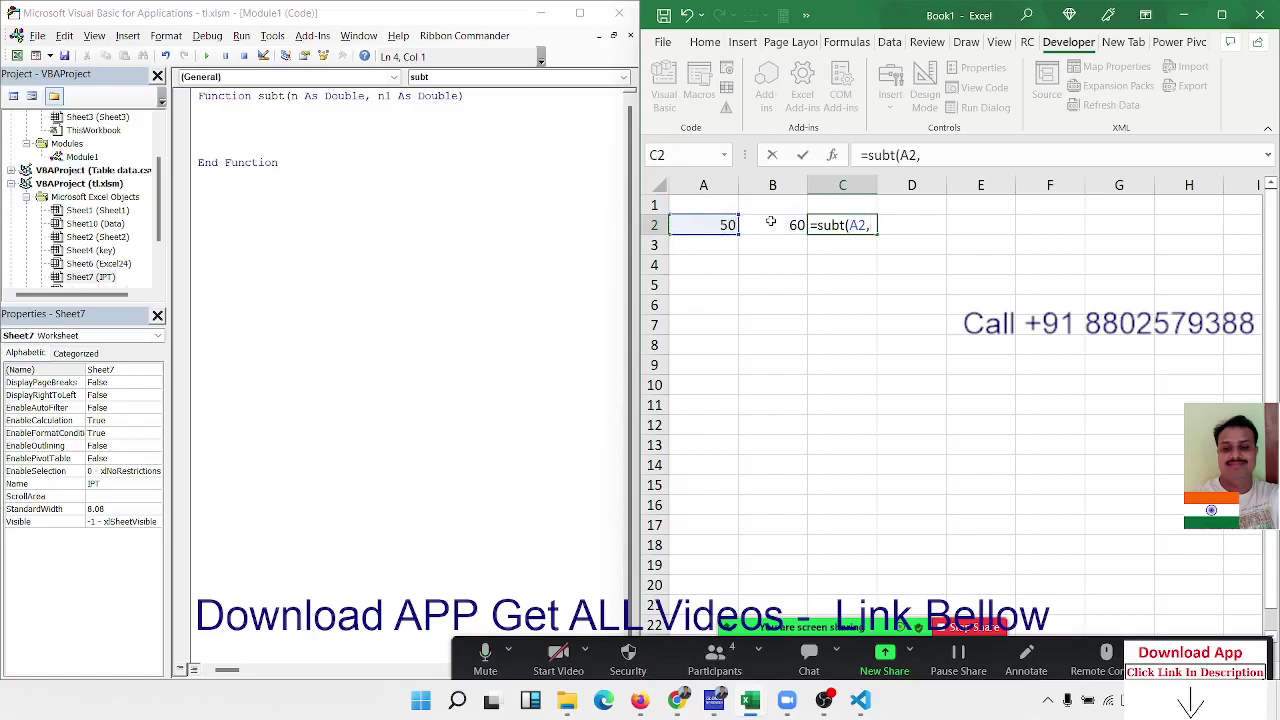
pyautogui.click(771, 221)
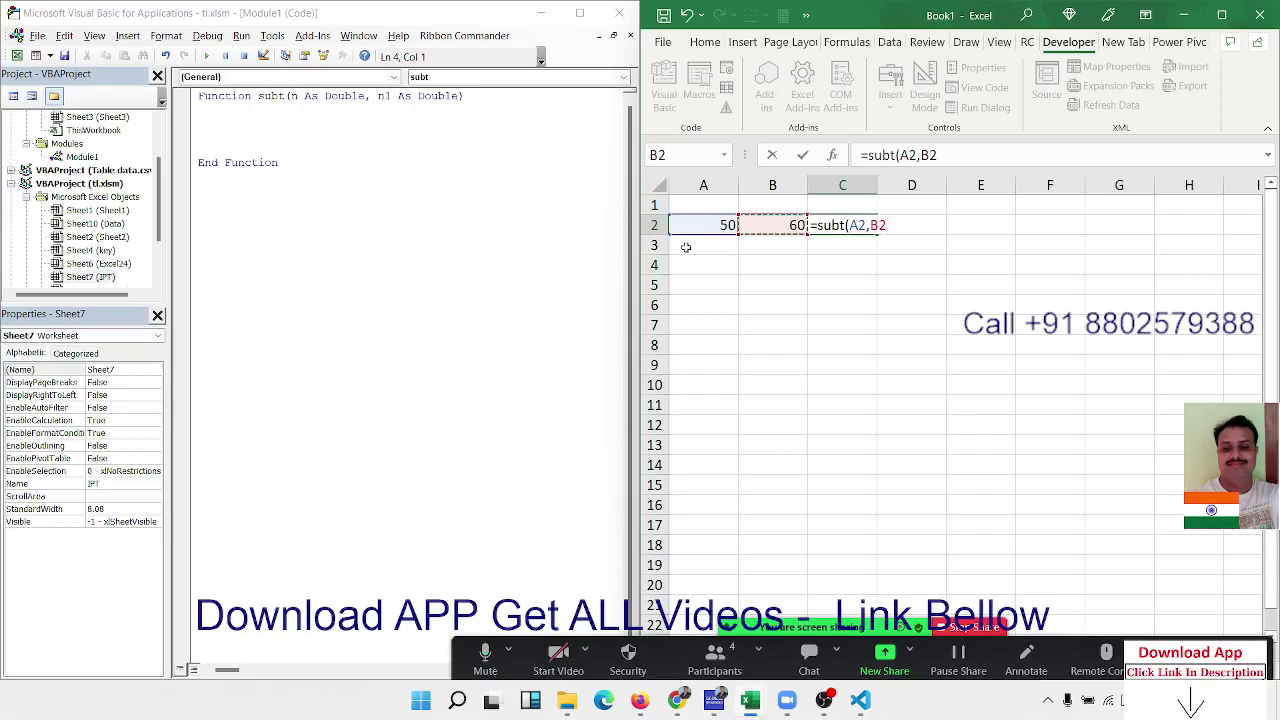
pyautogui.write(')')
pyautogui.press('Return')
# Reopen C2's formula to inspect the B2 reference, then return to the code.
pyautogui.press('Up')
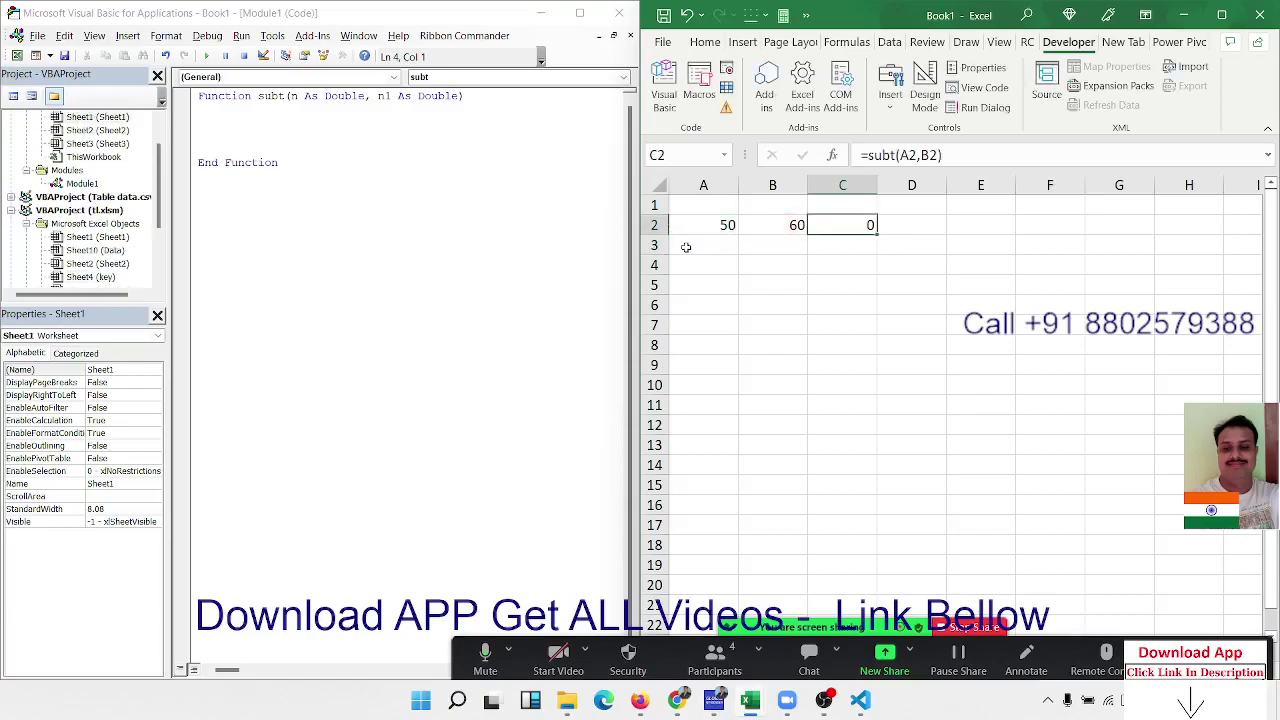
pyautogui.press('F2')
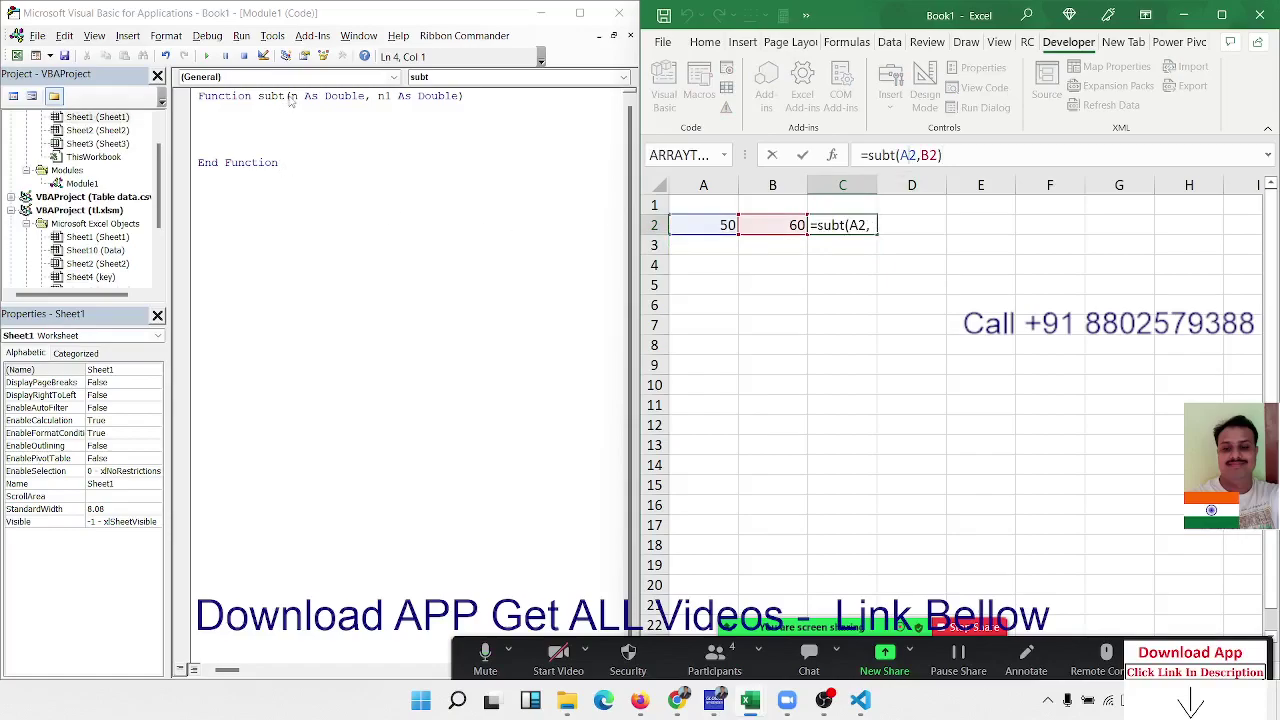
pyautogui.click(928, 155)
pyautogui.doubleClick(928, 155)
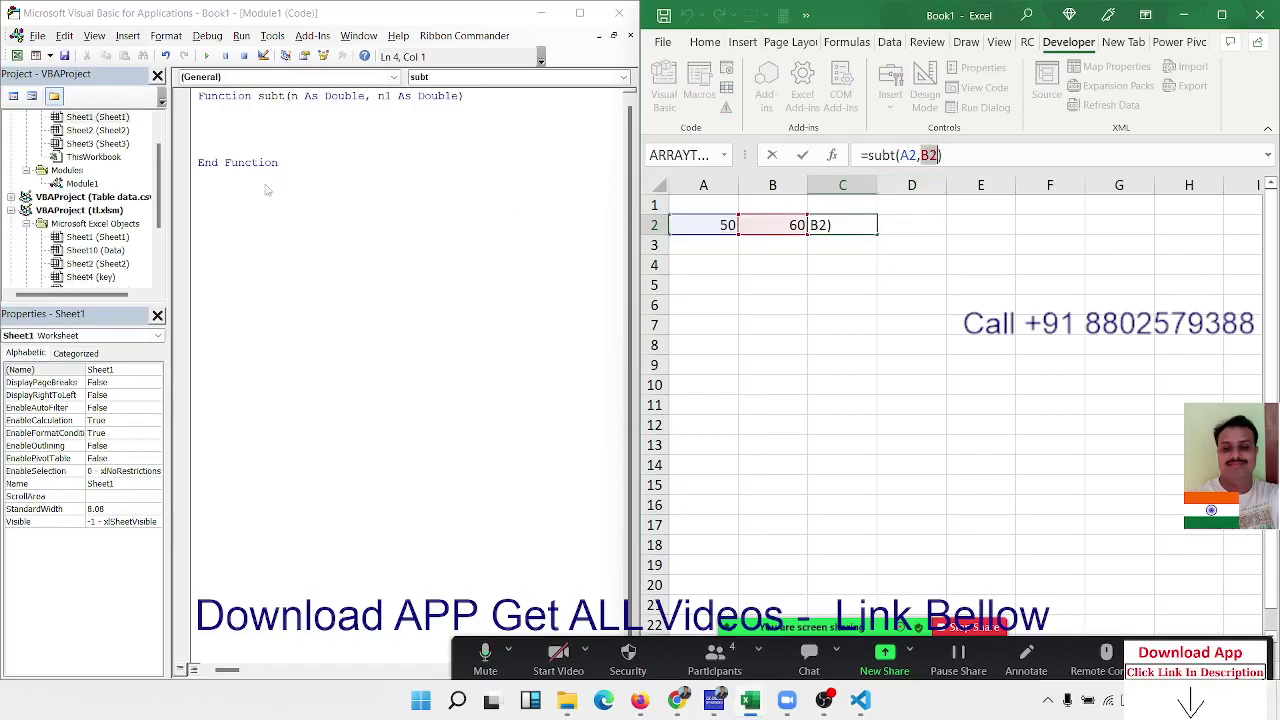
pyautogui.click(344, 105)
# In subt's body, declare r as Double and set r = n1 - n.
pyautogui.press('Return')
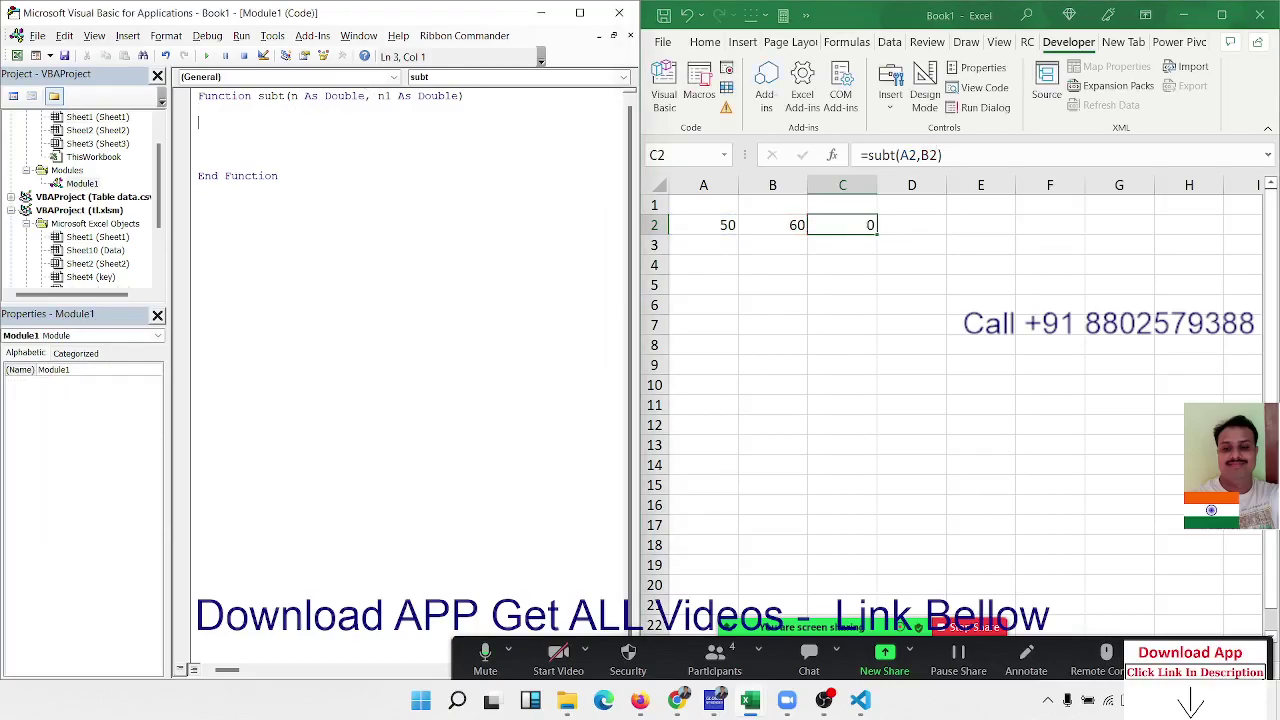
pyautogui.write('dim ')
pyautogui.write('r as ')
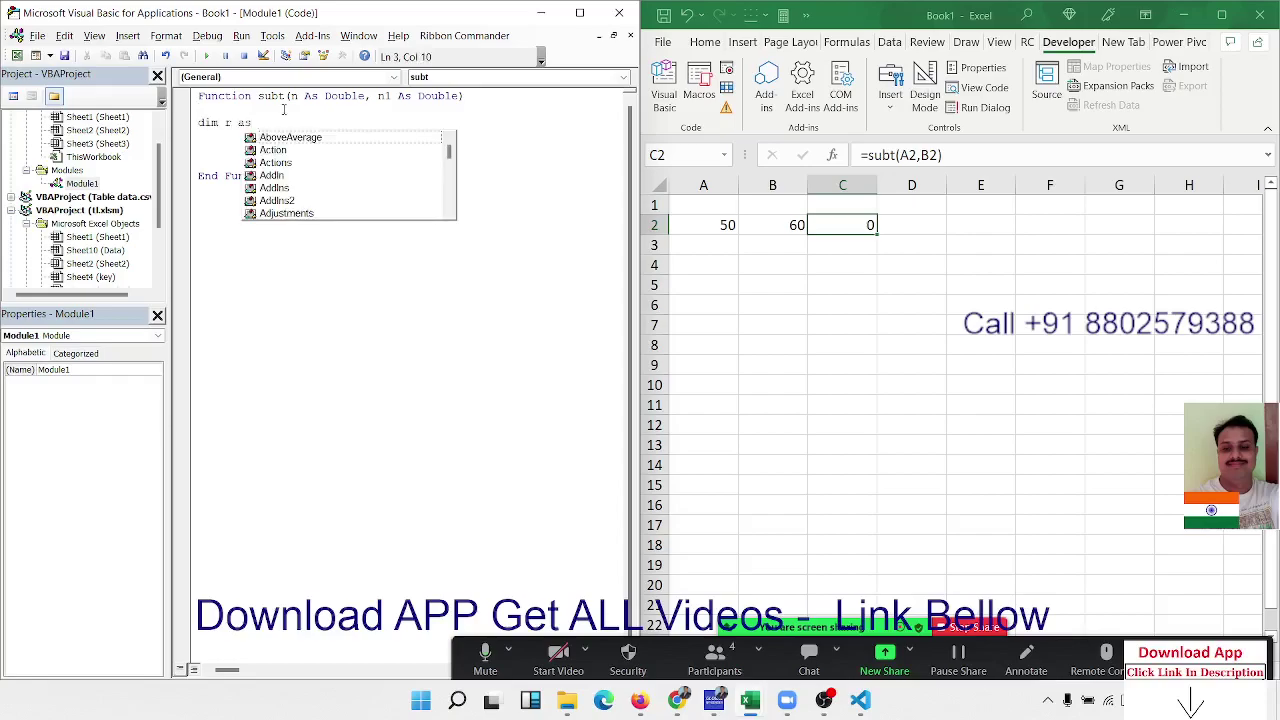
pyautogui.write('dou')
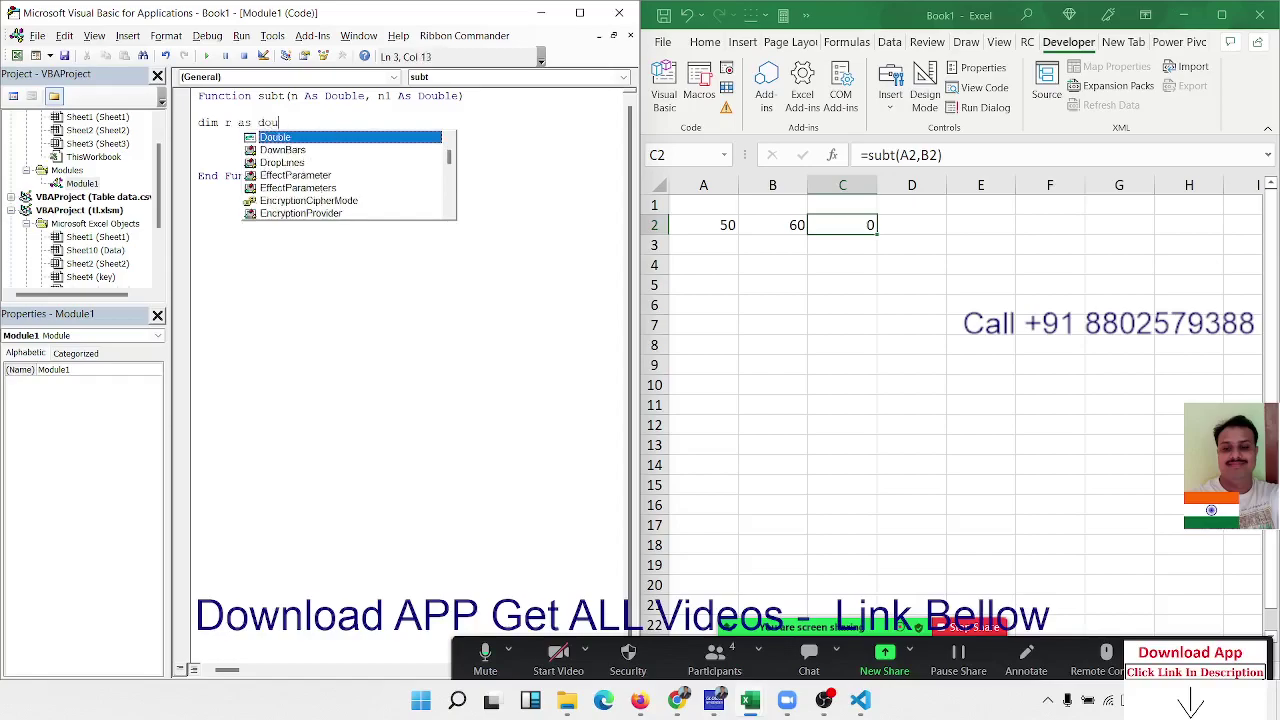
pyautogui.press('Return')
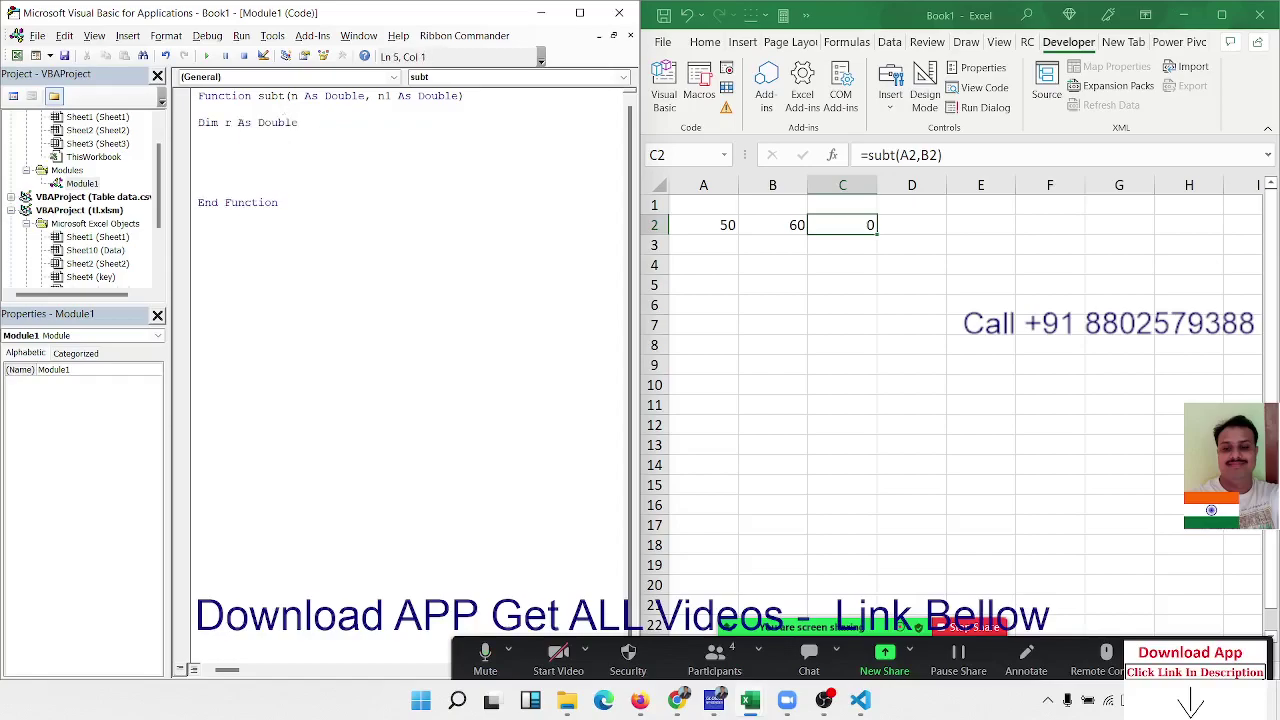
pyautogui.write('r = ')
pyautogui.write('n1 - ')
pyautogui.write('n')
pyautogui.press('Return')
pyautogui.press('Return')
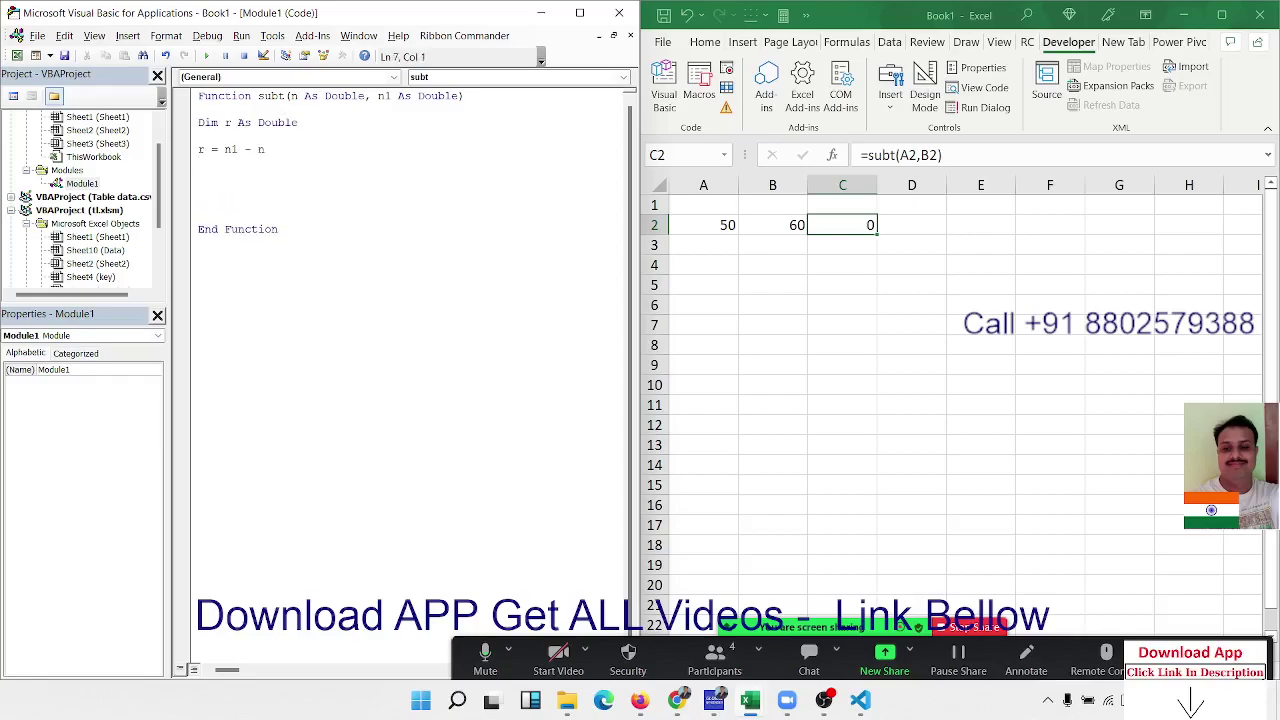
pyautogui.press('Return')
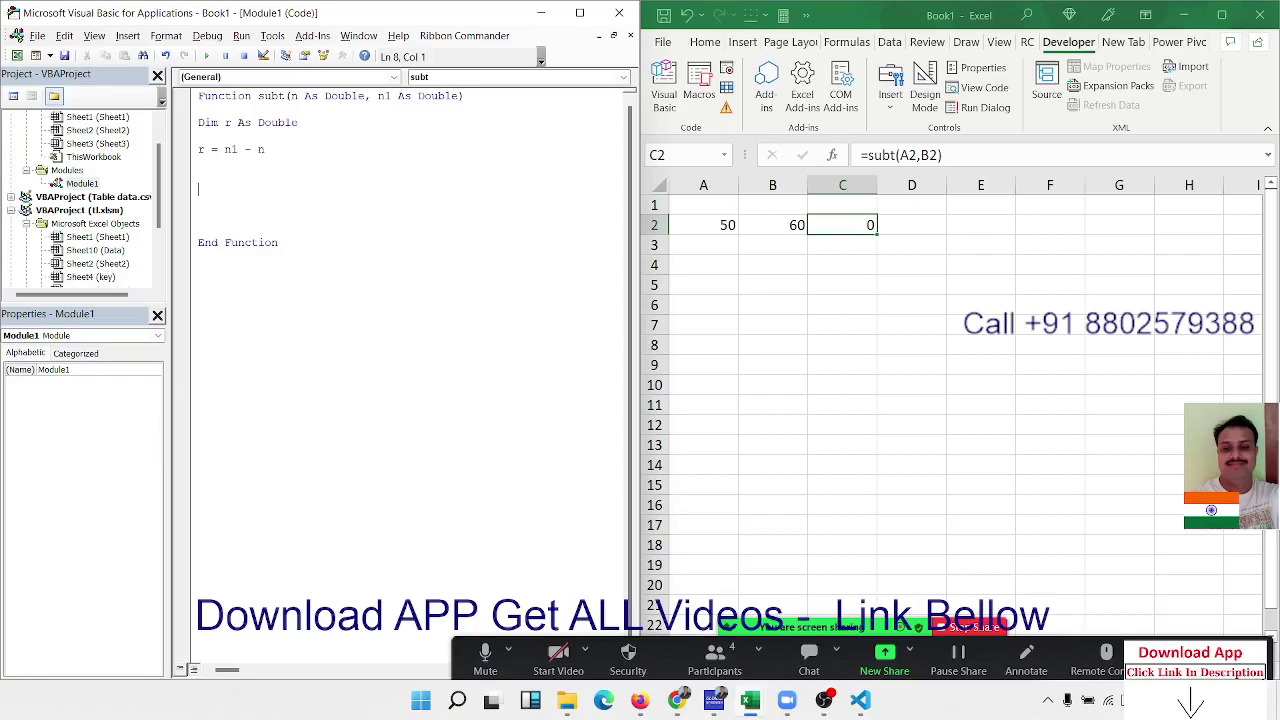
# Add the return line subt = r below the subtraction.
pyautogui.press('Up')
pyautogui.press('Up')
pyautogui.press('Up')
pyautogui.press('Up')
pyautogui.press('Up')
pyautogui.press('Up')
pyautogui.press('Up')
pyautogui.hotkey('shift', 'Down')
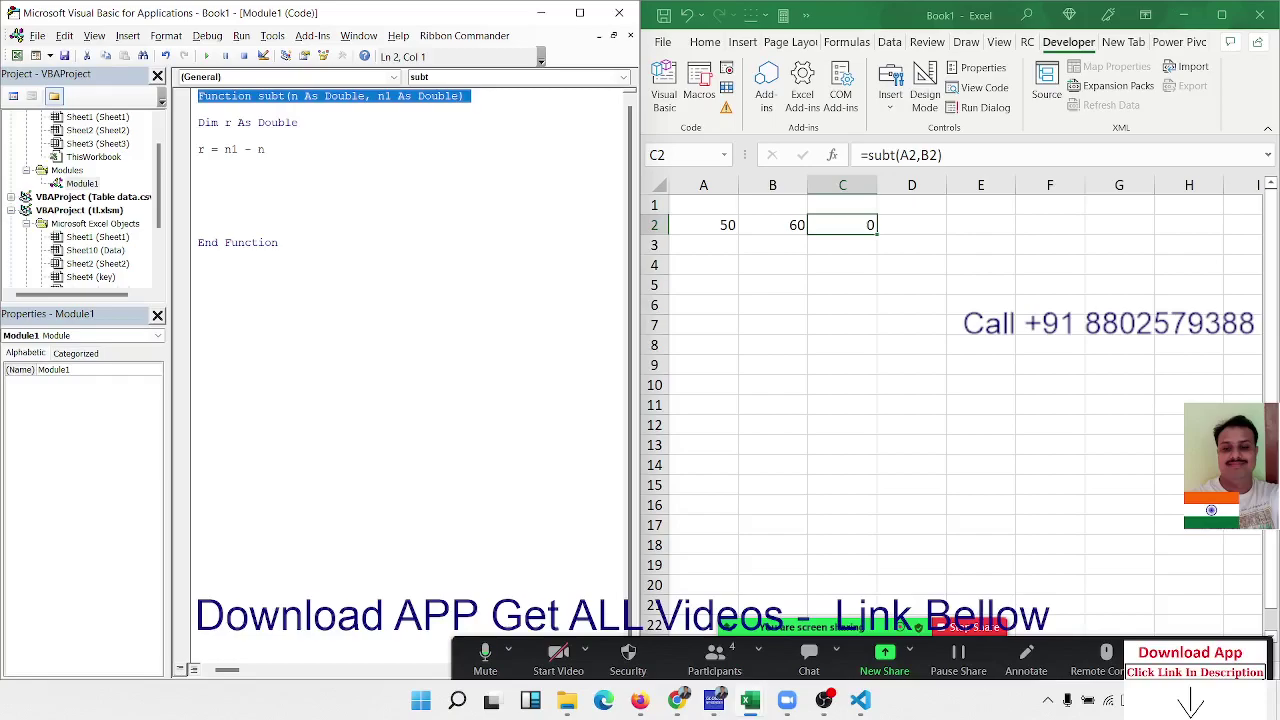
pyautogui.press('Down')
pyautogui.hotkey('shift', 'Down')
pyautogui.hotkey('shift', 'Down')
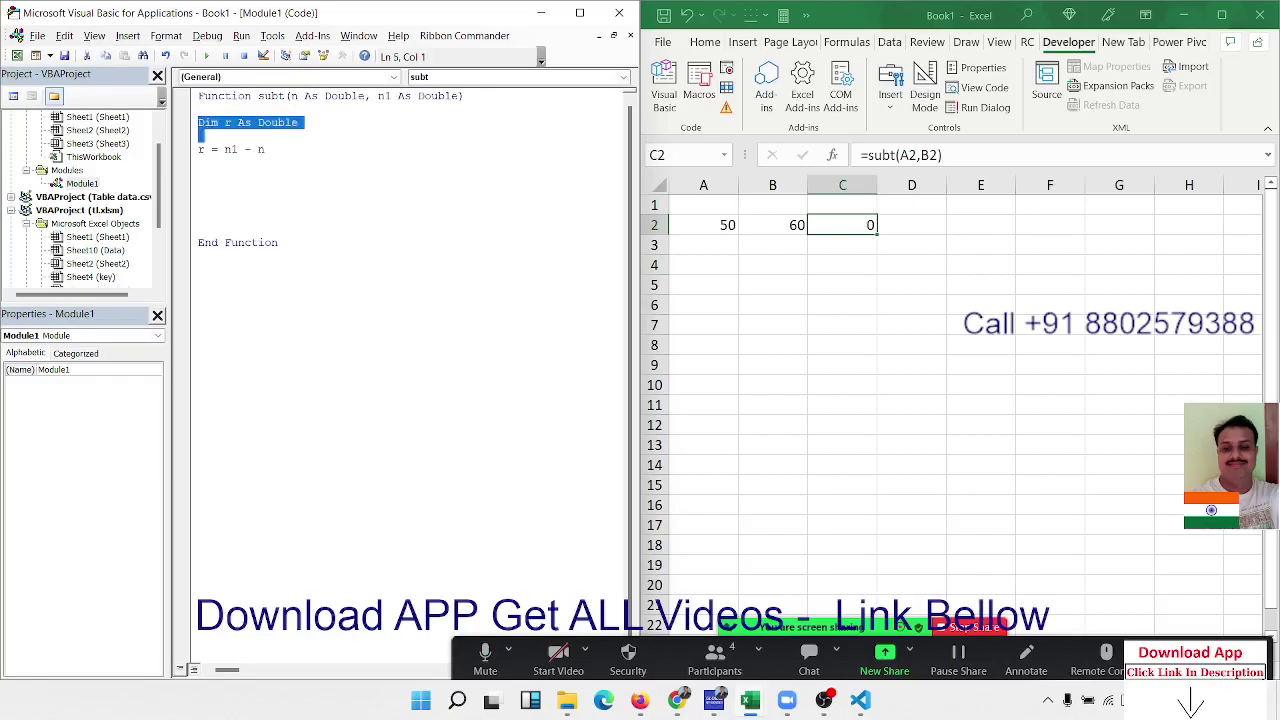
pyautogui.hotkey('shift', 'Down')
pyautogui.hotkey('shift', 'Down')
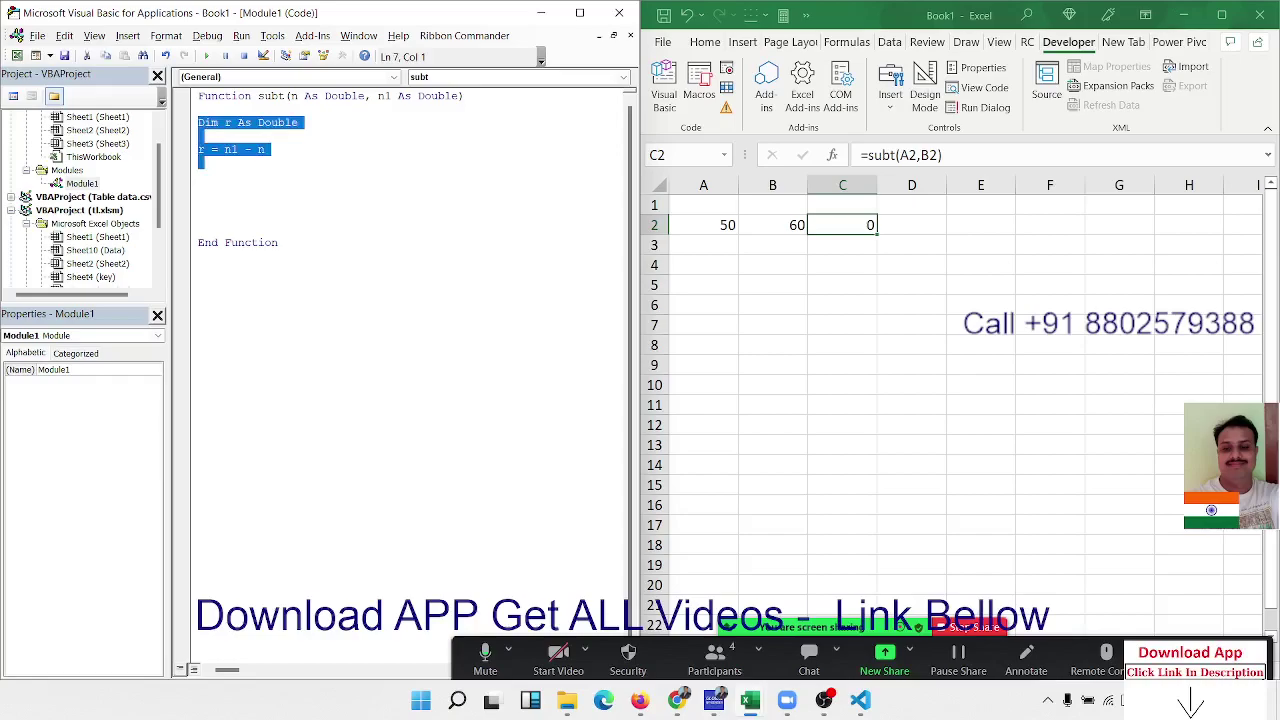
pyautogui.press('Down')
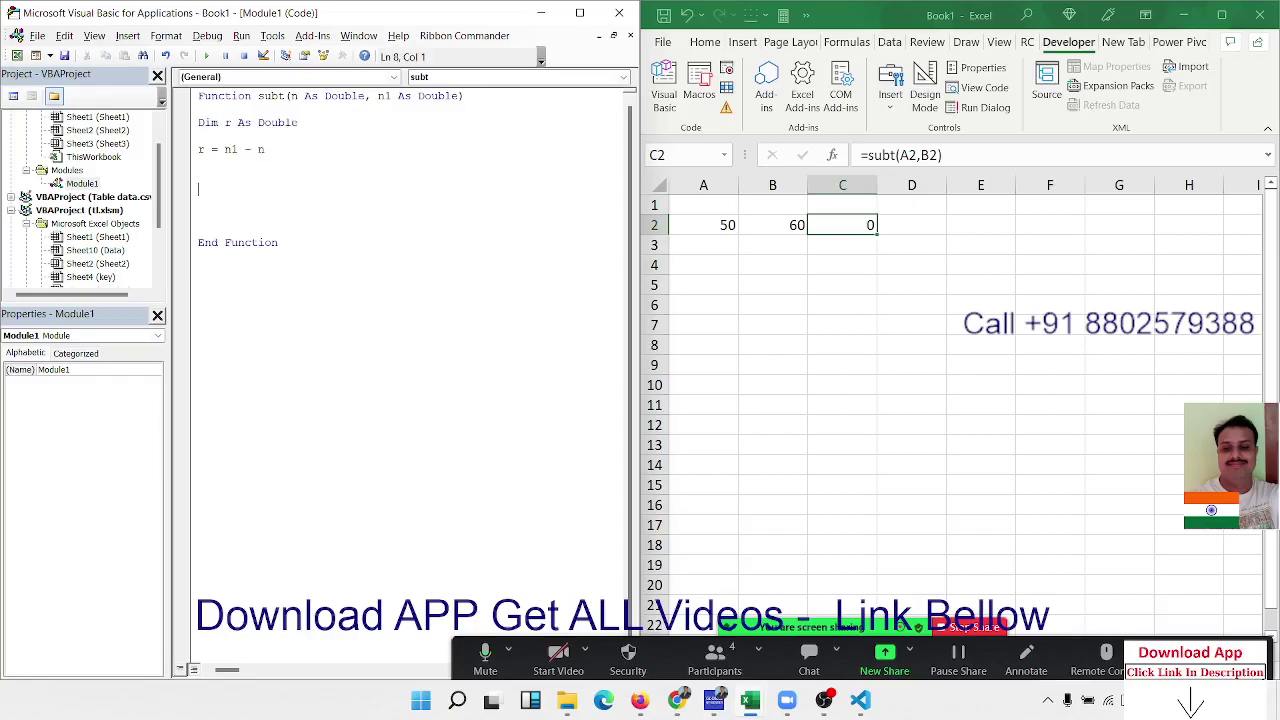
pyautogui.write('sub')
pyautogui.write('t = ')
pyautogui.write('r')
pyautogui.press('Up')
# Re-enter C2's formula so it recalculates to 10, then go back to the code.
pyautogui.doubleClick(856, 224)
pyautogui.press('Return')
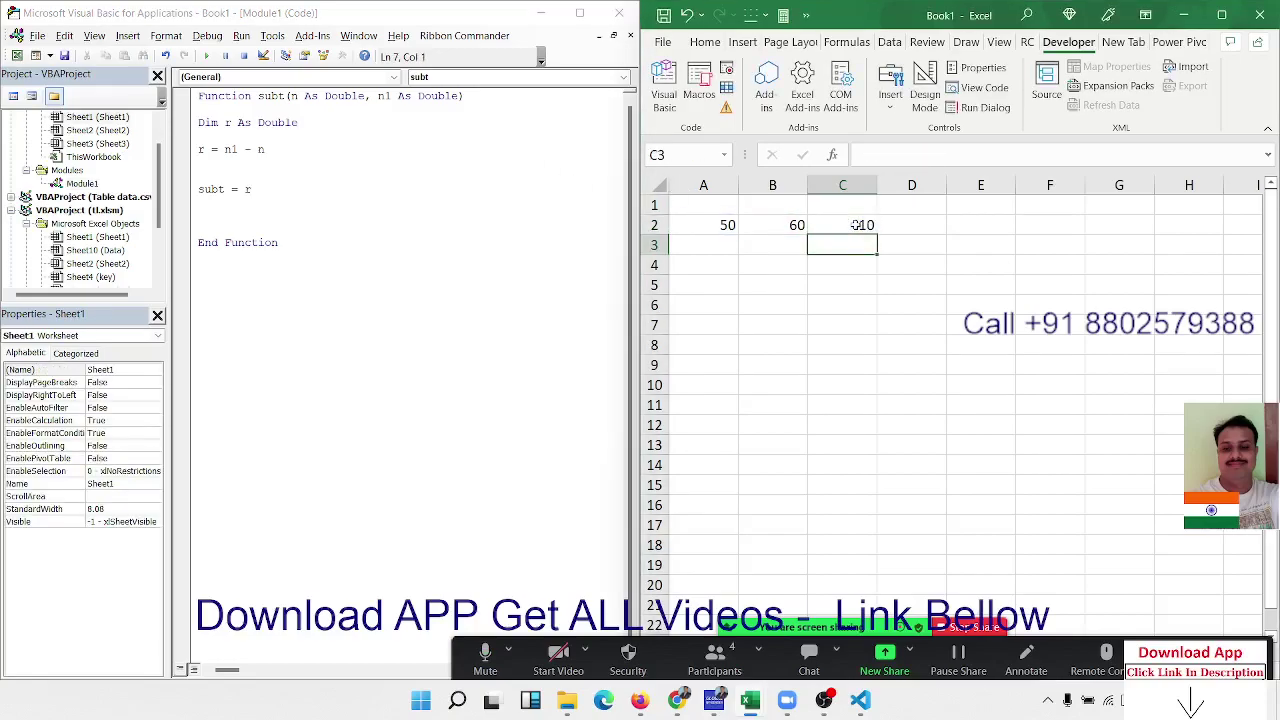
pyautogui.click(856, 224)
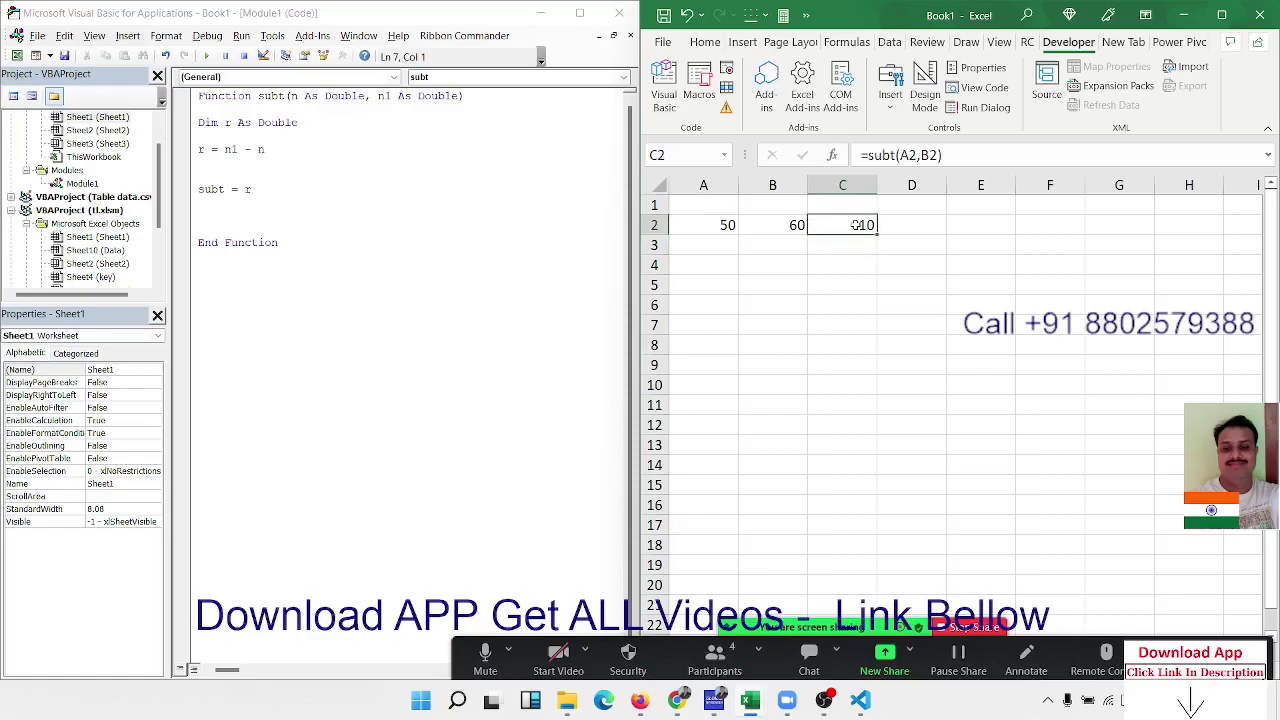
pyautogui.click(337, 209)
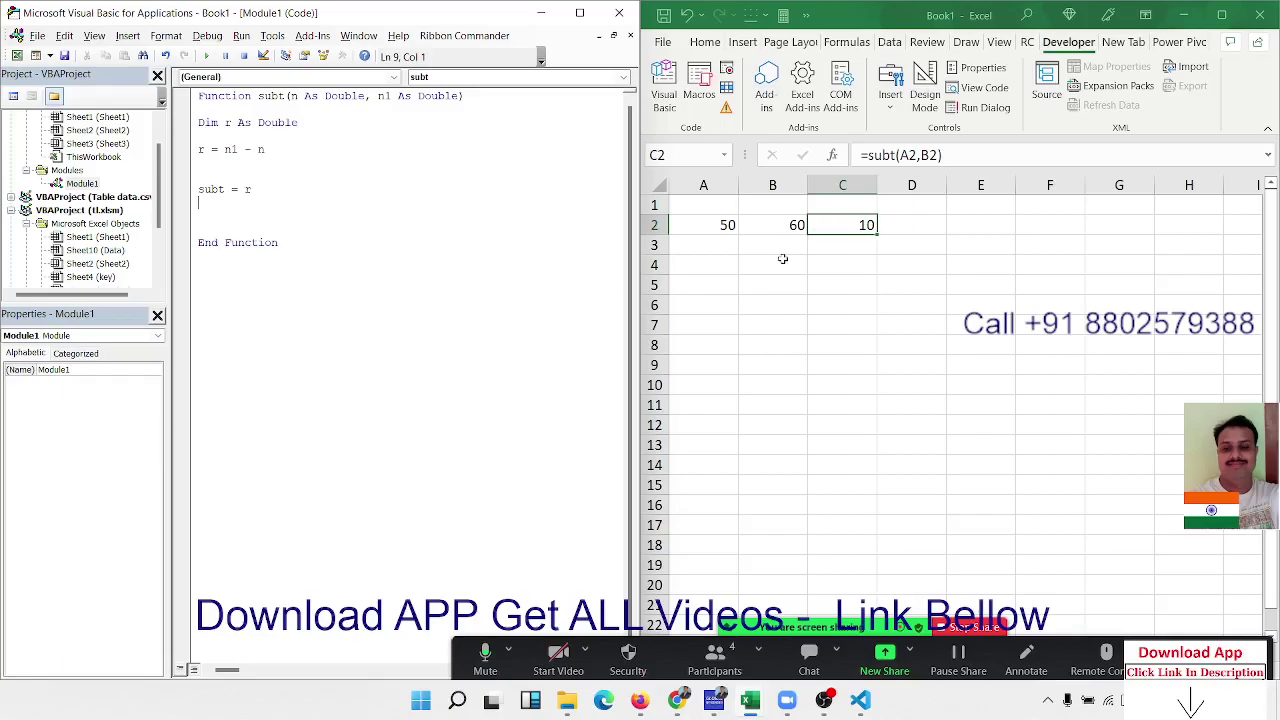
pyautogui.click(906, 225)
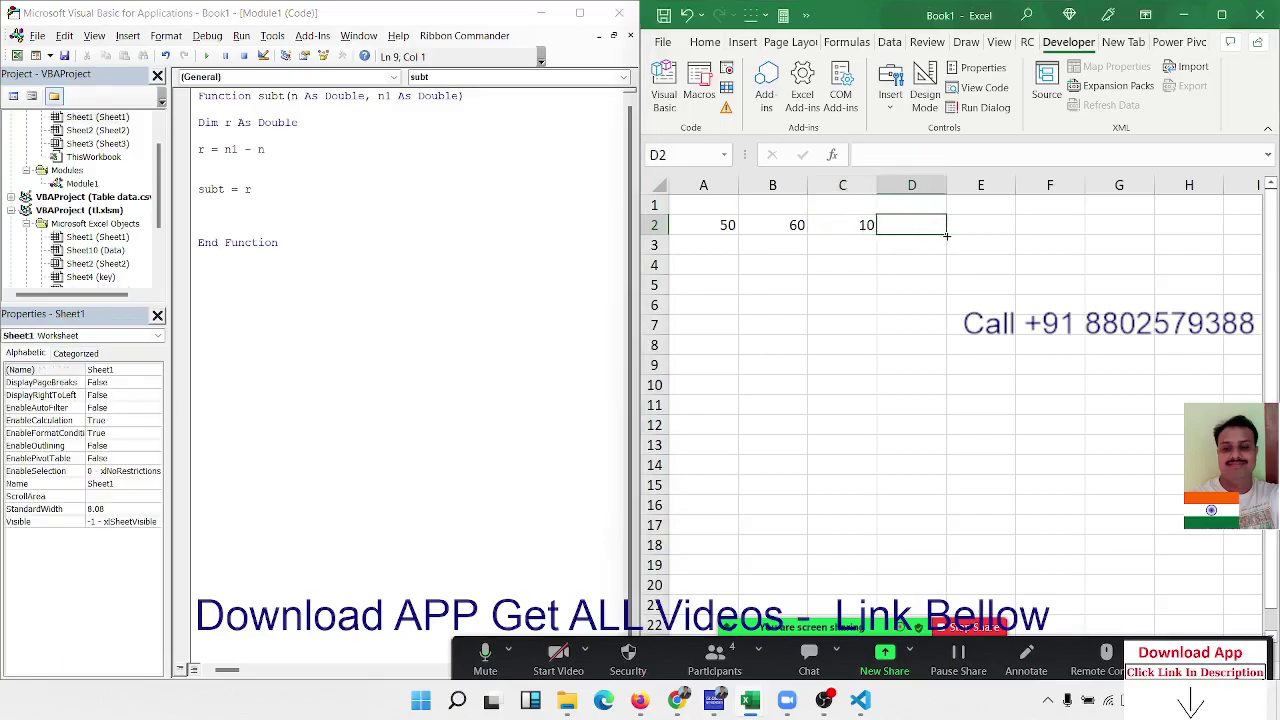
pyautogui.write('=')
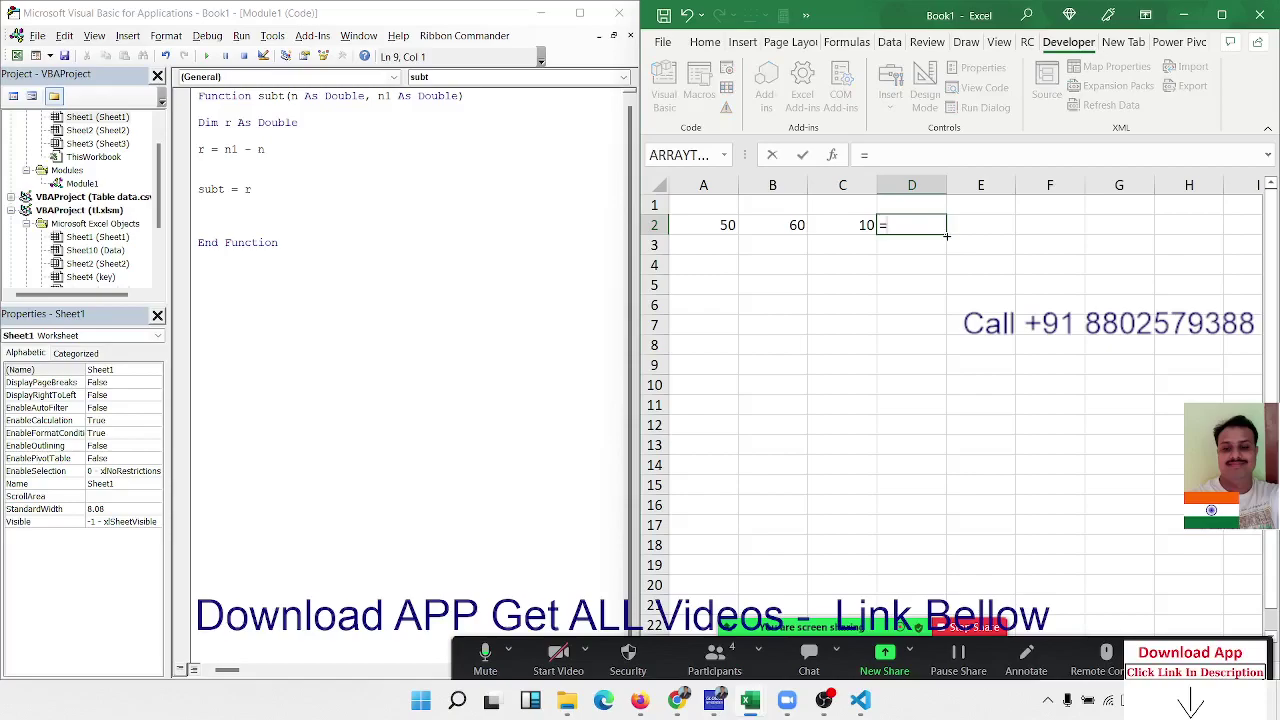
pyautogui.write('if')
pyautogui.press('Tab')
pyautogui.press('Left')
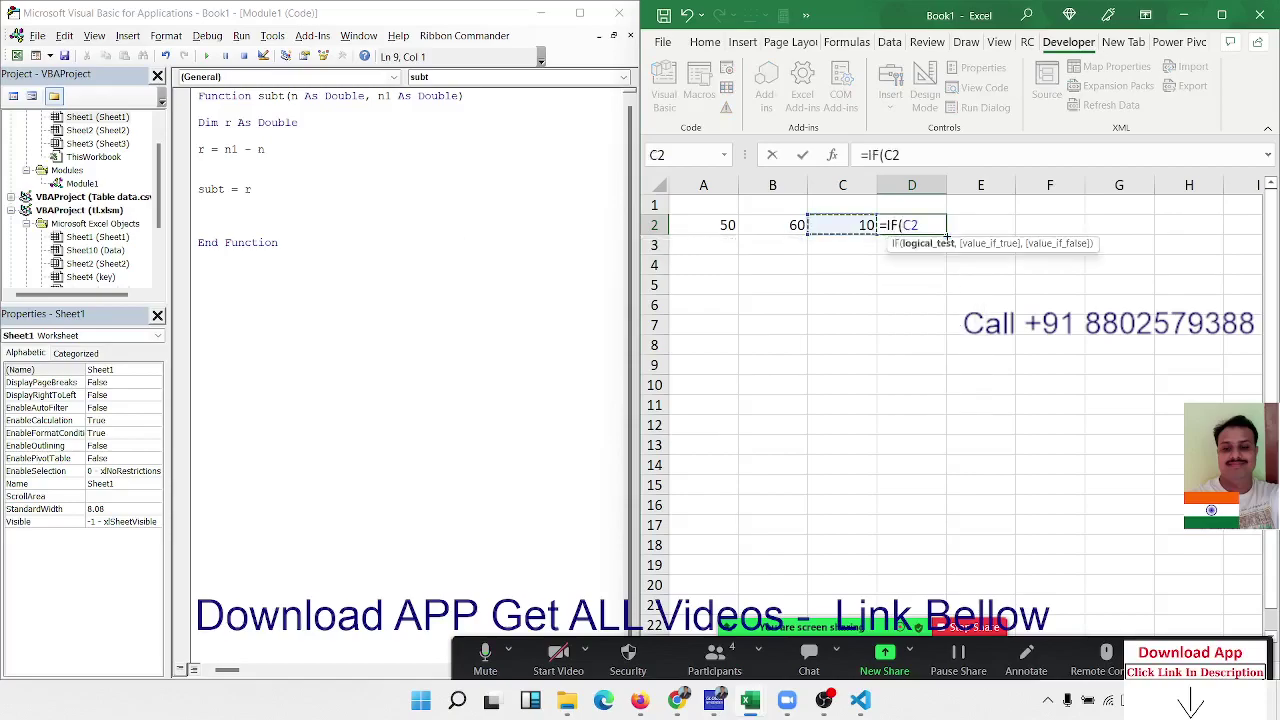
pyautogui.press('Left')
pyautogui.press('BackSpace')
pyautogui.press('BackSpace')
pyautogui.press('BackSpace')
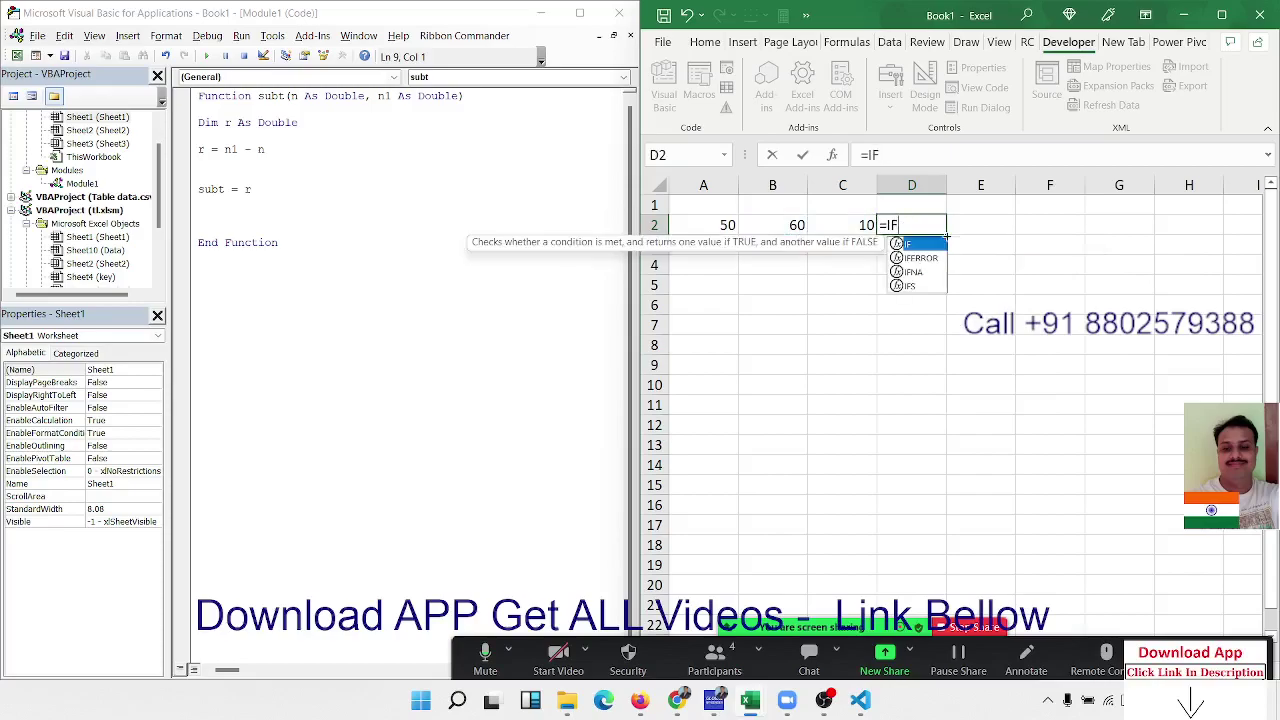
pyautogui.press('BackSpace')
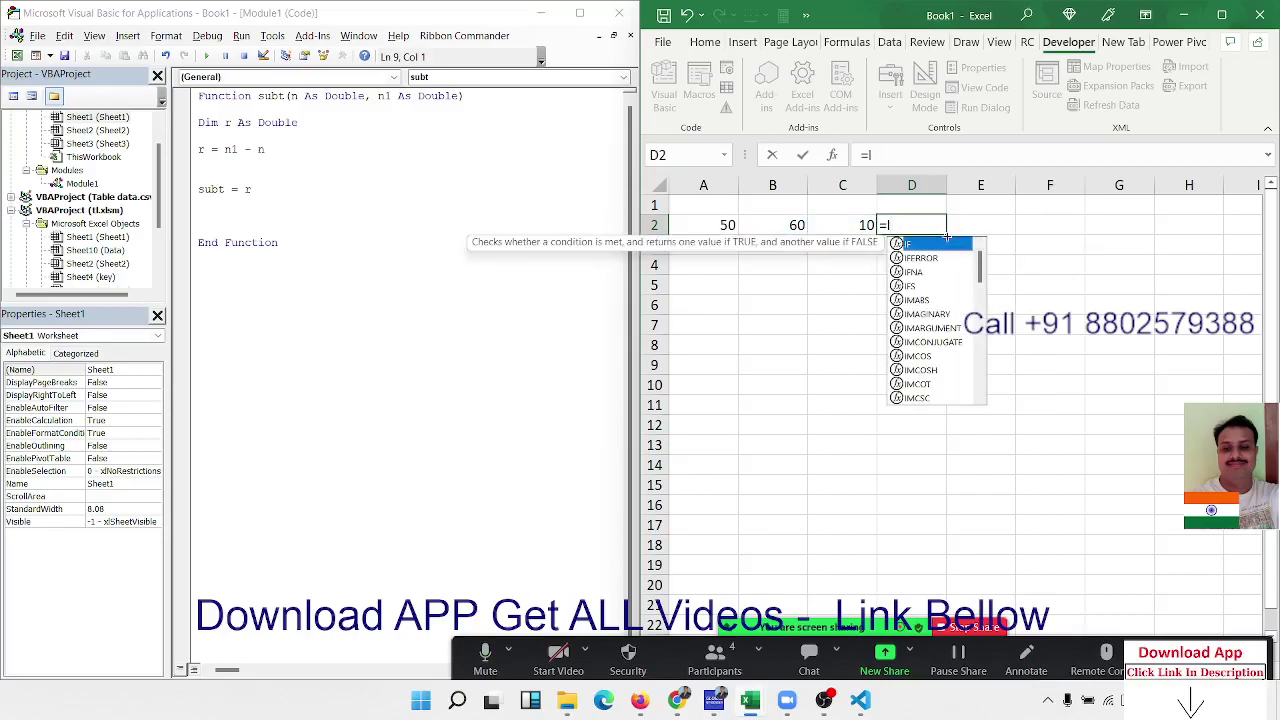
pyautogui.press('BackSpace')
pyautogui.write('sub')
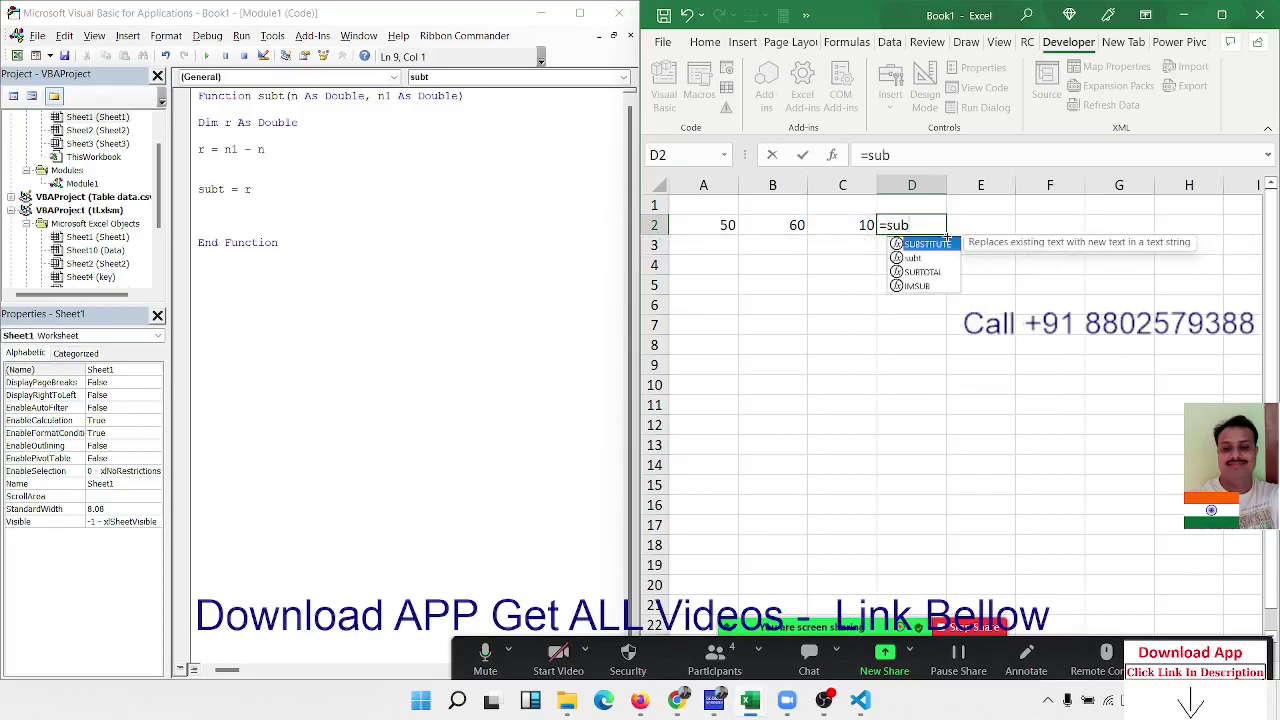
pyautogui.write('t(')
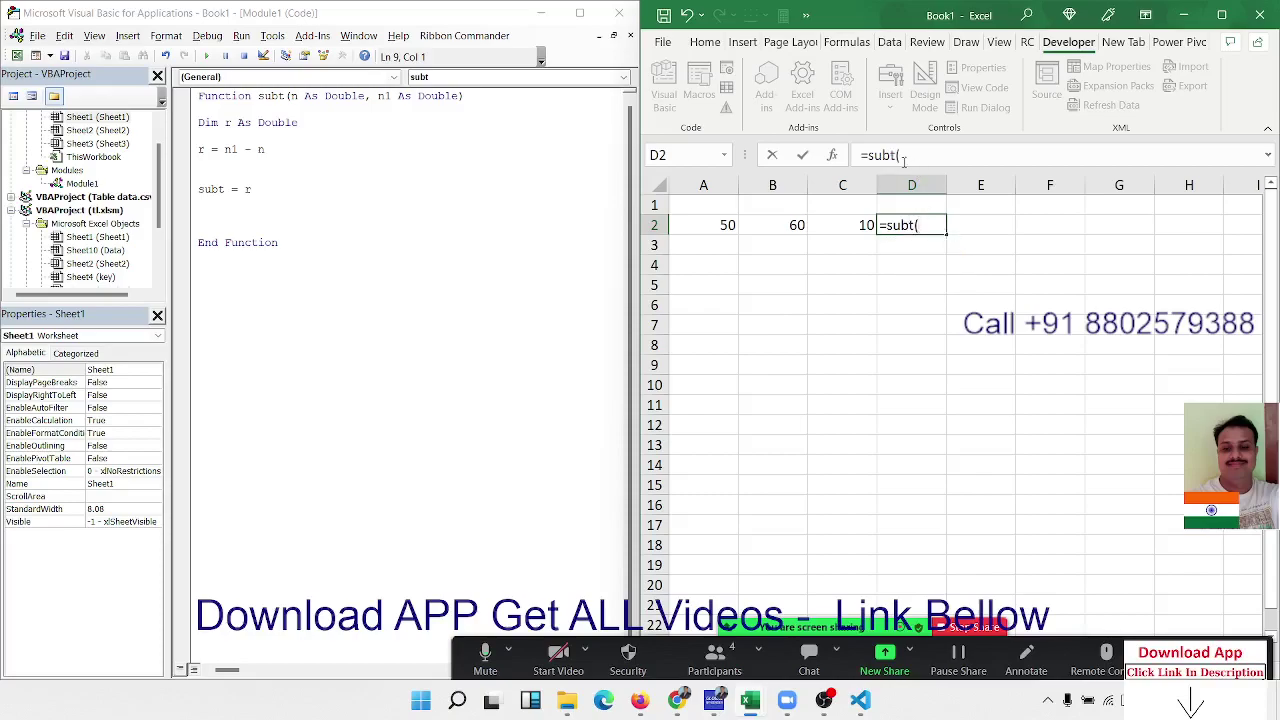
pyautogui.click(833, 163)
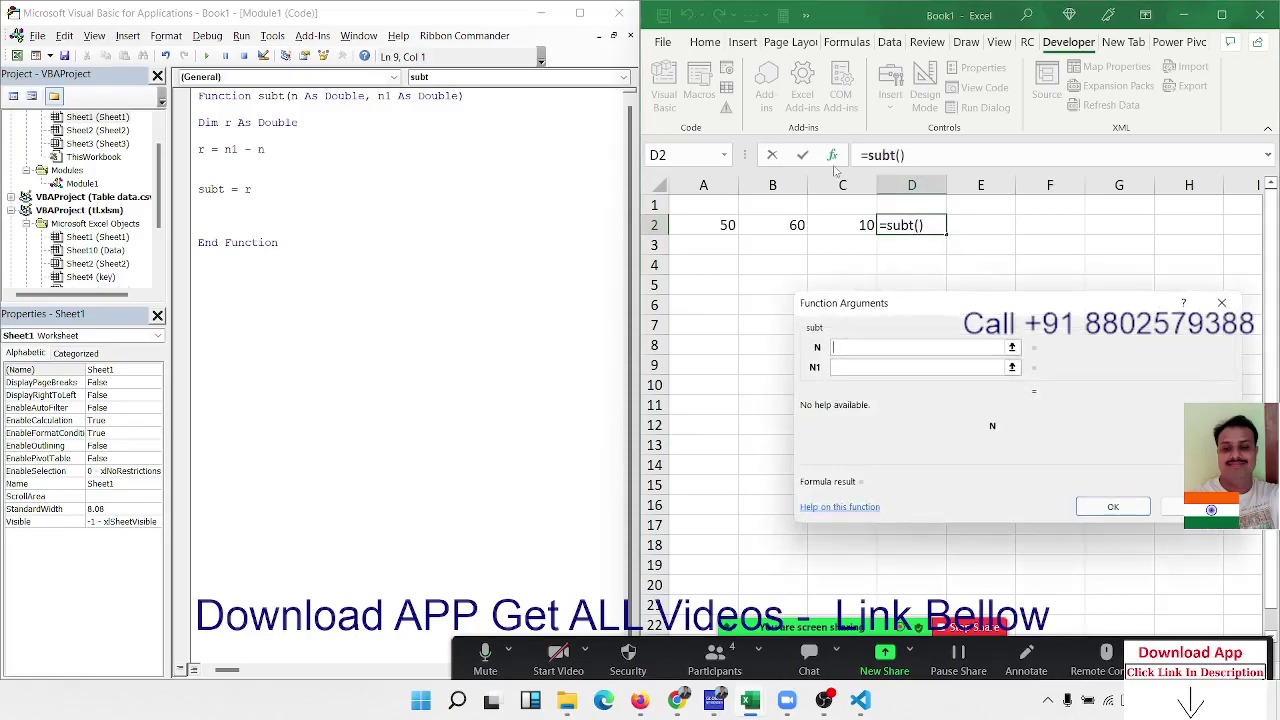
pyautogui.click(857, 366)
pyautogui.click(853, 346)
pyautogui.press('Escape')
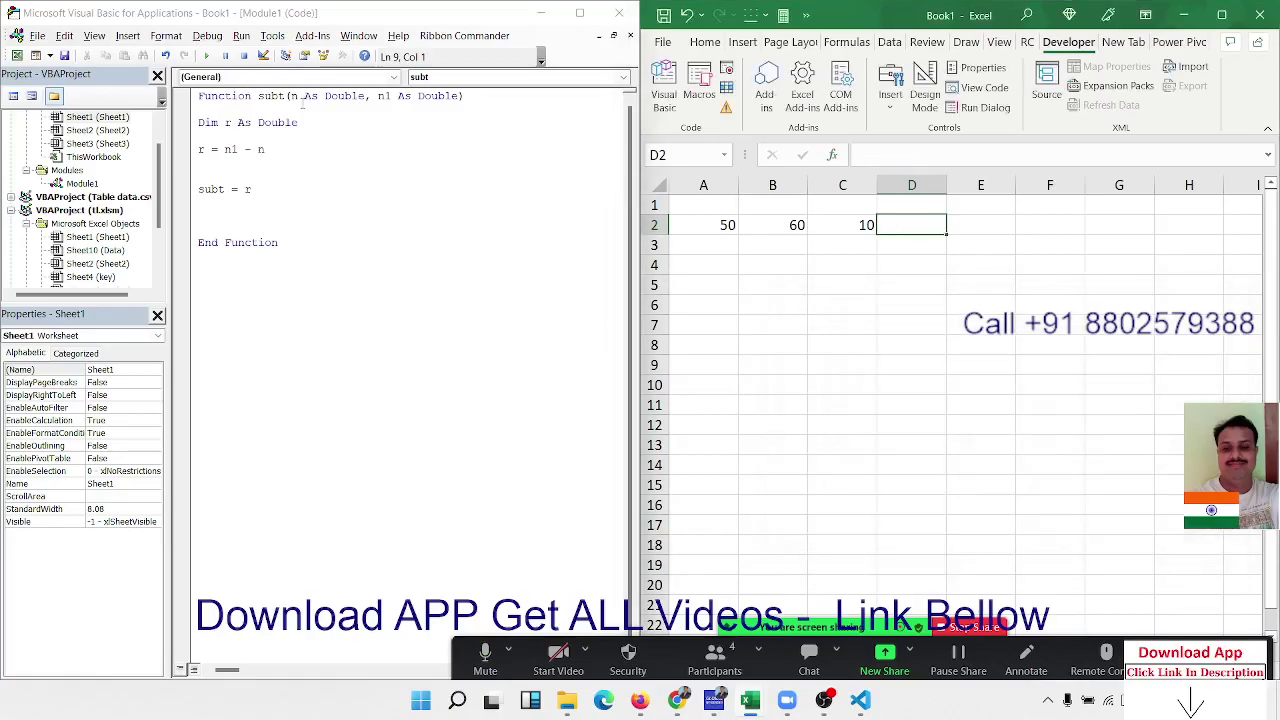
# Replace n with Lower_Value and n1 with Higher_Value in subt's header, then check C2's argument prompt.
pyautogui.doubleClick(293, 96)
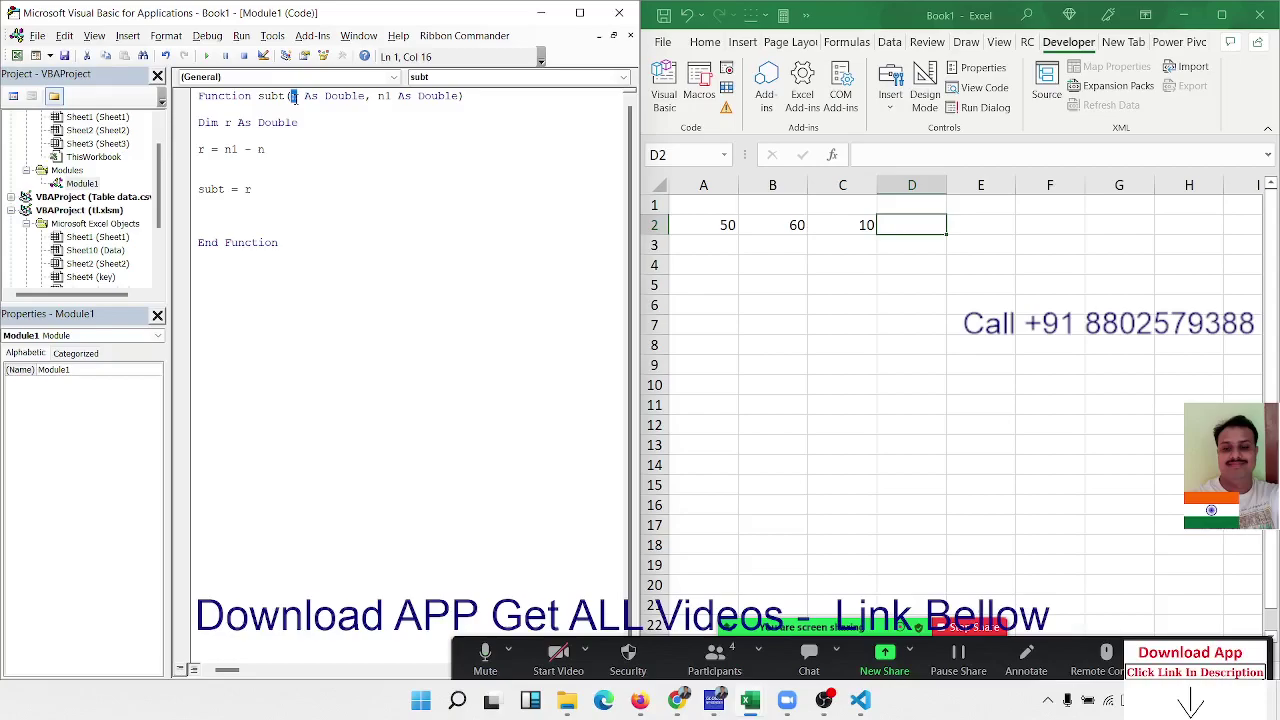
pyautogui.rightClick(293, 96)
pyautogui.press('Escape')
pyautogui.write('Lowe')
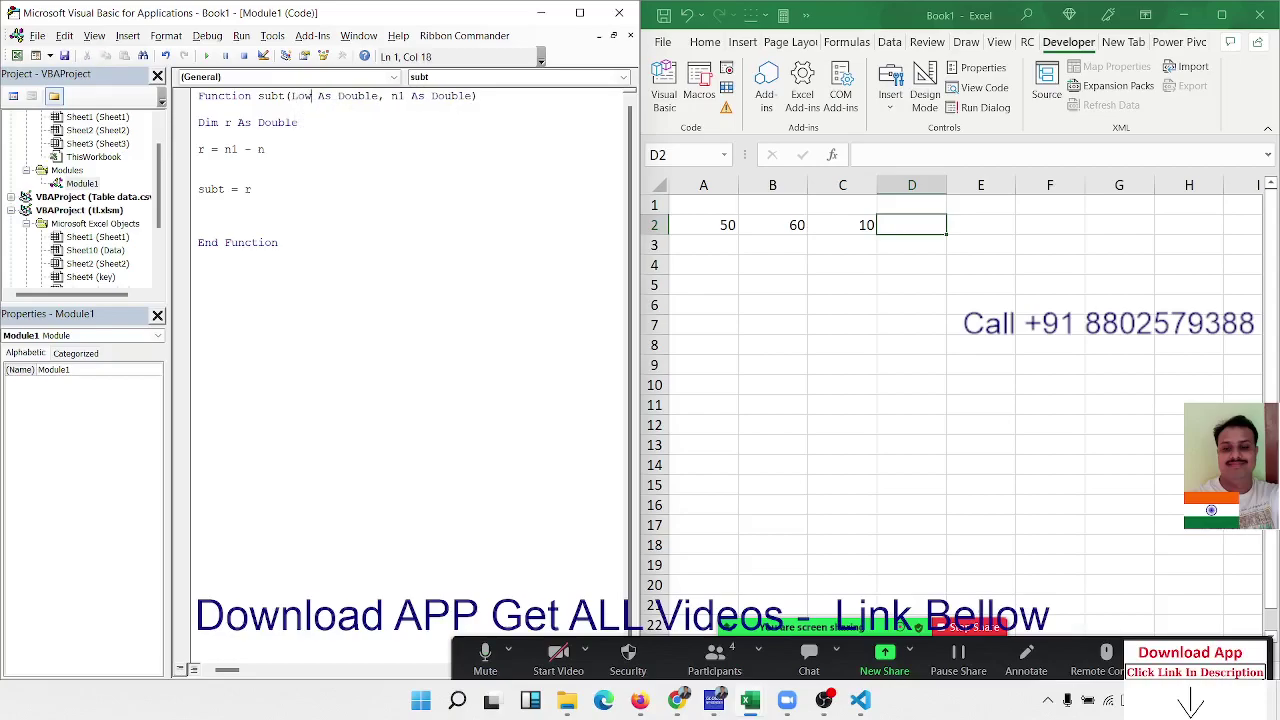
pyautogui.write('r_V')
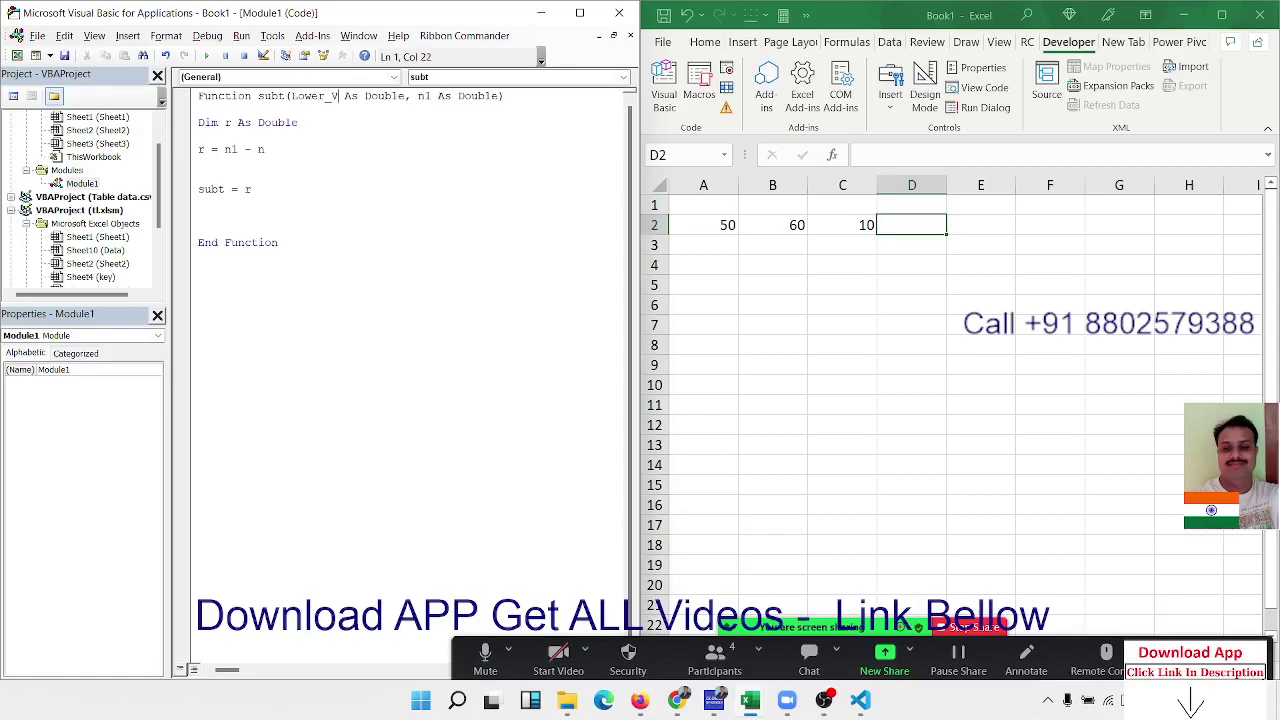
pyautogui.write('alue')
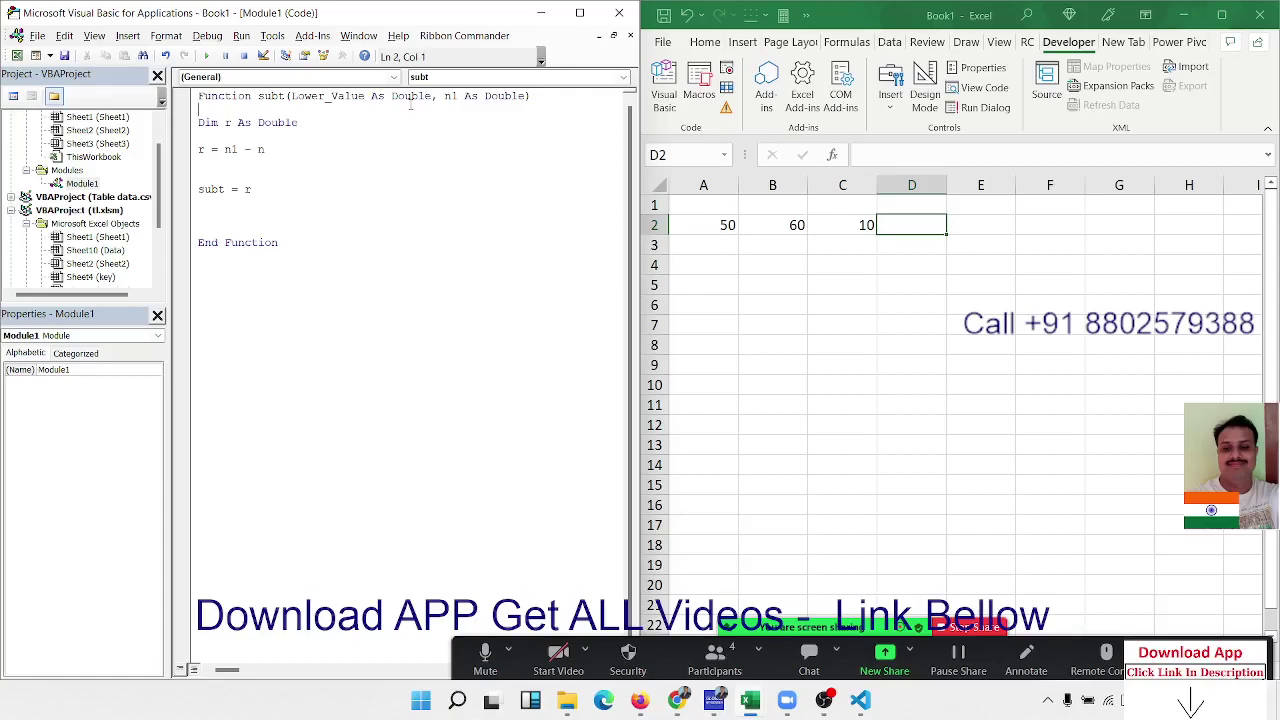
pyautogui.doubleClick(455, 96)
pyautogui.write('H')
pyautogui.write('ig')
pyautogui.write('her')
pyautogui.press('BackSpace')
pyautogui.write('_Value')
pyautogui.click(454, 135)
pyautogui.click(838, 217)
pyautogui.click(832, 155)
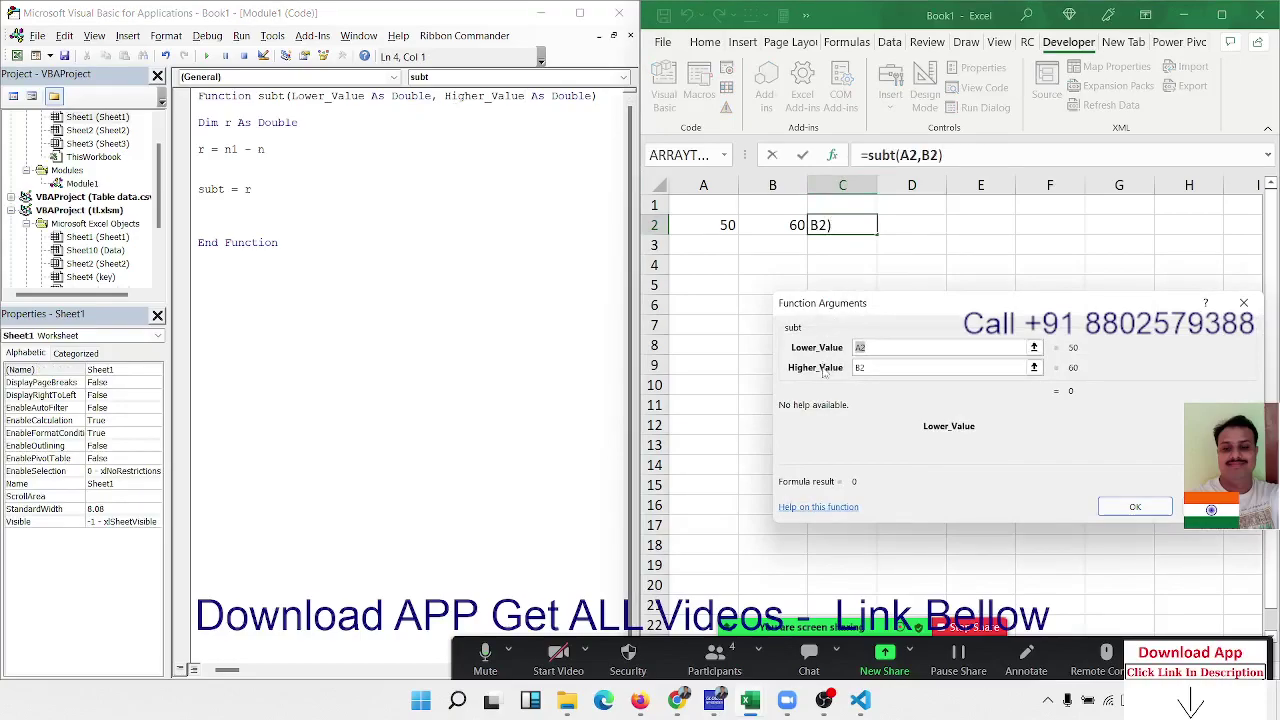
# Change the subtraction to r = Higher_Value - Lower_Value by pasting the parameter names.
pyautogui.press('Return')
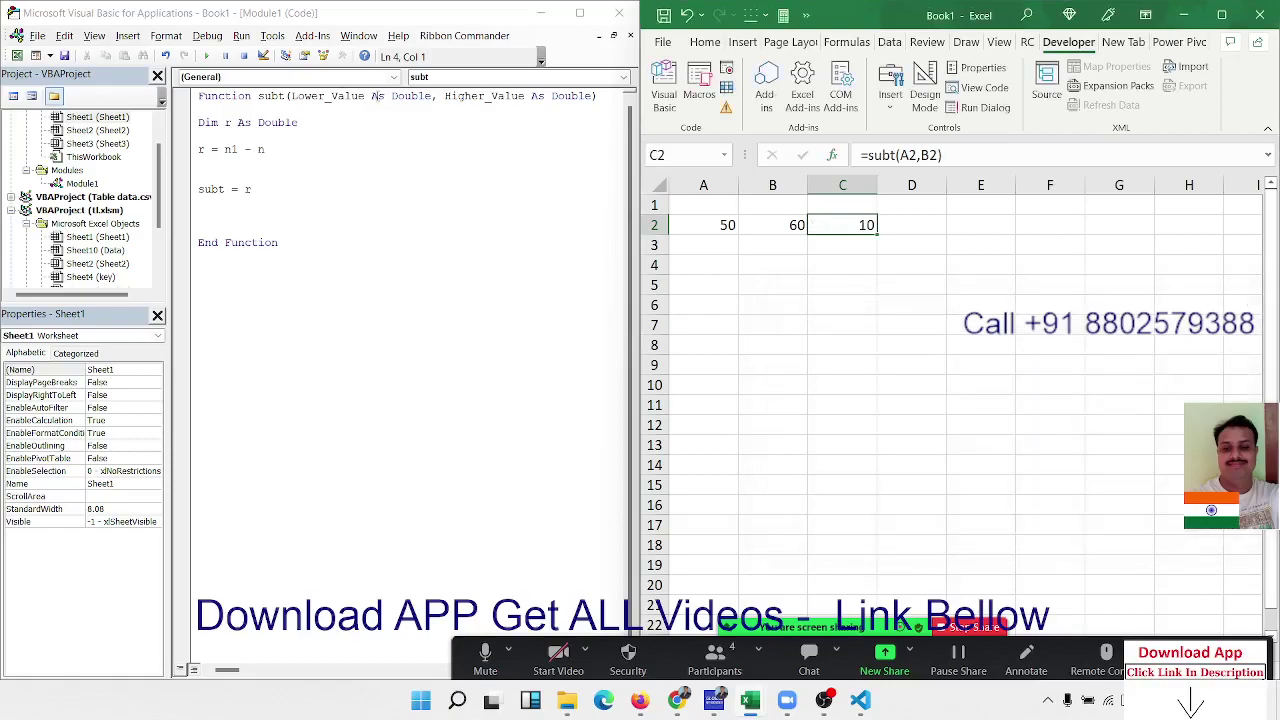
pyautogui.moveTo(367, 96); pyautogui.dragTo(338, 106)
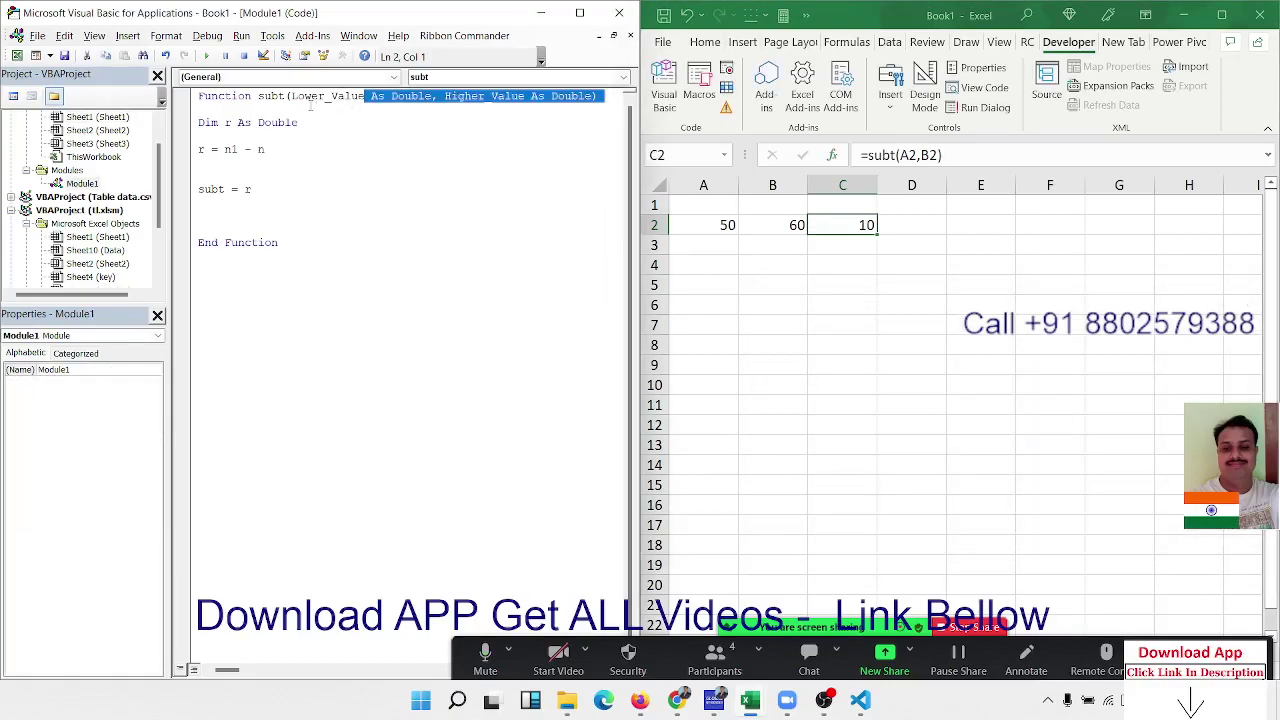
pyautogui.click(314, 106)
pyautogui.doubleClick(313, 100)
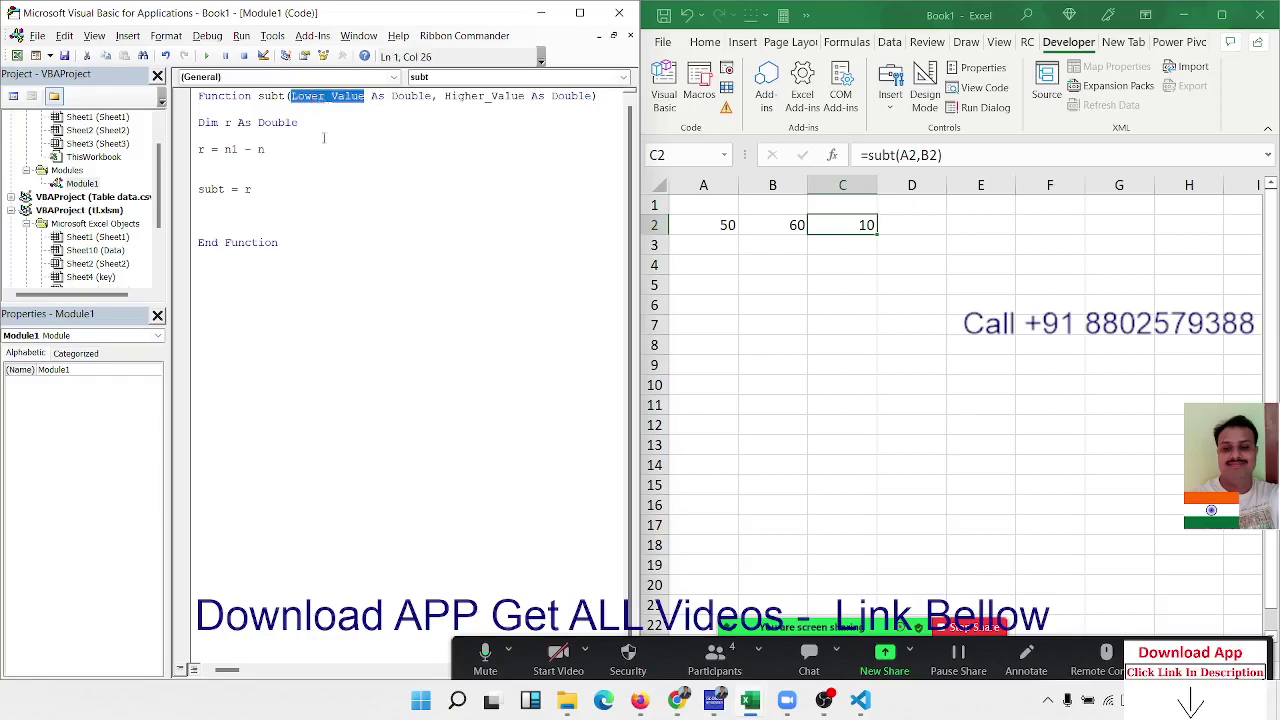
pyautogui.click(266, 149)
pyautogui.press('BackSpace')
pyautogui.write('Lower_Value')
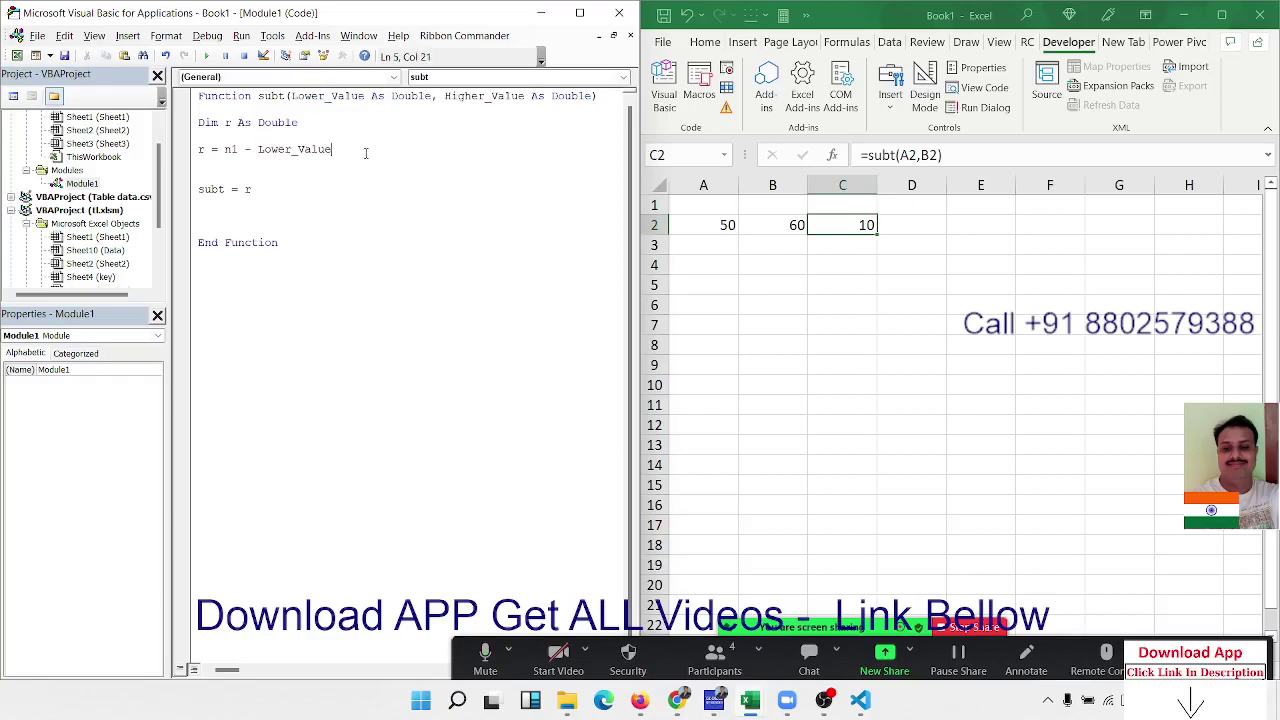
pyautogui.doubleClick(471, 96)
pyautogui.hotkey('ctrl', 'c')
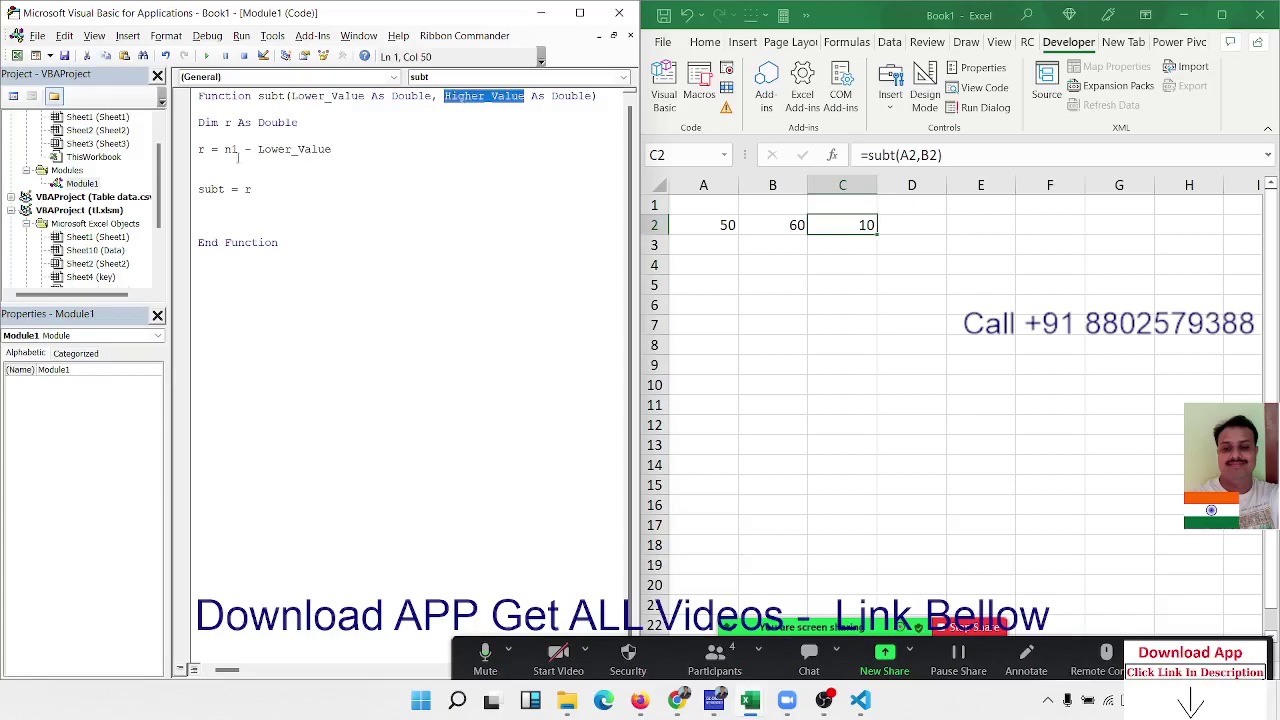
pyautogui.doubleClick(236, 149)
pyautogui.hotkey('ctrl', 'v')
pyautogui.click(346, 191)
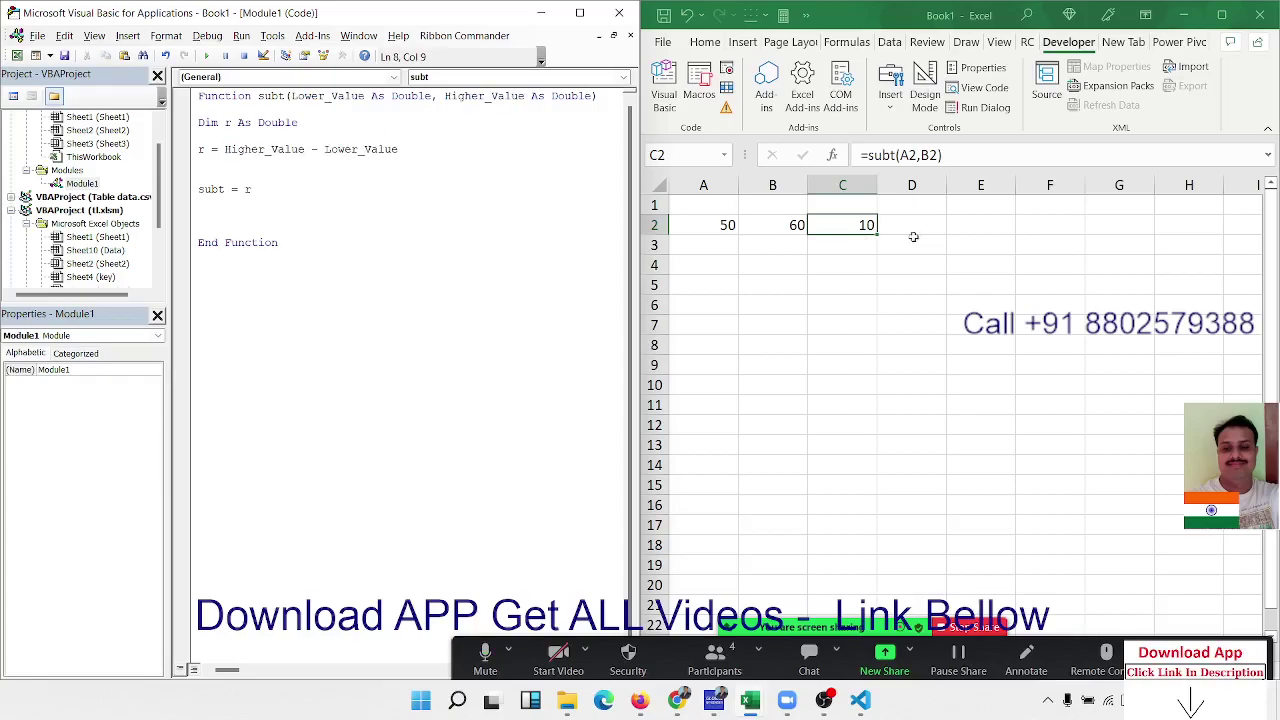
# Re-enter C2 so it shows 10, then delete the blank lines above End Function.
pyautogui.doubleClick(858, 226)
pyautogui.press('Return')
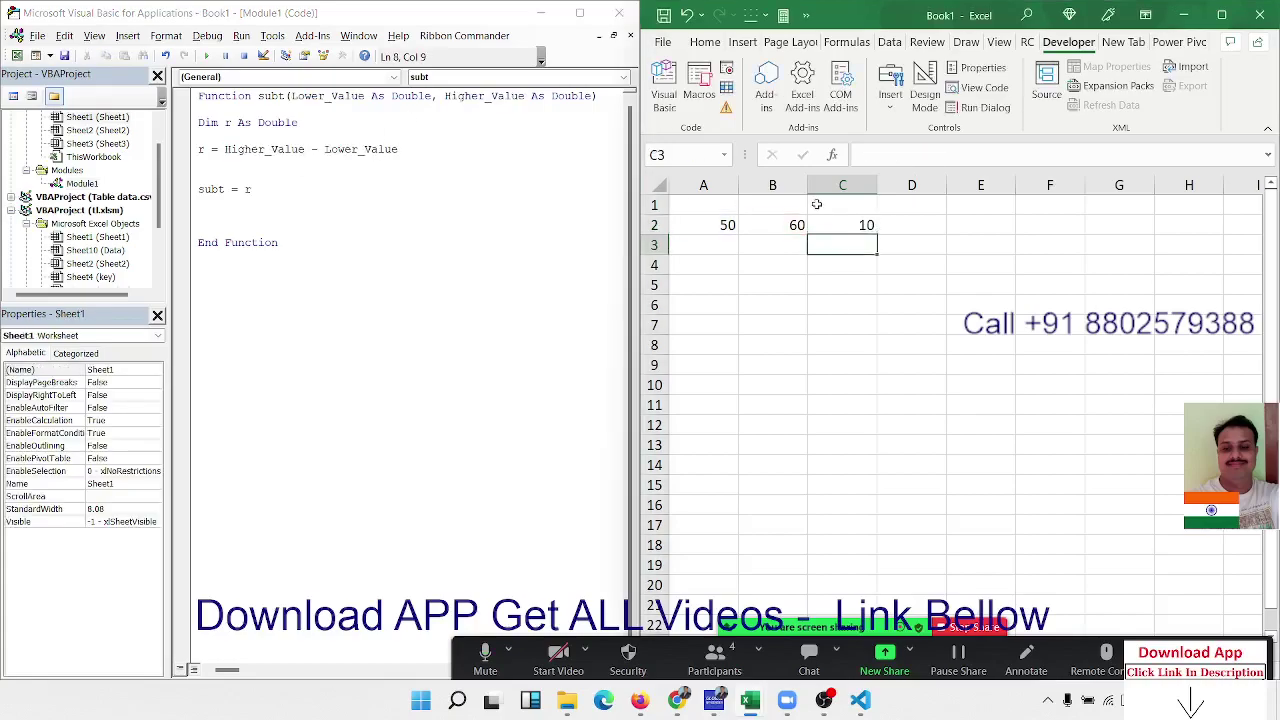
pyautogui.click(825, 225)
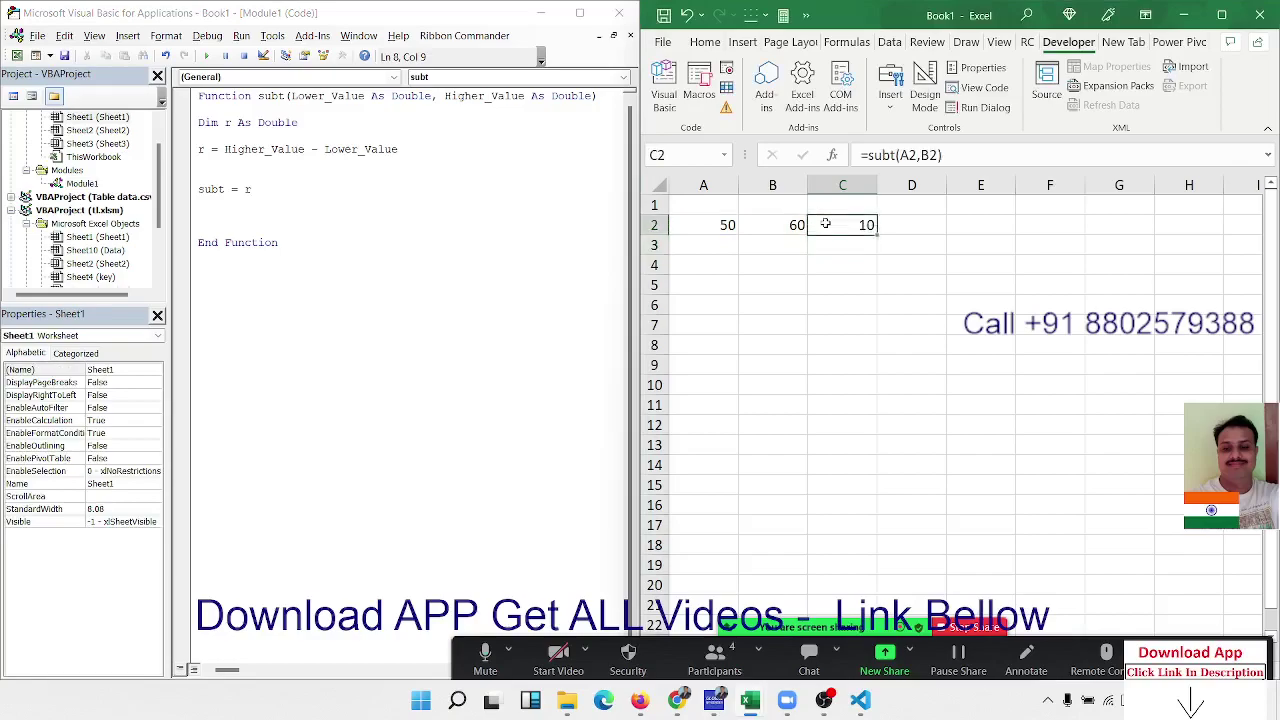
pyautogui.click(292, 209)
pyautogui.press('Delete')
pyautogui.press('Delete')
pyautogui.press('Up')
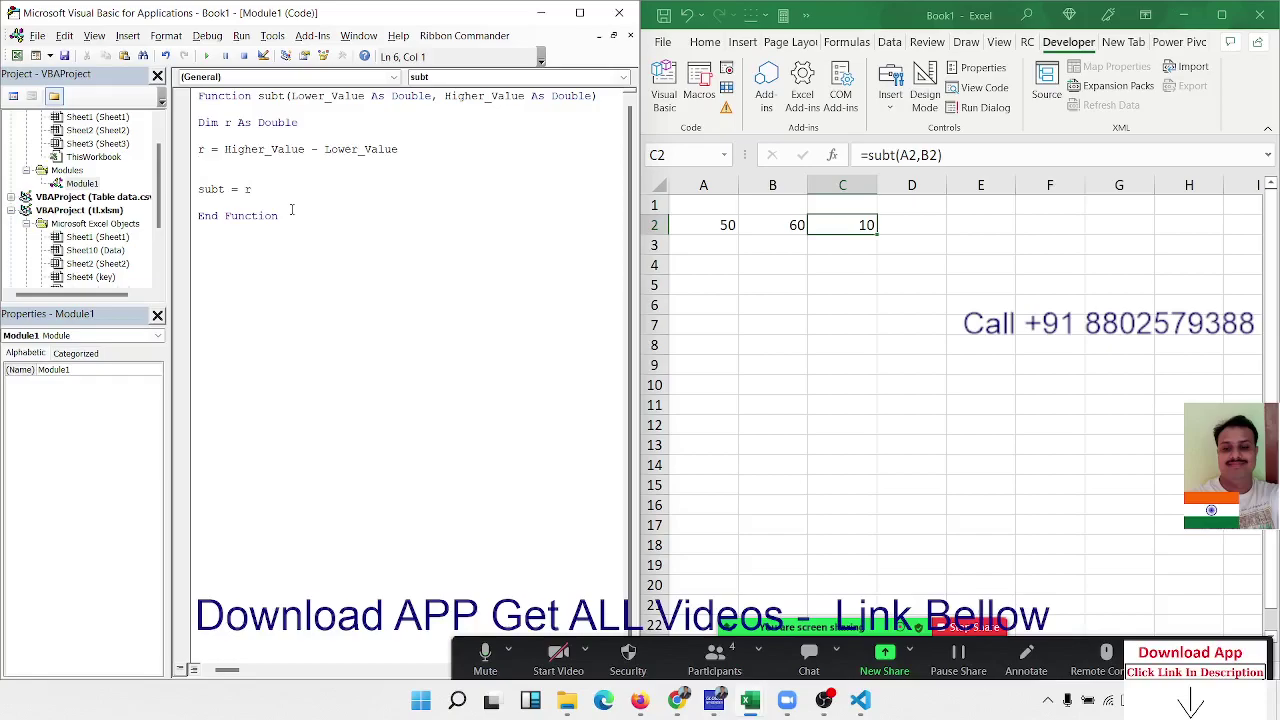
pyautogui.press('Down')
pyautogui.press('Down')
pyautogui.press('Down')
pyautogui.press('Down')
pyautogui.press('Down')
pyautogui.press('Down')
# Clear the sample values 50, 60 and 10 from A2:C2.
pyautogui.click(770, 220)
pyautogui.moveTo(722, 224); pyautogui.dragTo(866, 222)
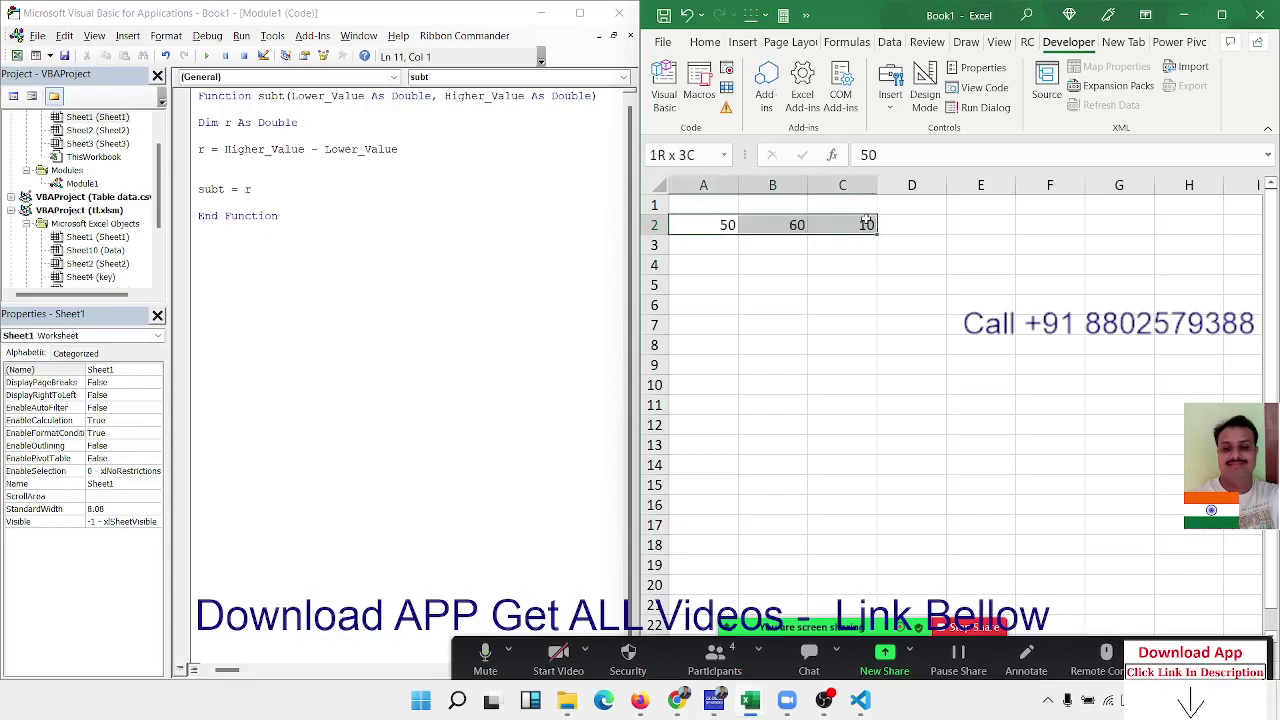
pyautogui.press('Delete')
pyautogui.press('Up')
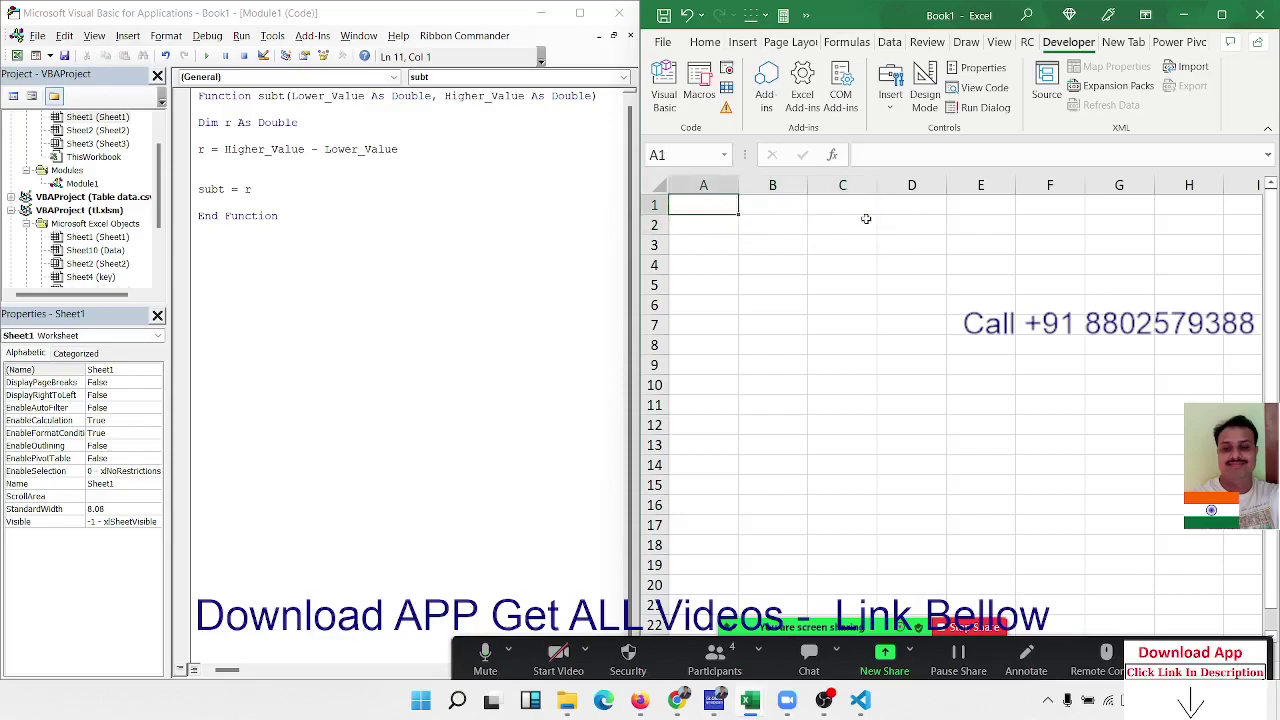
# Enter 85, 25, 96, 36, 32, 63, 95, 65 and 25 down A1:A9.
pyautogui.write('85 25 96 3')
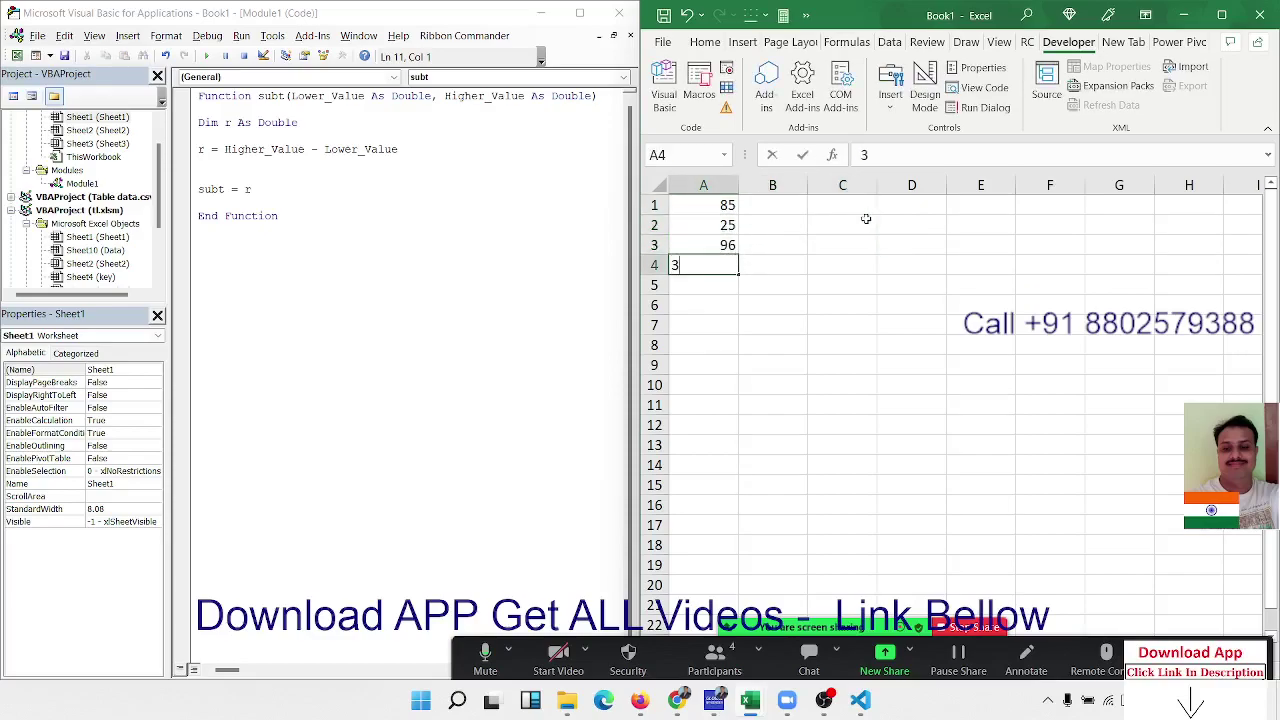
pyautogui.write('6')
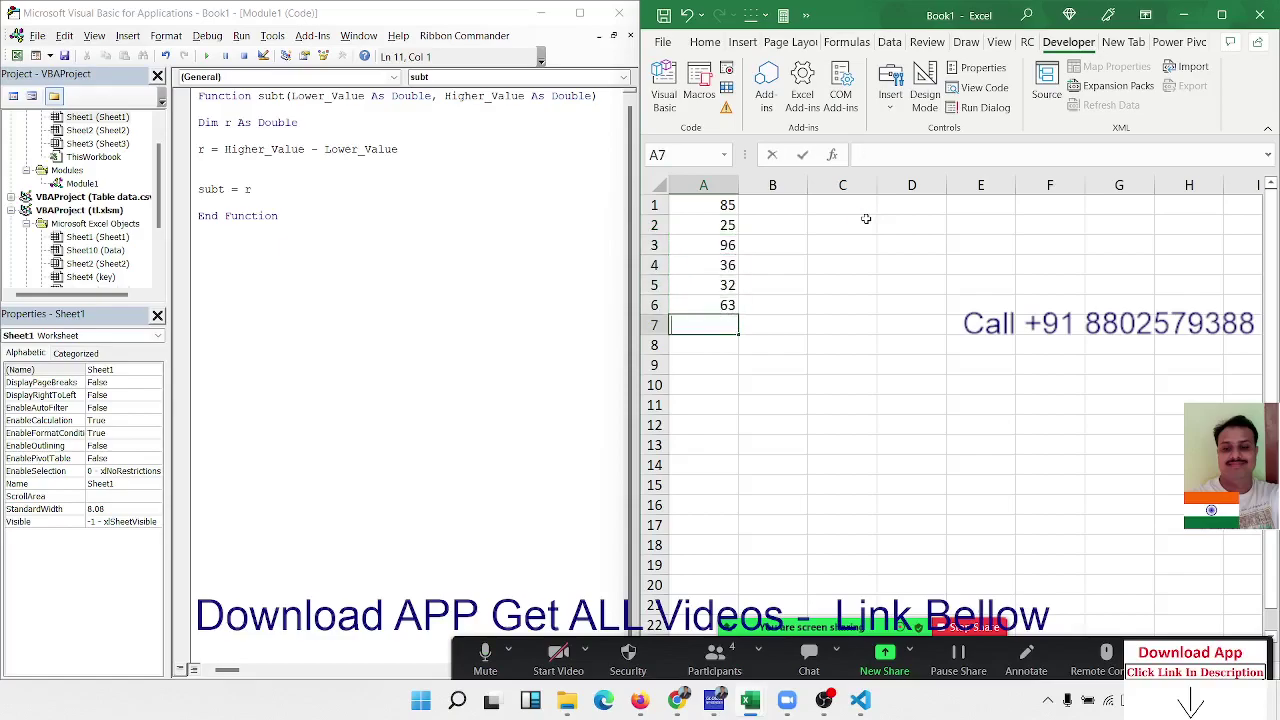
pyautogui.write(' 32 63 693')
pyautogui.press('Return')
pyautogui.press('Up')
pyautogui.write('95')
pyautogui.press('Return')
pyautogui.write('65')
pyautogui.press('Return')
pyautogui.write('25')
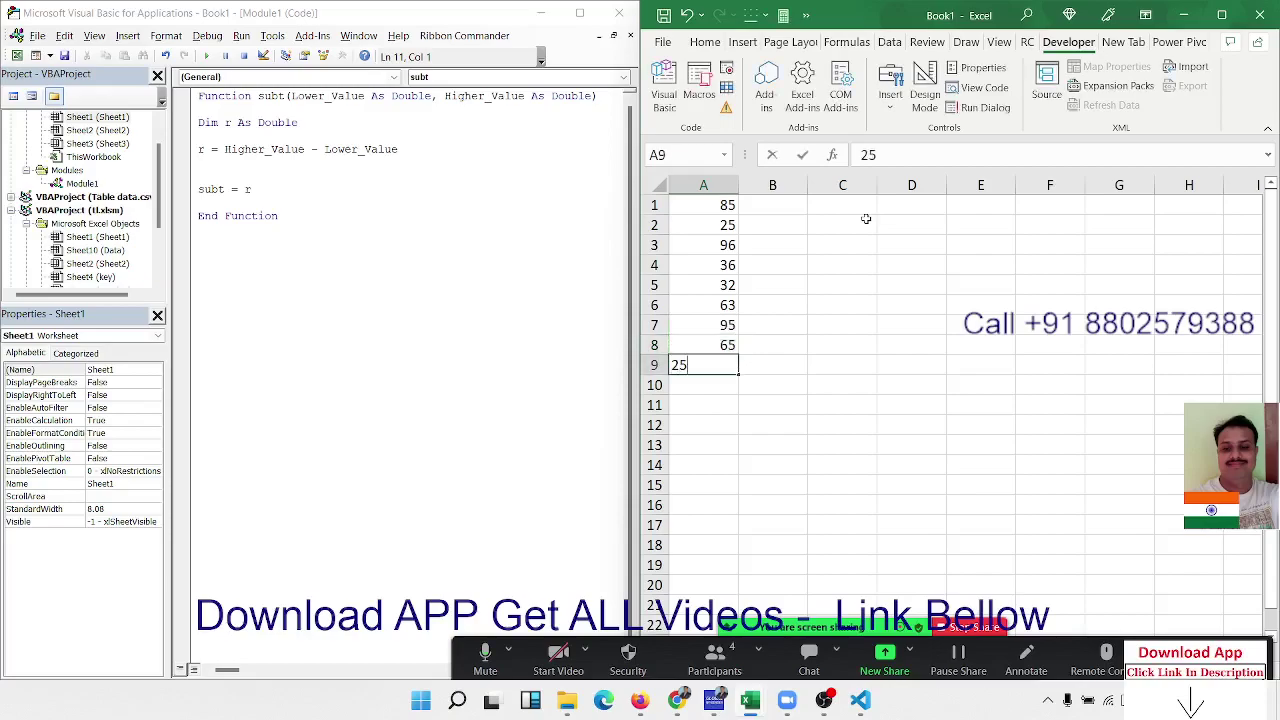
pyautogui.press('Return')
pyautogui.press('Up')
pyautogui.hotkey('ctrl', 'shift', 'Up')
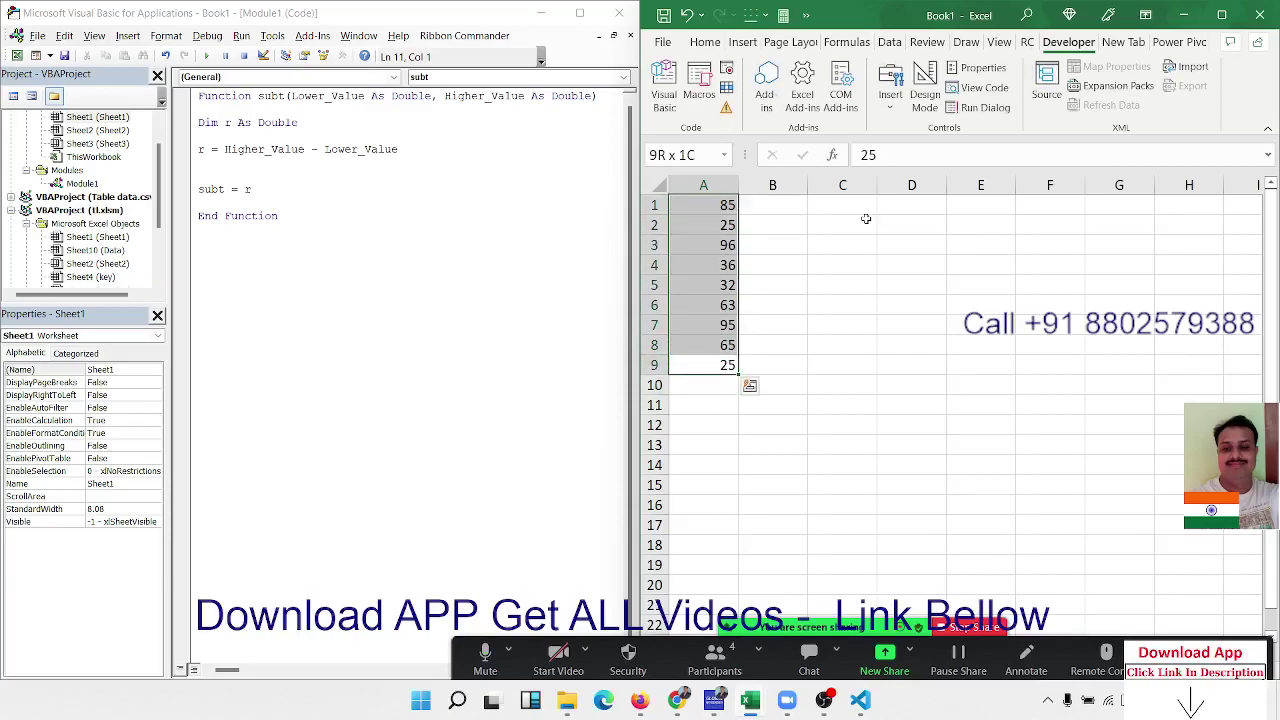
# Enter the criterion >50 in cell C3.
pyautogui.press('Right')
pyautogui.press('Up')
pyautogui.press('Up')
pyautogui.press('Up')
pyautogui.press('Up')
pyautogui.press('Up')
pyautogui.press('Up')
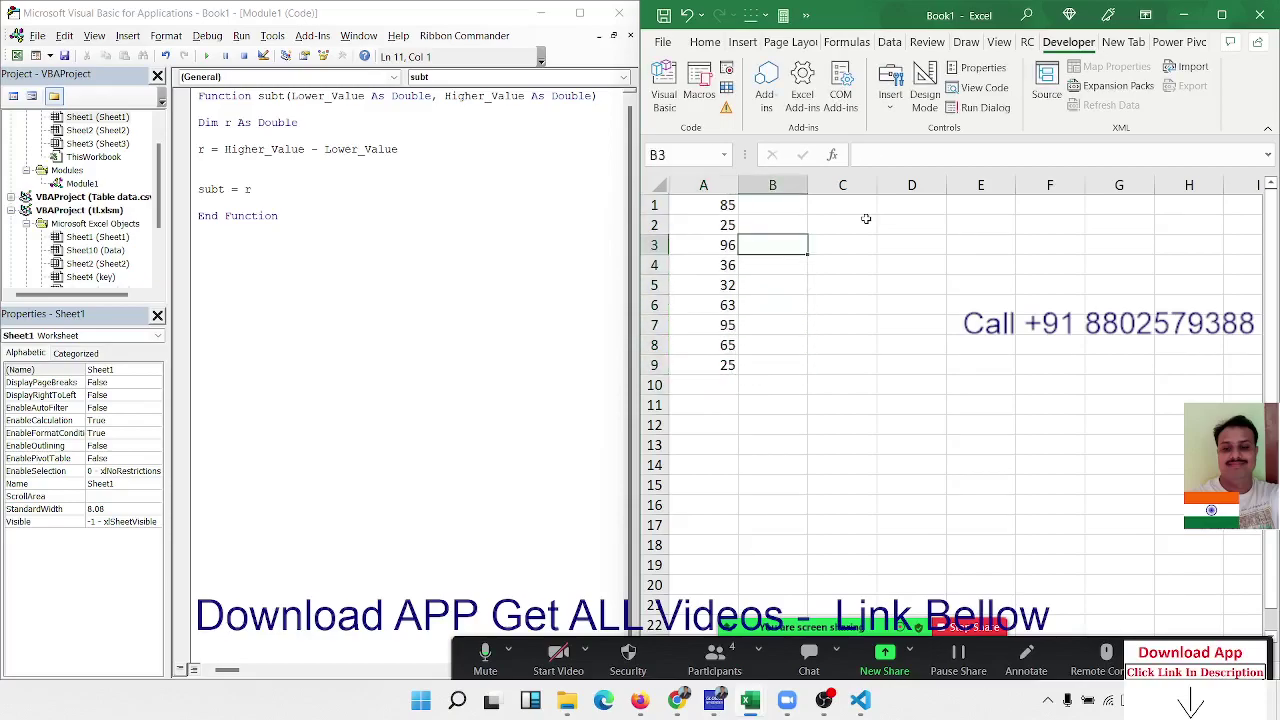
pyautogui.press('Right')
pyautogui.write('>')
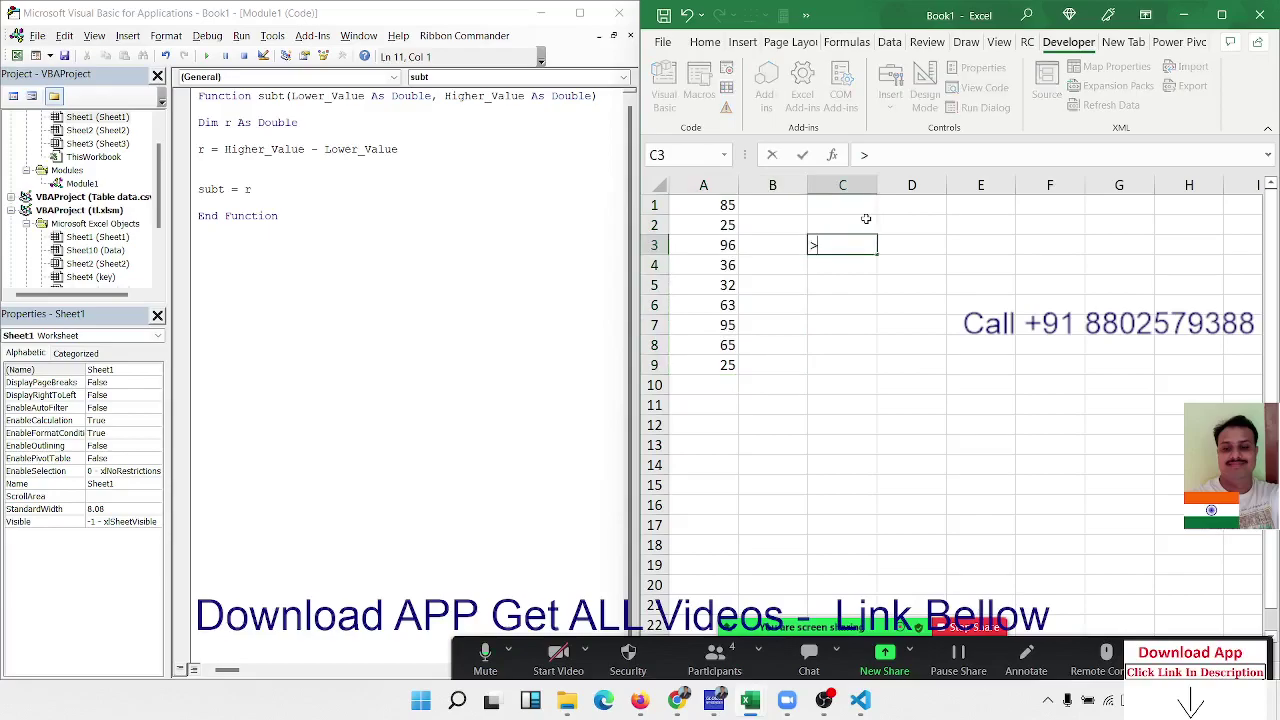
pyautogui.write('50')
pyautogui.press('Right')
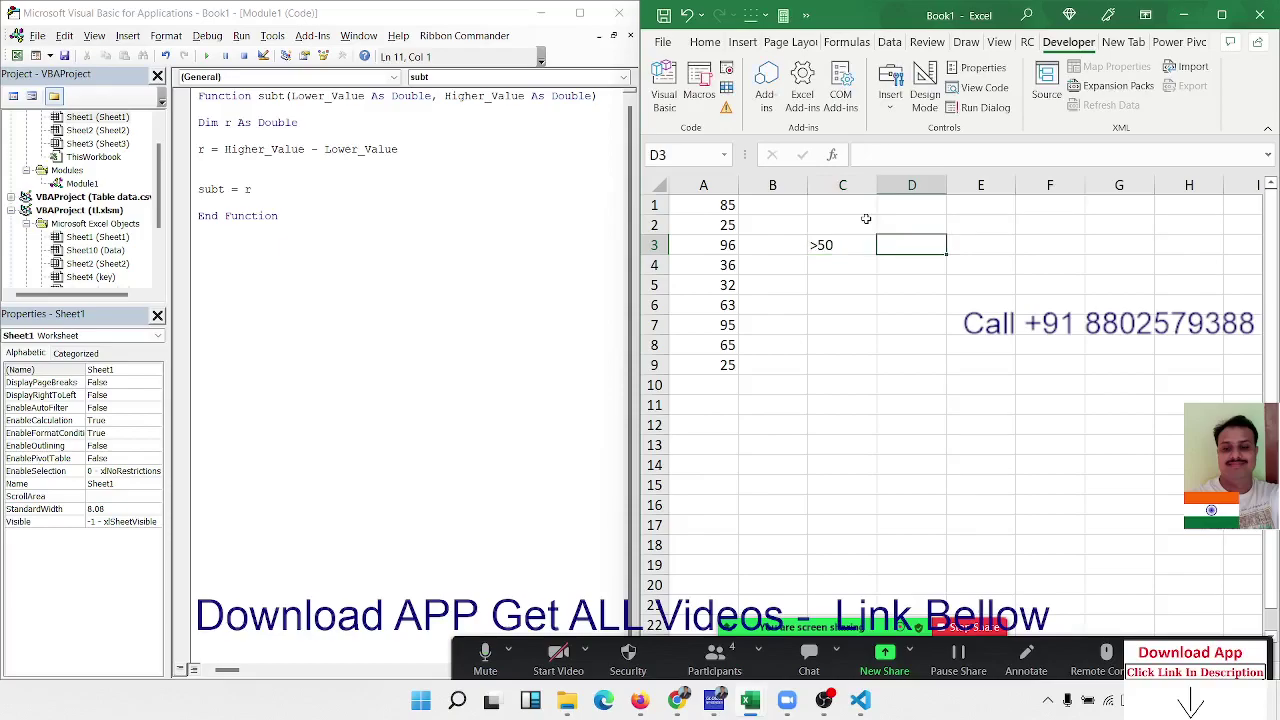
pyautogui.press('Left')
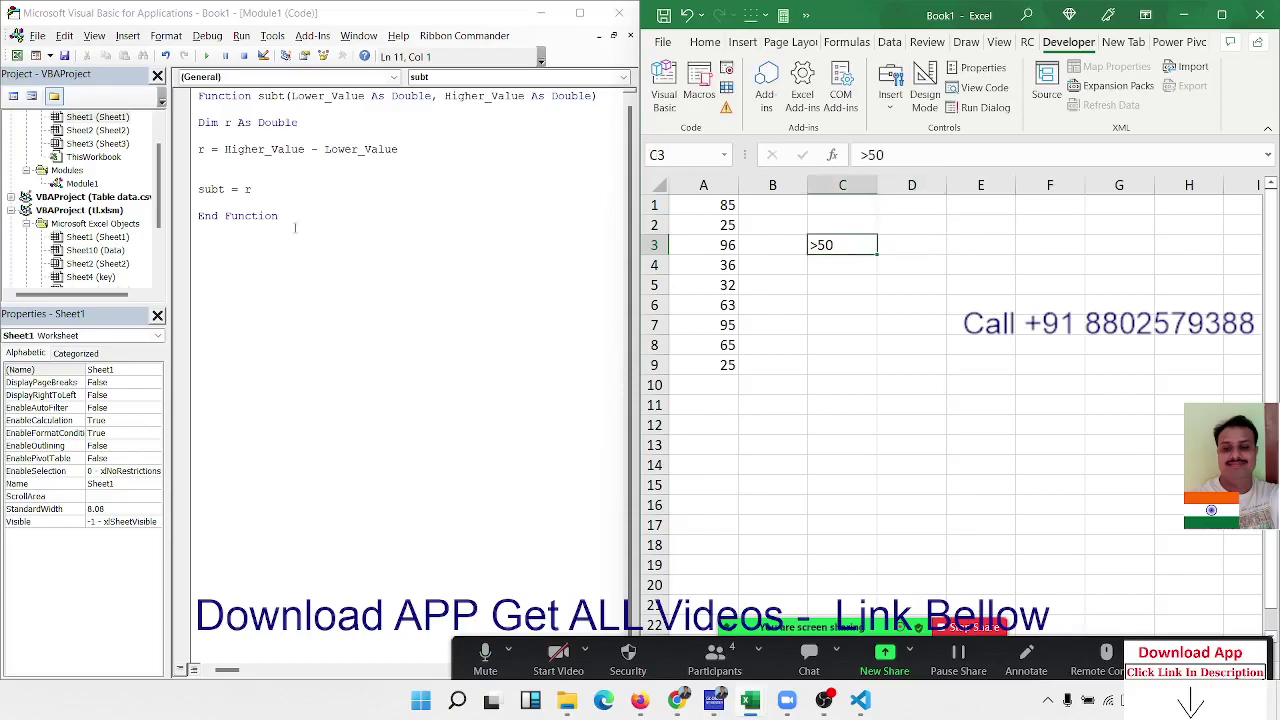
pyautogui.click(254, 247)
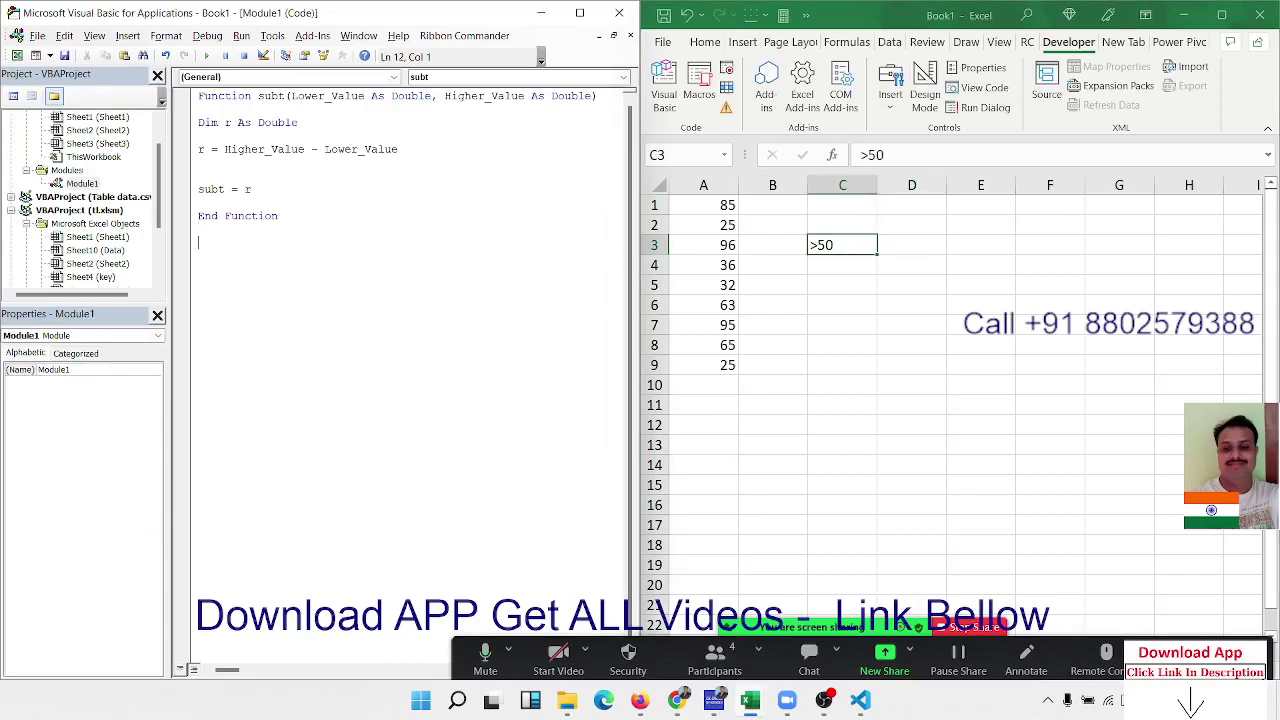
# Below subt, type the header Function Gr_50(r As Range, v As Long) to generate End Function.
pyautogui.write('functi')
pyautogui.write('on ')
pyautogui.write('G')
pyautogui.write('r50')
pyautogui.press('BackSpace')
pyautogui.press('BackSpace')
pyautogui.write('50')
pyautogui.write('(')
pyautogui.write('n')
pyautogui.write('r')
pyautogui.write('a')
pyautogui.press('BackSpace')
pyautogui.write('r')
pyautogui.write('a')
pyautogui.press('BackSpace')
pyautogui.press('BackSpace')
pyautogui.write('a')
pyautogui.write('s ra')
pyautogui.press('Tab')
pyautogui.write('v as ')
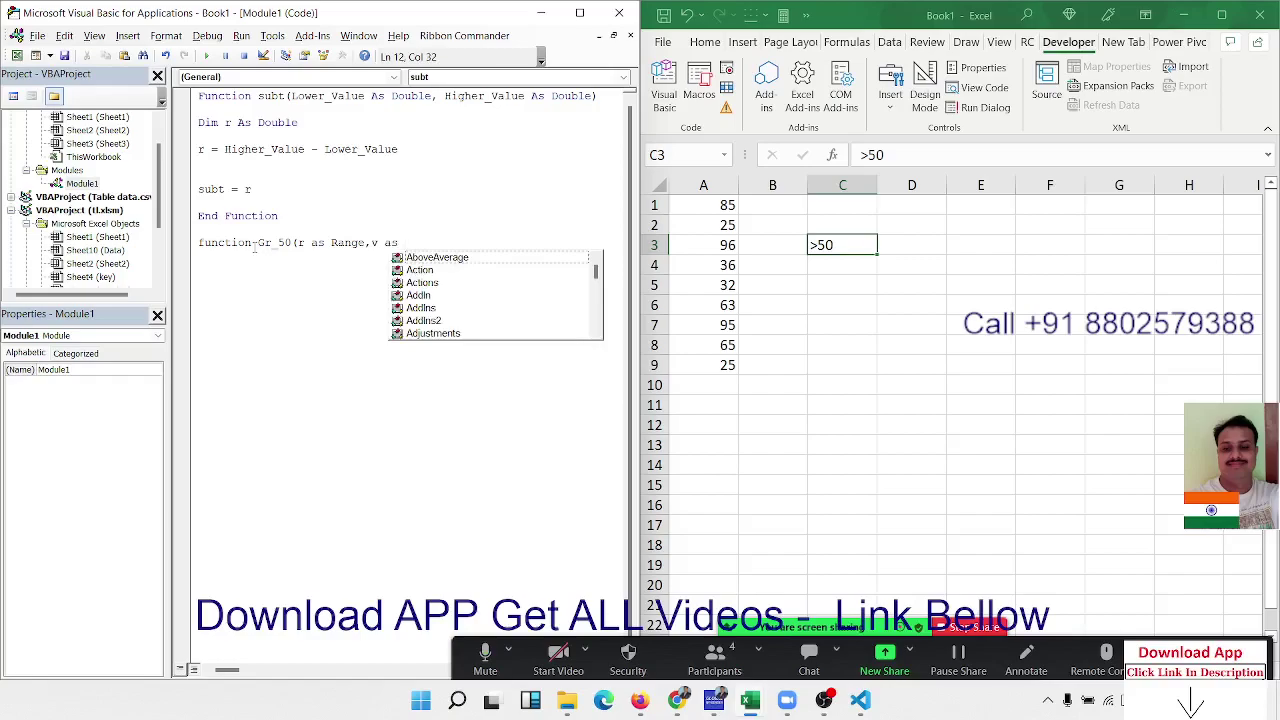
pyautogui.write('Long')
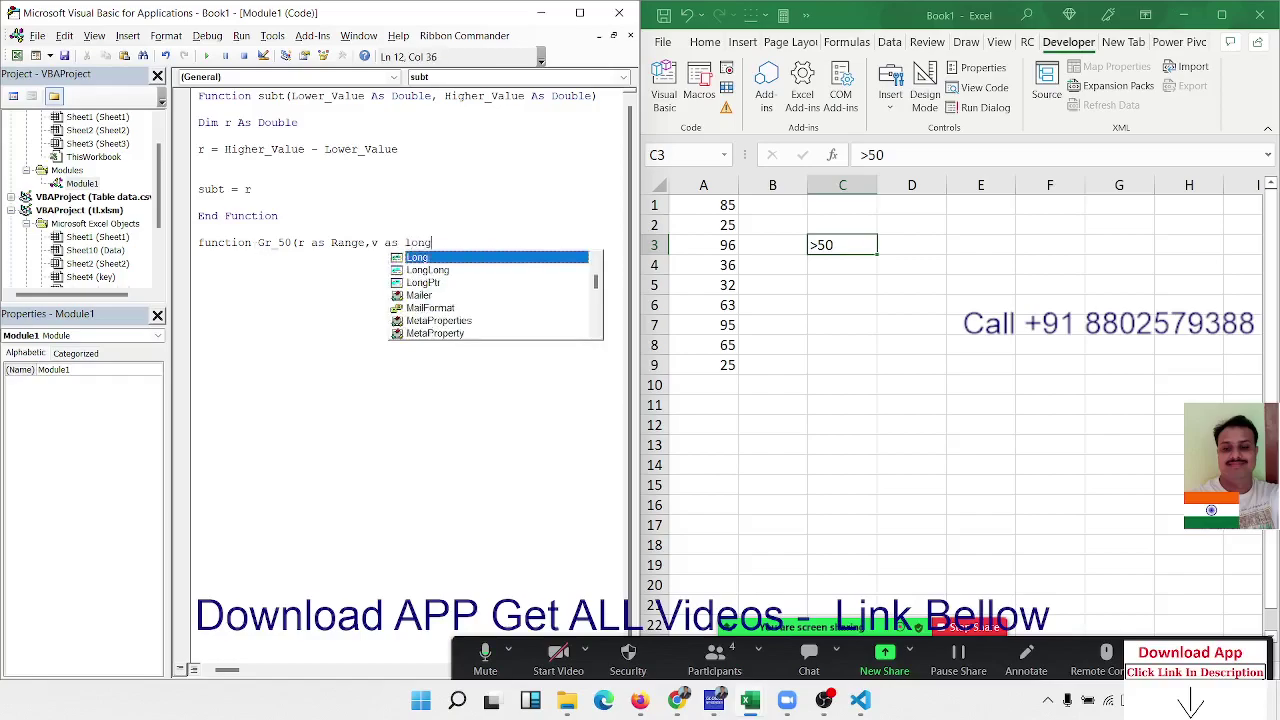
pyautogui.press('Tab')
pyautogui.press('Return')
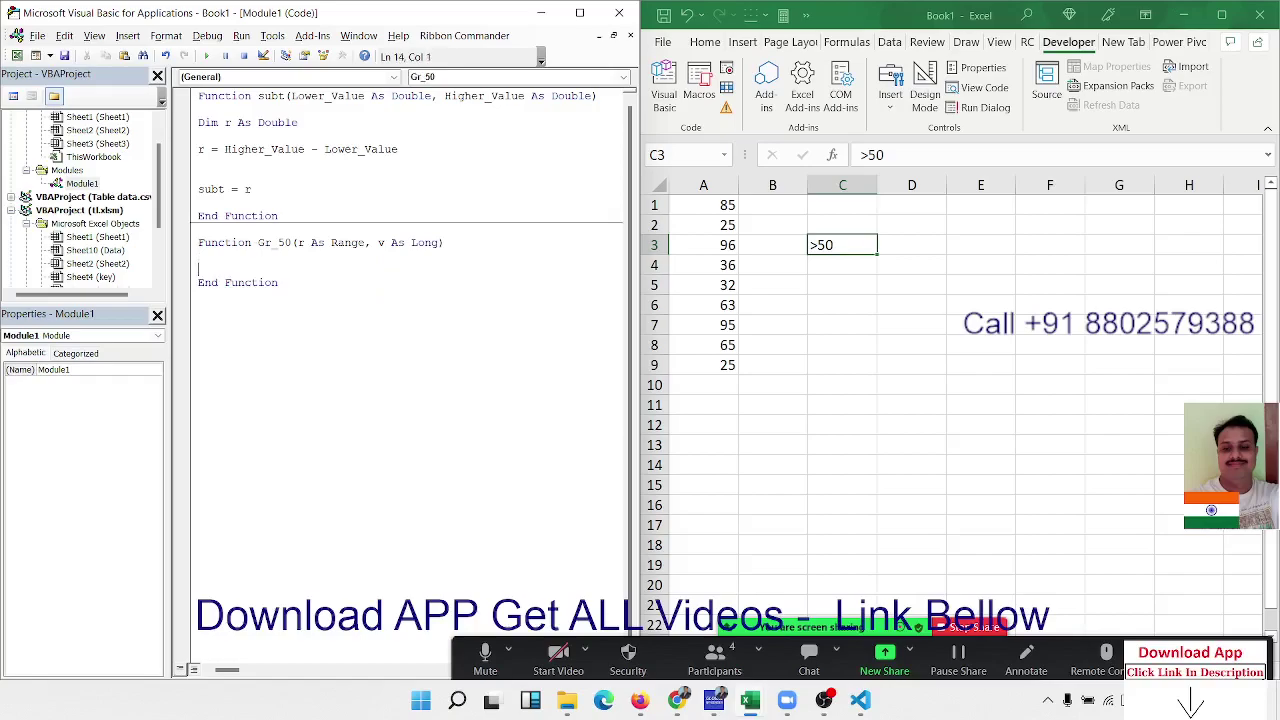
# Enter =Gr_50(A1:A9,C3) in D3.
pyautogui.click(921, 247)
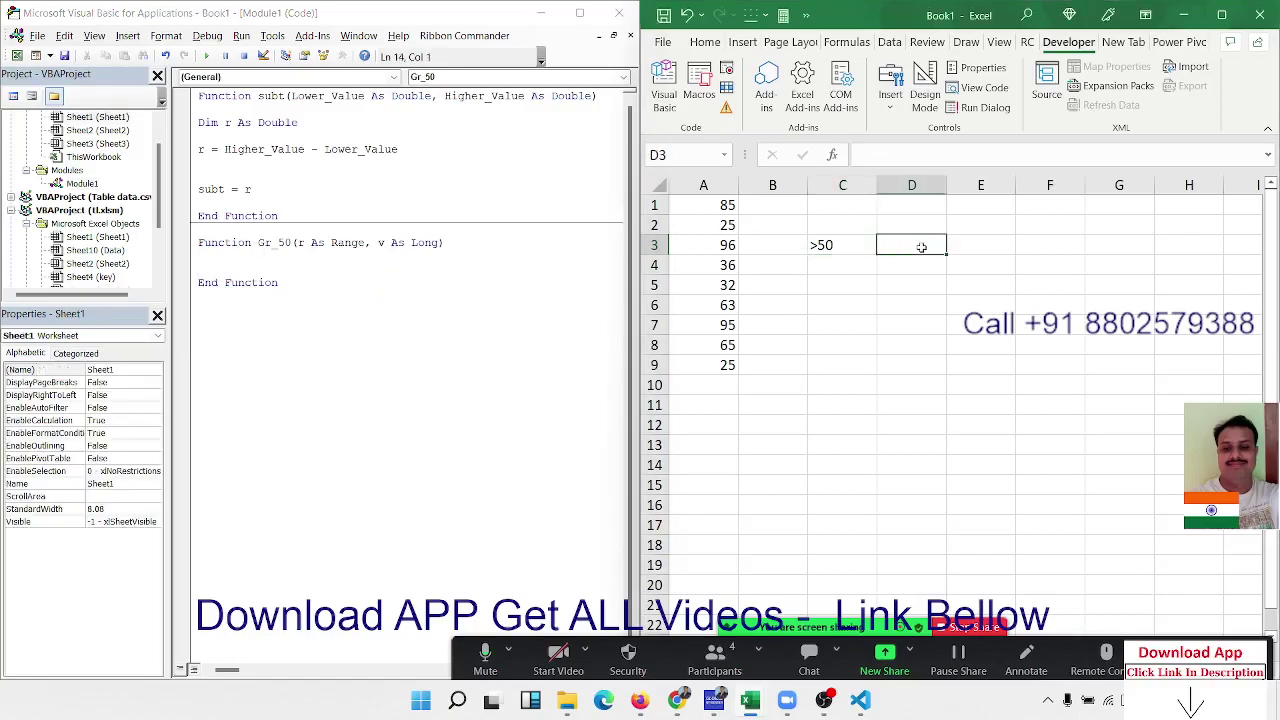
pyautogui.write('=')
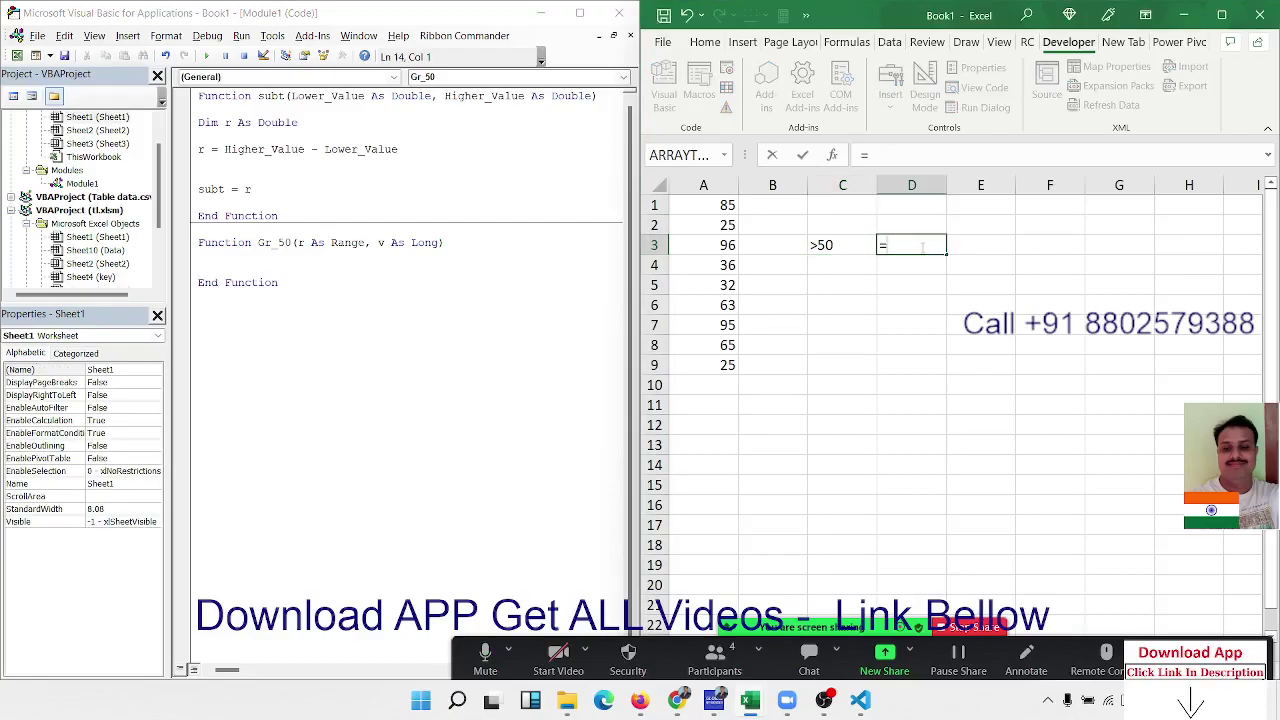
pyautogui.write('gr')
pyautogui.press('Tab')
pyautogui.click(772, 245)
pyautogui.click(712, 245)
pyautogui.moveTo(712, 205); pyautogui.dragTo(730, 366)
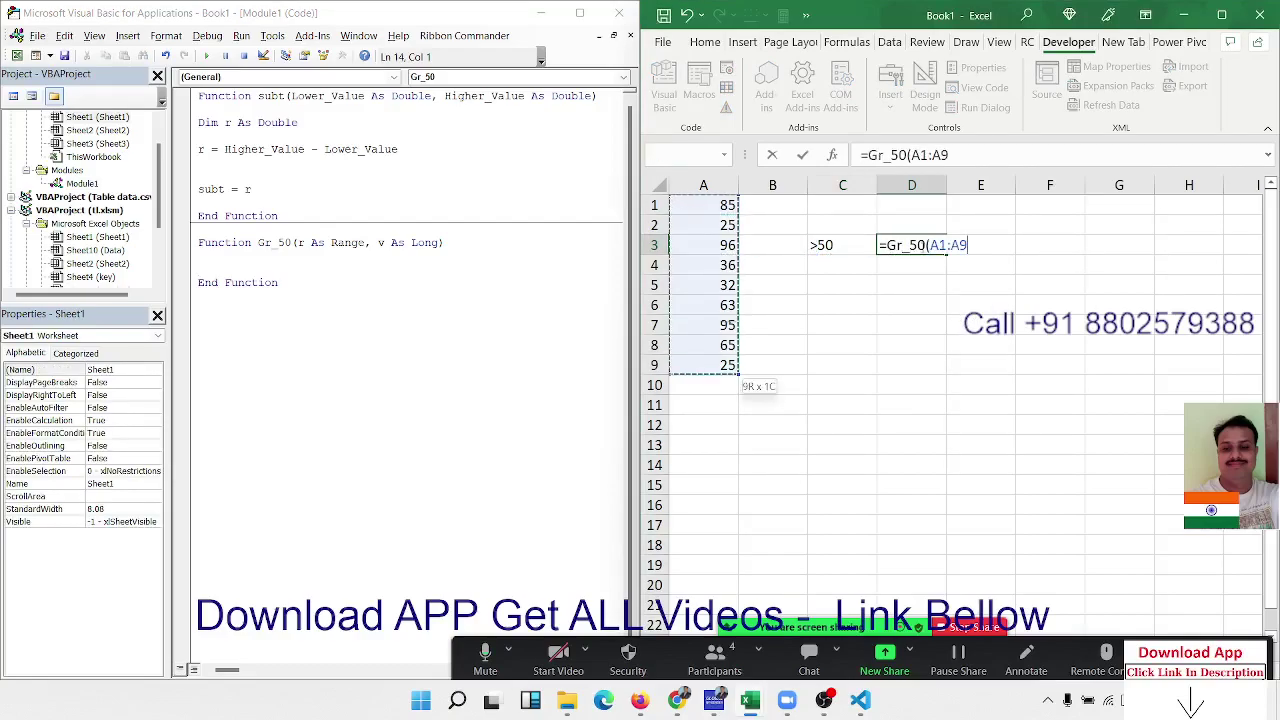
pyautogui.write(',')
pyautogui.click(842, 245)
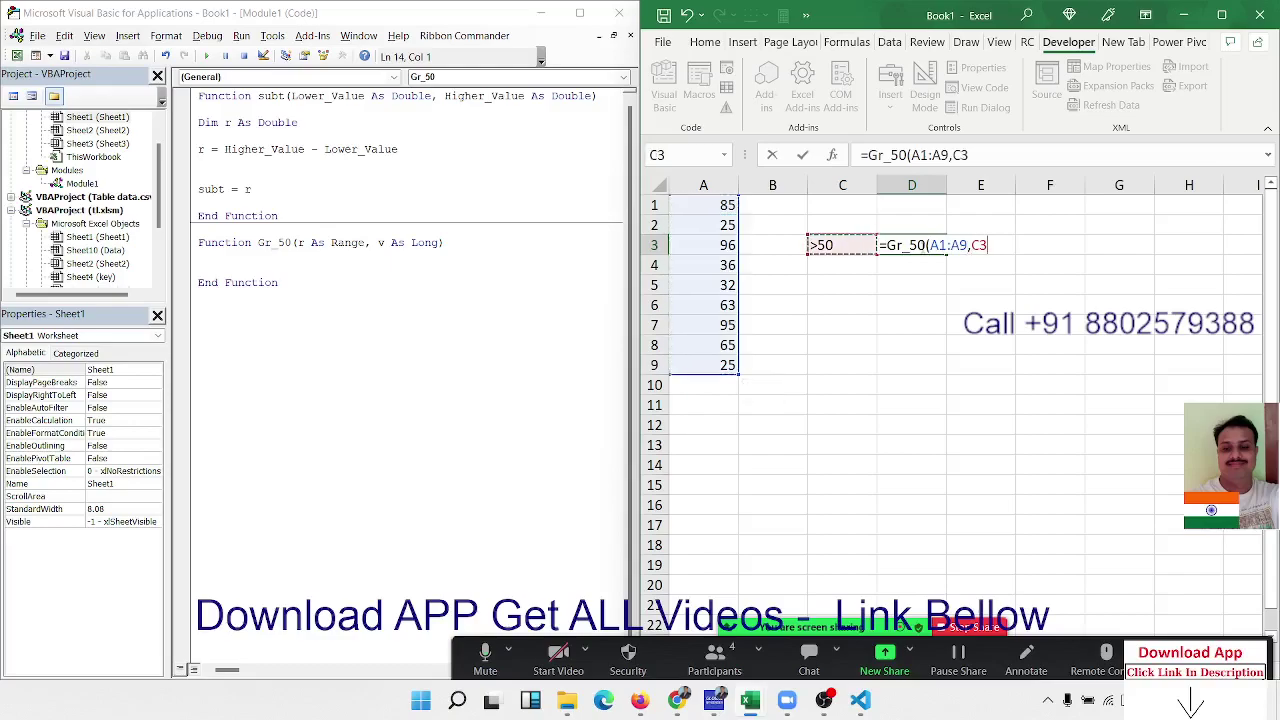
pyautogui.press('Return')
# Check D3's formula, then change C3 from >50 to plain 50 so D3 returns 0.
pyautogui.click(918, 245)
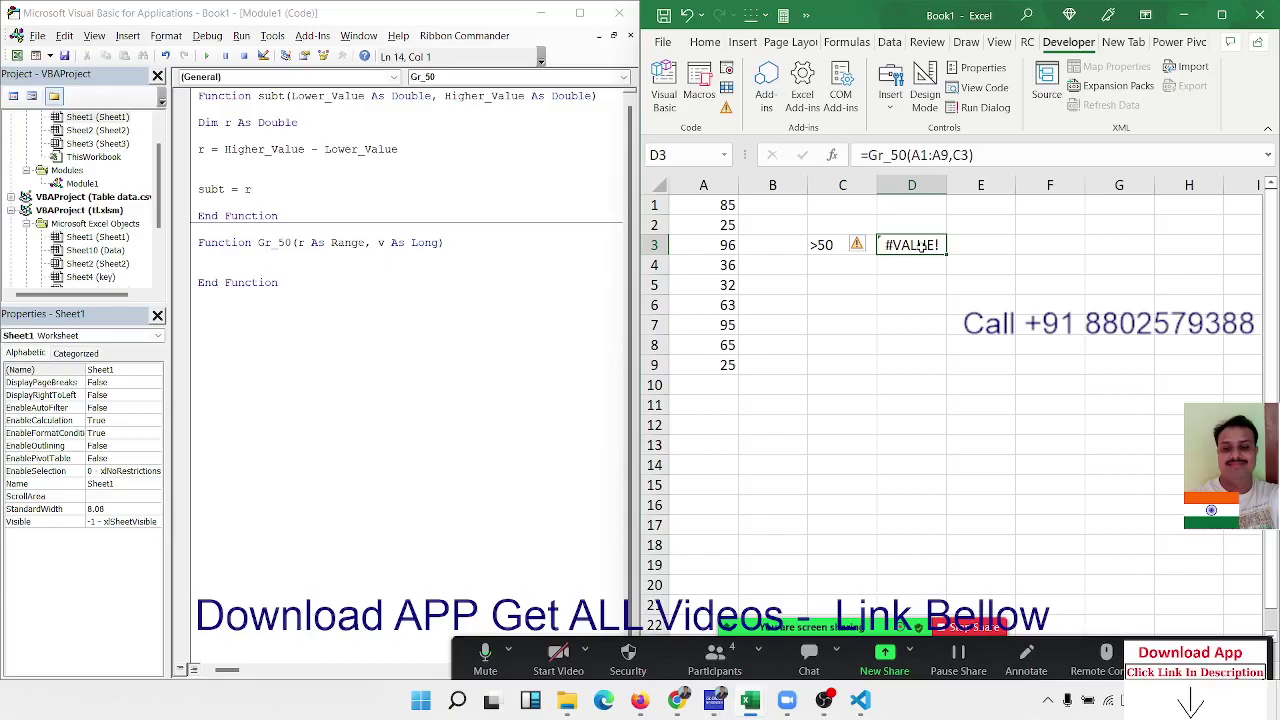
pyautogui.doubleClick(918, 245)
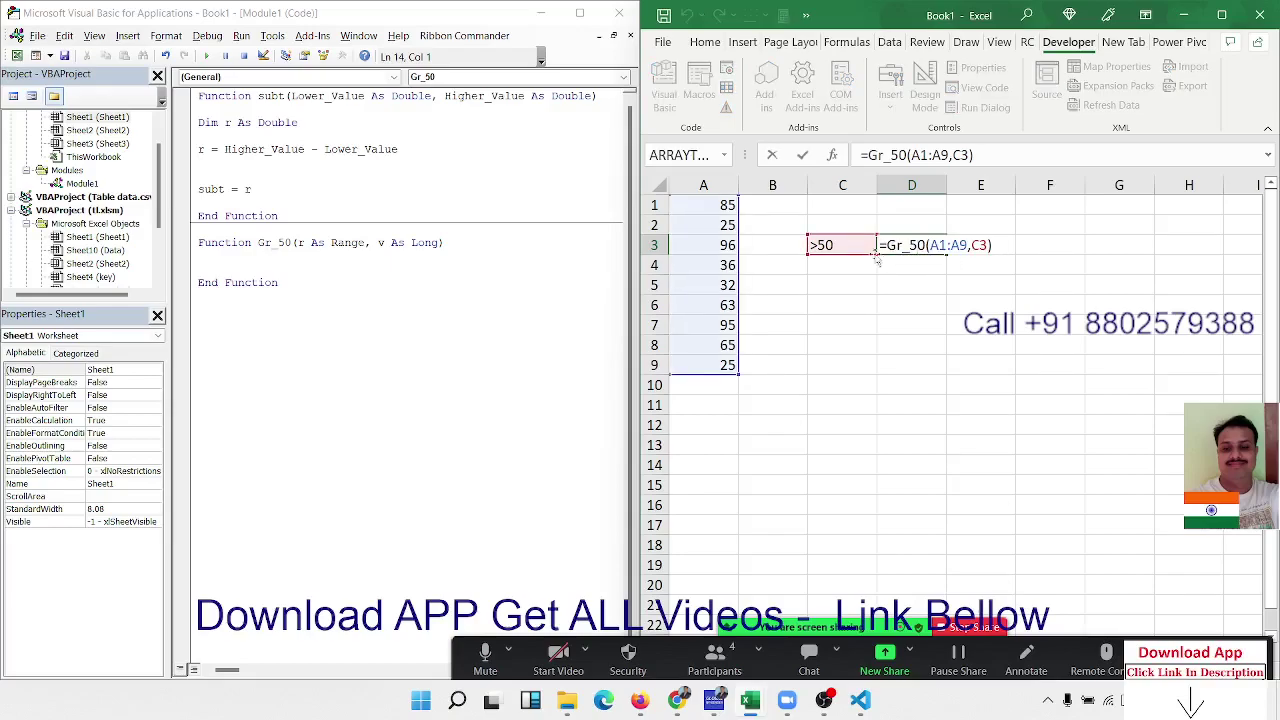
pyautogui.press('Escape')
pyautogui.click(824, 245)
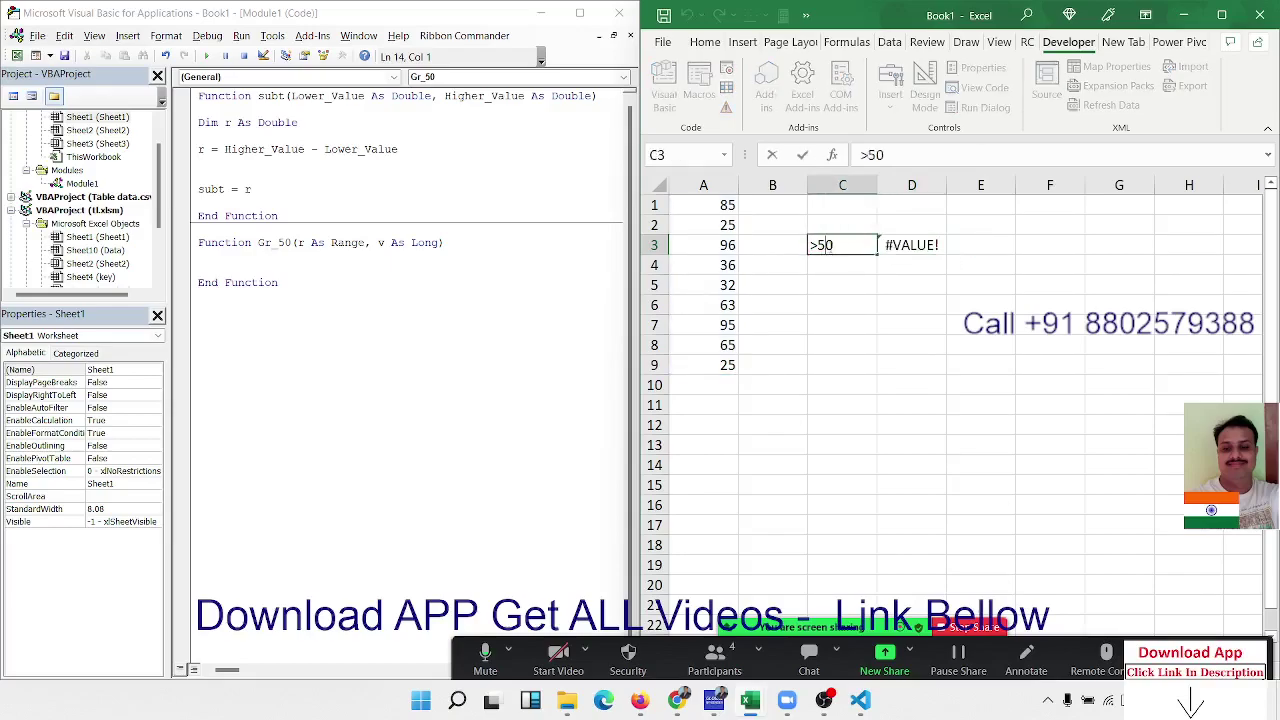
pyautogui.press('BackSpace')
pyautogui.press('Return')
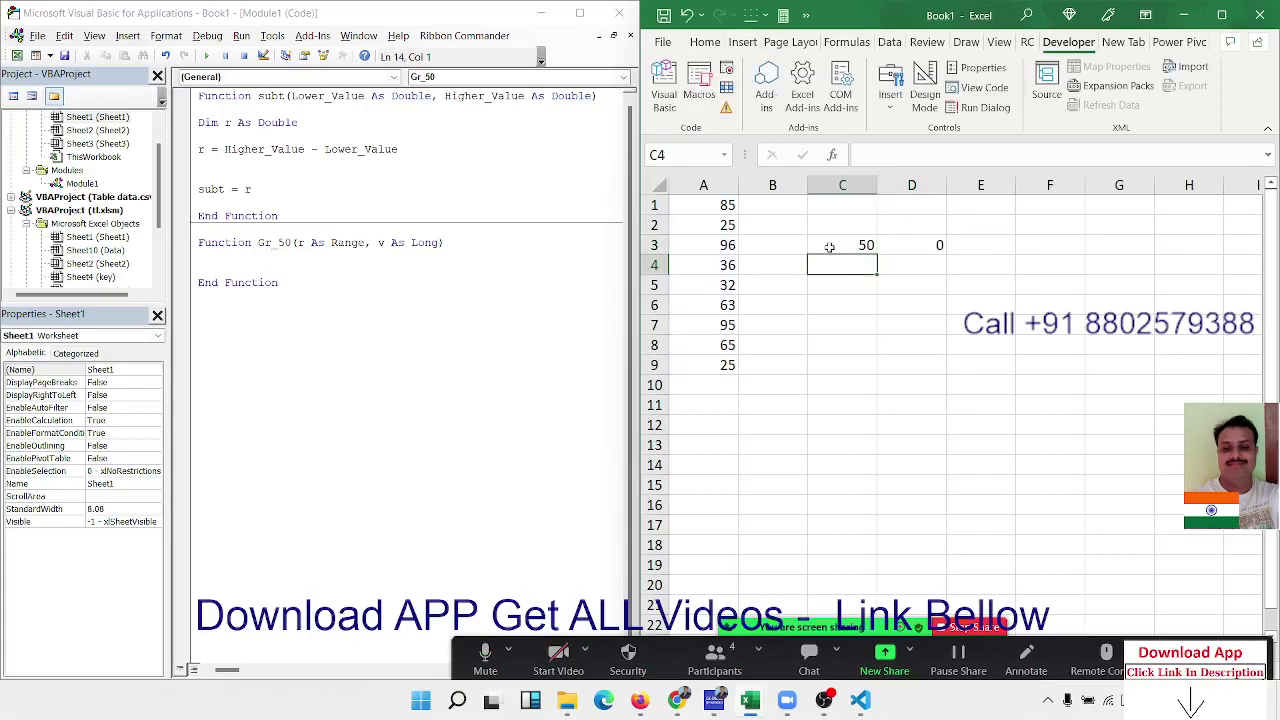
pyautogui.press('Up')
pyautogui.press('Right')
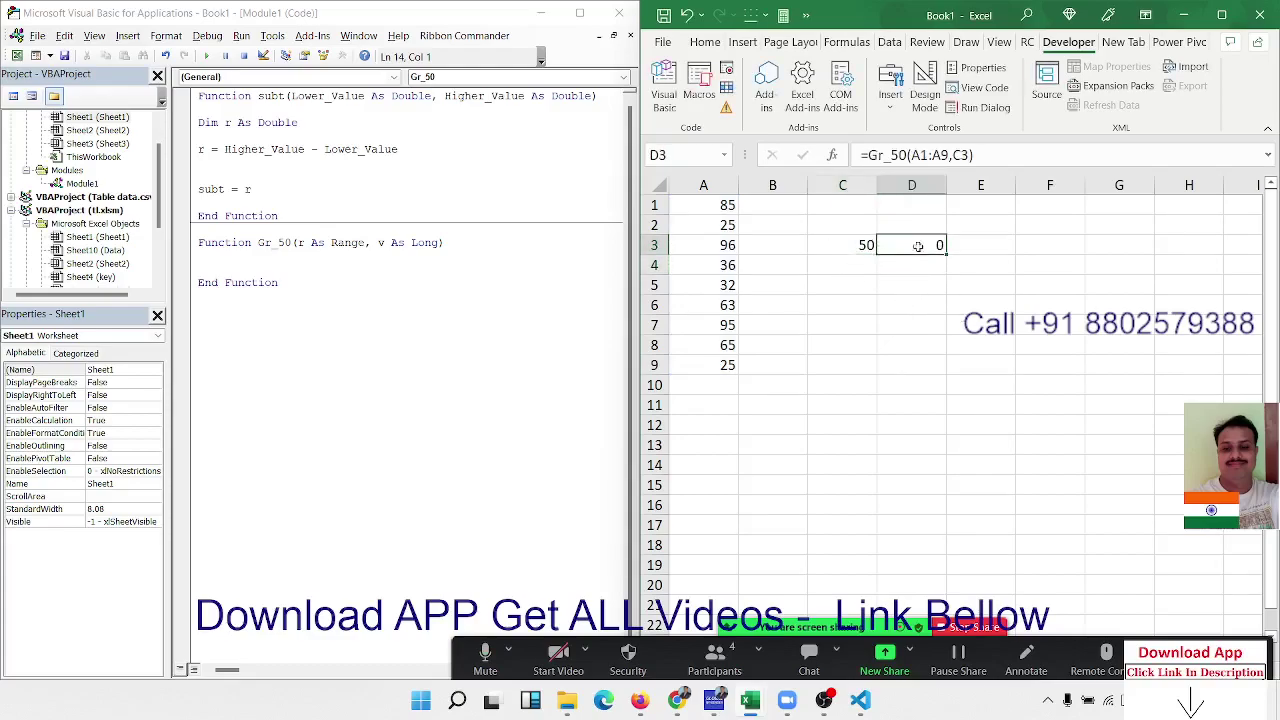
pyautogui.doubleClick(918, 245)
pyautogui.press('Return')
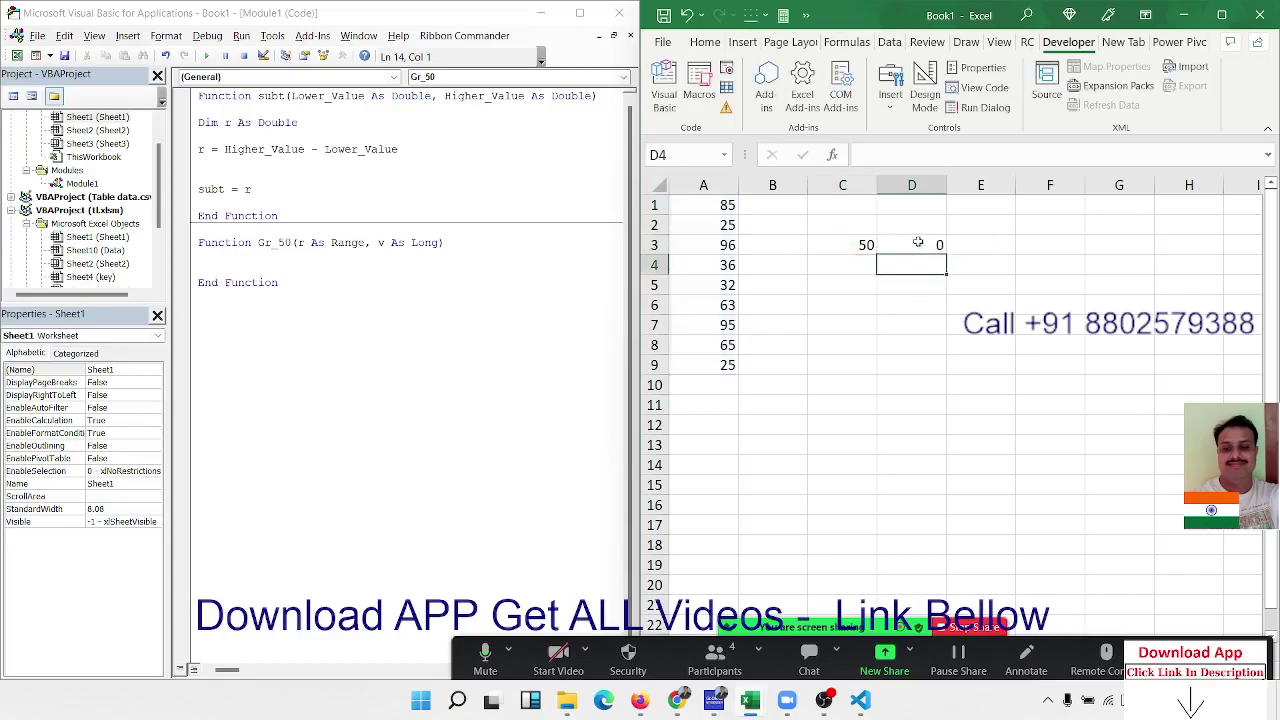
pyautogui.click(440, 256)
pyautogui.press('Return')
# Declare re As Range and add a For Each re In r loop with a closing Next.
pyautogui.press('Return')
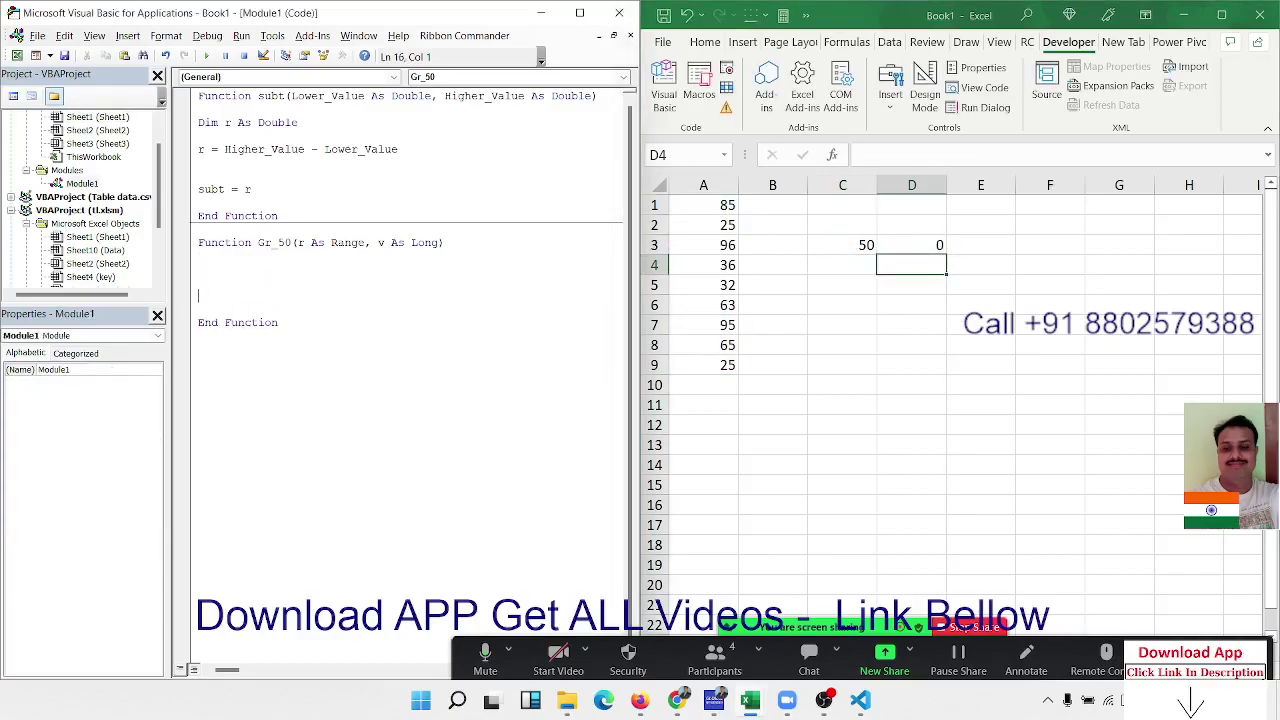
pyautogui.press('Up')
pyautogui.write('fi')
pyautogui.write('m re')
pyautogui.press('BackSpace')
pyautogui.press('BackSpace')
pyautogui.press('BackSpace')
pyautogui.press('BackSpace')
pyautogui.press('BackSpace')
pyautogui.press('BackSpace')
pyautogui.press('BackSpace')
pyautogui.write('dim')
pyautogui.write(' re as r')
pyautogui.press('Tab')
pyautogui.press('Return')
pyautogui.press('Return')
pyautogui.press('Up')
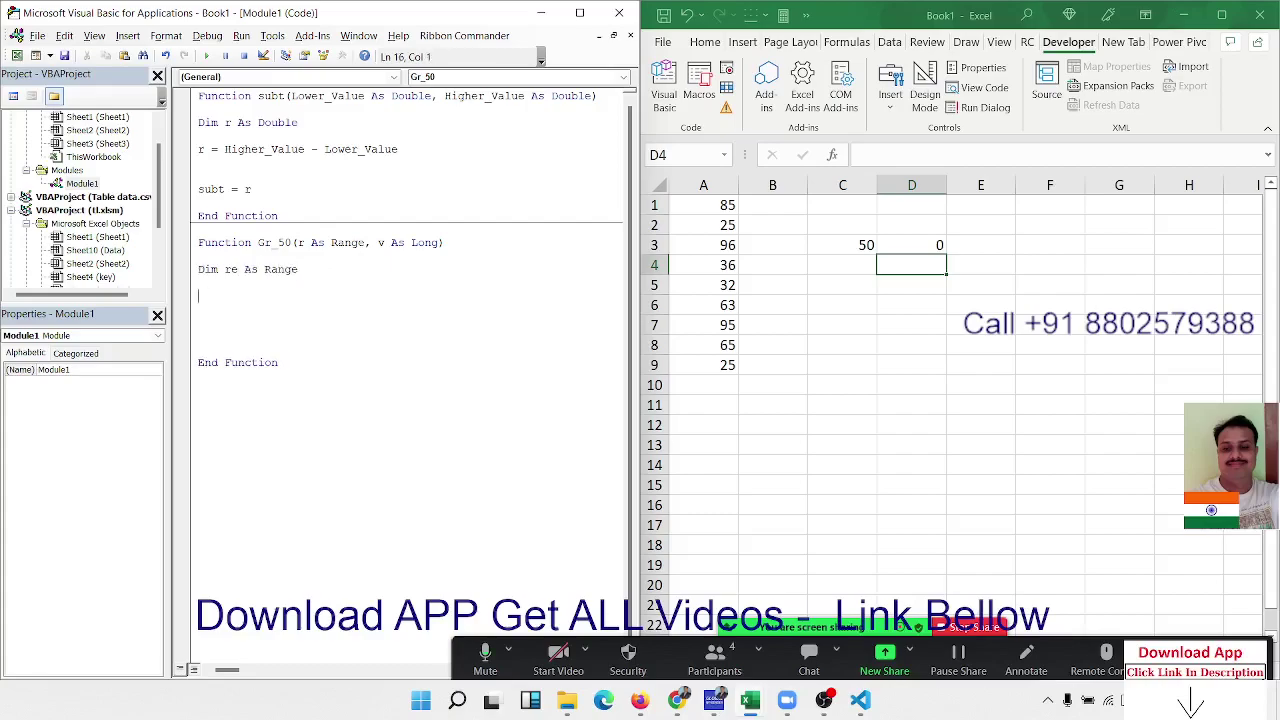
pyautogui.write('for eac')
pyautogui.write('h r')
pyautogui.write('e in ')
pyautogui.write('r')
pyautogui.press('Return')
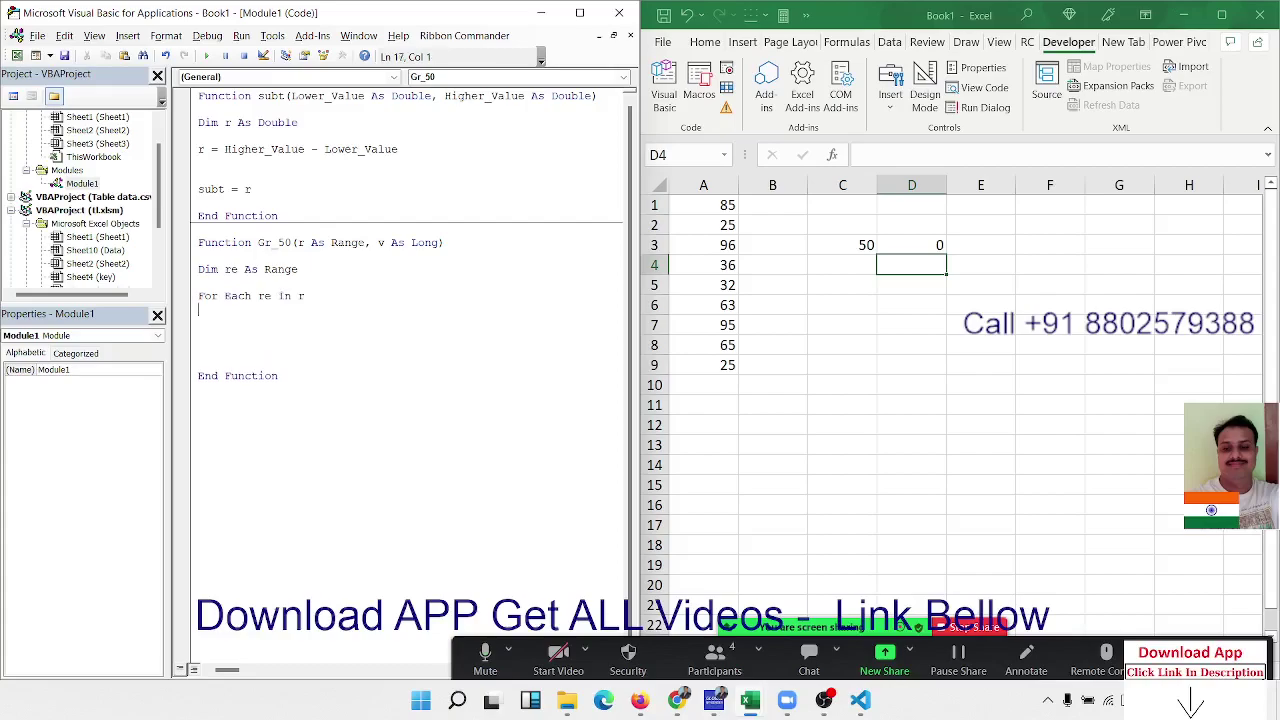
pyautogui.press('Return')
pyautogui.press('Return')
pyautogui.write('next ')
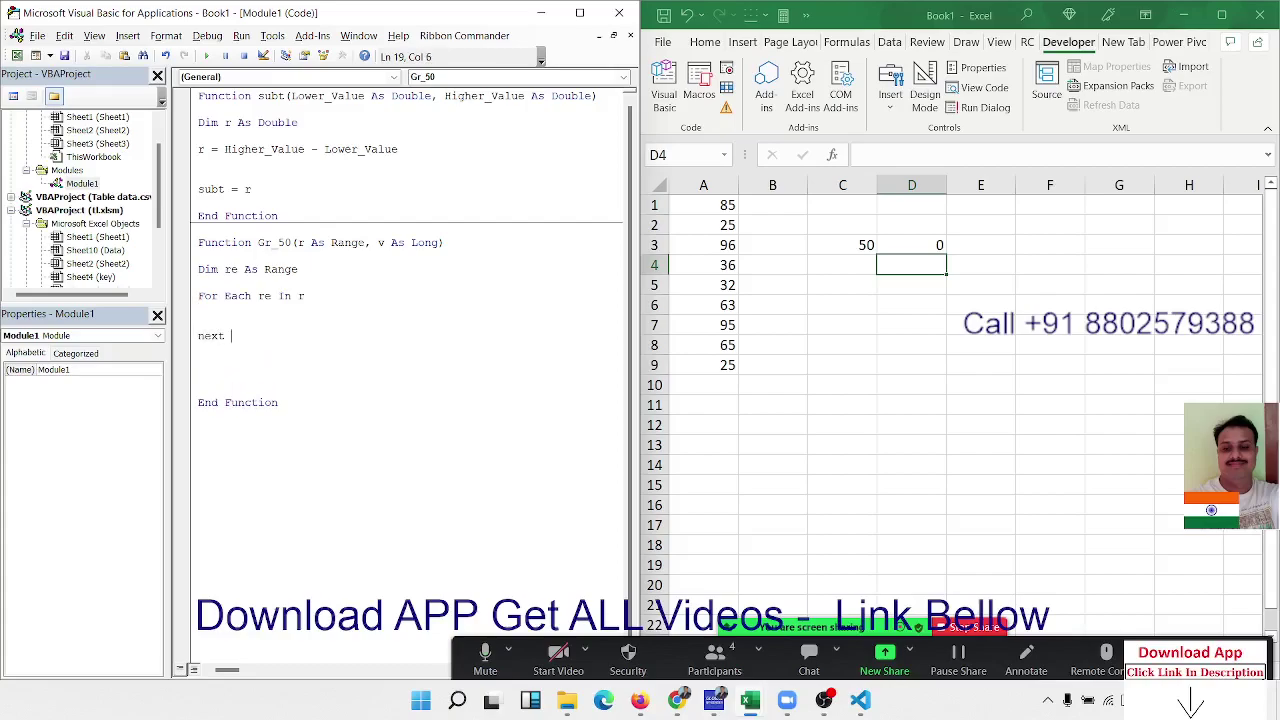
pyautogui.write('r')
pyautogui.press('BackSpace')
pyautogui.write('i')
# Declare k As Long and correct the loop's closing line to Next re.
pyautogui.click(199, 309)
pyautogui.press('Return')
pyautogui.press('Up')
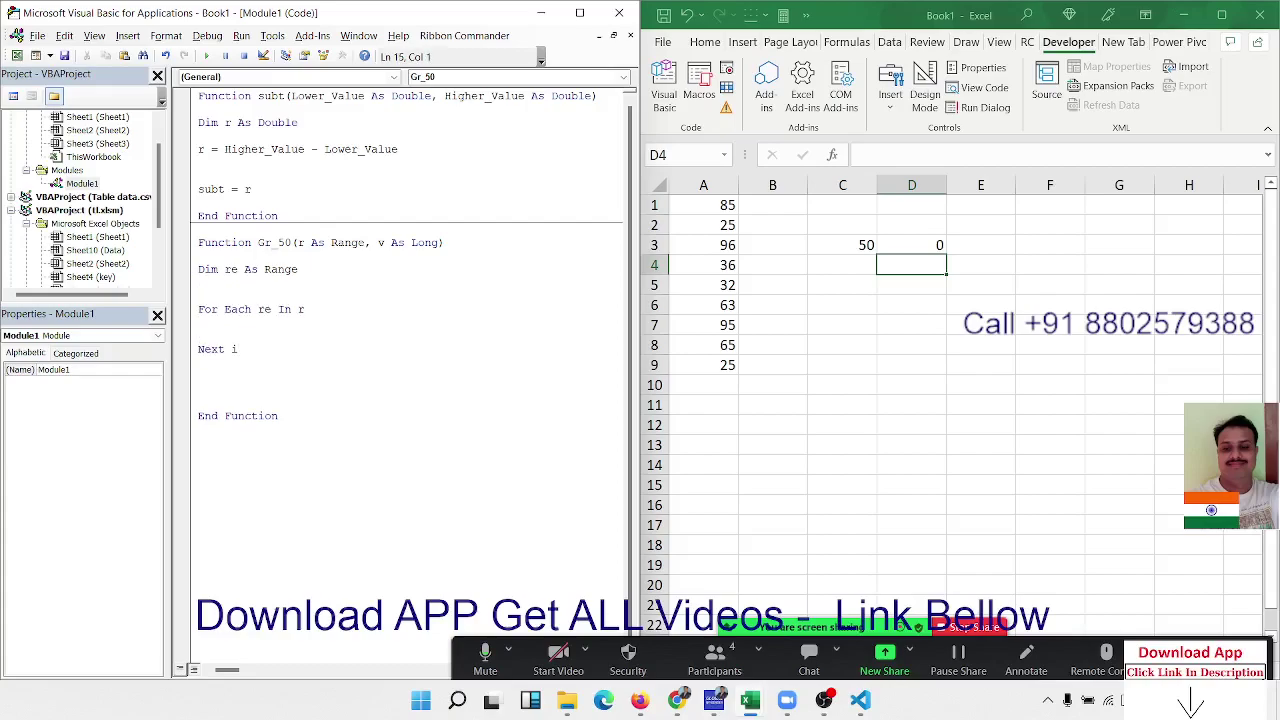
pyautogui.write('dim k ')
pyautogui.write('as long')
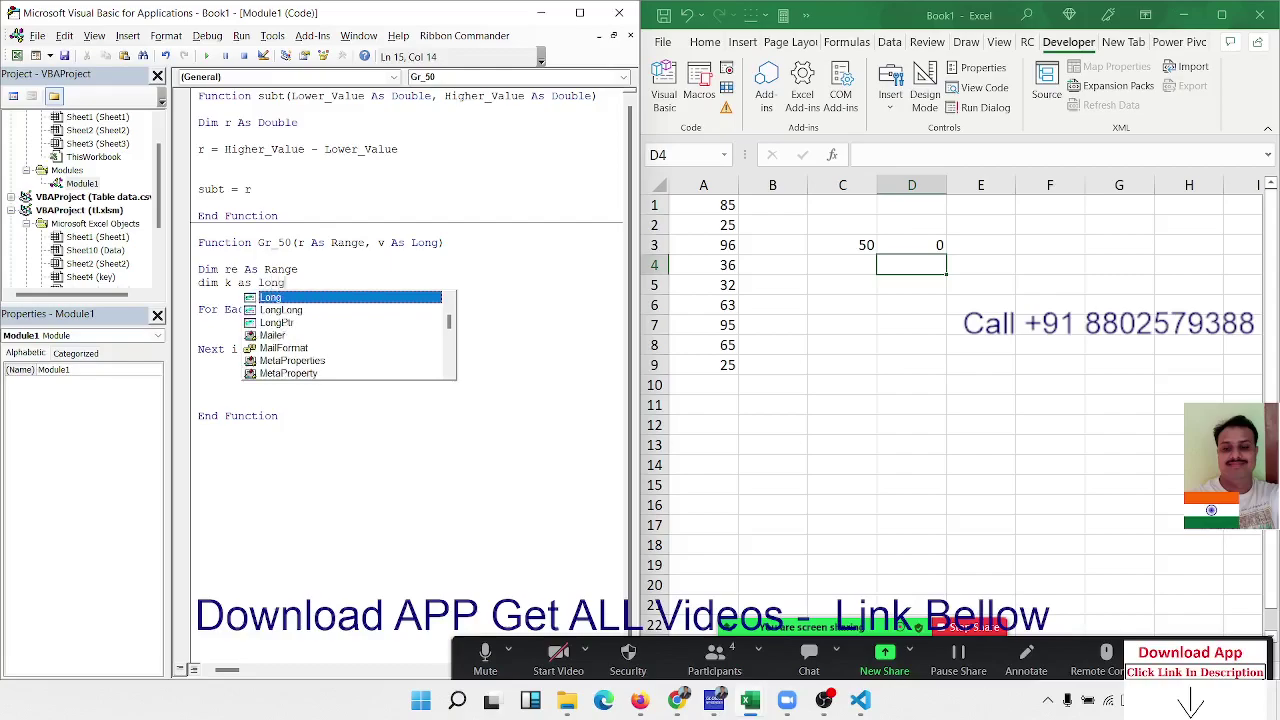
pyautogui.press('Escape')
pyautogui.press('Down')
pyautogui.press('Down')
pyautogui.press('Down')
pyautogui.press('Down')
pyautogui.press('Down')
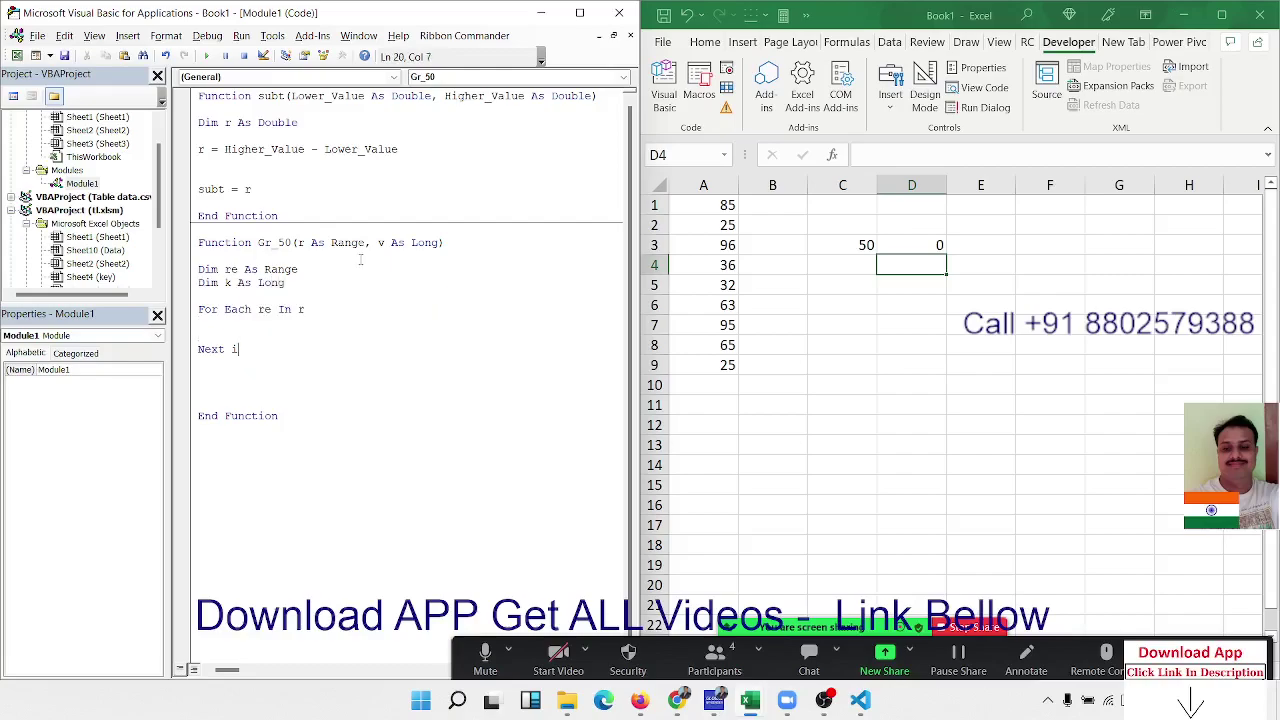
pyautogui.press('BackSpace')
pyautogui.write('re')
# Inside the loop add If re.Value > 50 Then, with a line adding the value to k.
pyautogui.press('Home')
pyautogui.press('Return')
pyautogui.press('Up')
pyautogui.write('\\')
pyautogui.press('BackSpace')
pyautogui.press('Up')
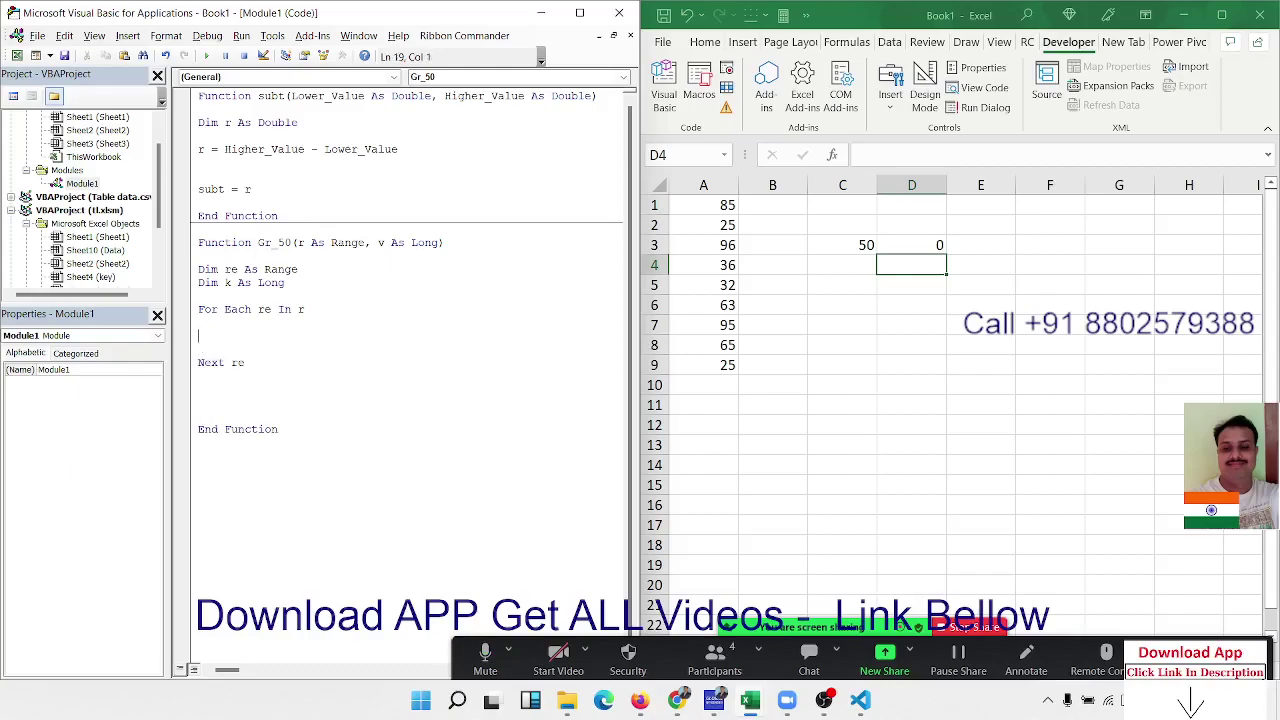
pyautogui.press('Up')
pyautogui.write('if')
pyautogui.write('re.va')
pyautogui.press('Tab')
pyautogui.write('>50 t')
pyautogui.write('hen')
pyautogui.press('Return')
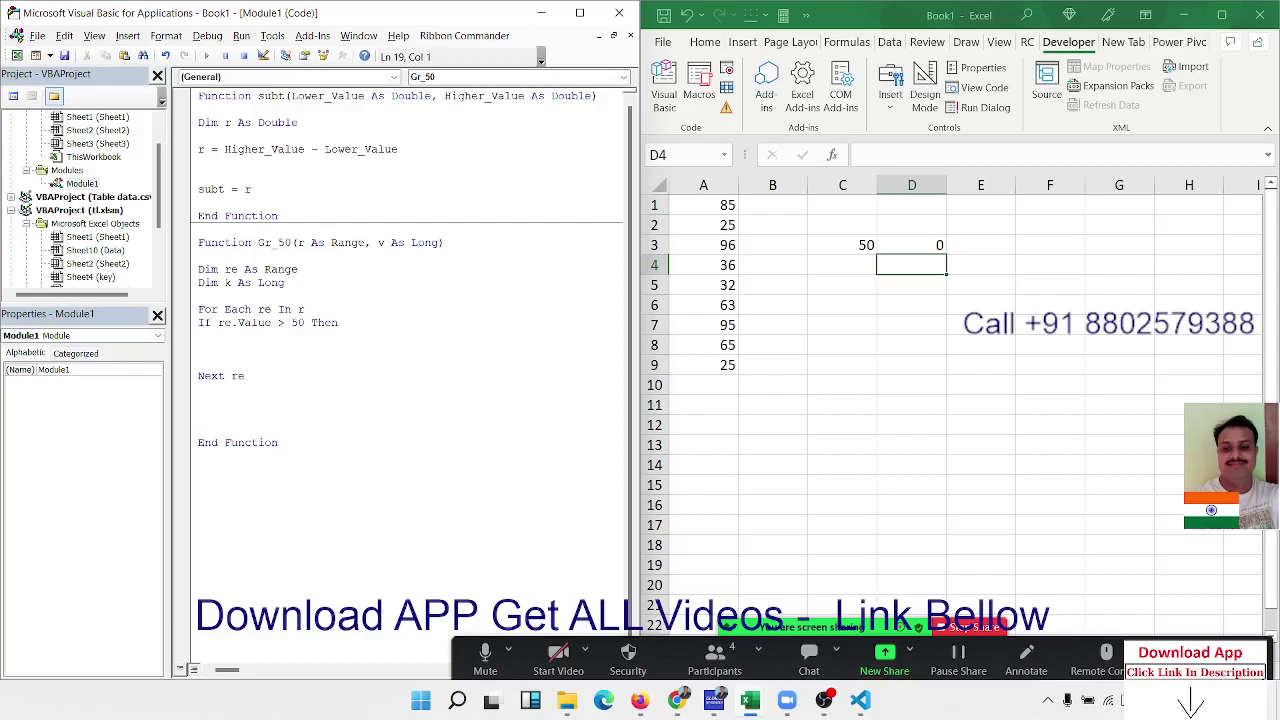
pyautogui.write('k=k')
pyautogui.write('+')
pyautogui.write('re.v')
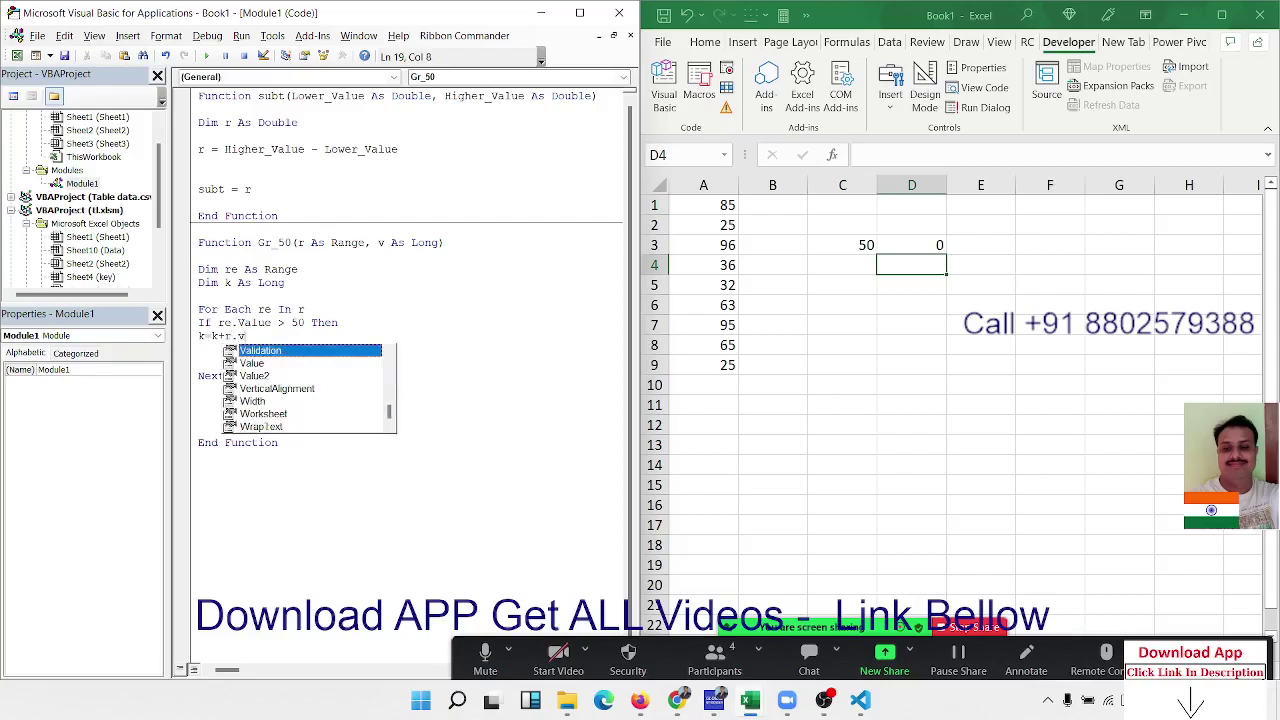
pyautogui.press('Tab')
pyautogui.press('Return')
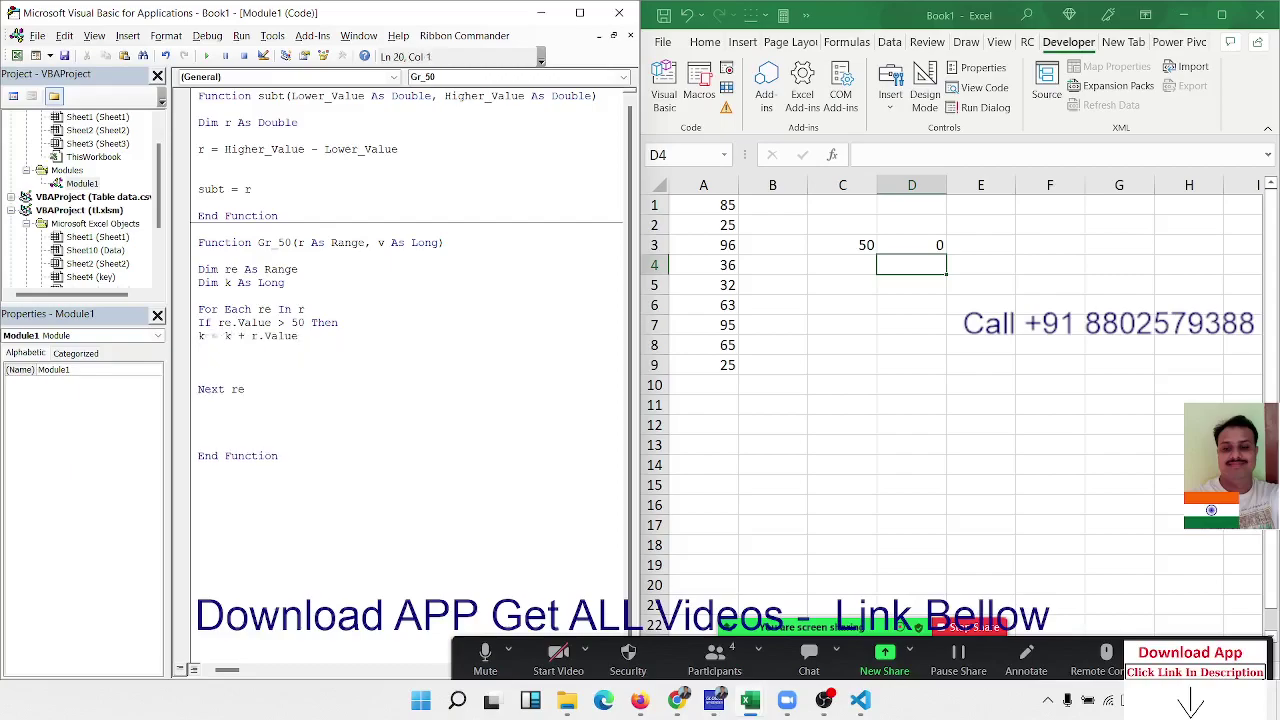
# Close the If block with End If and return the total with Gr_50 = k.
pyautogui.write('end ')
pyautogui.write('If')
pyautogui.press('Down')
pyautogui.press('Down')
pyautogui.press('Down')
pyautogui.press('Down')
pyautogui.press('Down')
pyautogui.press('Return')
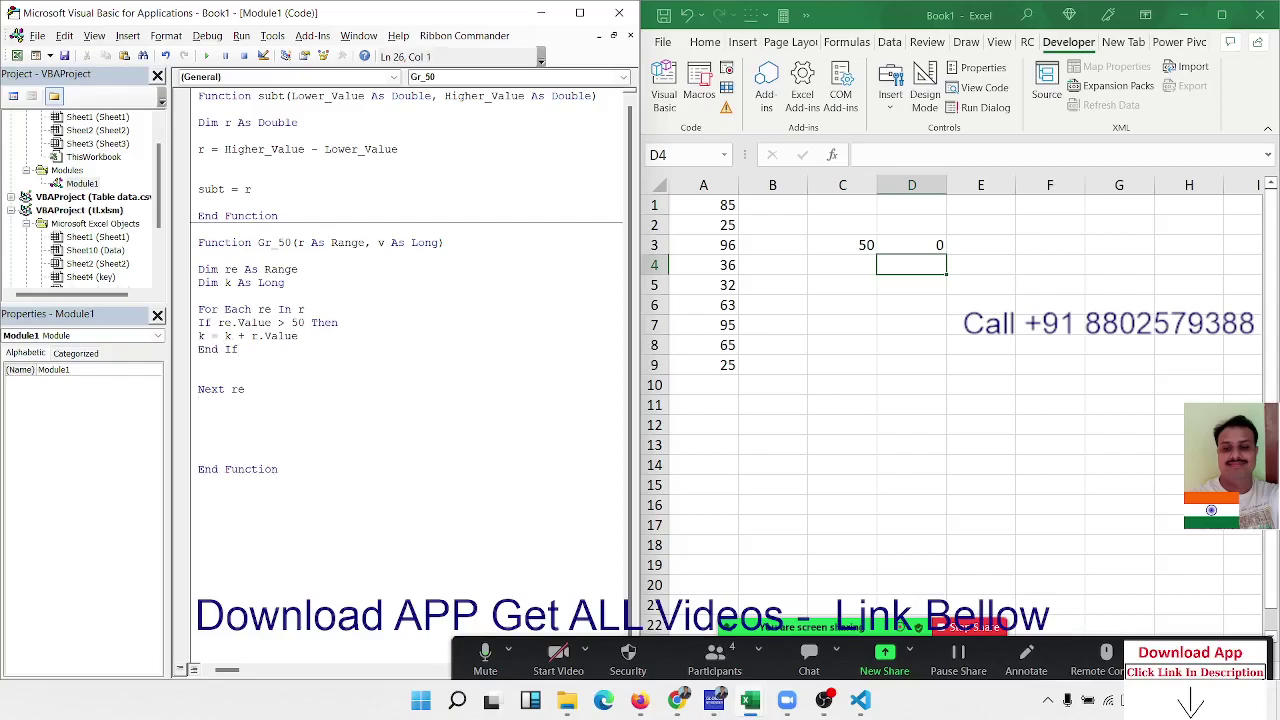
pyautogui.write('gr_5')
pyautogui.write('0=r')
pyautogui.press('BackSpace')
pyautogui.write('k')
pyautogui.press('Up')
pyautogui.click(924, 246)
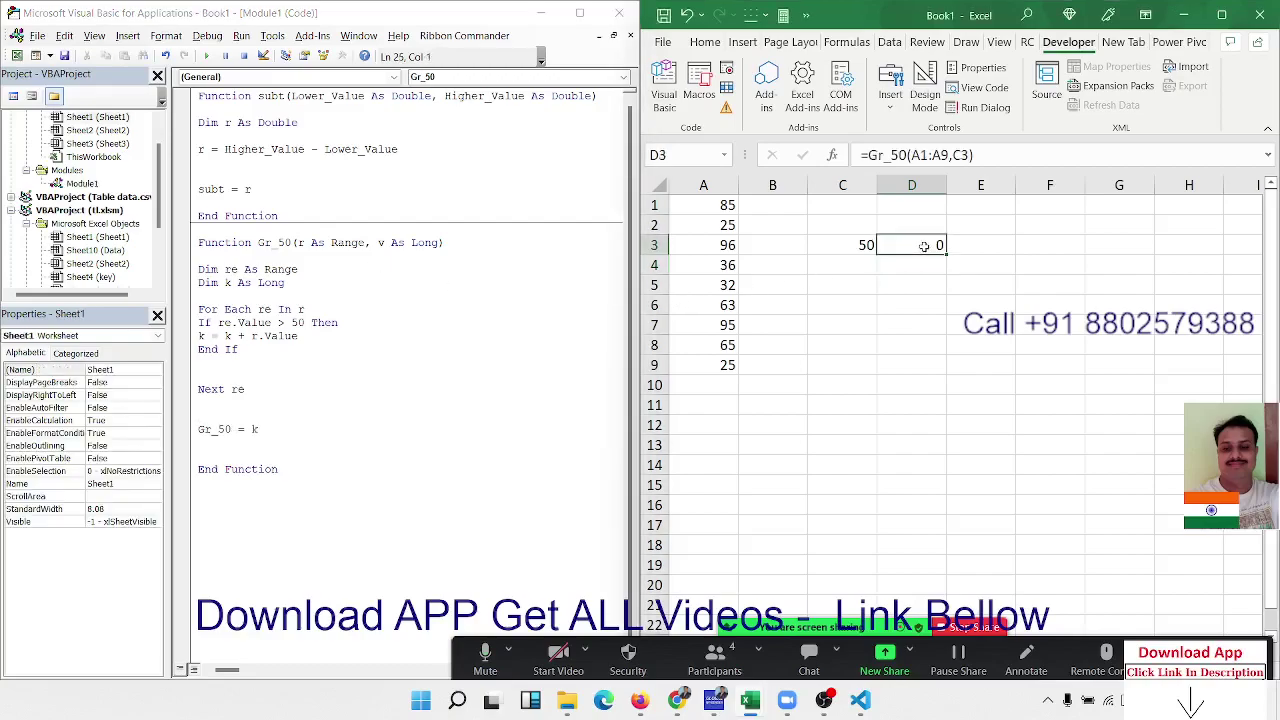
# Re-enter D3's Gr_50 formula to recalculate it and check the result.
pyautogui.doubleClick(924, 246)
pyautogui.press('Return')
pyautogui.click(924, 246)
pyautogui.click(911, 286)
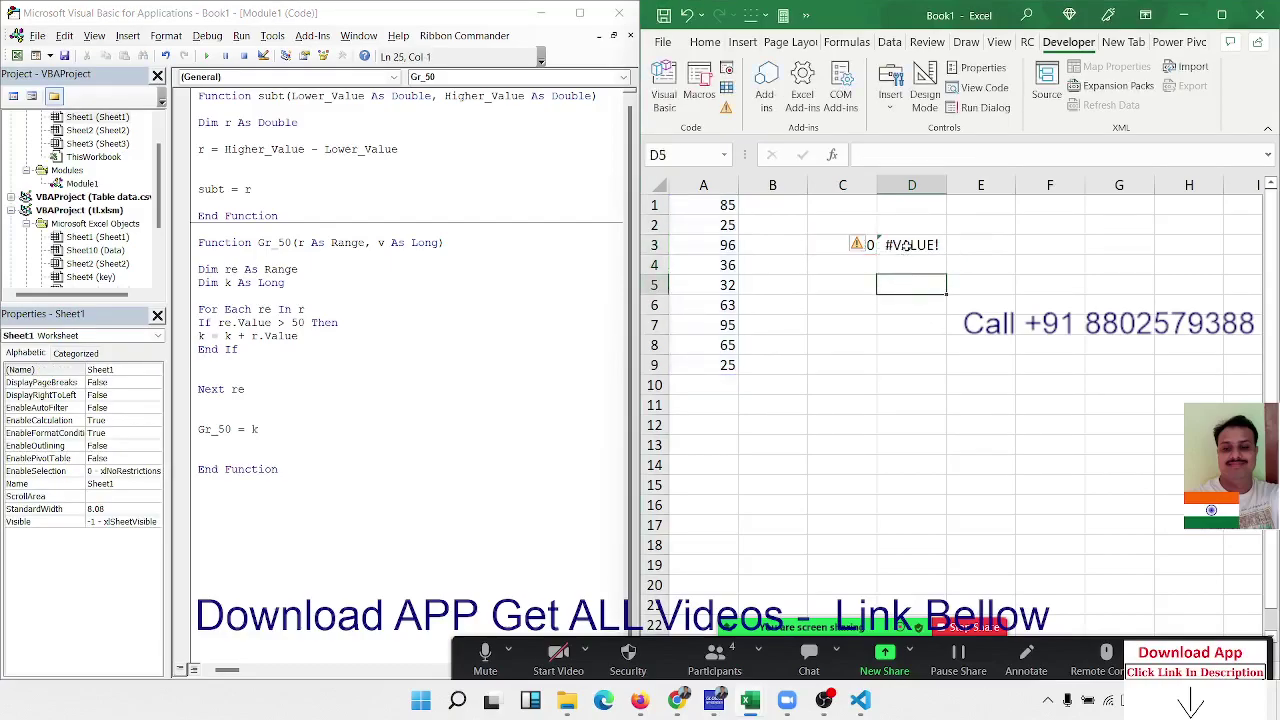
pyautogui.click(906, 246)
pyautogui.click(842, 285)
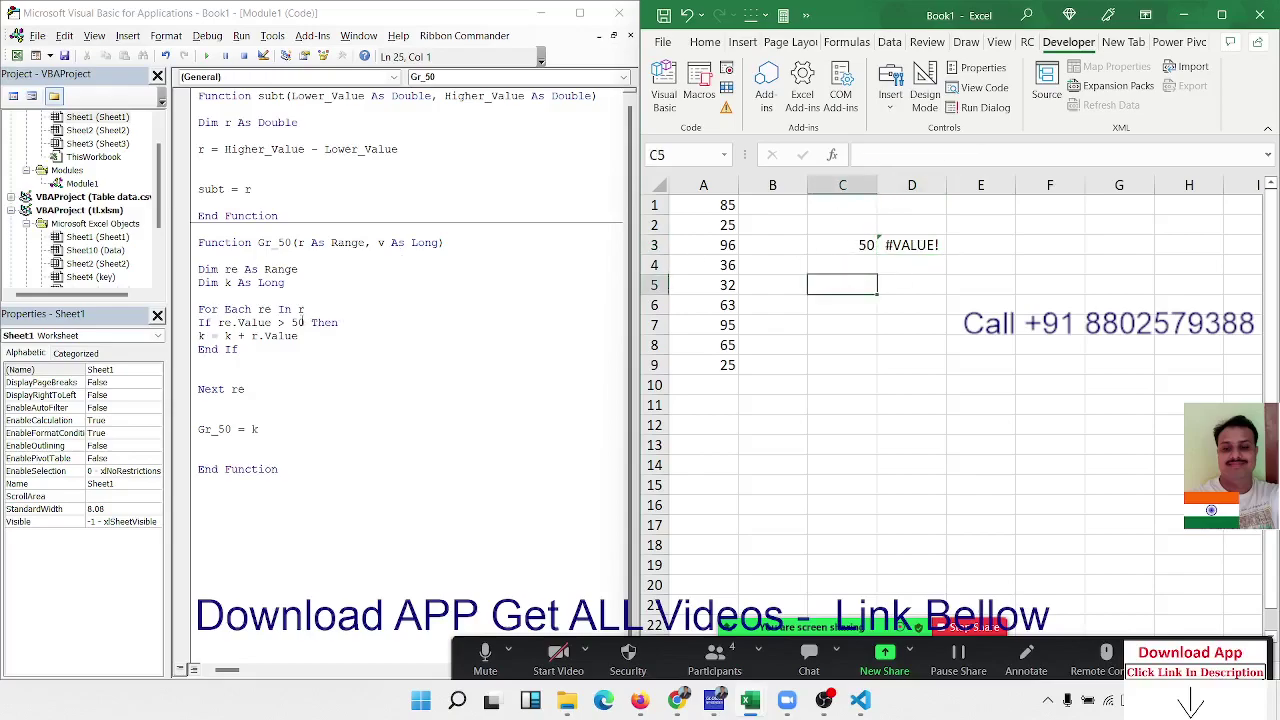
# Replace 50 with v in the If test and recalculate D3, which now shows #VALUE!
pyautogui.doubleClick(299, 322)
pyautogui.write('v')
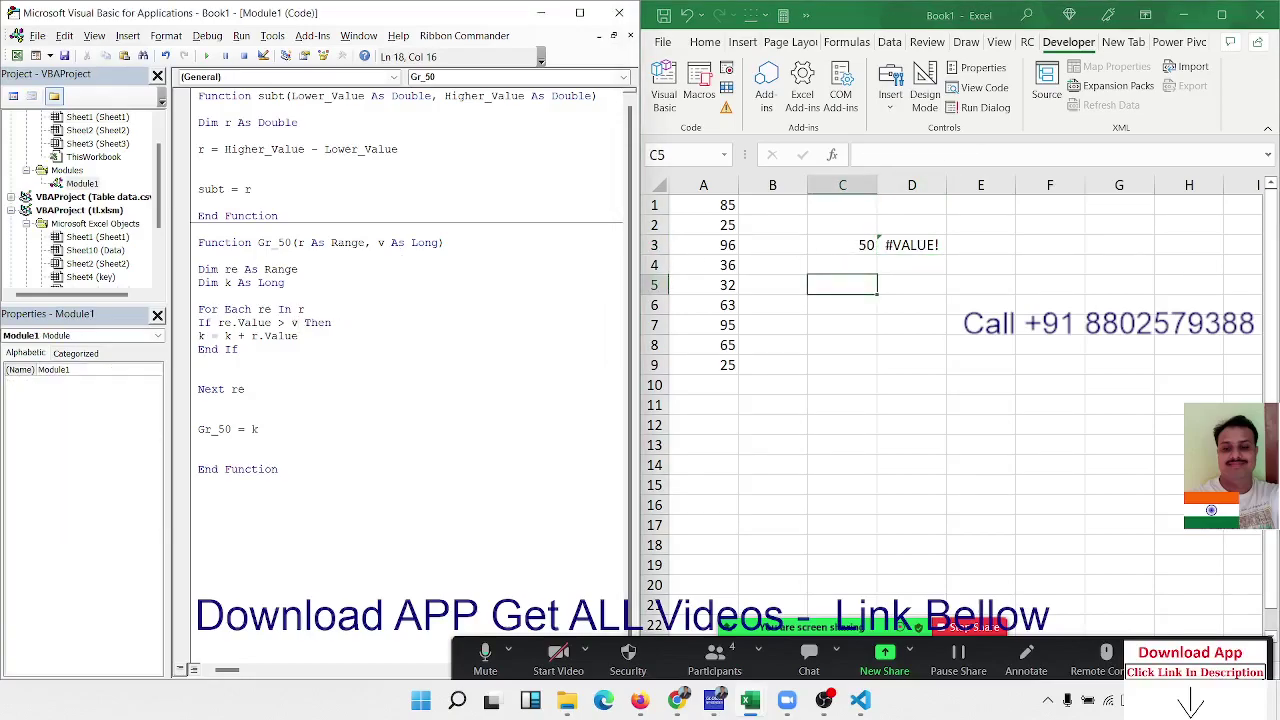
pyautogui.click(250, 389)
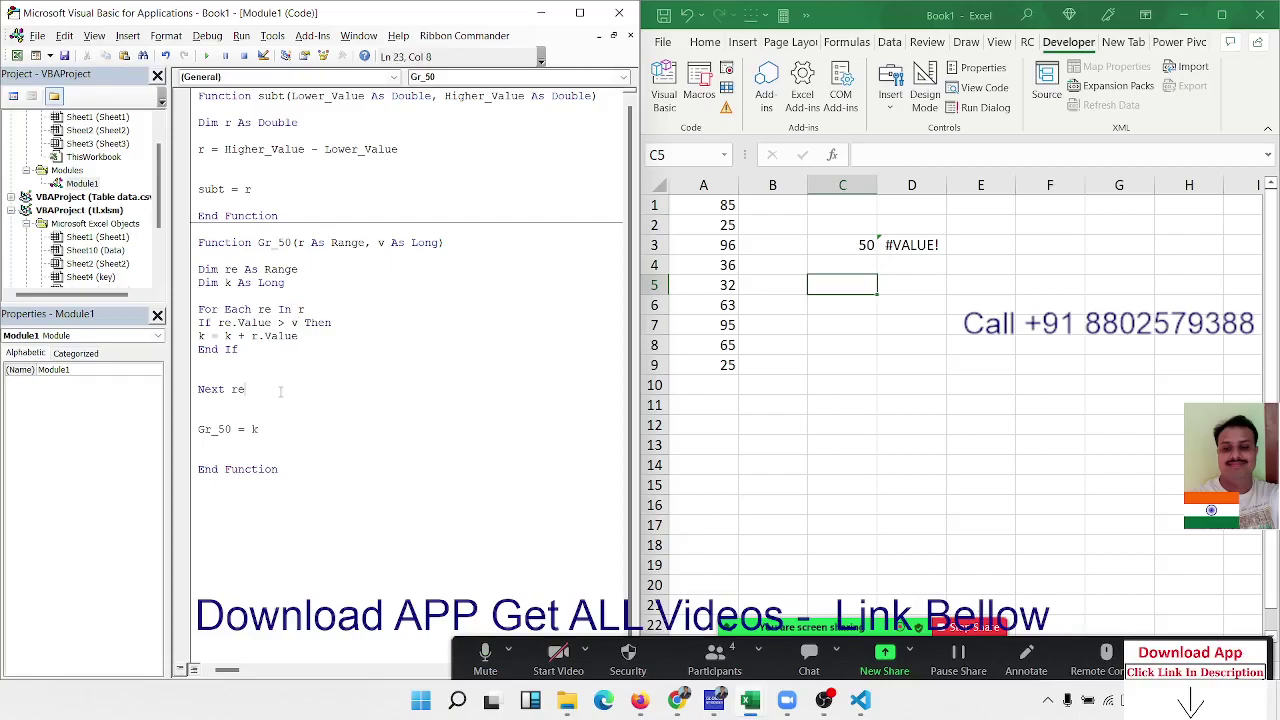
pyautogui.doubleClick(915, 240)
pyautogui.press('Return')
pyautogui.click(900, 244)
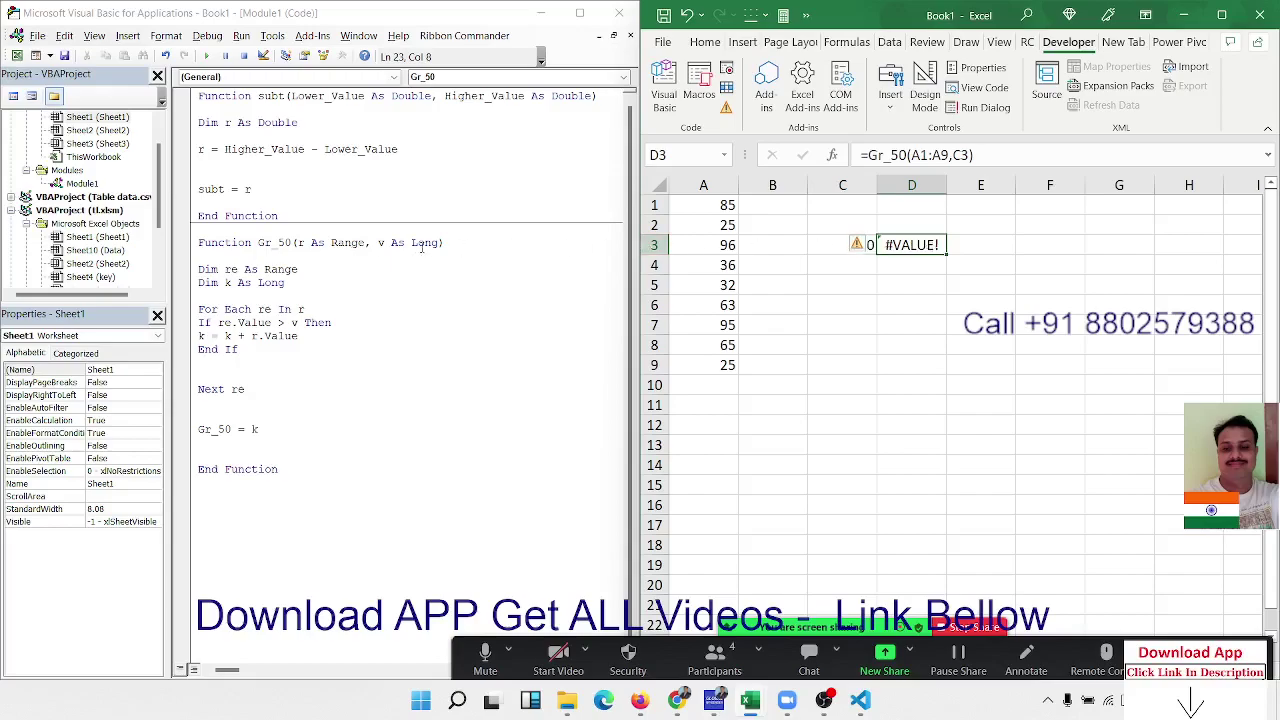
pyautogui.moveTo(379, 242); pyautogui.dragTo(440, 242)
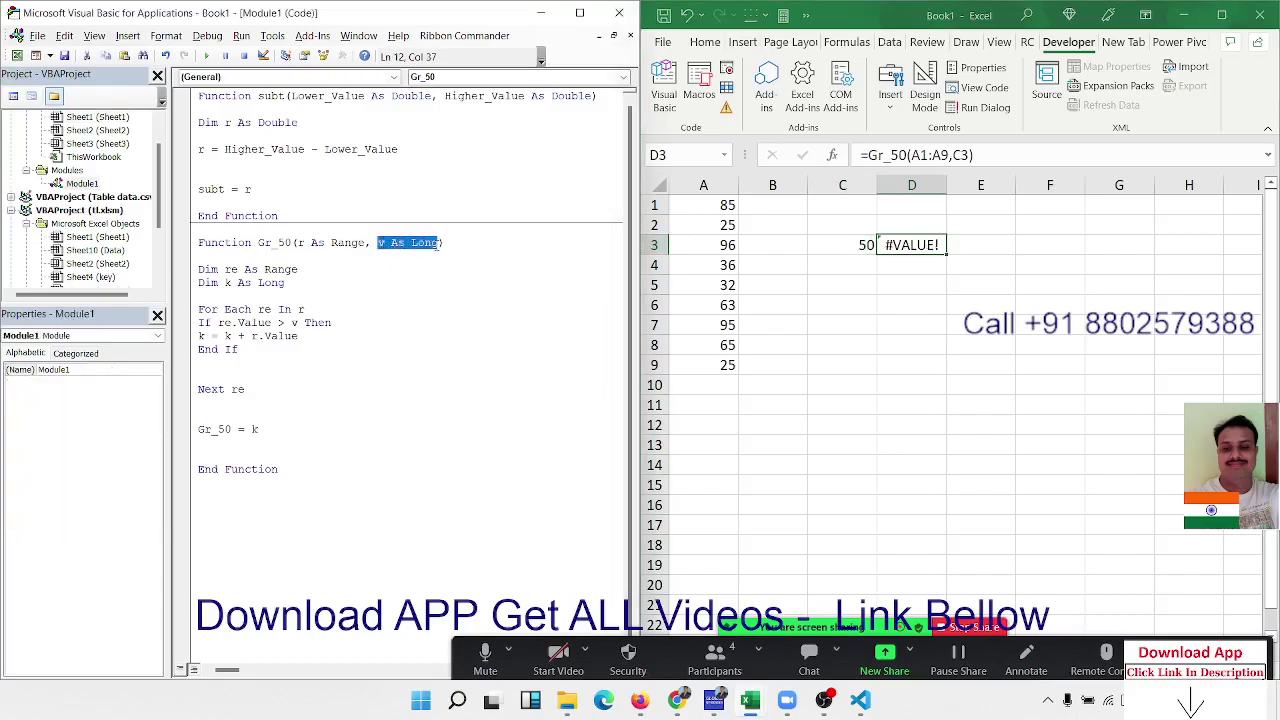
# Re-enter D3's =Gr_50(A1:A9,C3) formula several times to recalculate it.
pyautogui.doubleClick(926, 245)
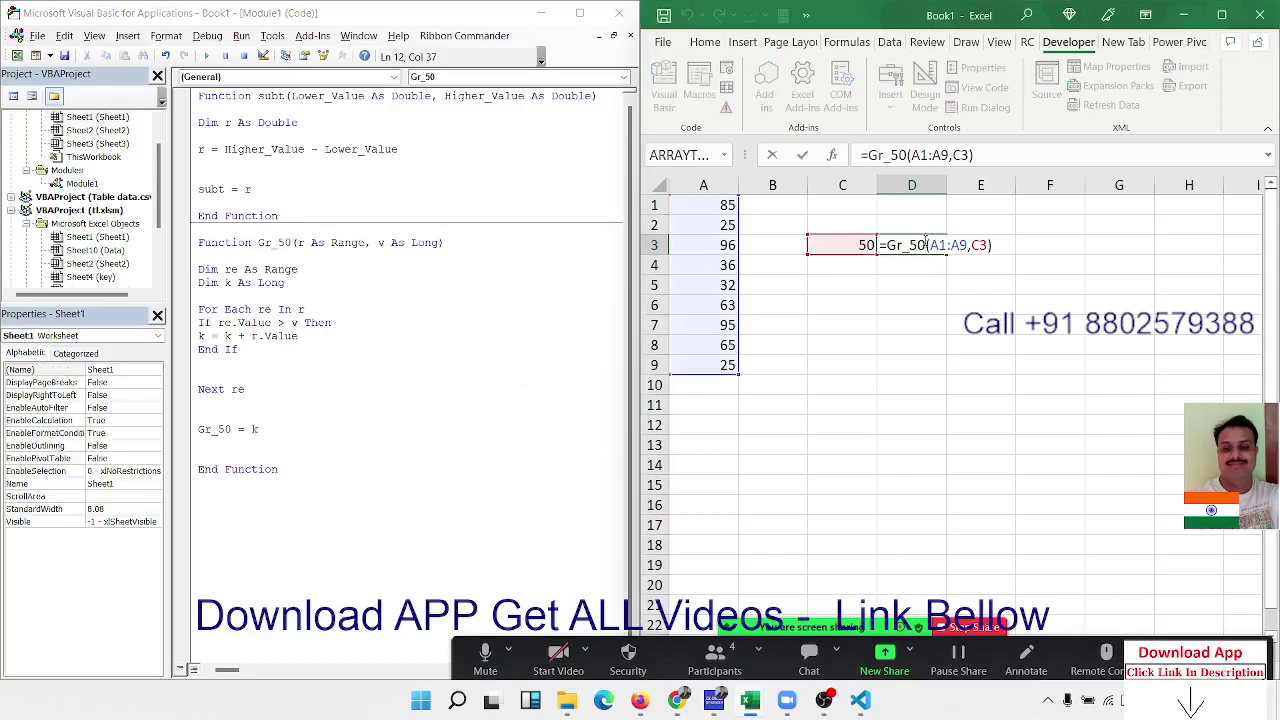
pyautogui.press('Return')
pyautogui.doubleClick(926, 245)
pyautogui.moveTo(978, 245); pyautogui.dragTo(990, 245)
pyautogui.press('Return')
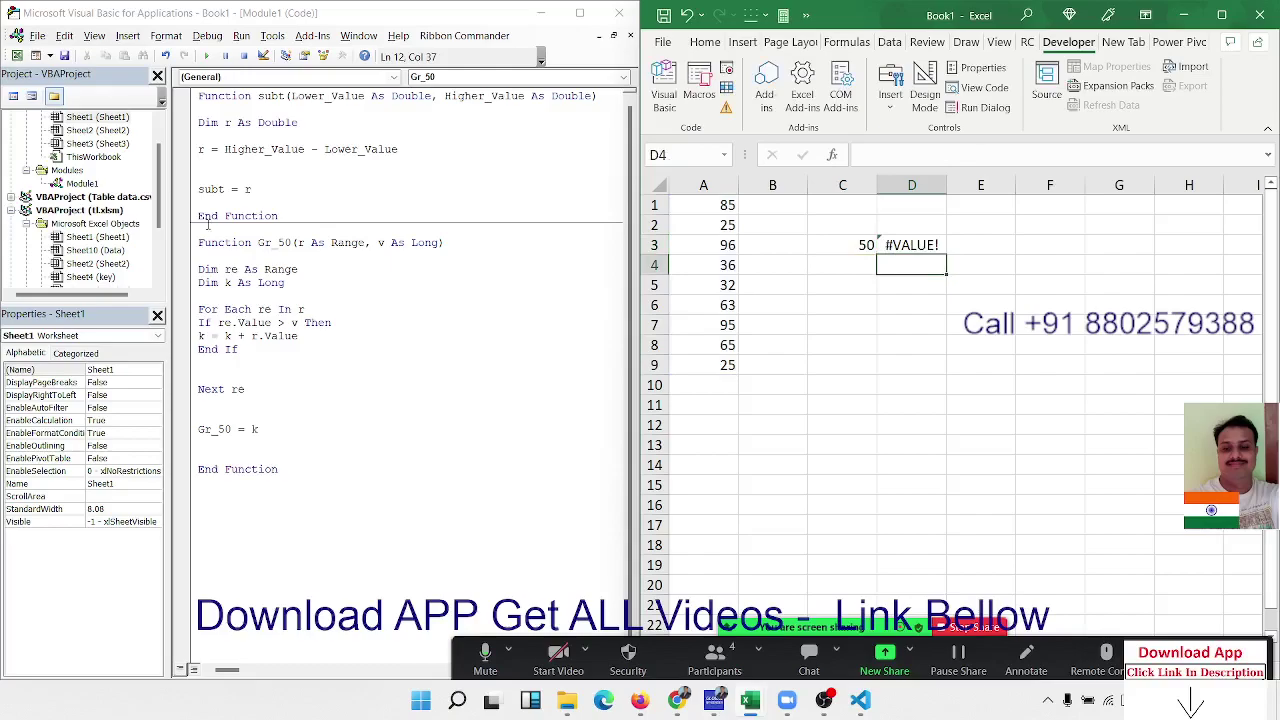
pyautogui.doubleClick(889, 245)
pyautogui.press('Return')
# Correct the sum line to k = k + re.Value.
pyautogui.click(221, 269)
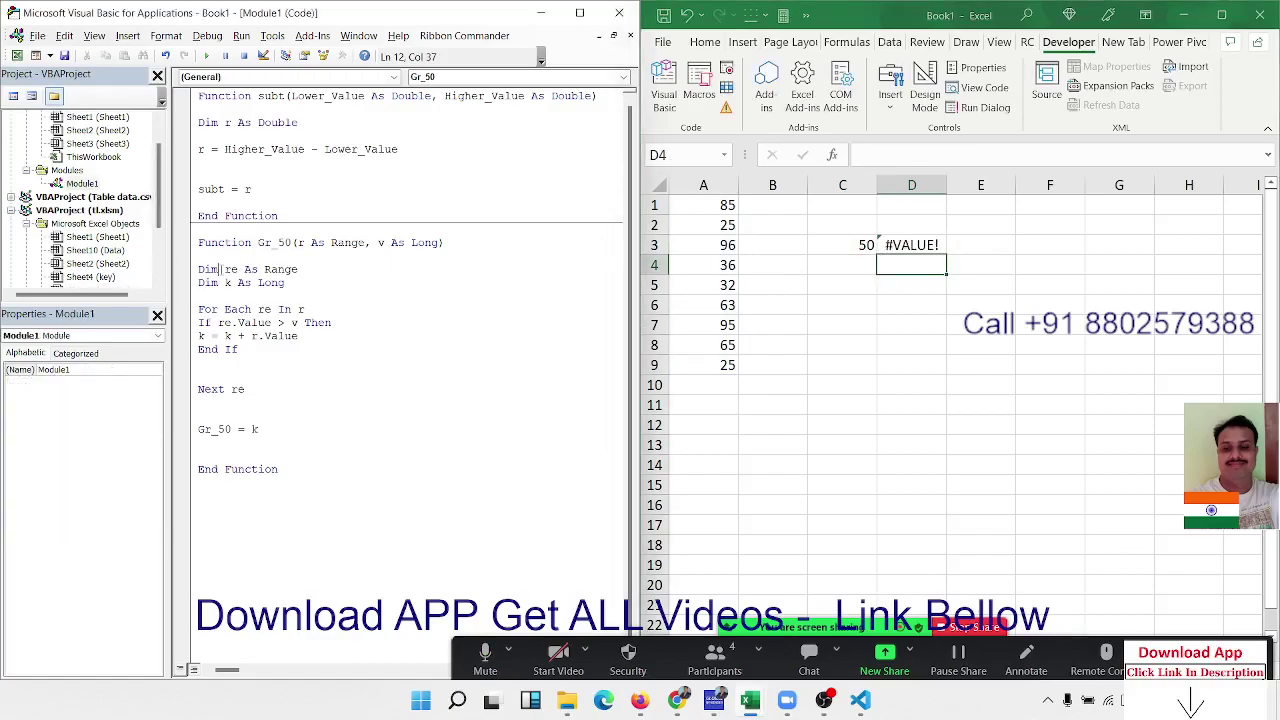
pyautogui.doubleClick(280, 269)
pyautogui.doubleClick(303, 310)
pyautogui.doubleClick(266, 323)
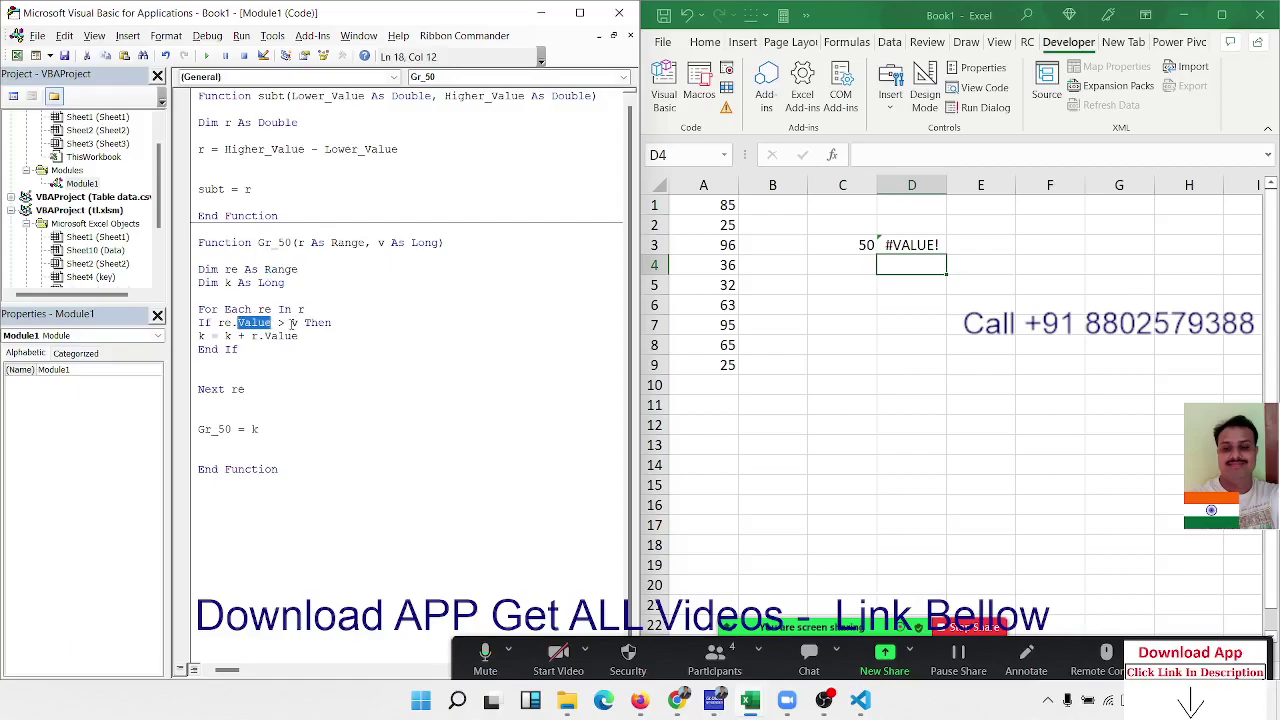
pyautogui.doubleClick(294, 323)
pyautogui.press('End')
pyautogui.click(187, 338)
pyautogui.click(187, 338)
pyautogui.doubleClick(214, 336)
pyautogui.doubleClick(254, 336)
pyautogui.write('re')
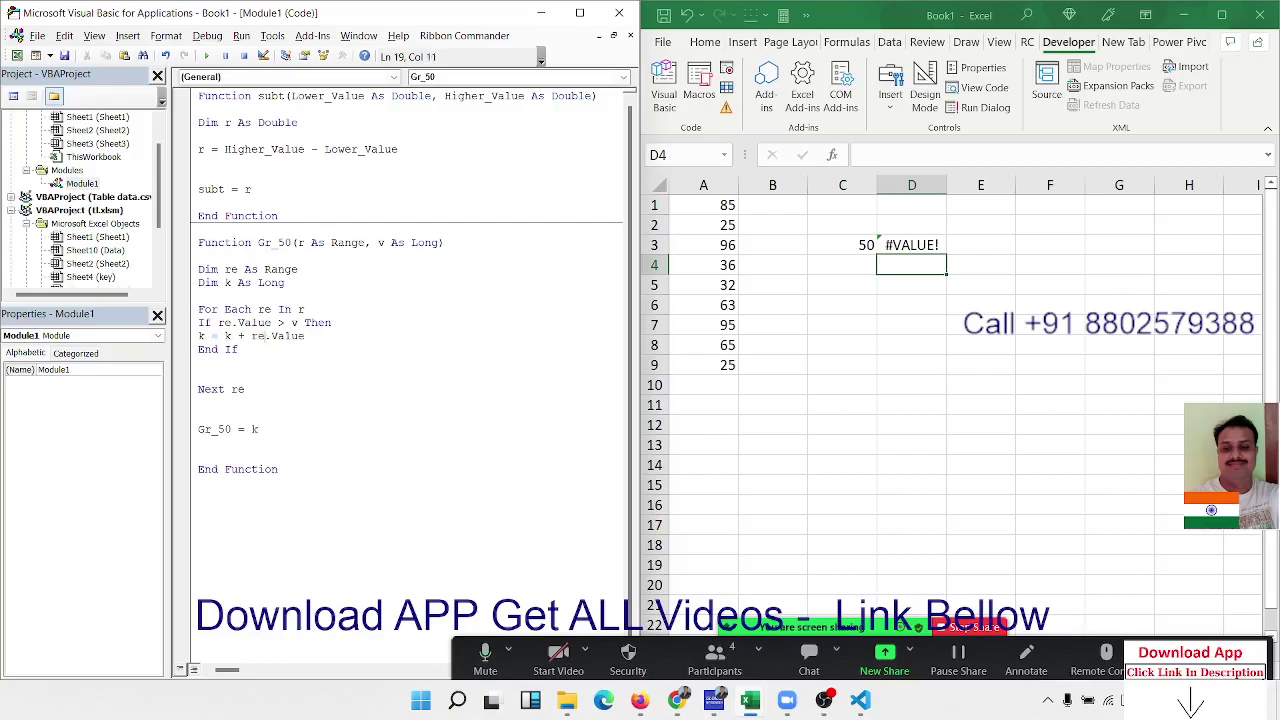
pyautogui.press('Down')
pyautogui.click(303, 337)
# Recalculate D3 to get 404 and delete the blank lines before Next re.
pyautogui.doubleClick(929, 245)
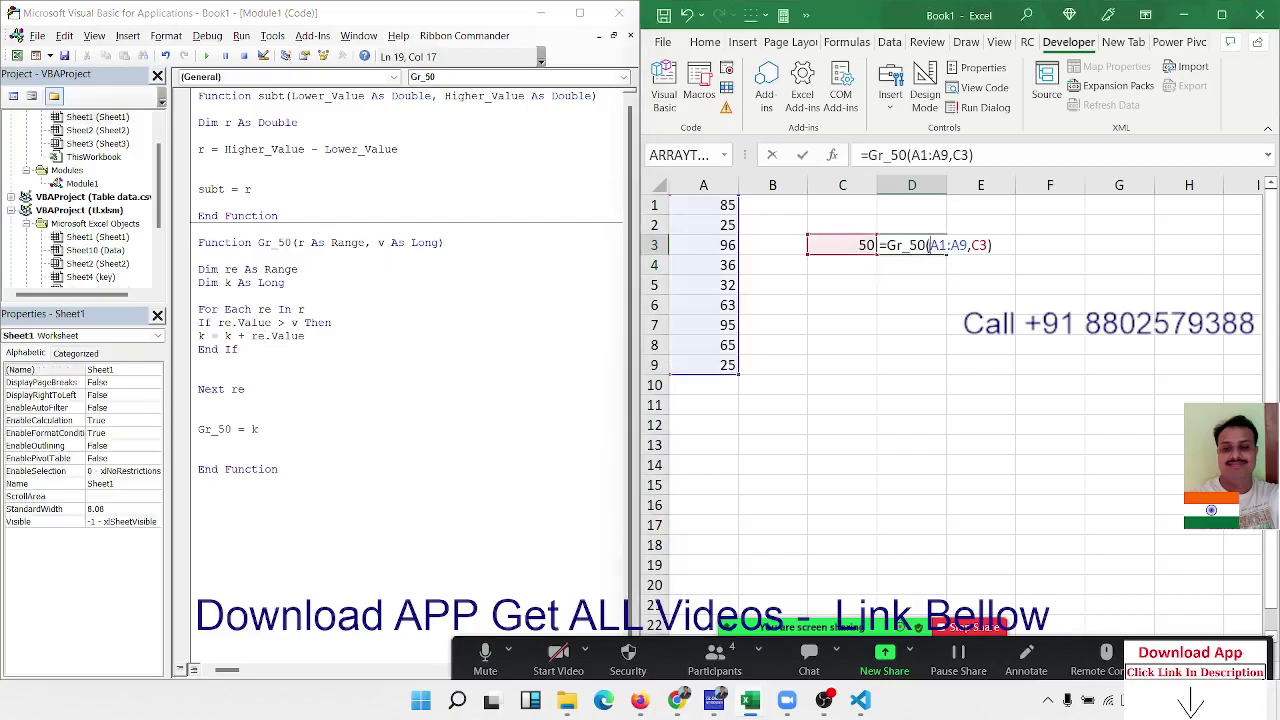
pyautogui.press('Return')
pyautogui.press('Up')
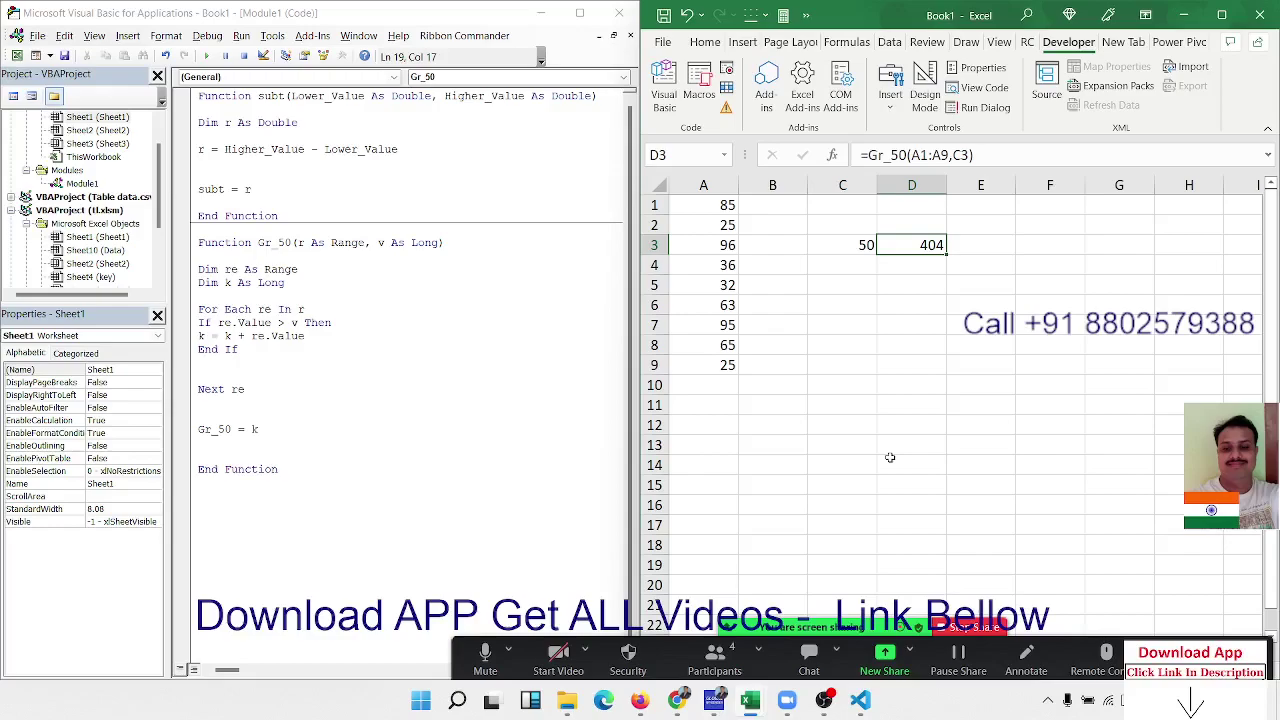
pyautogui.click(254, 377)
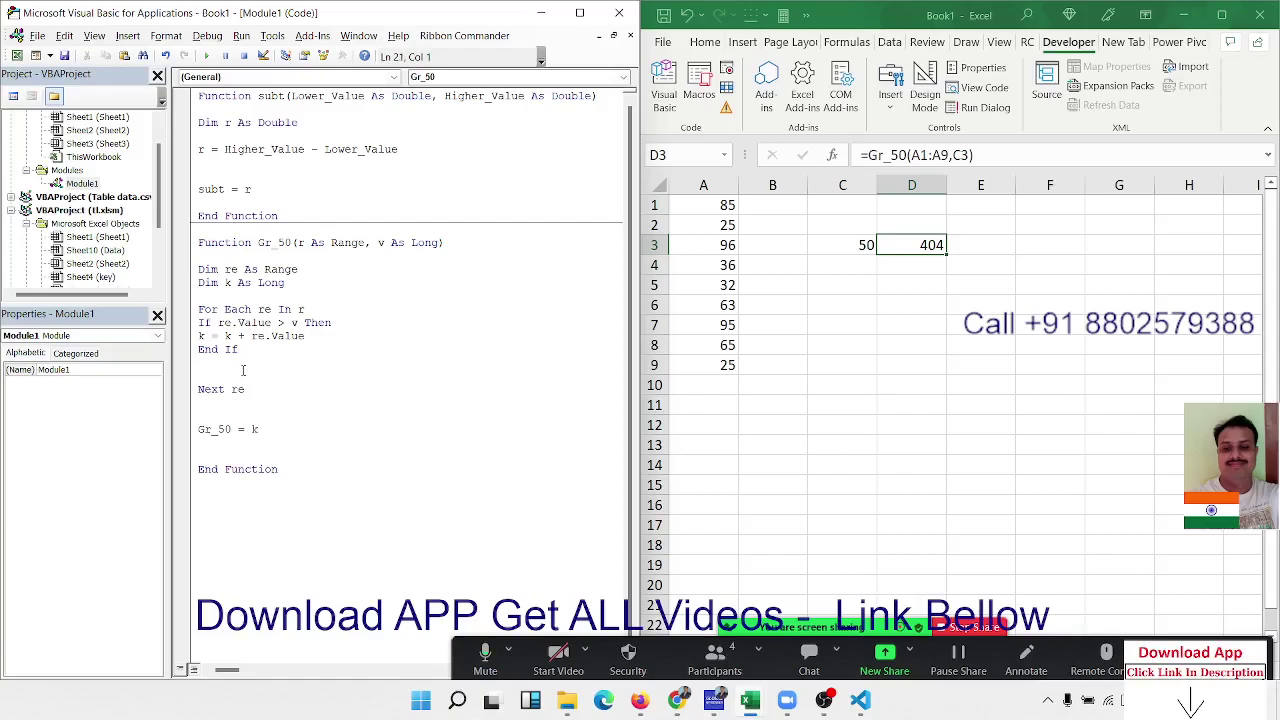
pyautogui.press('BackSpace')
pyautogui.press('BackSpace')
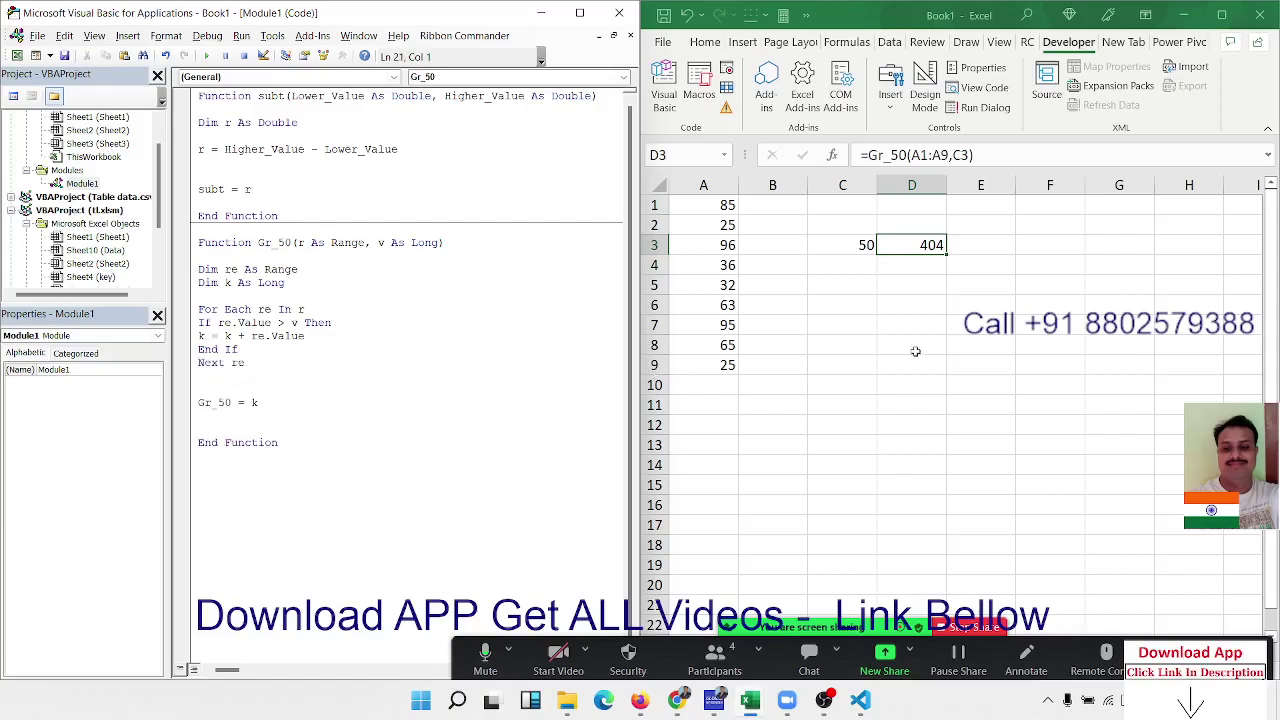
pyautogui.click(915, 351)
pyautogui.write('=su')
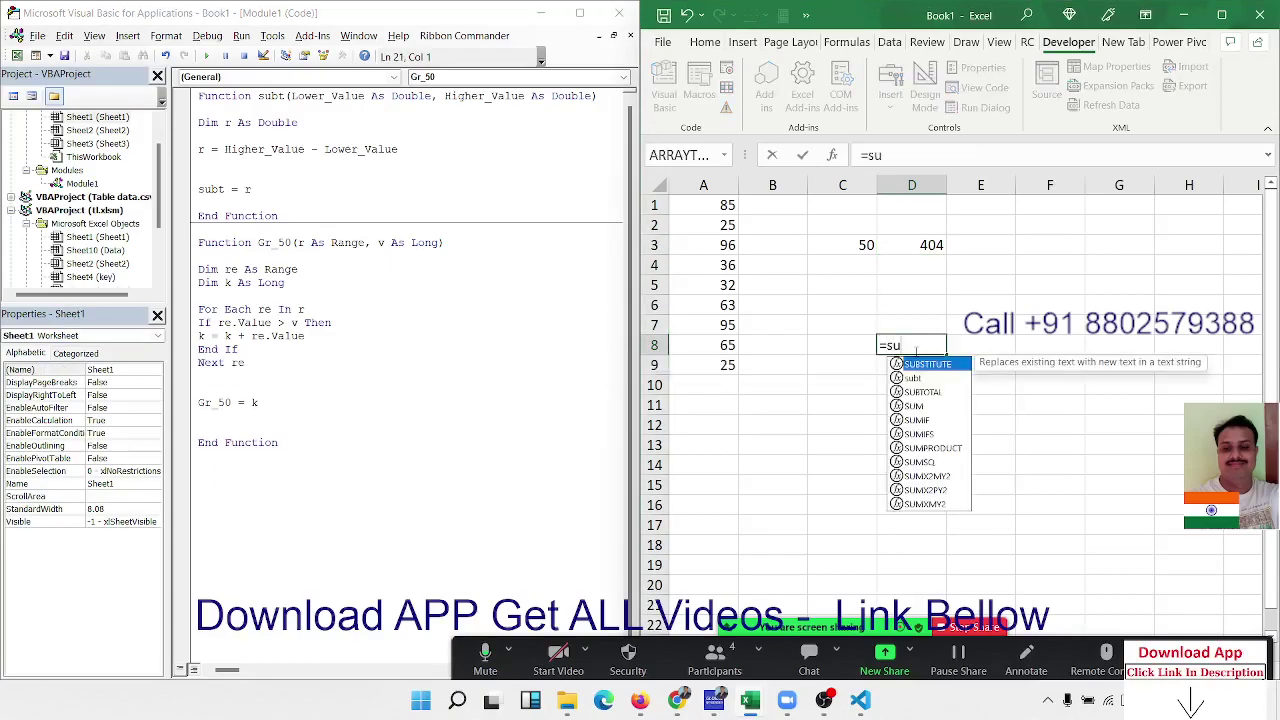
pyautogui.write('m')
pyautogui.press('Tab')
pyautogui.click(876, 310)
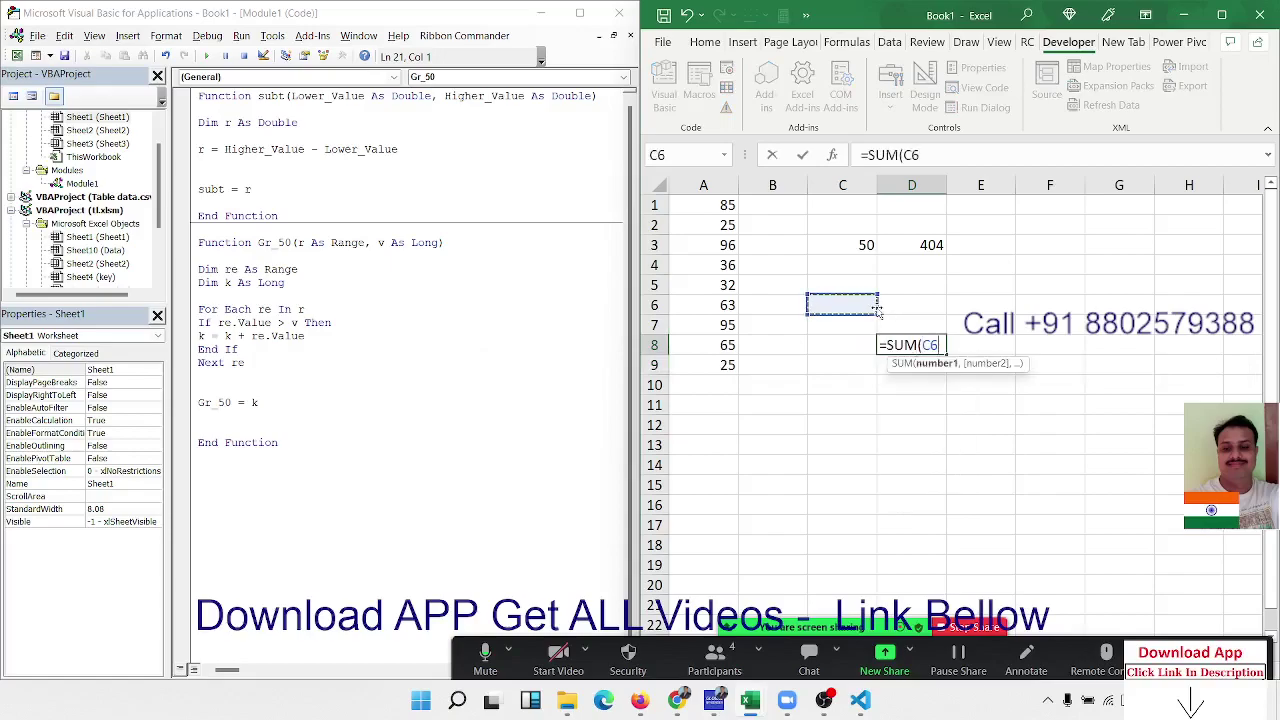
pyautogui.write('.')
pyautogui.press('BackSpace')
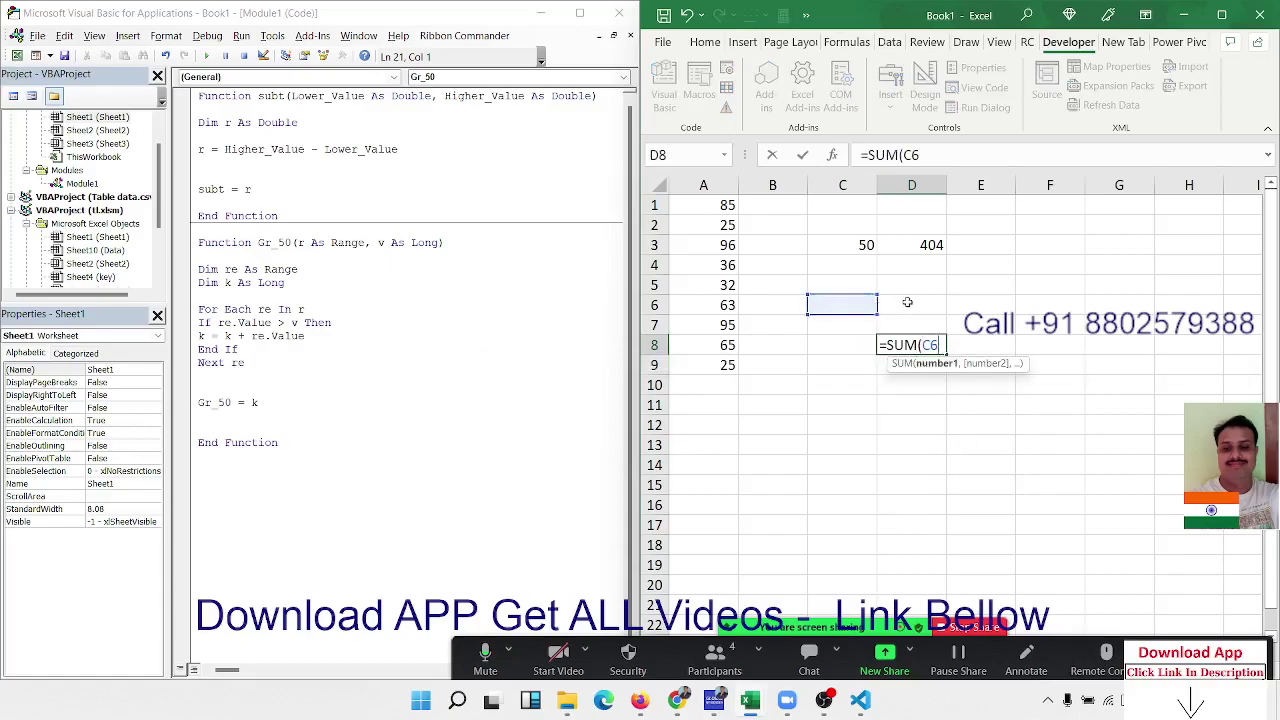
pyautogui.write(',')
pyautogui.click(937, 310)
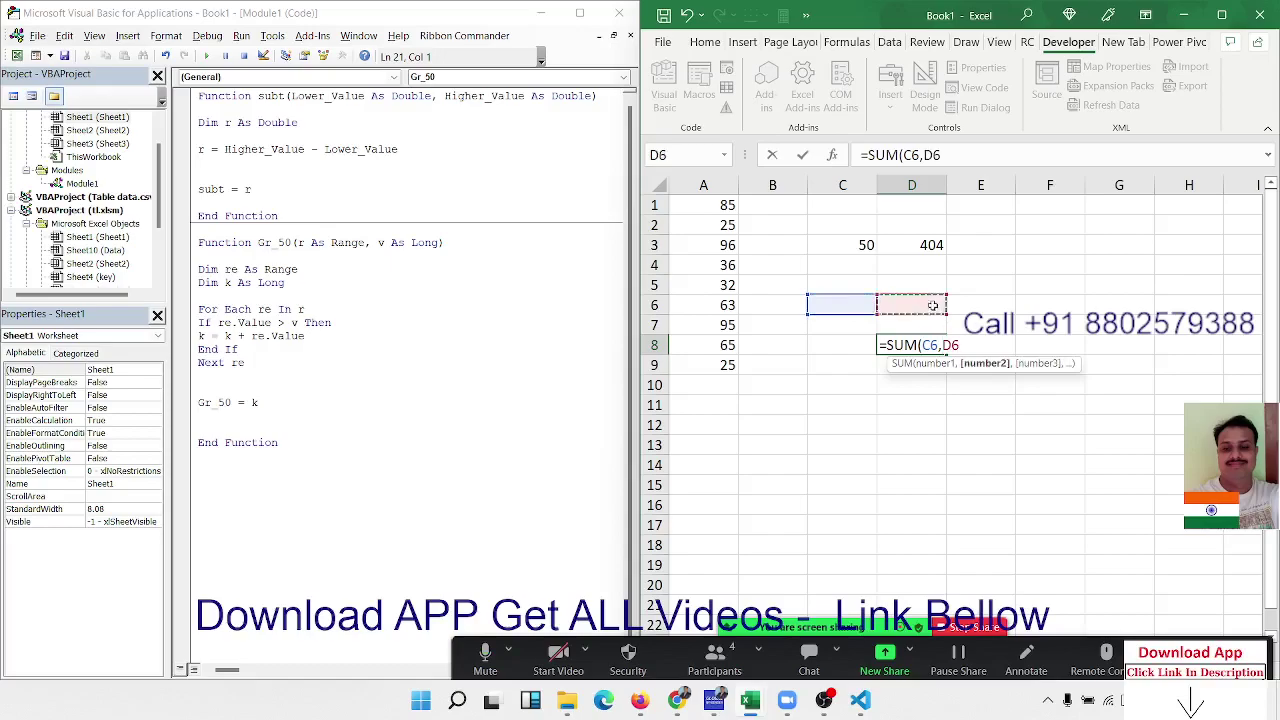
pyautogui.write(',')
pyautogui.click(972, 302)
pyautogui.write(',')
pyautogui.write(',')
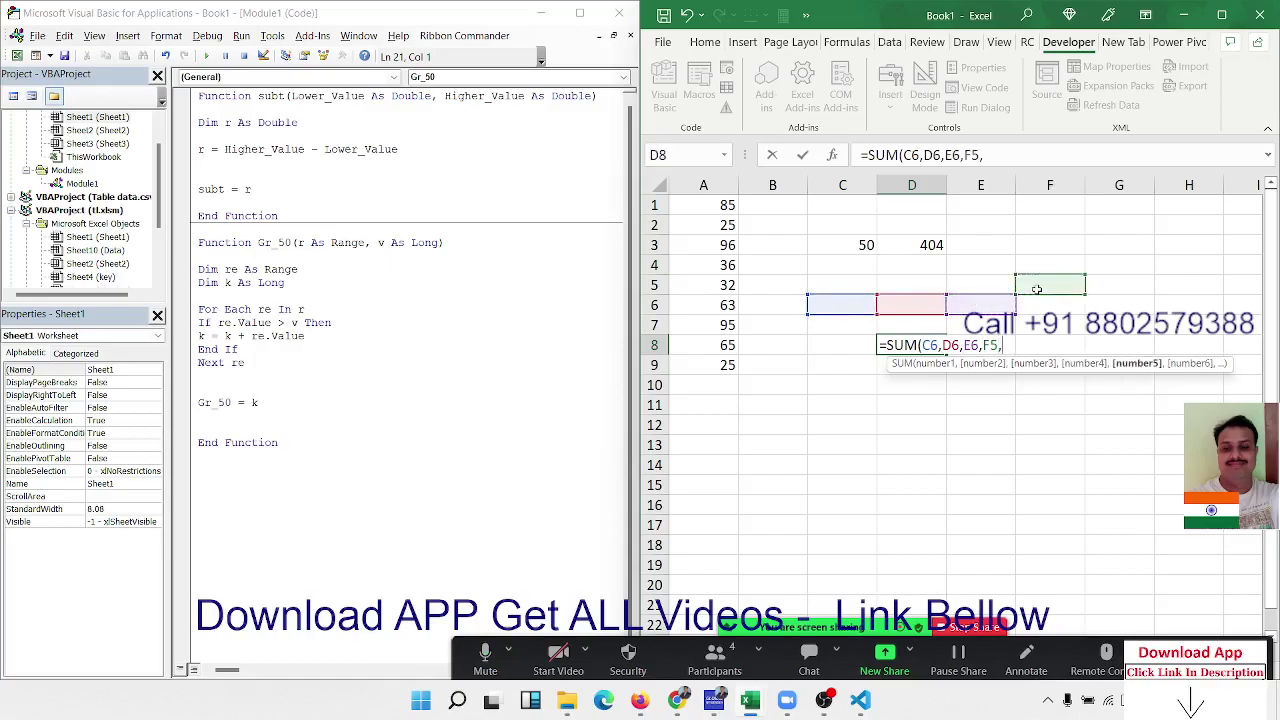
pyautogui.press('Escape')
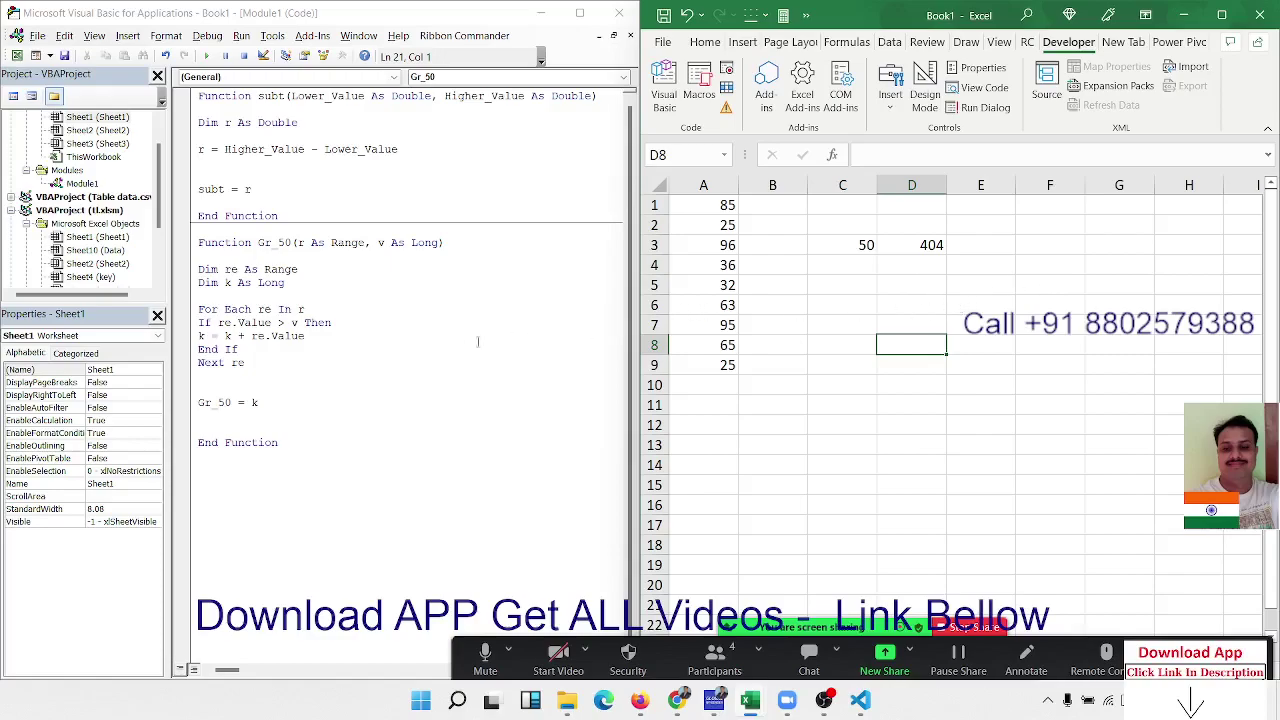
# Clear the sample numbers and the Gr_50 result from the worksheet.
pyautogui.moveTo(289, 449)
pyautogui.mouseDown()
pyautogui.moveTo(200, 402)
pyautogui.moveTo(198, 95)
pyautogui.mouseUp()
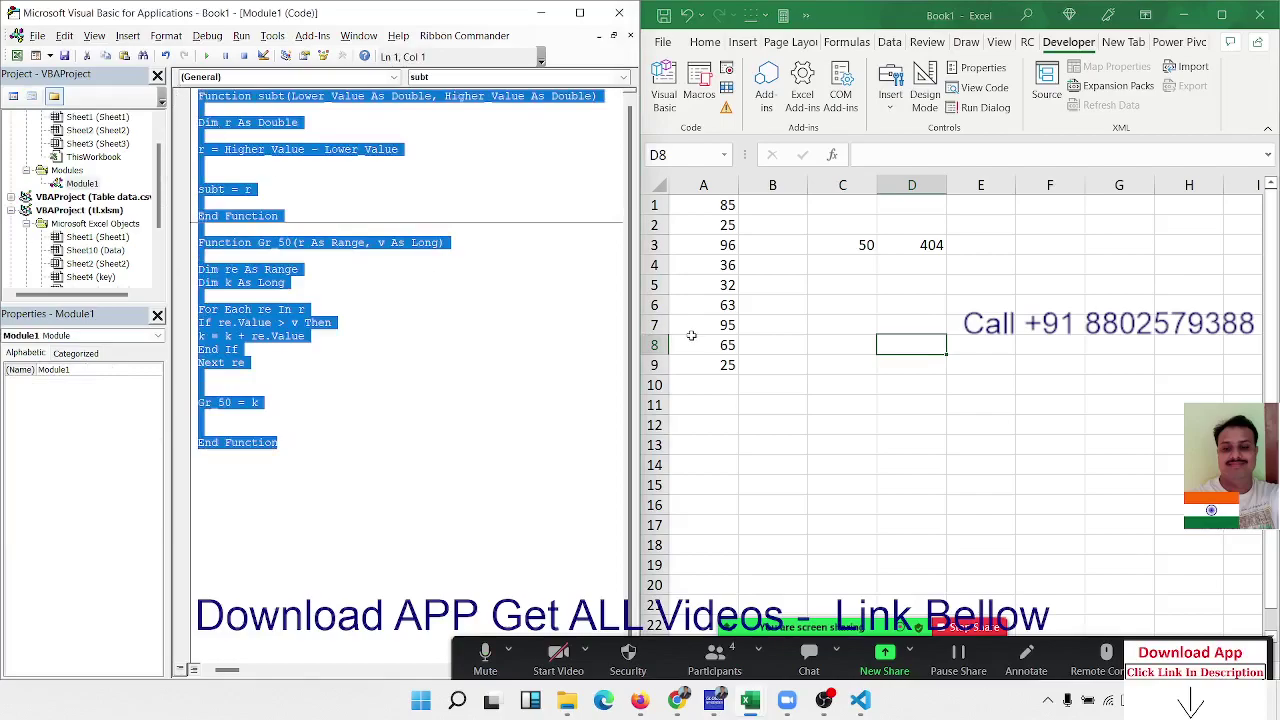
pyautogui.click(606, 350)
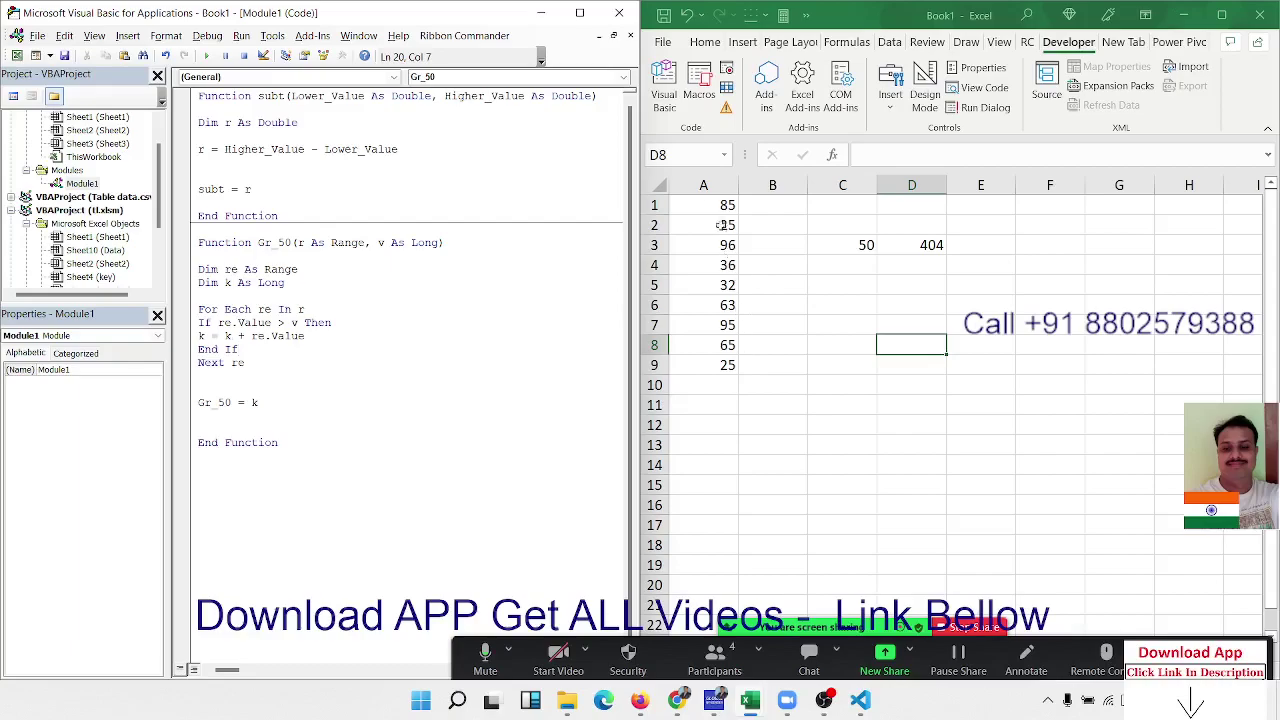
pyautogui.moveTo(709, 203)
pyautogui.mouseDown()
pyautogui.moveTo(973, 343)
pyautogui.moveTo(974, 366)
pyautogui.mouseUp()
pyautogui.press('Delete')
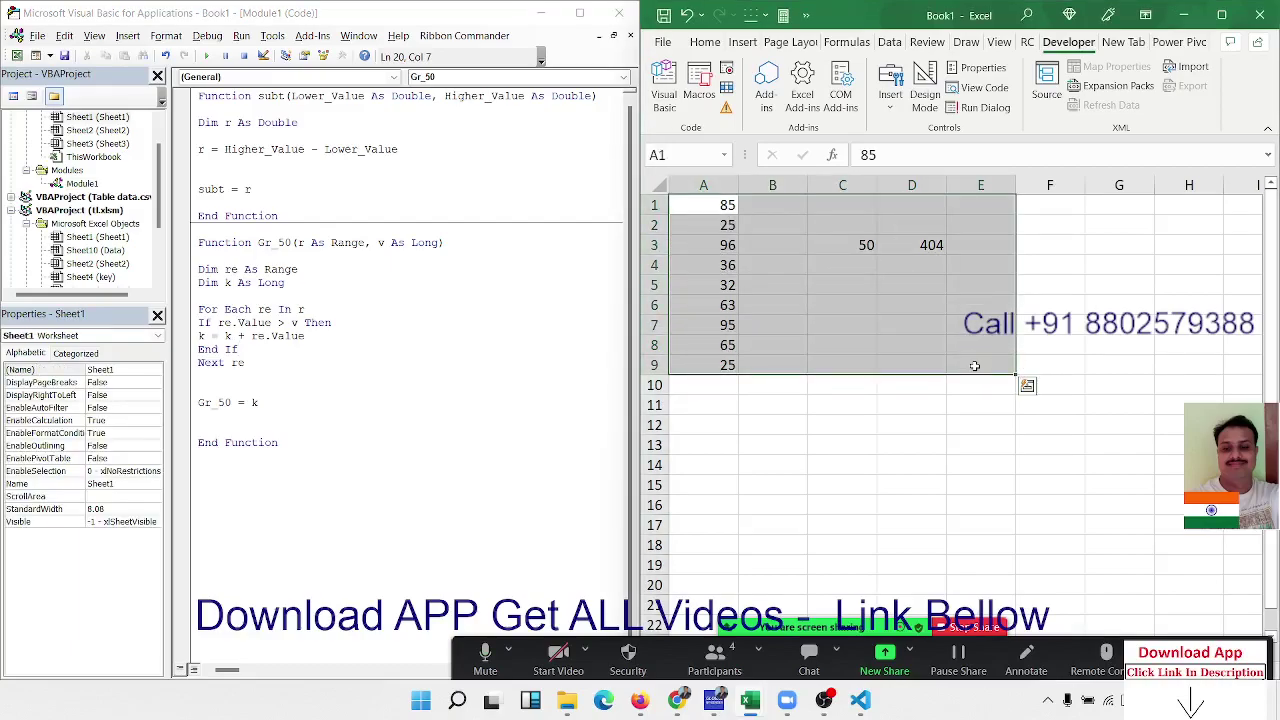
# Remove the extra blank lines before Gr_50 = k and End Function, placing the cursor below the function.
pyautogui.click(213, 388)
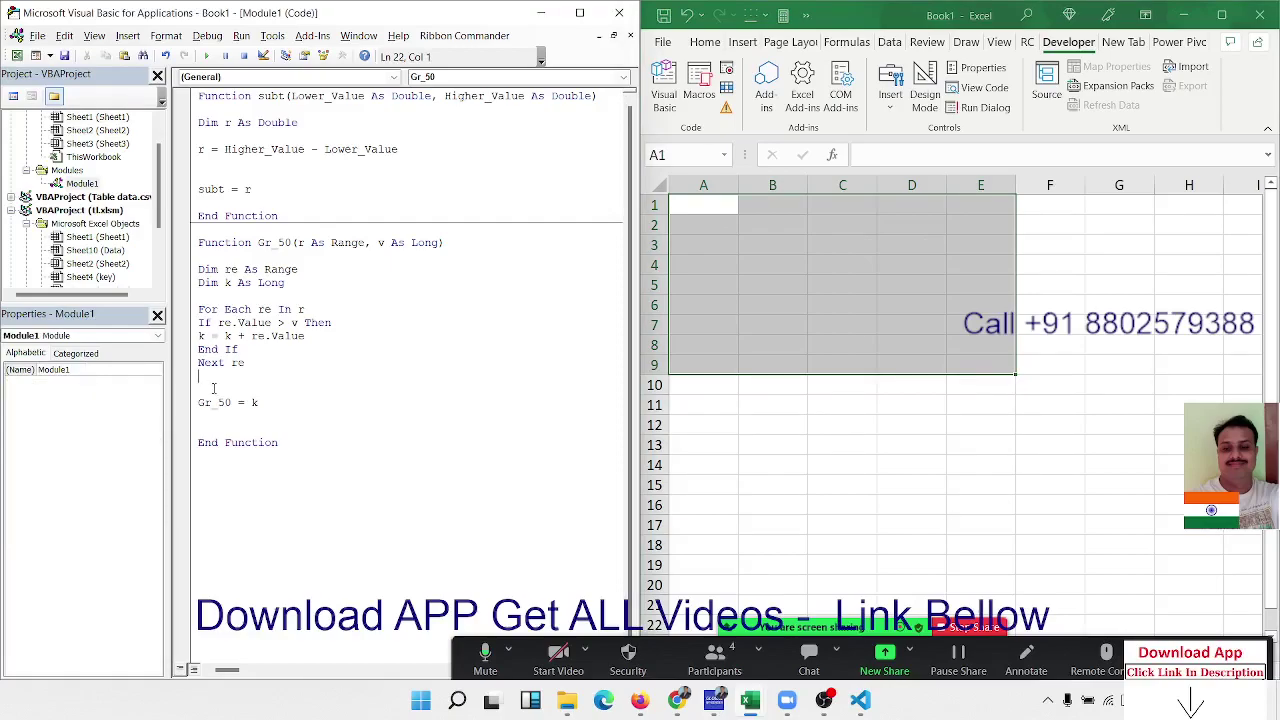
pyautogui.press('Delete')
pyautogui.press('BackSpace')
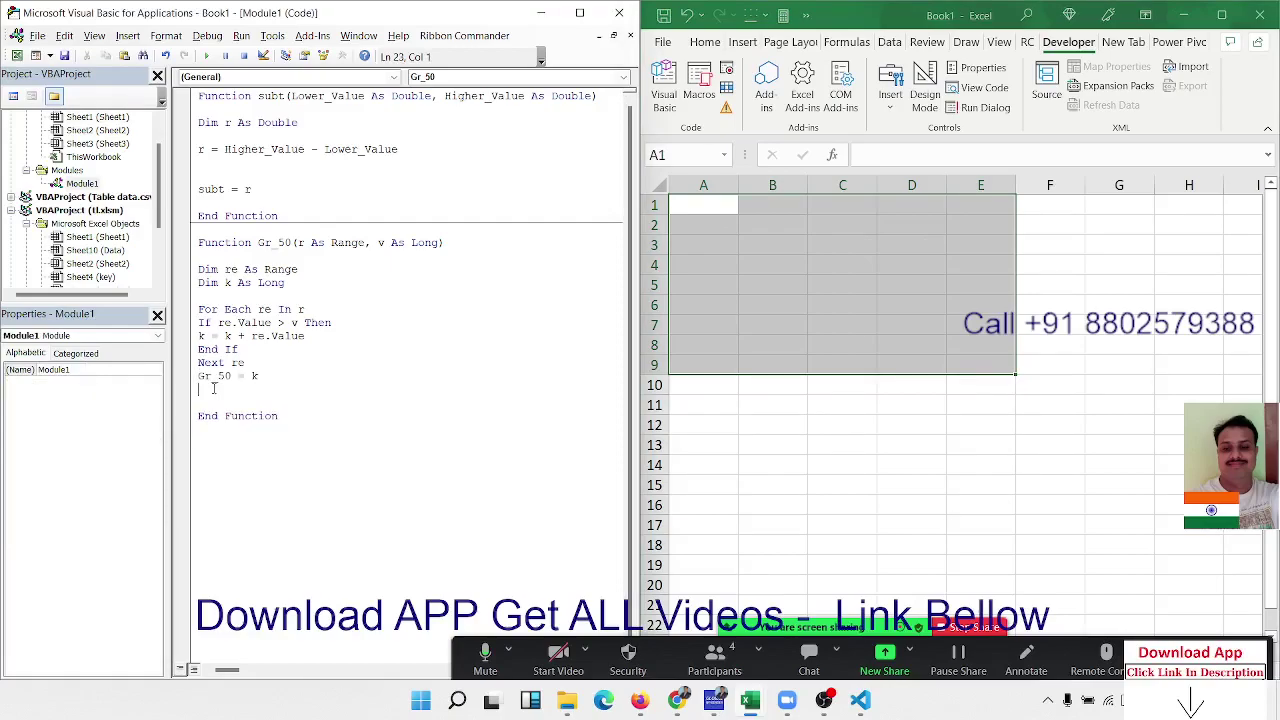
pyautogui.press('Delete')
pyautogui.click(712, 223)
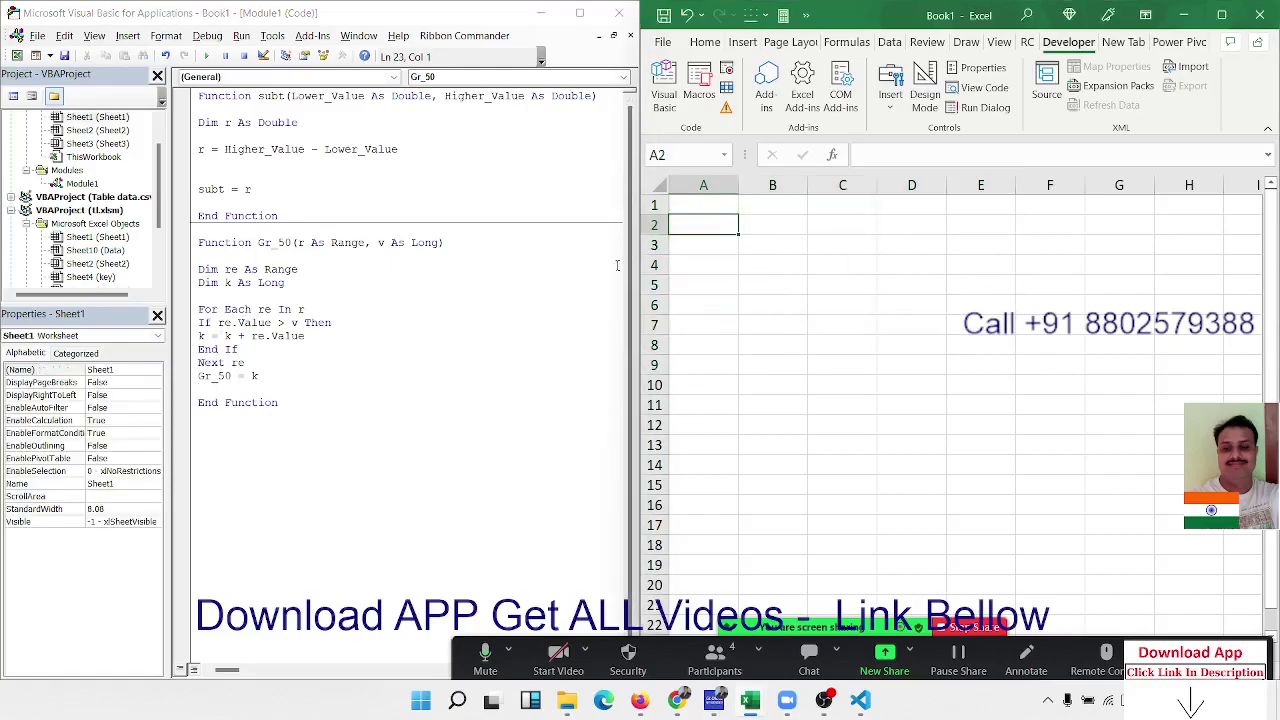
pyautogui.click(357, 416)
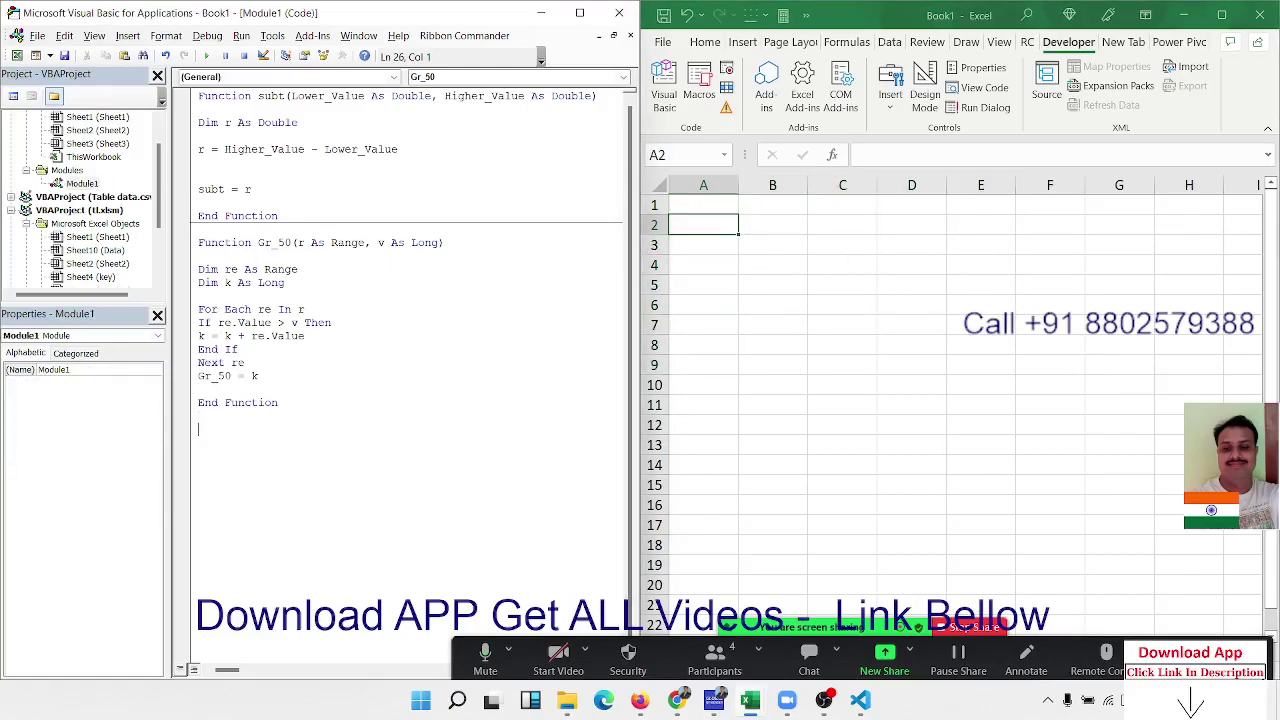
pyautogui.press('Return')
pyautogui.press('Return')
pyautogui.press('Return')
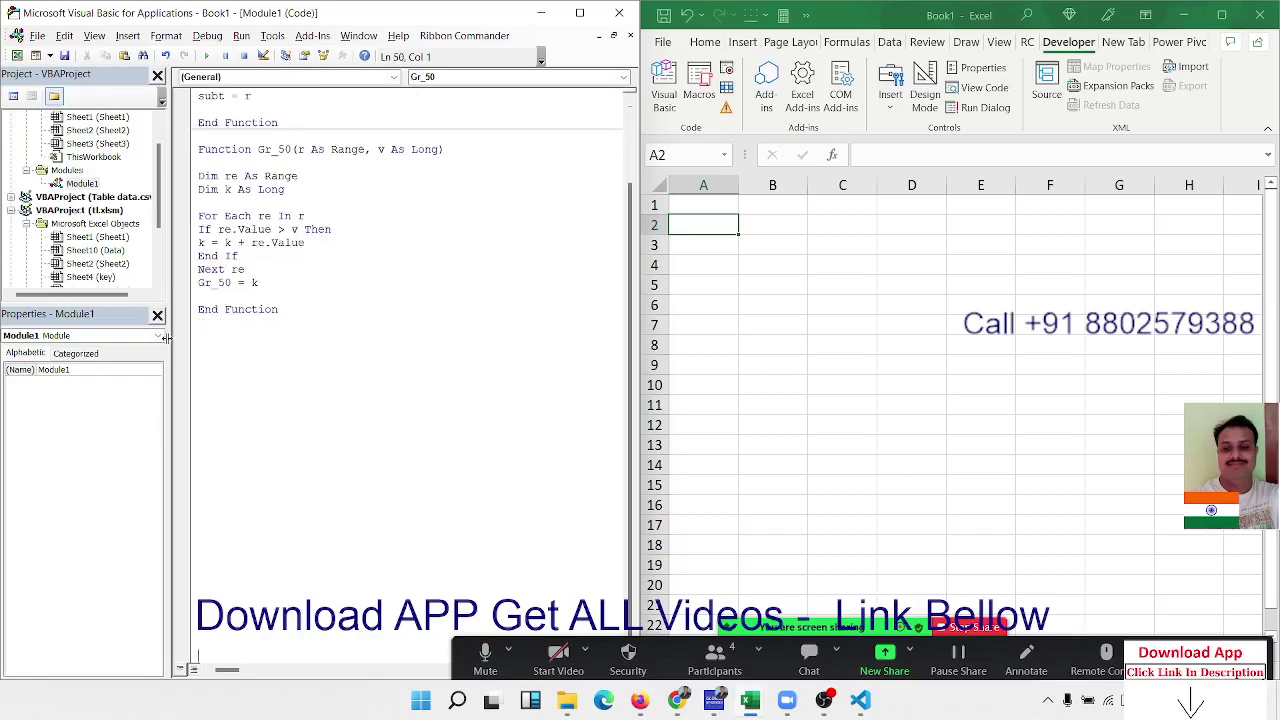
pyautogui.click(229, 337)
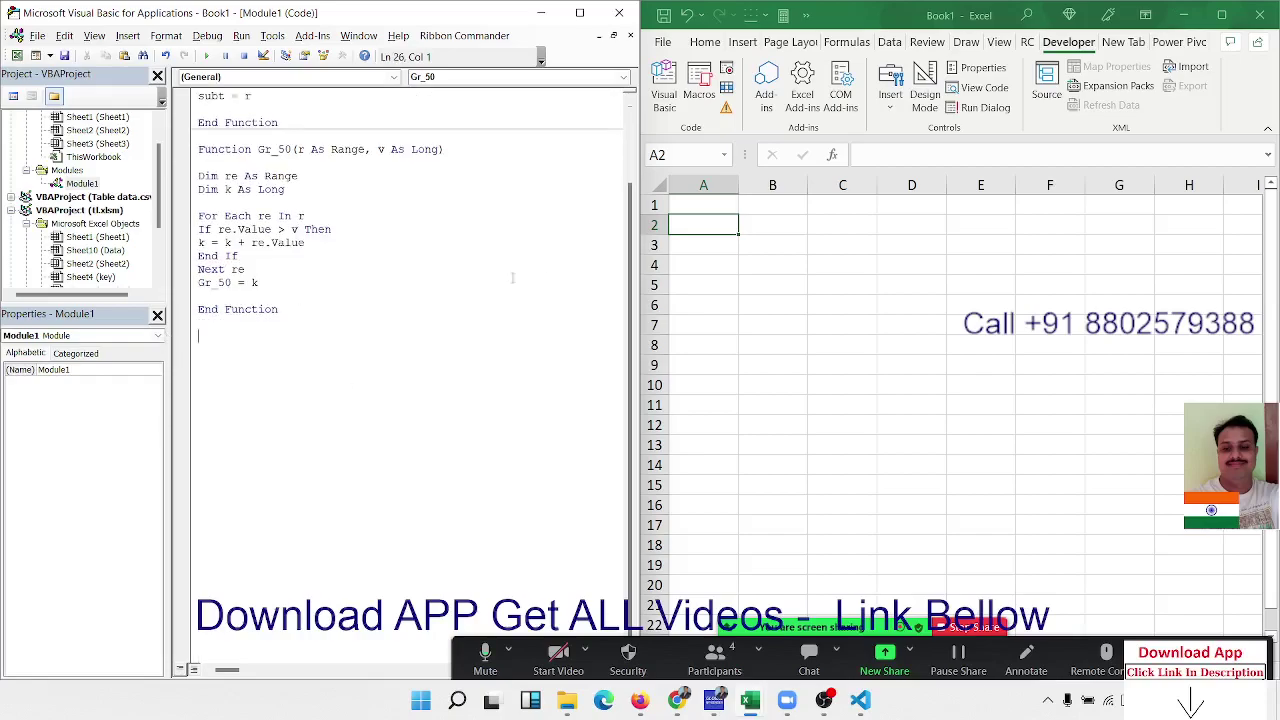
# Enter a Sales header in A1 with values 85, 36, 25, 62, 63, 63 below it.
pyautogui.click(731, 206)
pyautogui.write('Sale')
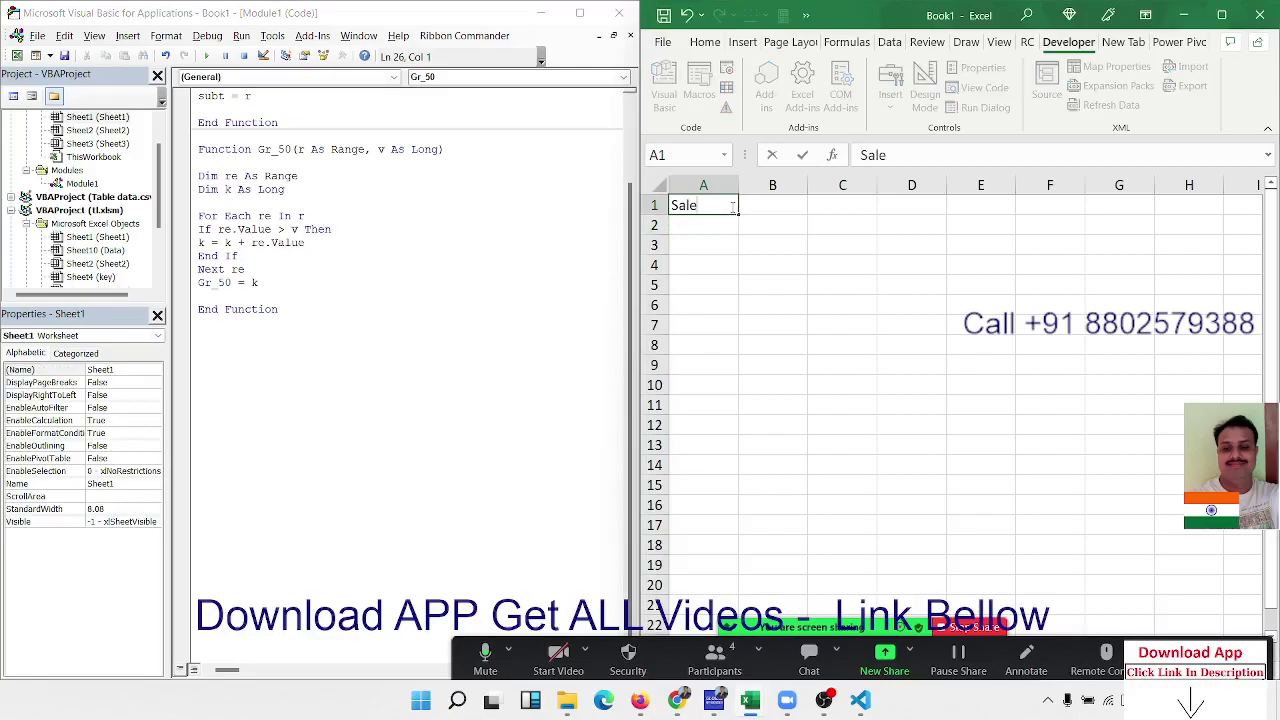
pyautogui.write('s')
pyautogui.press('Return')
pyautogui.write('85')
pyautogui.press('Return')
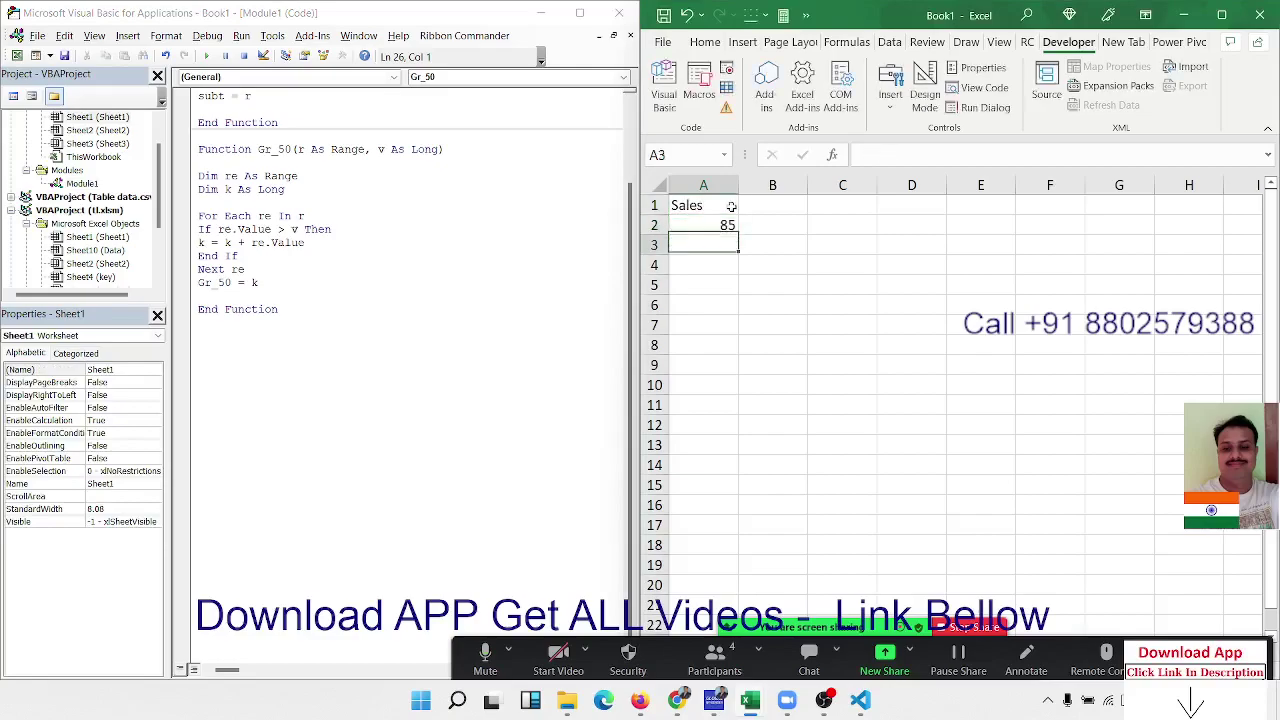
pyautogui.write('36')
pyautogui.press('Return')
pyautogui.write('25')
pyautogui.press('Return')
pyautogui.write('62')
pyautogui.press('Return')
pyautogui.write('63')
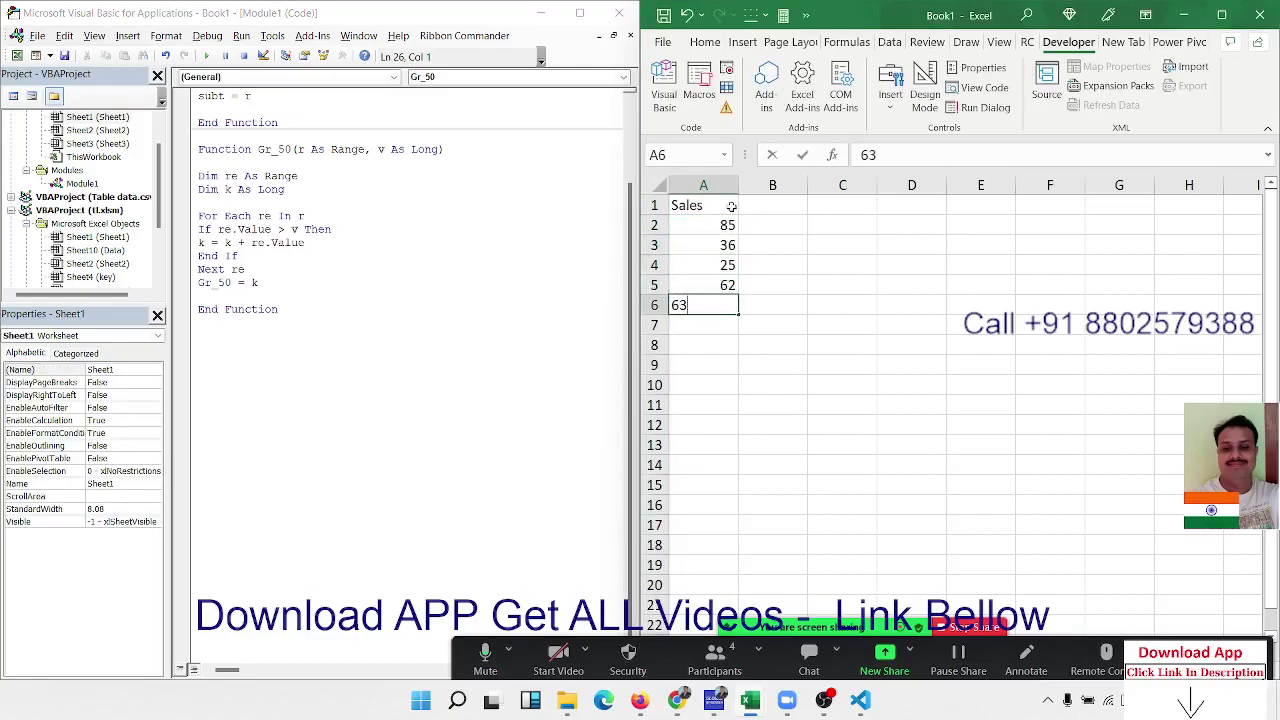
pyautogui.press('Return')
pyautogui.write('63')
pyautogui.press('Return')
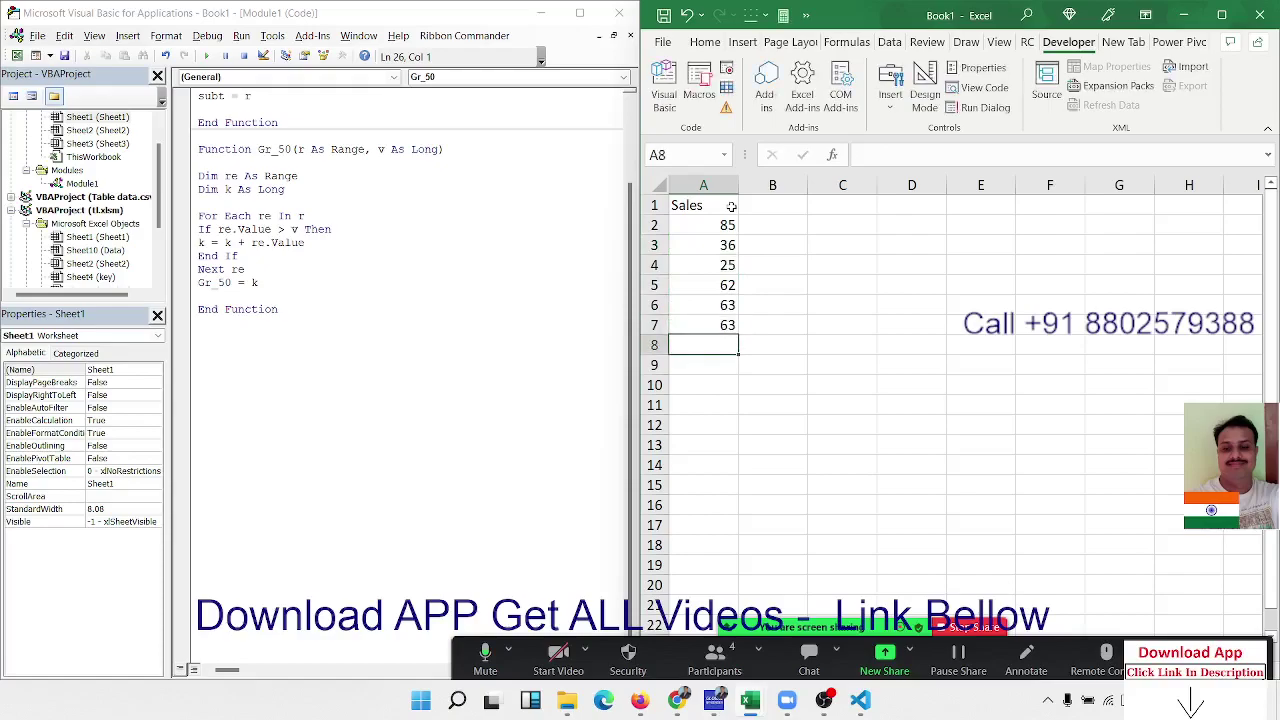
# Add the heading 'inc' in cell B1.
pyautogui.click(765, 206)
pyautogui.write('im')
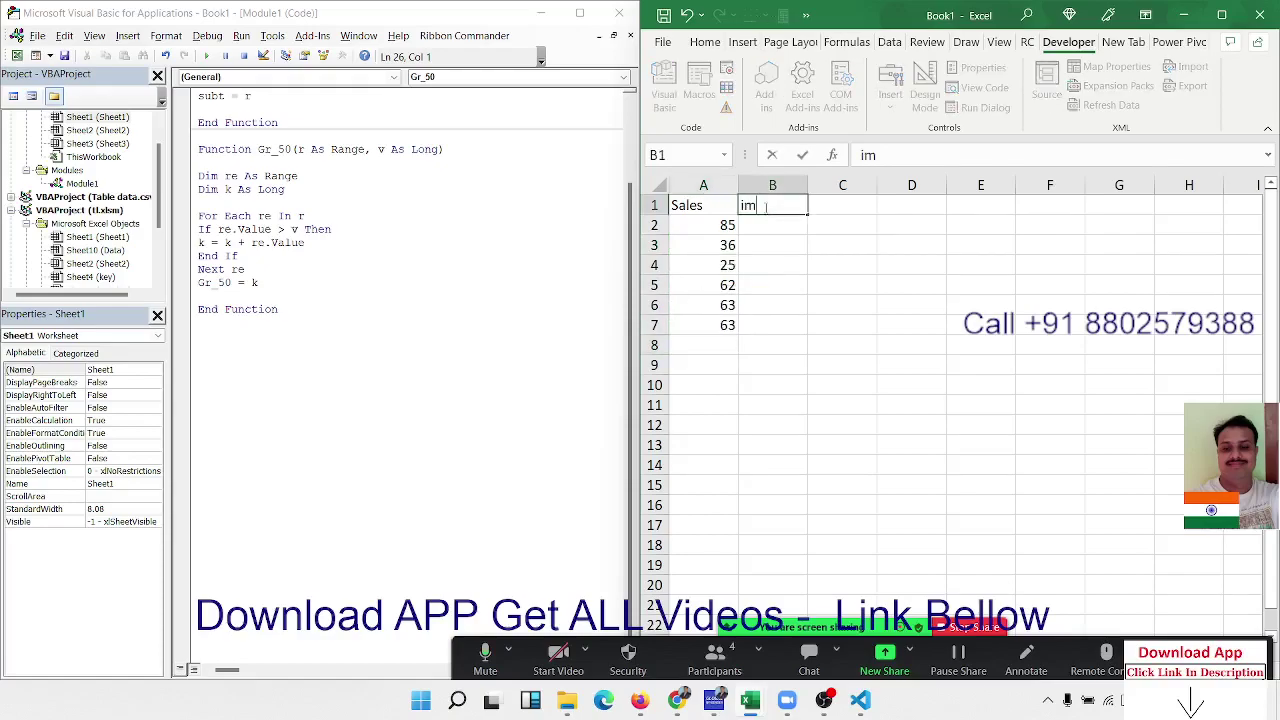
pyautogui.write('c')
pyautogui.press('BackSpace')
pyautogui.press('BackSpace')
pyautogui.write('nc')
pyautogui.press('Tab')
# Start the slab table at D2 with 0-40 → 500 and 41-80 → 1000.
pyautogui.press('Right')
pyautogui.press('Down')
pyautogui.press('Down')
pyautogui.press('Up')
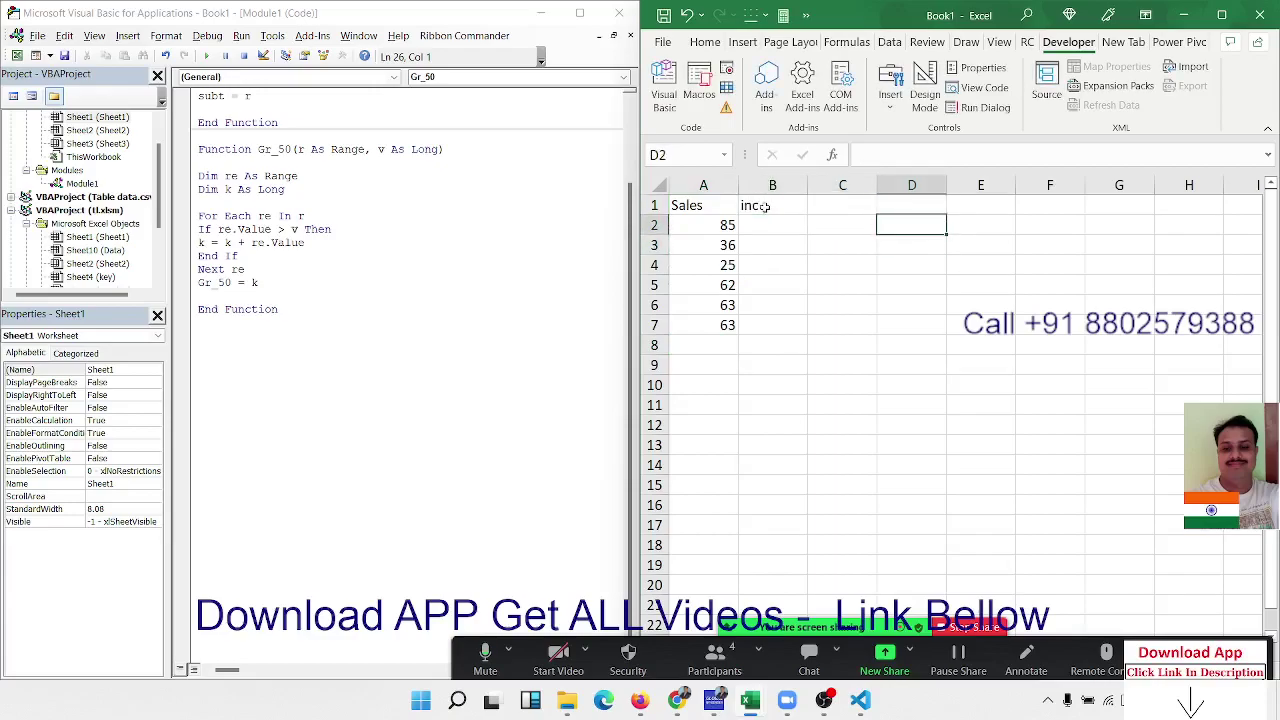
pyautogui.write('0-40')
pyautogui.press('Tab')
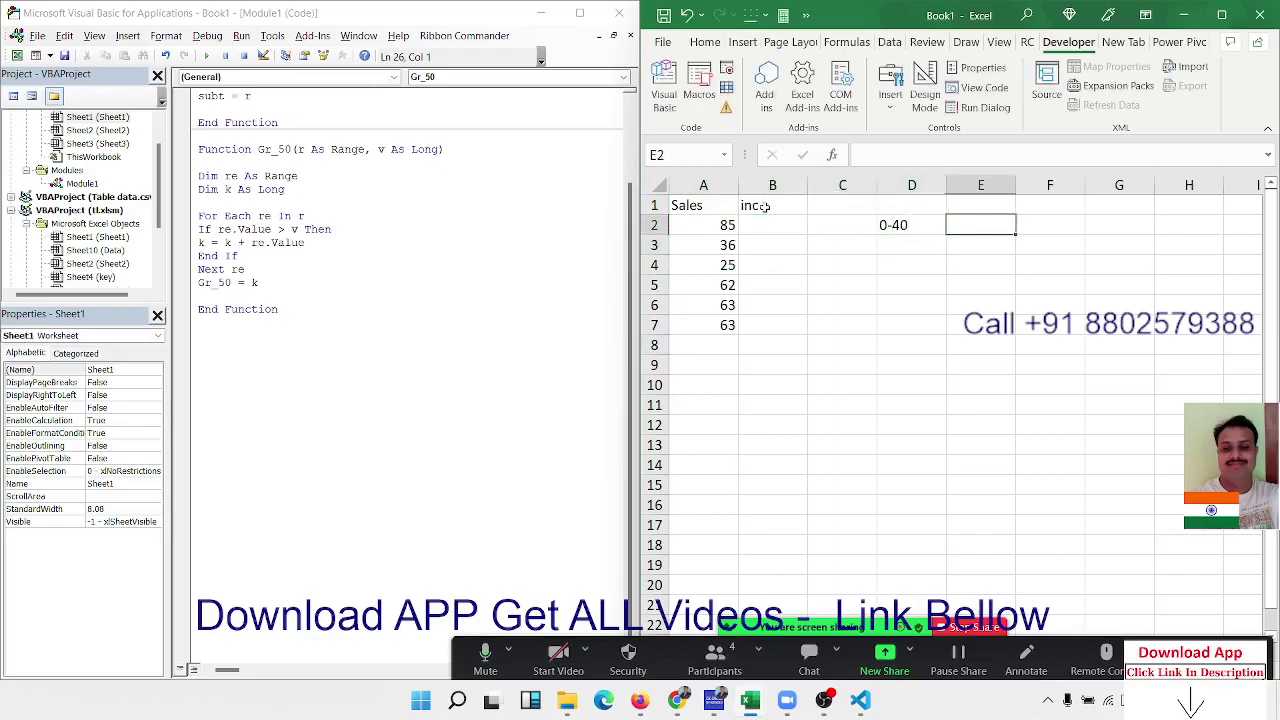
pyautogui.write('500')
pyautogui.press('Return')
pyautogui.write('41')
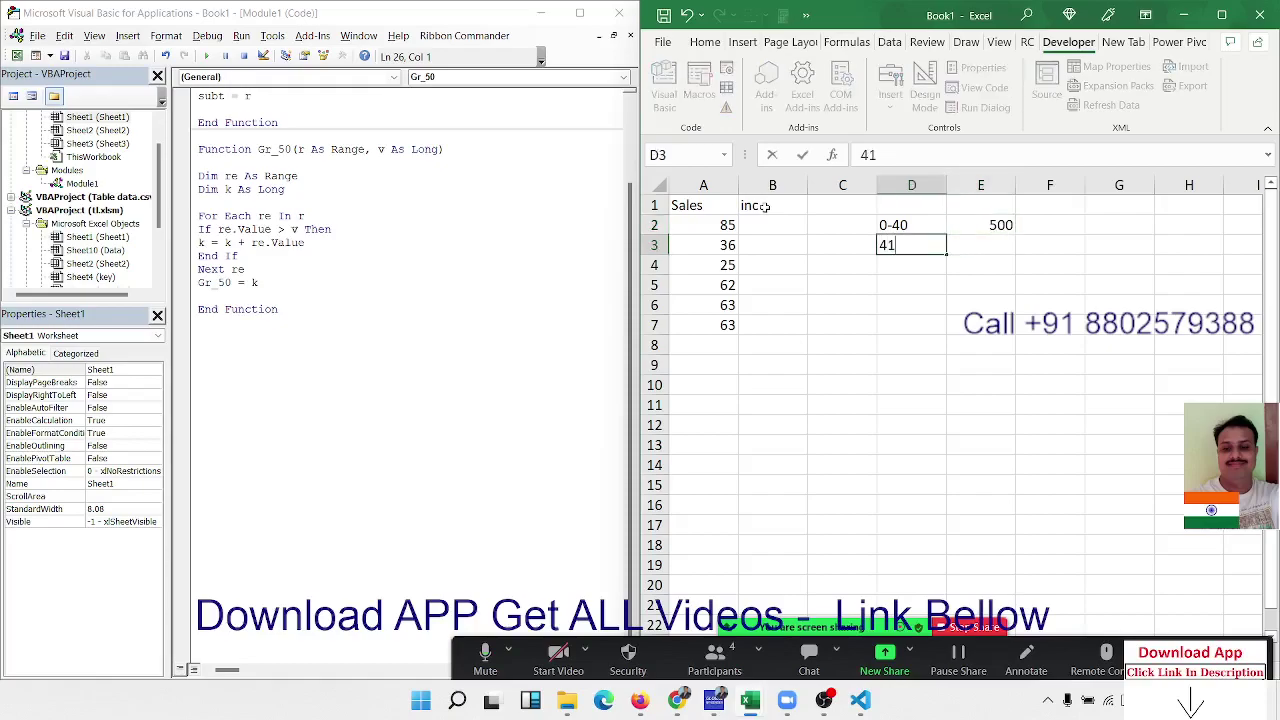
pyautogui.write('-80')
pyautogui.press('Tab')
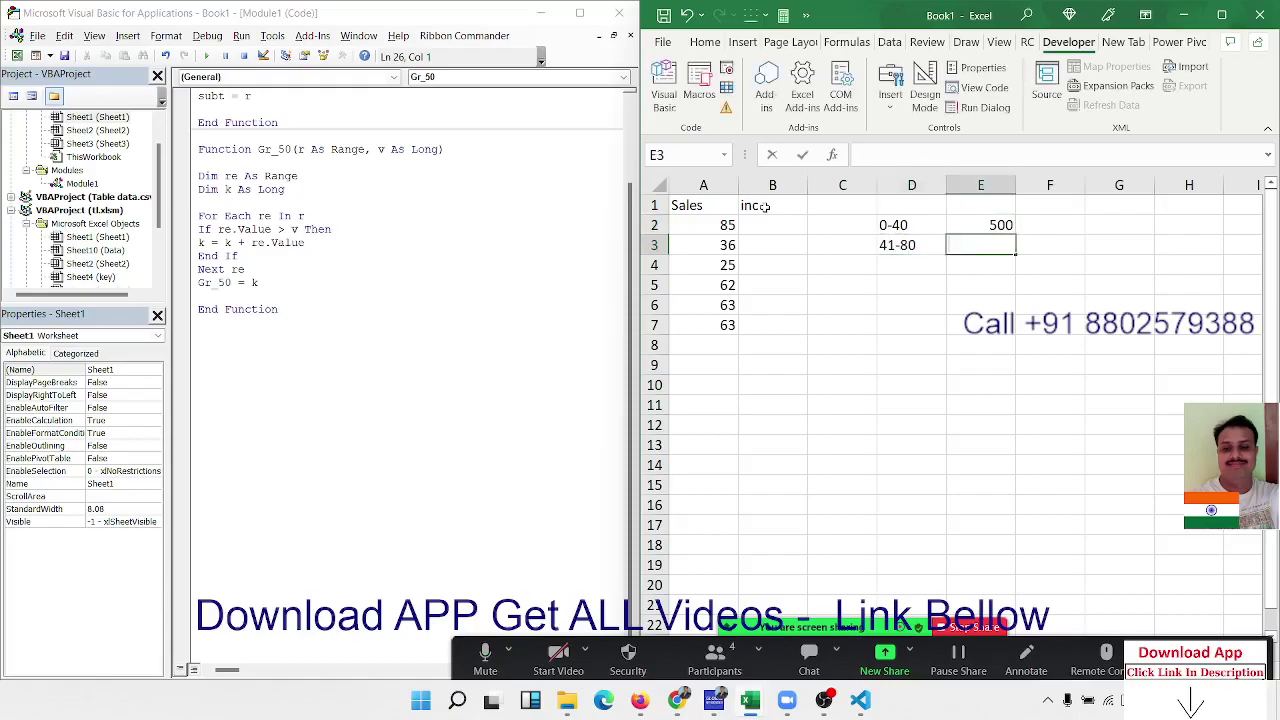
pyautogui.write('1000')
pyautogui.press('Return')
# Finish the slab table with 81-100 → 1500 and >100 → 2000.
pyautogui.write('8')
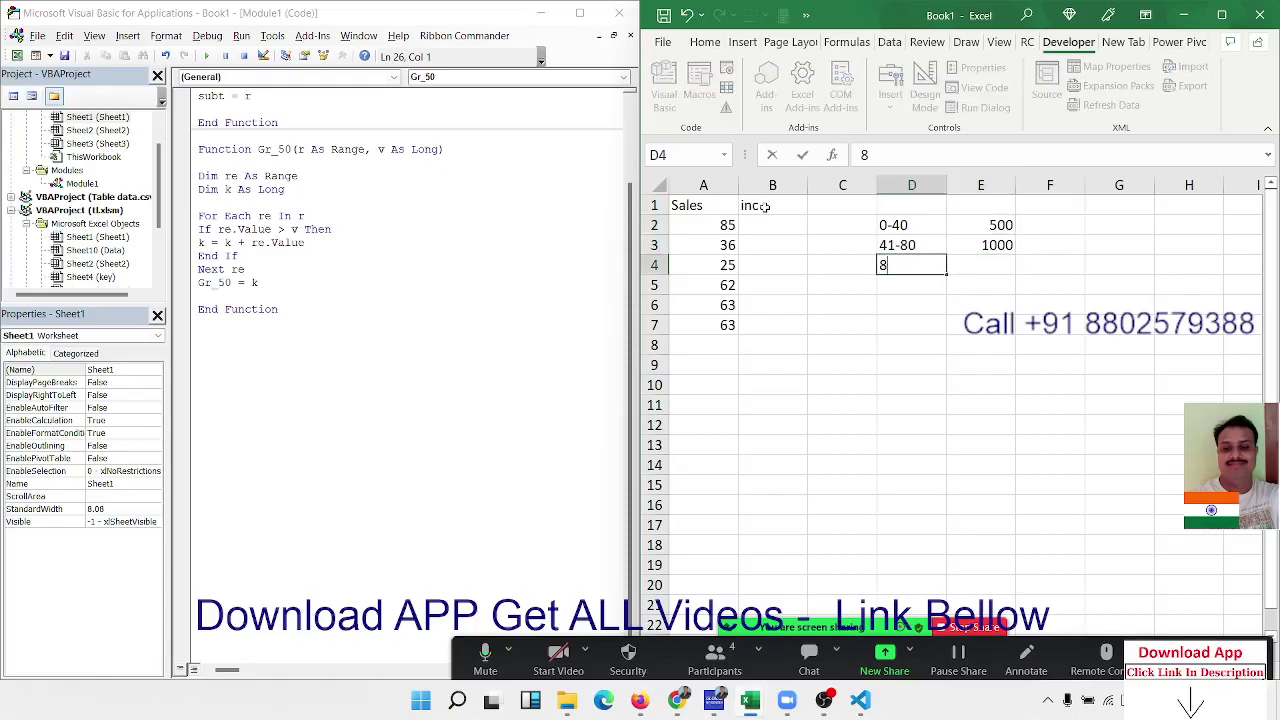
pyautogui.write('1-100')
pyautogui.press('Tab')
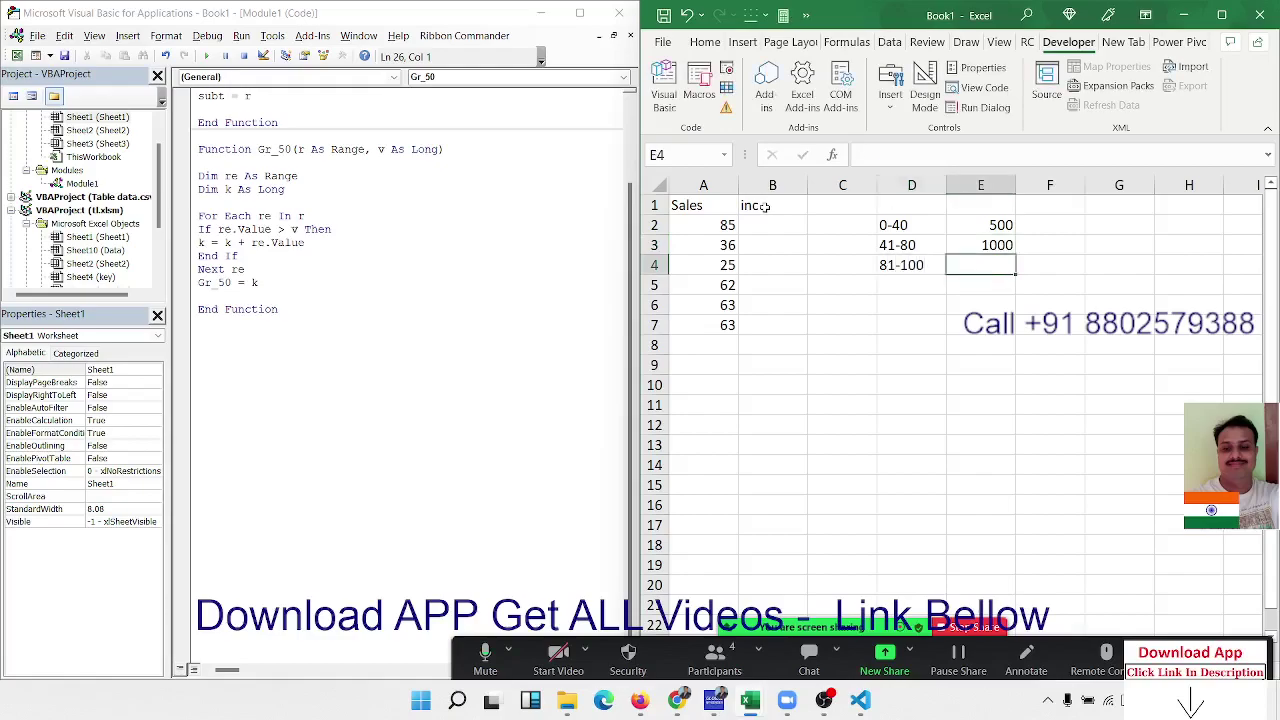
pyautogui.write('1500')
pyautogui.press('Return')
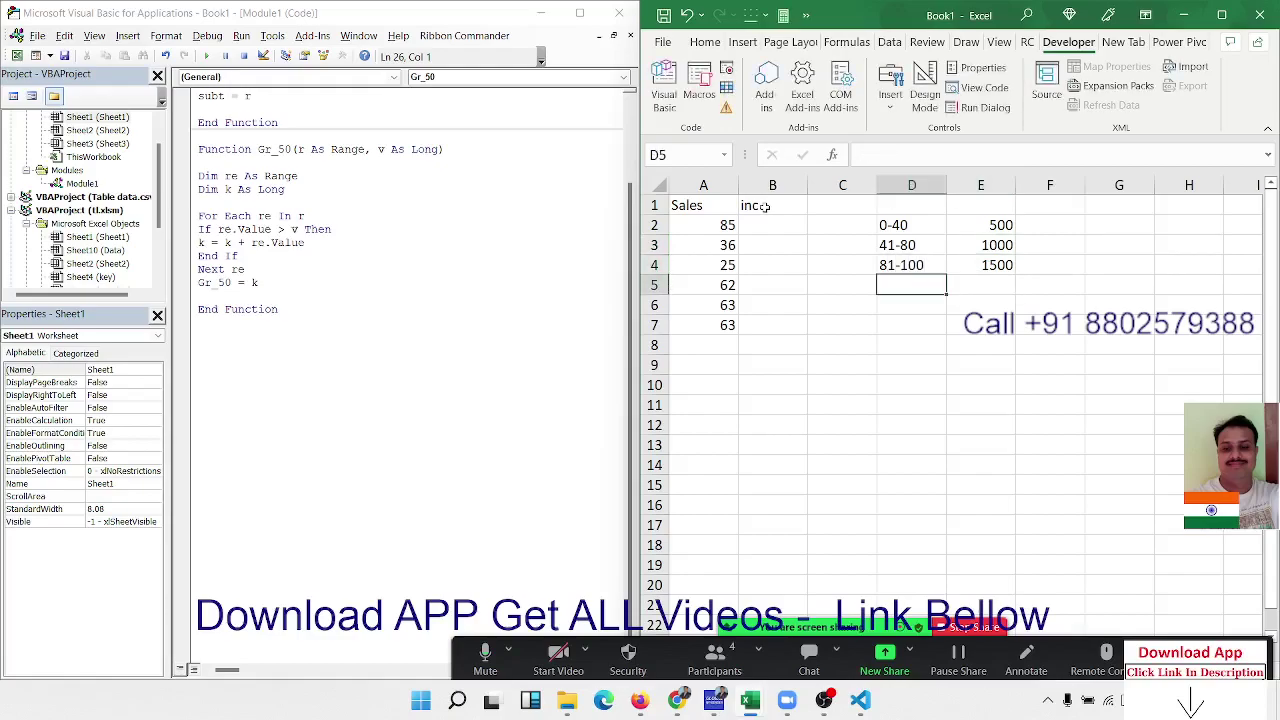
pyautogui.write('>100')
pyautogui.press('Tab')
pyautogui.write('200')
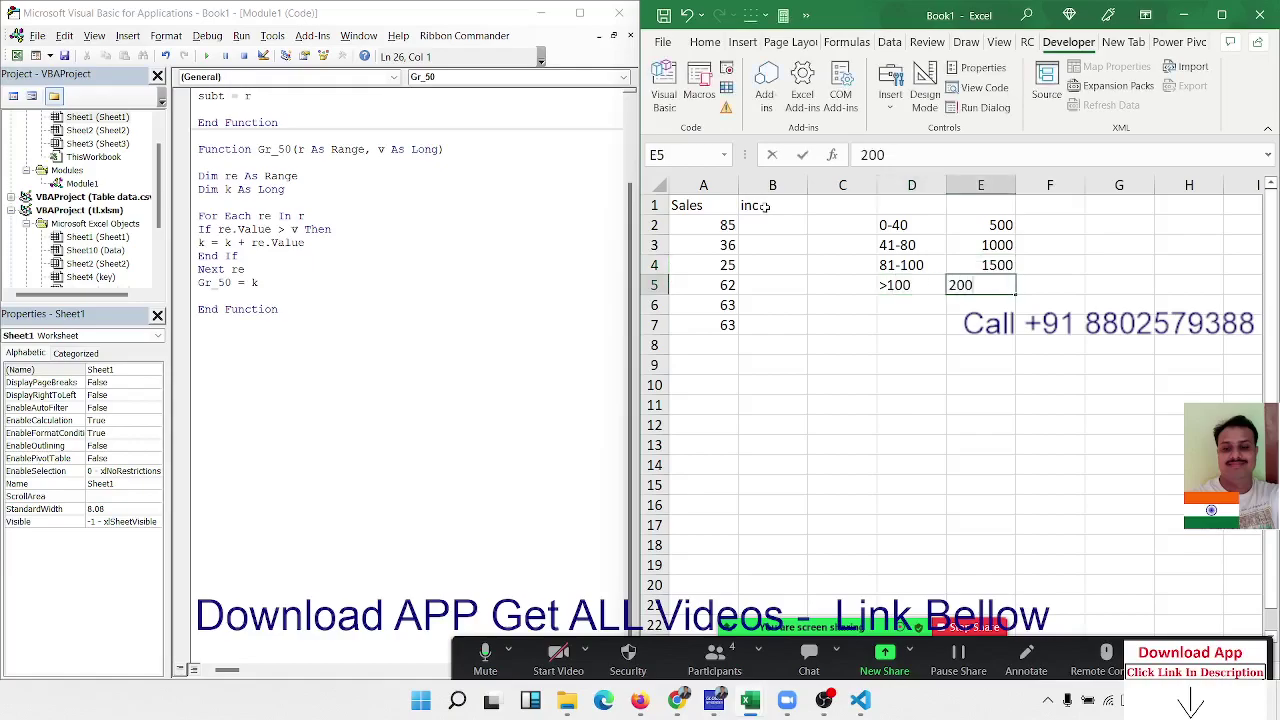
pyautogui.write('0')
pyautogui.press('Left')
pyautogui.press('Left')
pyautogui.press('Left')
pyautogui.press('Up')
pyautogui.press('Up')
pyautogui.press('Up')
pyautogui.press('Right')
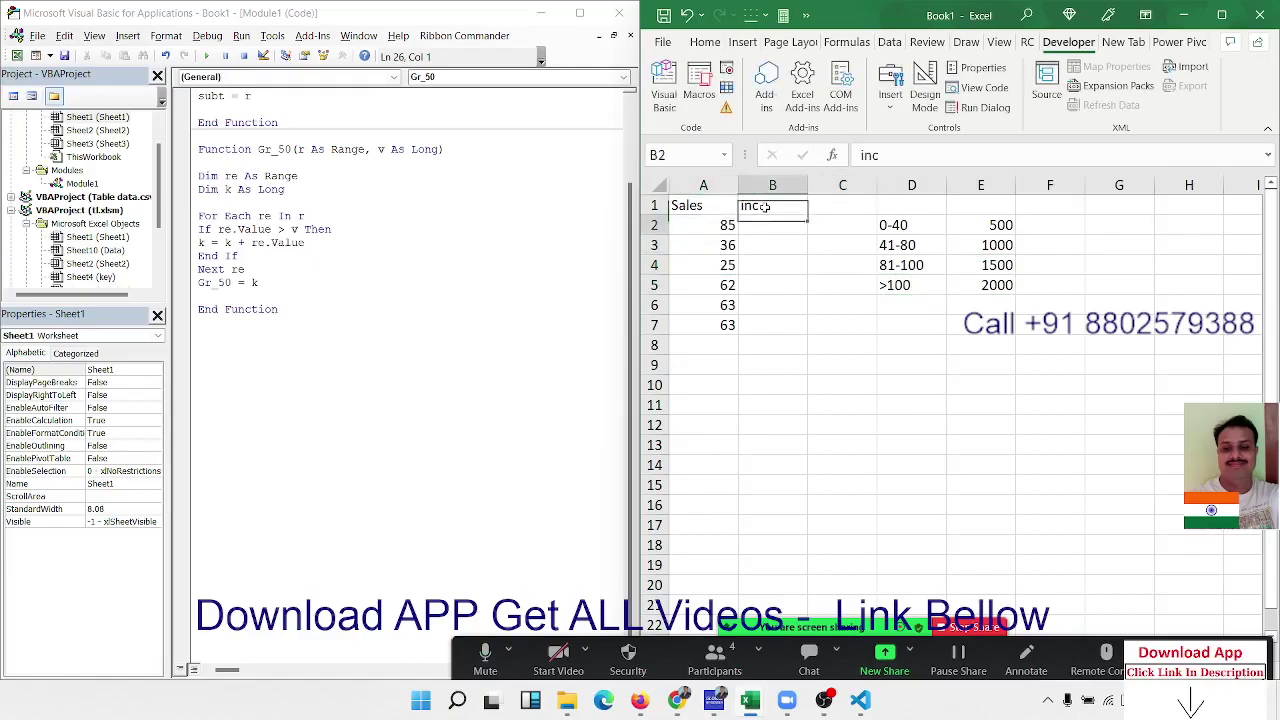
# In B2 type =IF(A2<=40,500,IF(A2<=80,1000,IF(… covering the 500 and 1000 slabs.
pyautogui.write('=if')
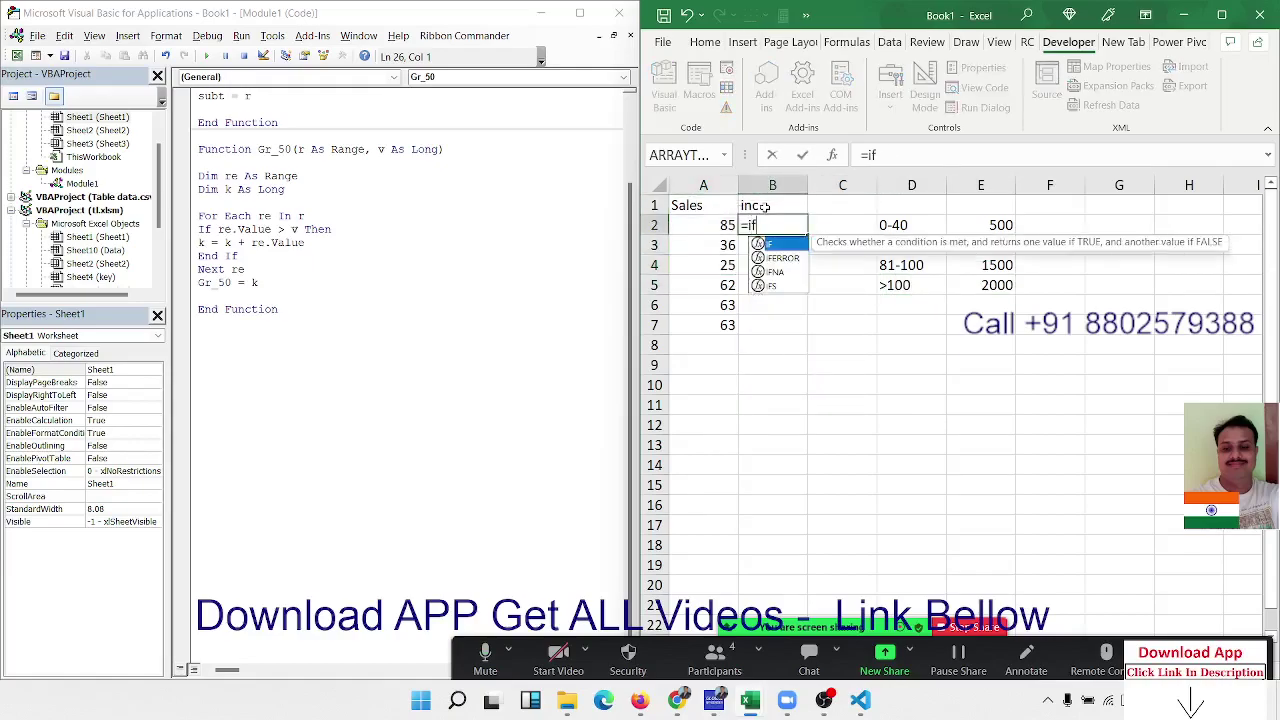
pyautogui.press('Tab')
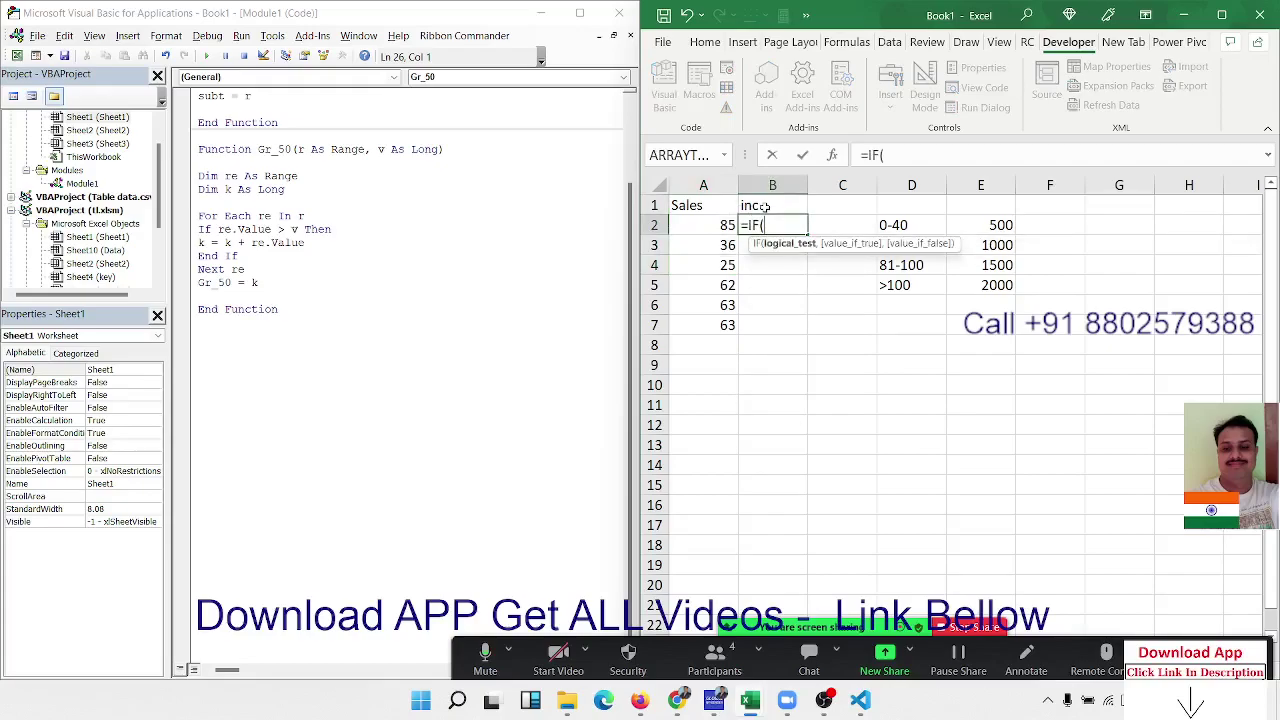
pyautogui.press('Left')
pyautogui.write('<=')
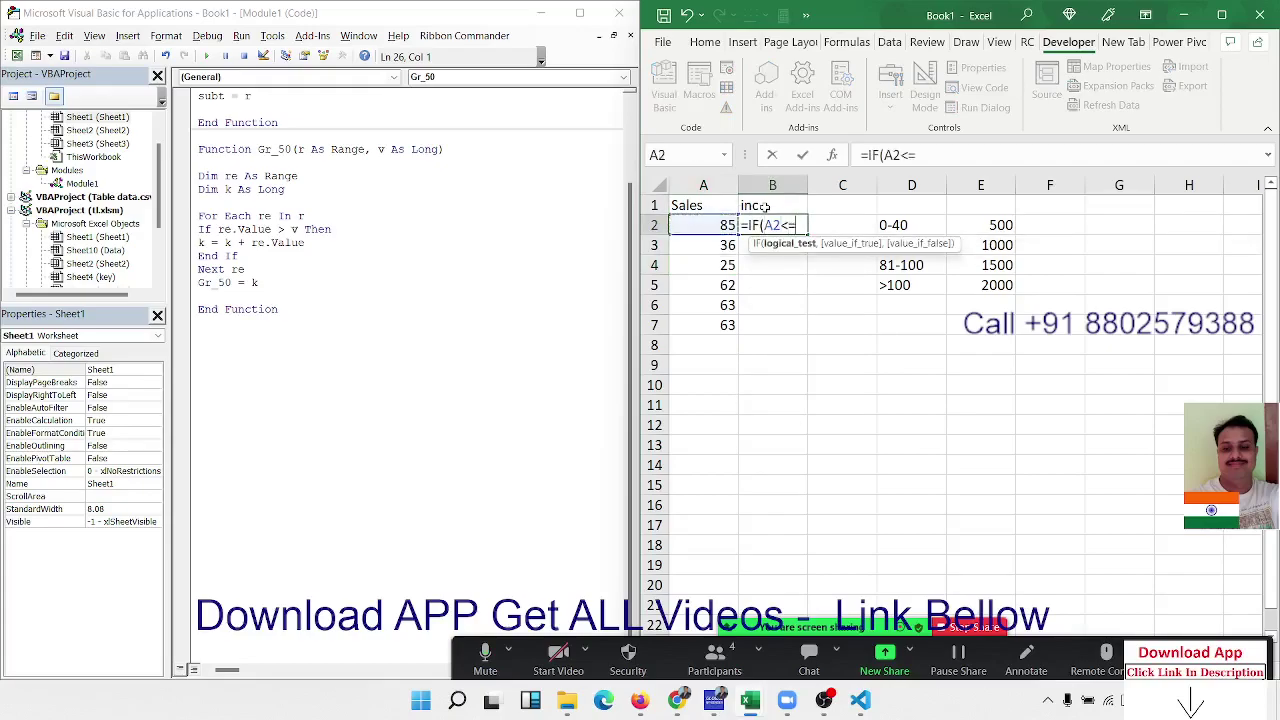
pyautogui.write('40,')
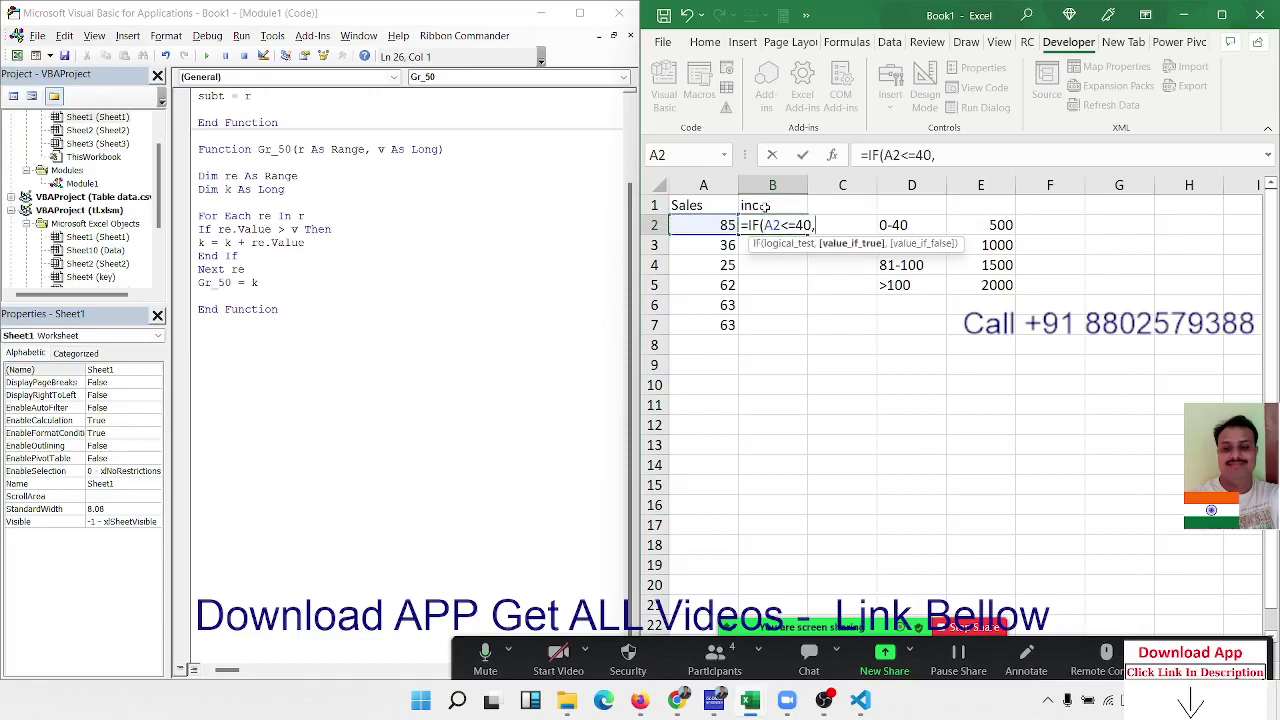
pyautogui.write('500,')
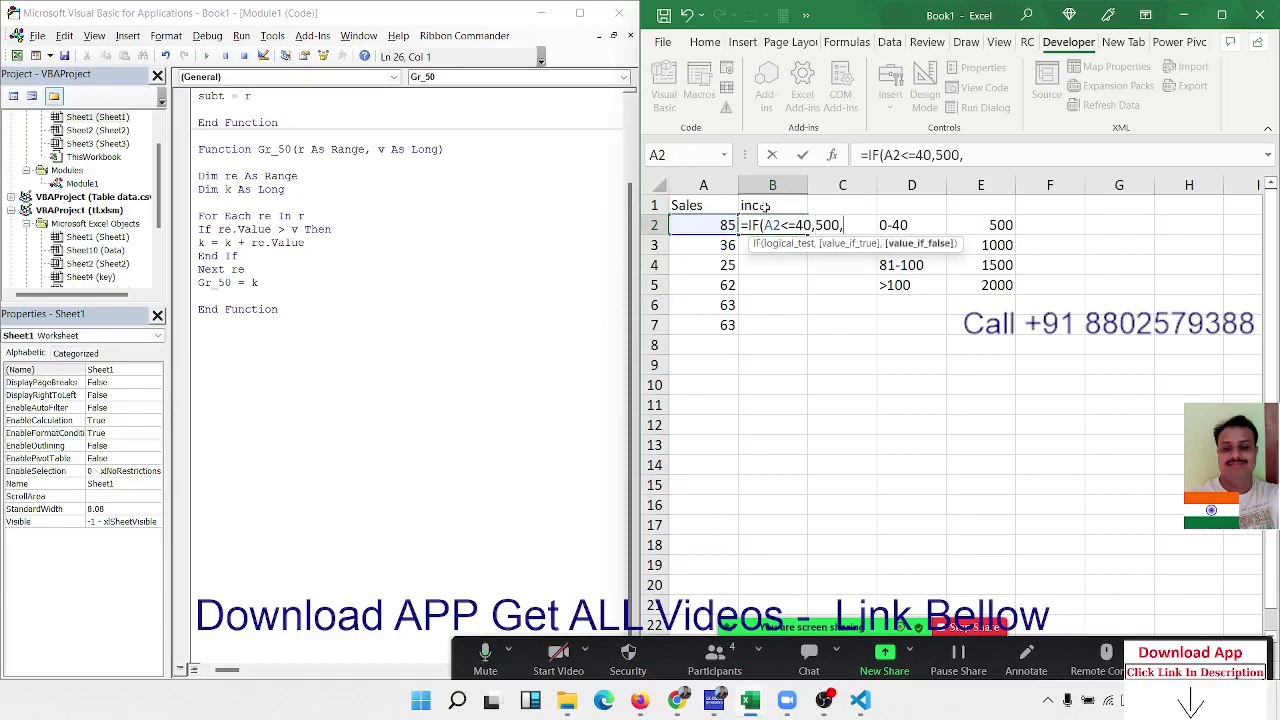
pyautogui.write('if(A2<')
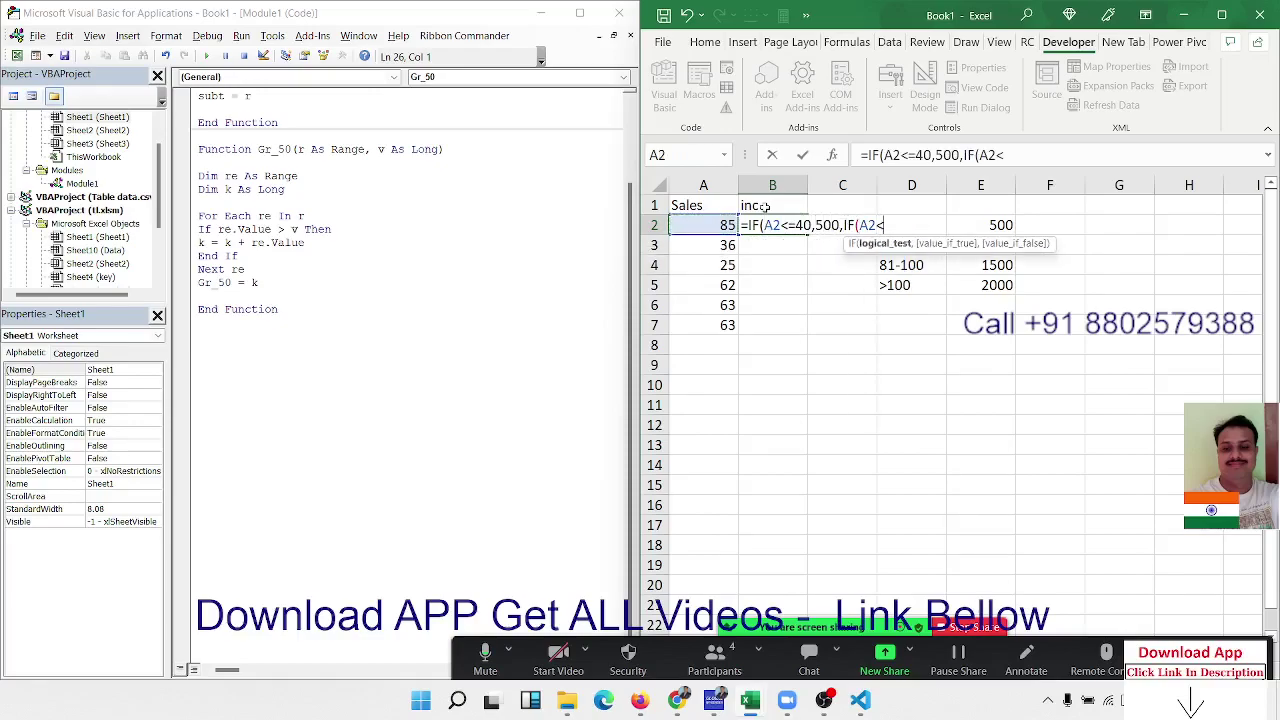
pyautogui.write('=80')
pyautogui.write(',1000')
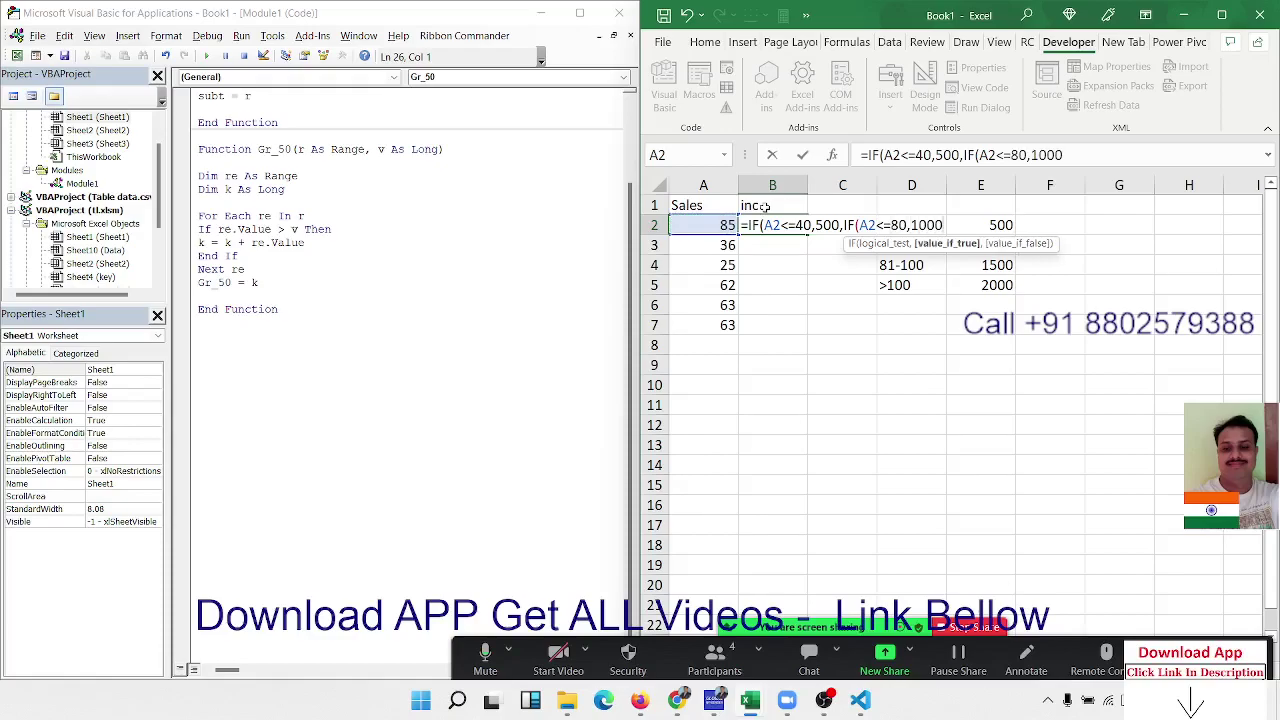
pyautogui.write(',elf')
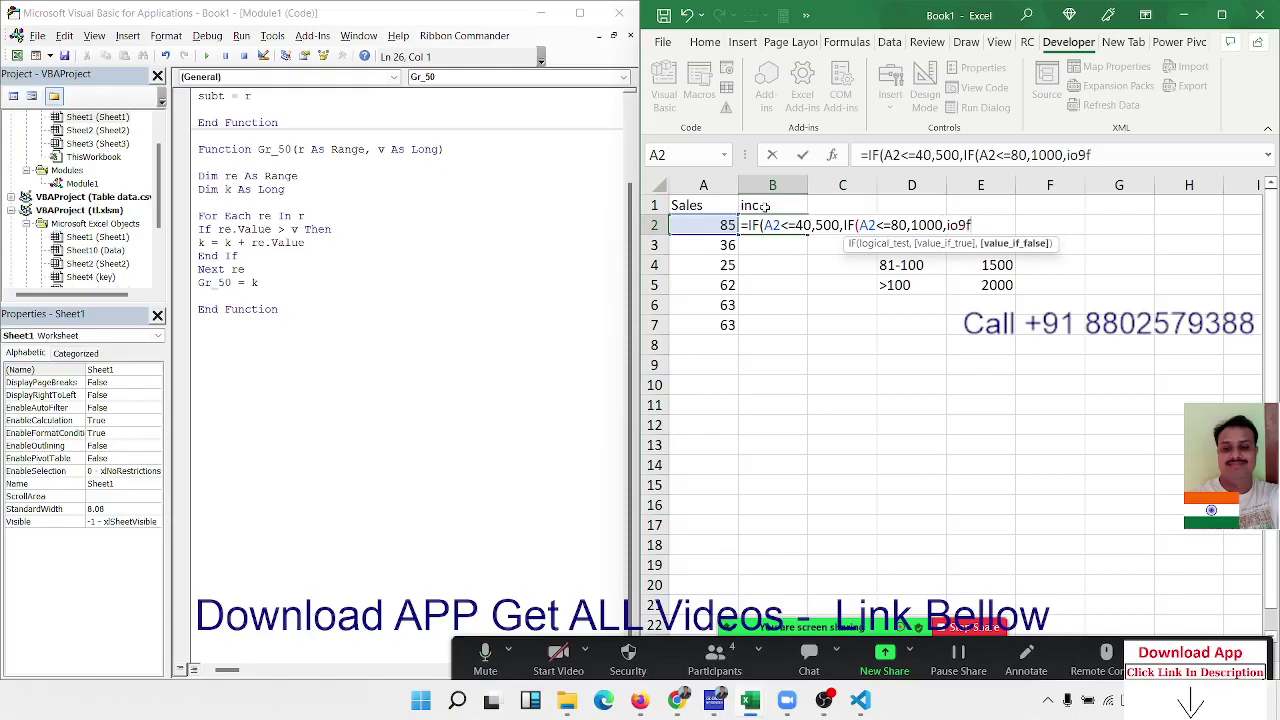
pyautogui.press('BackSpace')
pyautogui.press('BackSpace')
pyautogui.press('BackSpace')
pyautogui.write('if')
pyautogui.press('Tab')
# Complete B2's nested IF so A2<=100 returns 1500 and A2>=100 returns 2000.
pyautogui.write('A2')
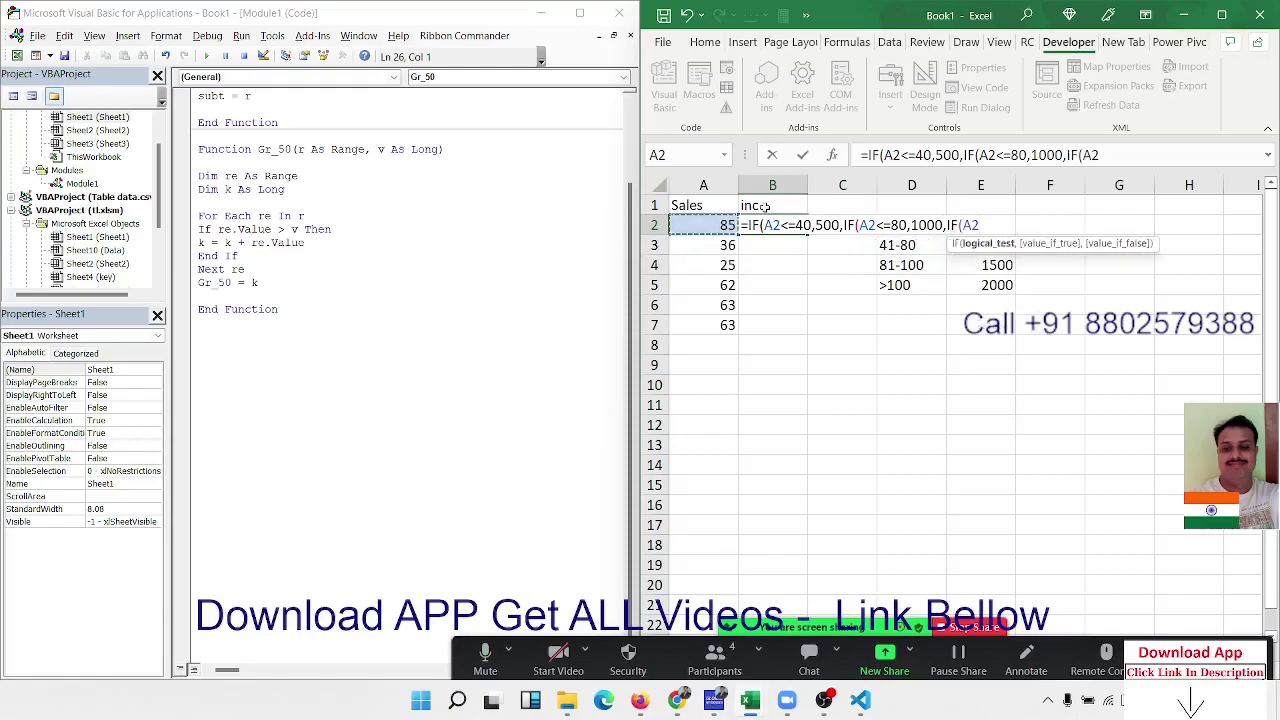
pyautogui.write('<=100,1500,if')
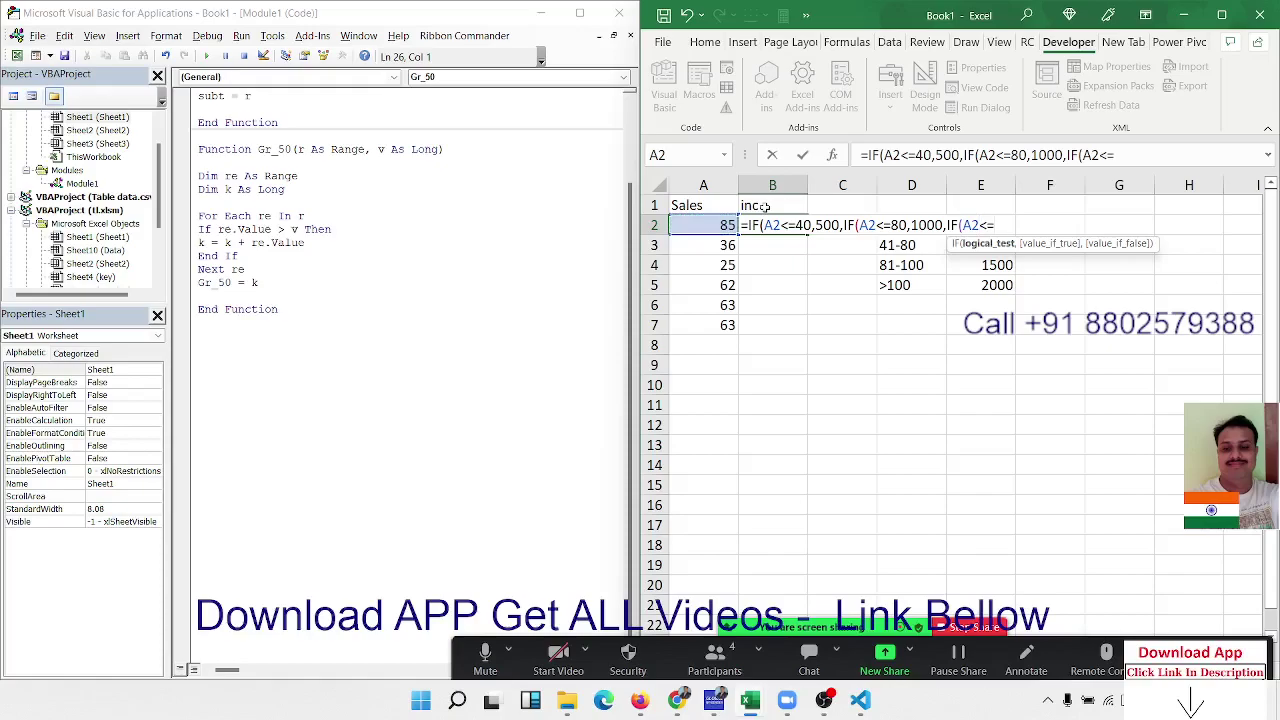
# In B2 type =IF(A2<=40,500,IF(A2<=80,1000,IF(… covering the 500 and 1000 slabs.
# Complete B2's nested IF so A2<=100 returns 1500 and A2>=100 returns 2000.
pyautogui.write('100,')
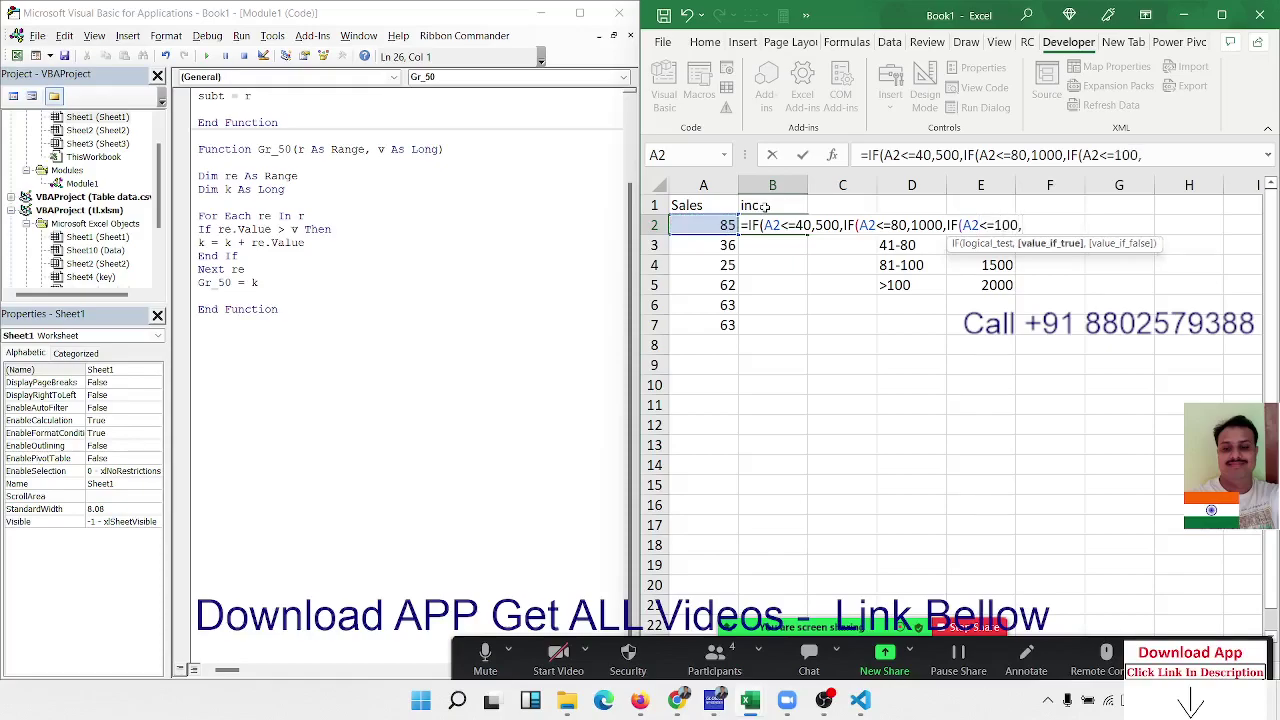
pyautogui.write('1500,if')
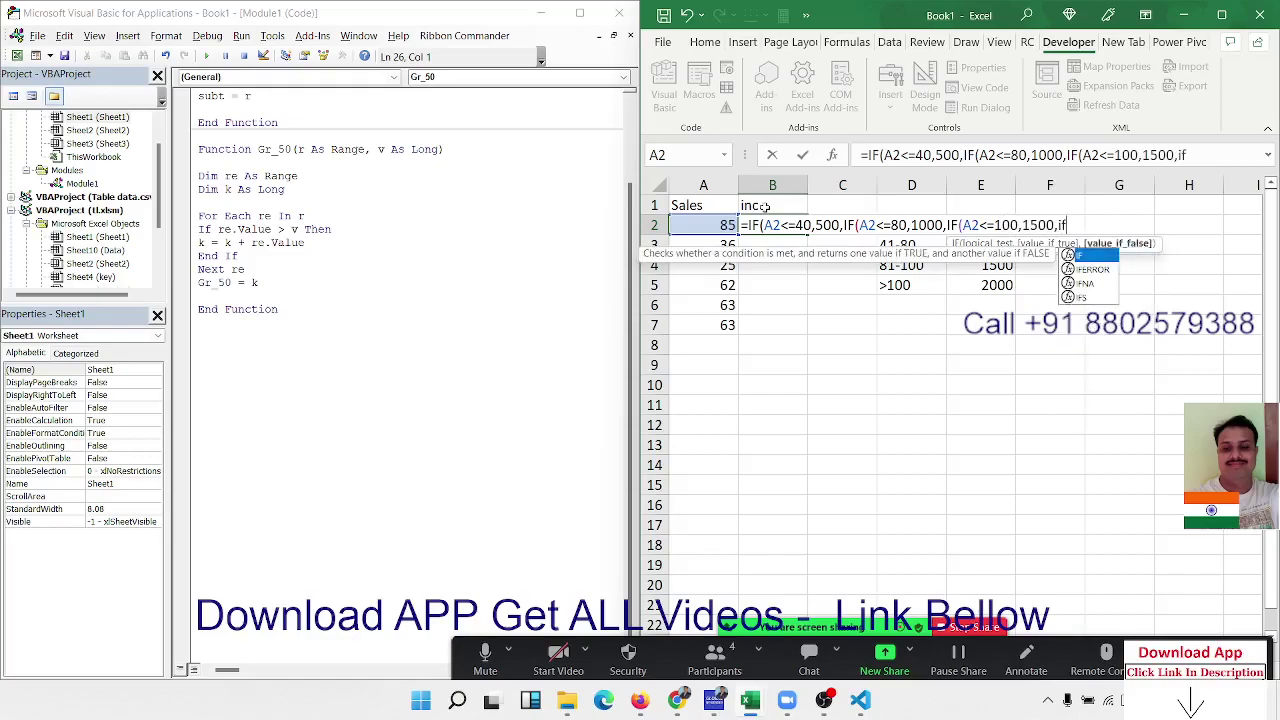
pyautogui.press('Tab')
pyautogui.write('A2>=')
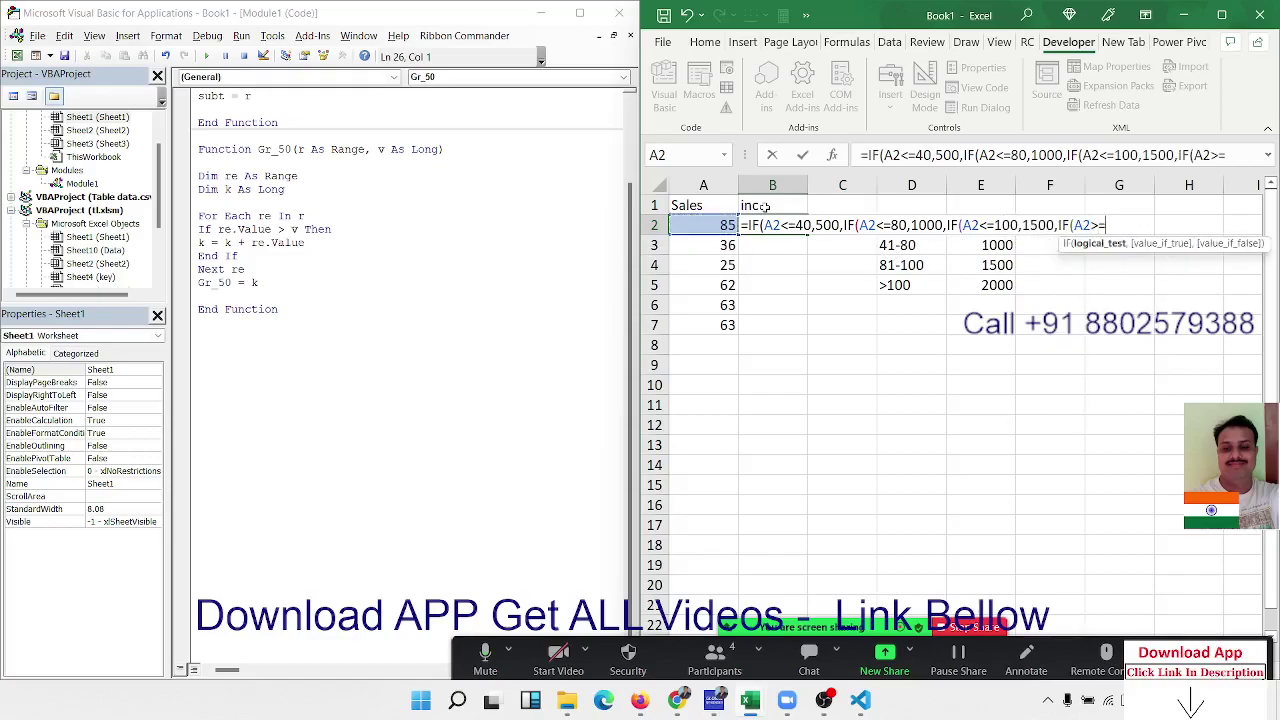
pyautogui.write('100,')
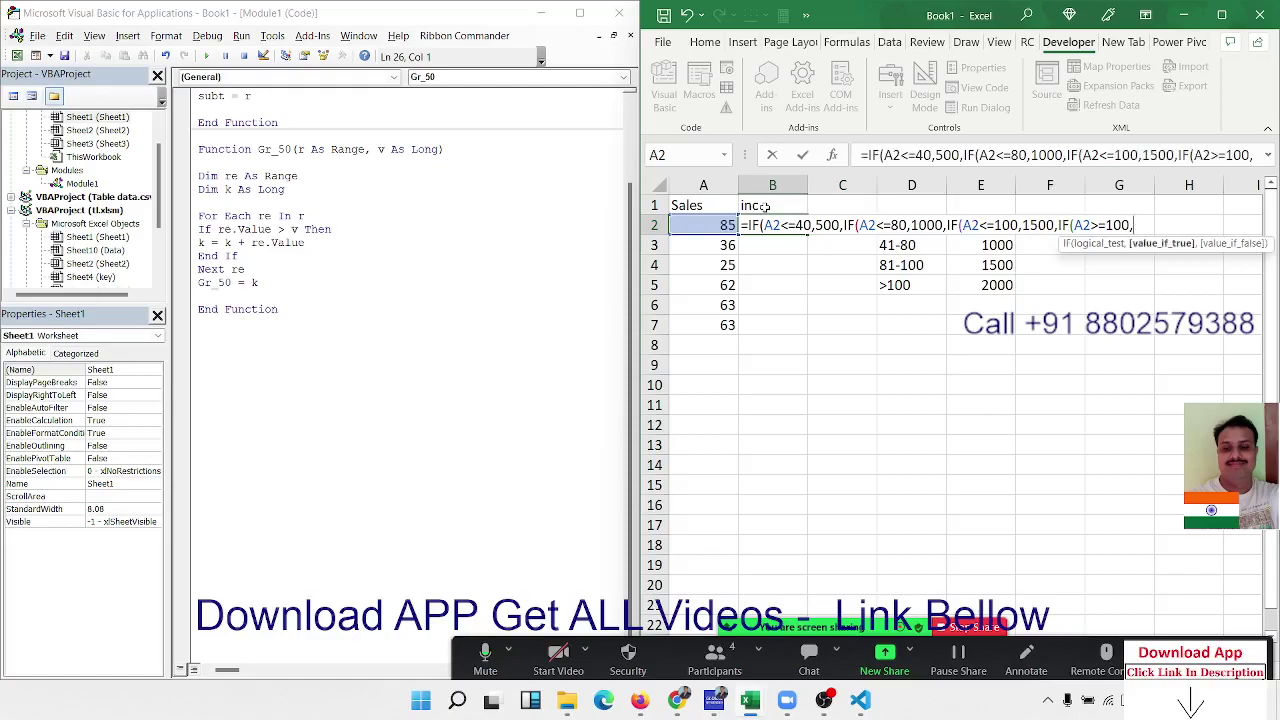
pyautogui.write('2000')
pyautogui.press('Return')
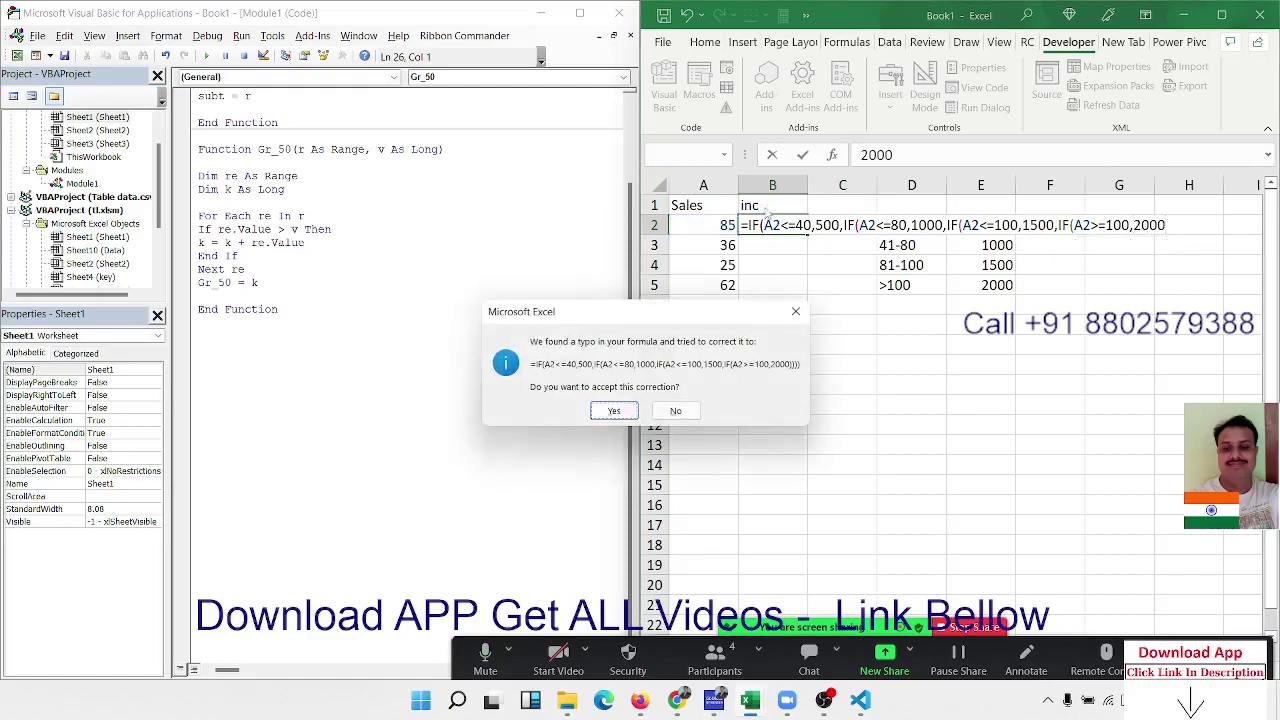
pyautogui.press('Return')
# Reopen B2 to review the nested IF formula, leaving it unchanged.
pyautogui.press('Up')
pyautogui.press('F2')
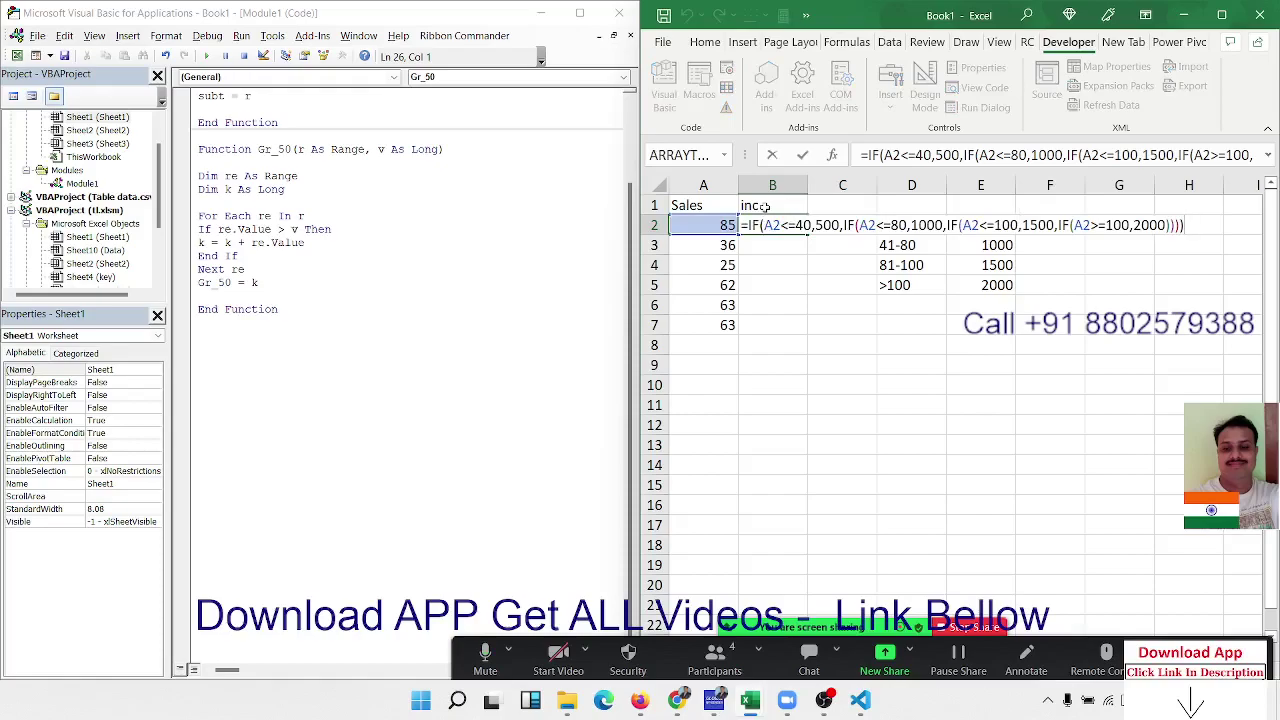
pyautogui.press('Escape')
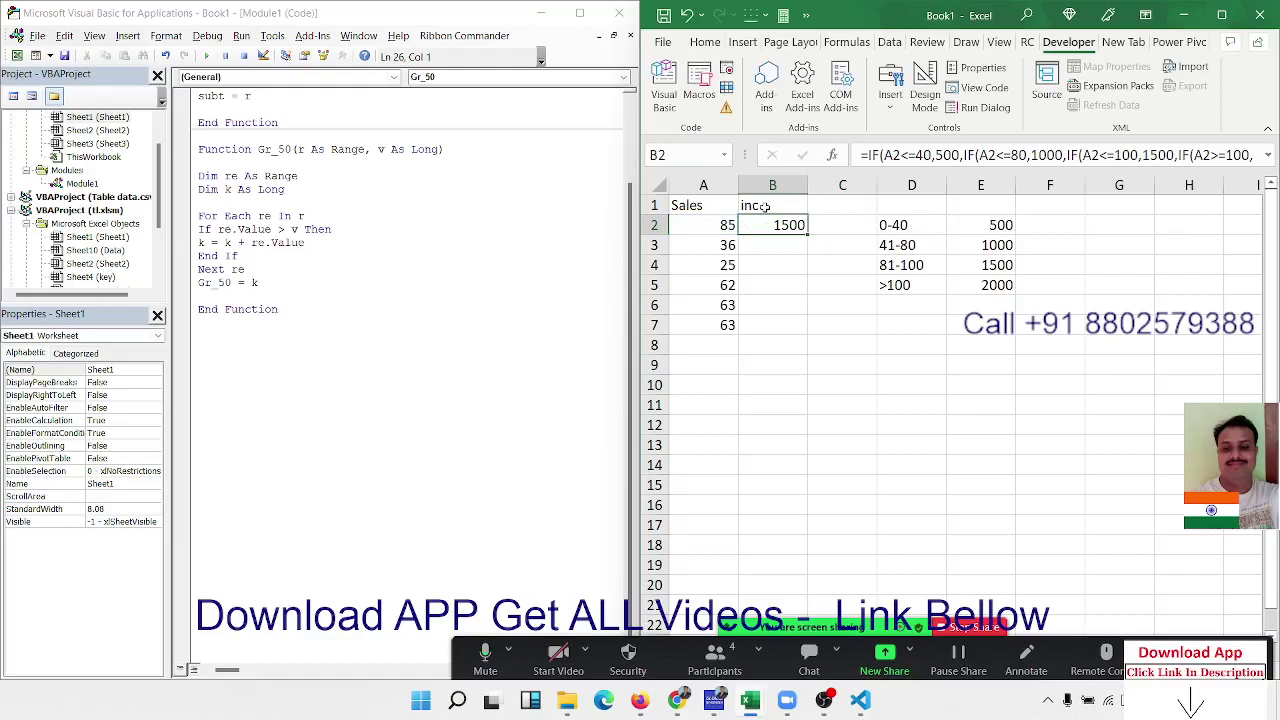
# Start a new Function inc(n As Long) below the last function in Module1.
pyautogui.click(284, 382)
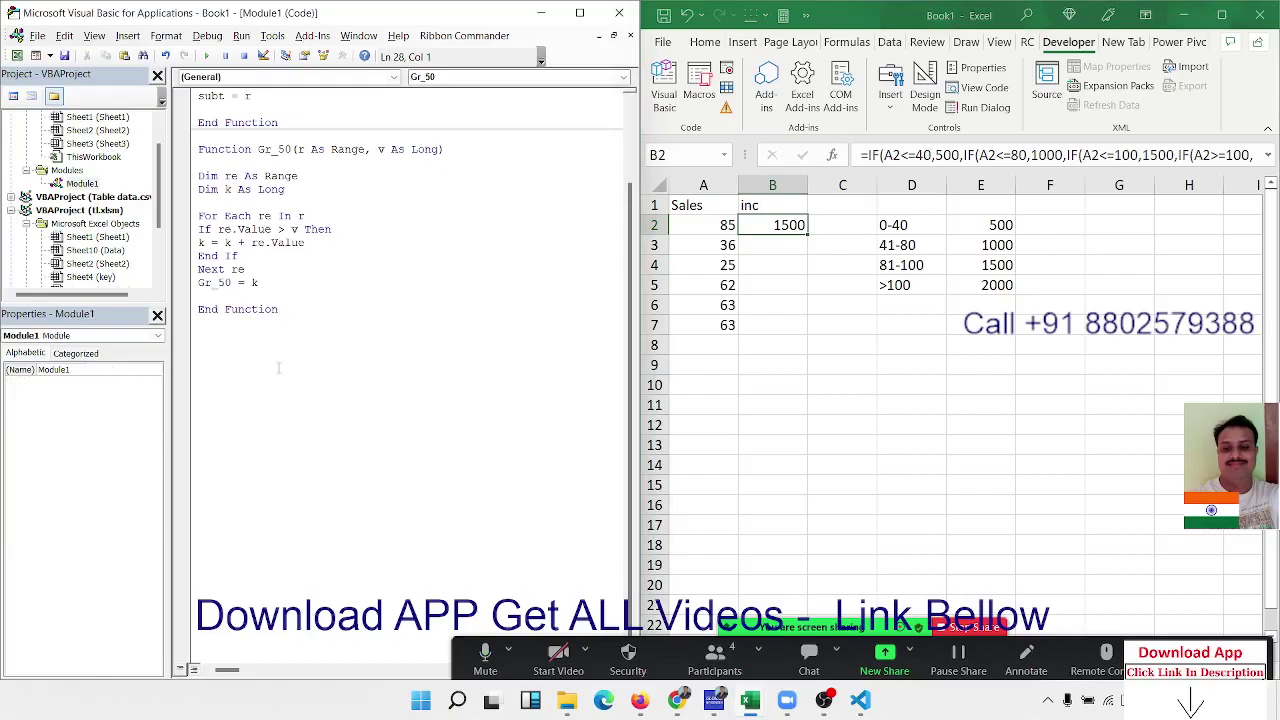
pyautogui.click(261, 342)
pyautogui.write('f')
pyautogui.write('unct')
pyautogui.write('ion ')
pyautogui.write('inc')
pyautogui.write('(')
pyautogui.write('n')
pyautogui.write(' as Lo')
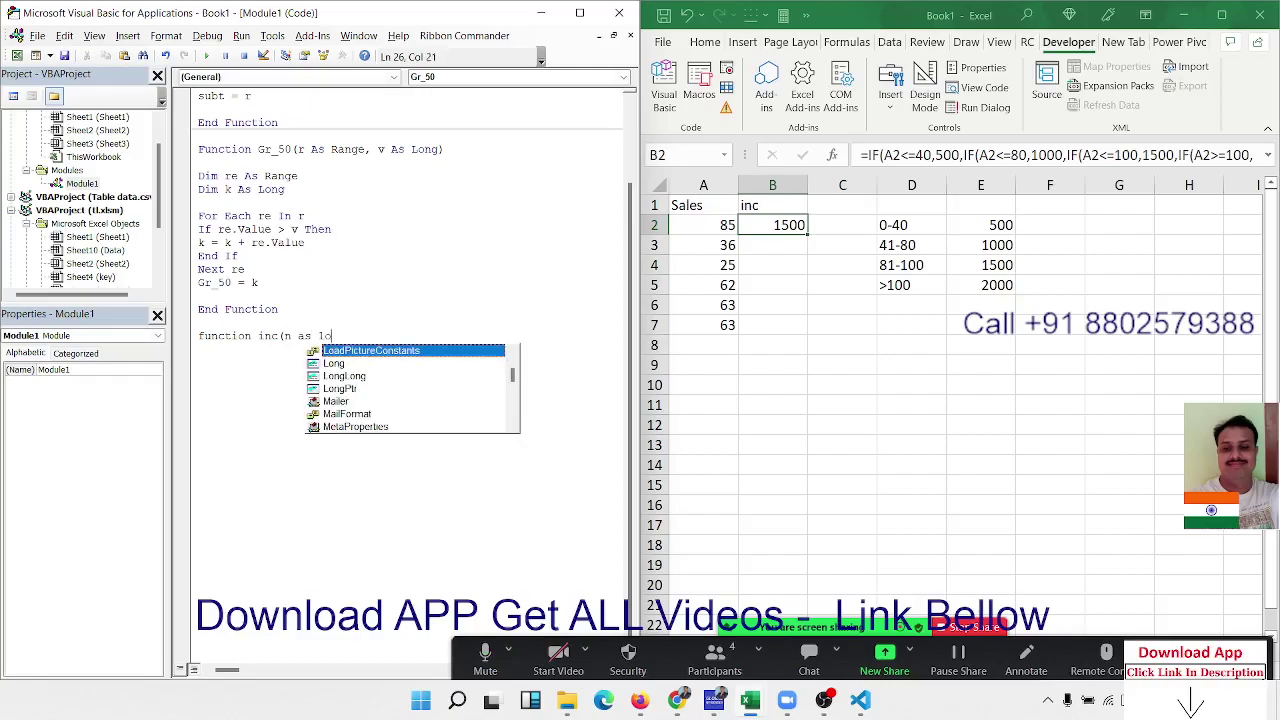
pyautogui.write('ng')
pyautogui.press('Tab')
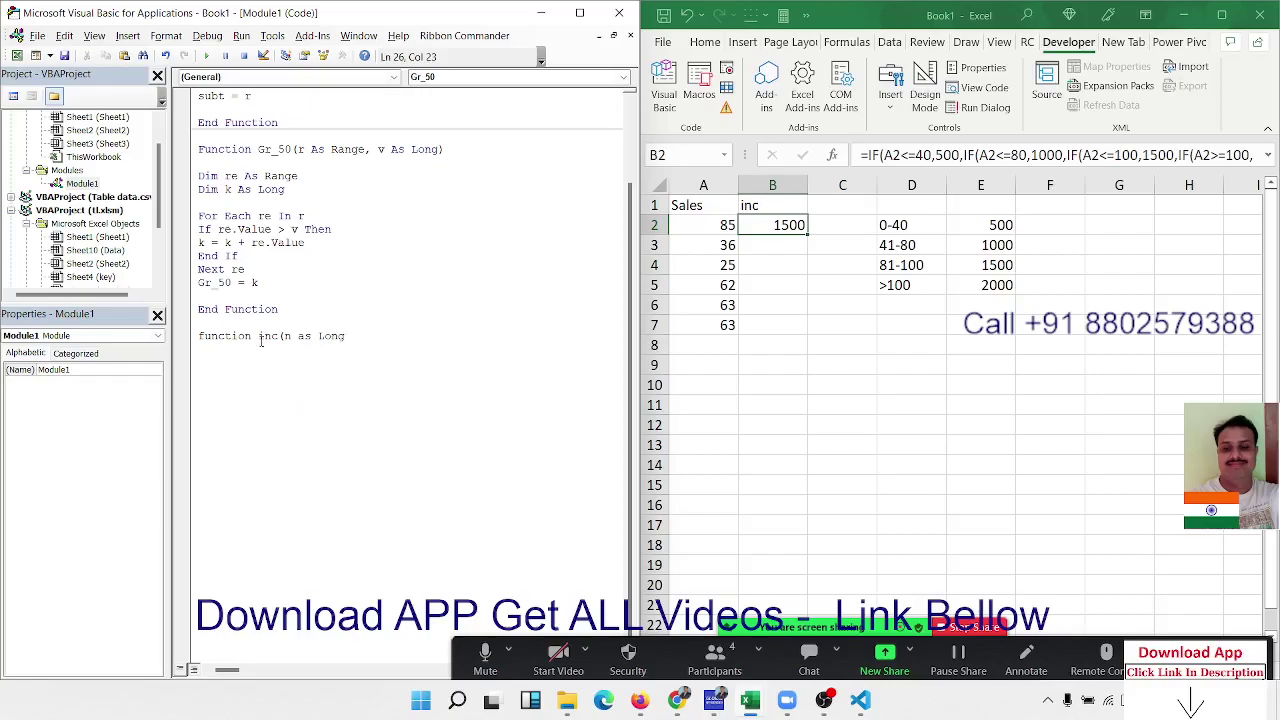
pyautogui.press('Return')
pyautogui.press('Return')
pyautogui.press('Return')
pyautogui.press('Return')
pyautogui.press('Return')
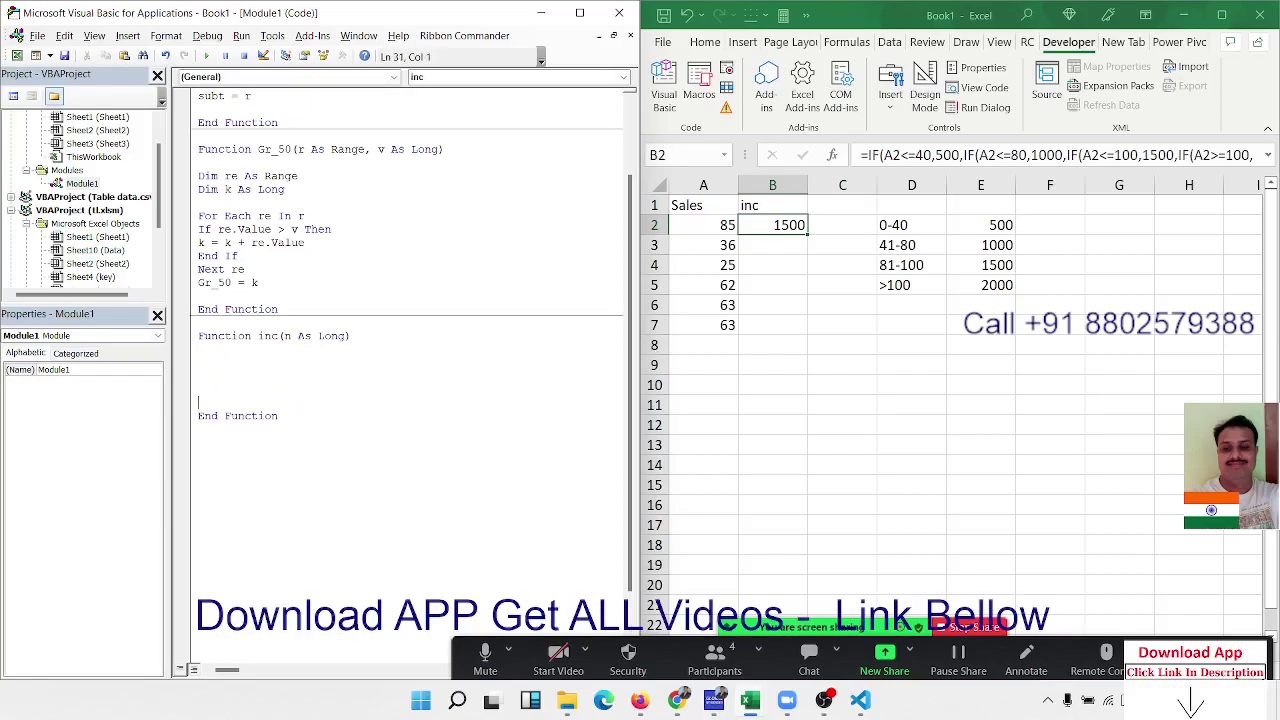
# Declare Dim r As Long inside inc and begin a Select Case r line.
pyautogui.click(199, 362)
pyautogui.write('dim ')
pyautogui.write('r as ')
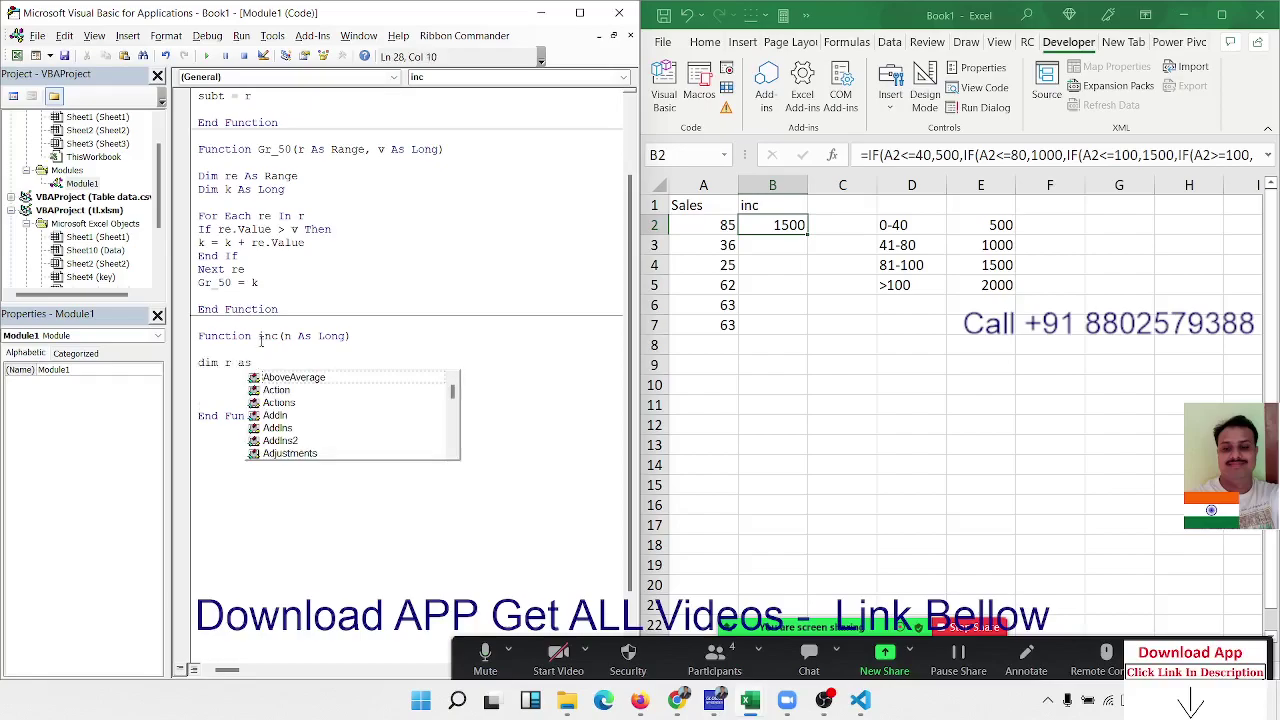
pyautogui.write('Long')
pyautogui.press('Escape')
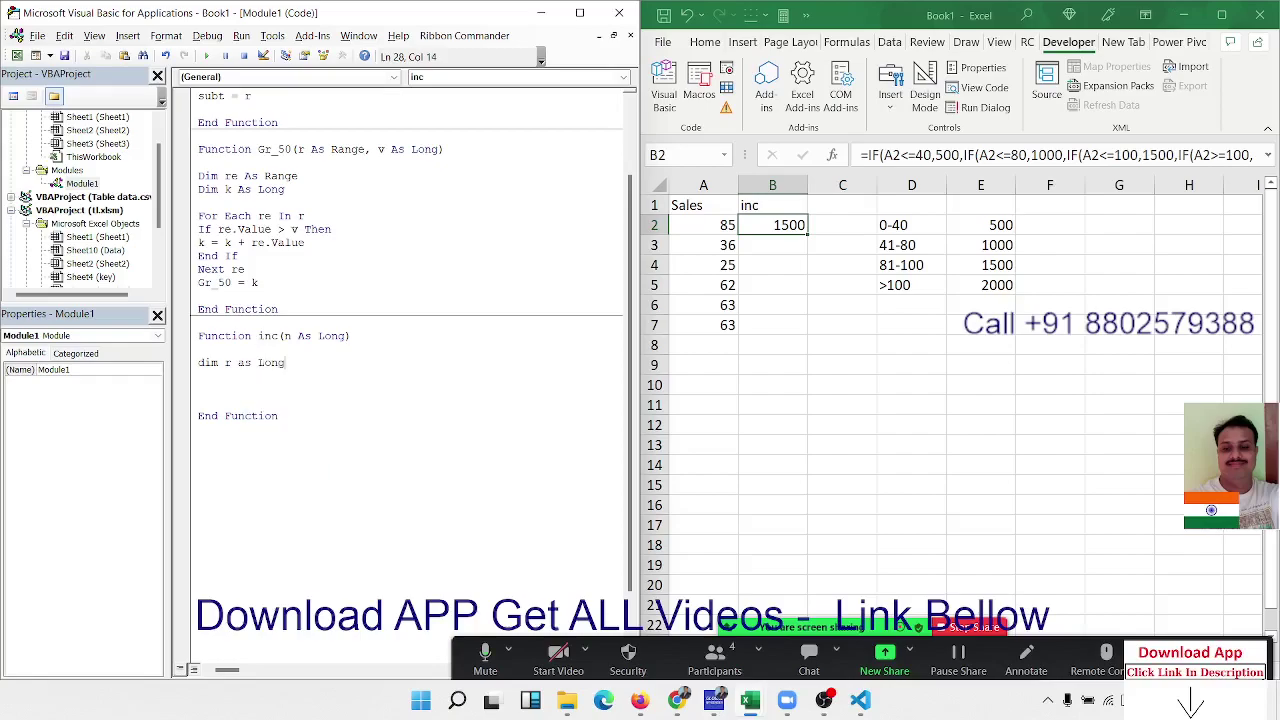
pyautogui.press('Return')
pyautogui.press('Return')
pyautogui.write('s')
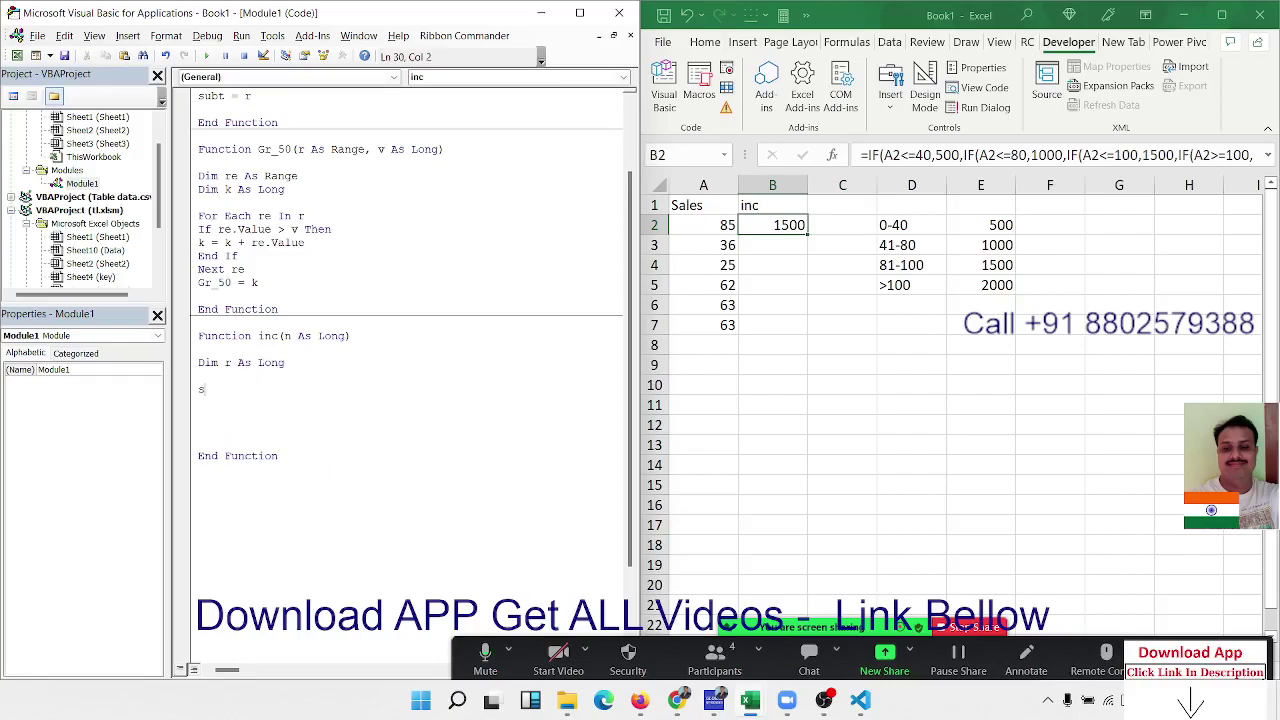
pyautogui.write('elect ')
pyautogui.write('case r')
# Change the test to Select Case n and add Case 0 To 40 with r = 500.
pyautogui.press('BackSpace')
pyautogui.write('n')
pyautogui.press('Return')
pyautogui.press('Return')
pyautogui.write('case ')
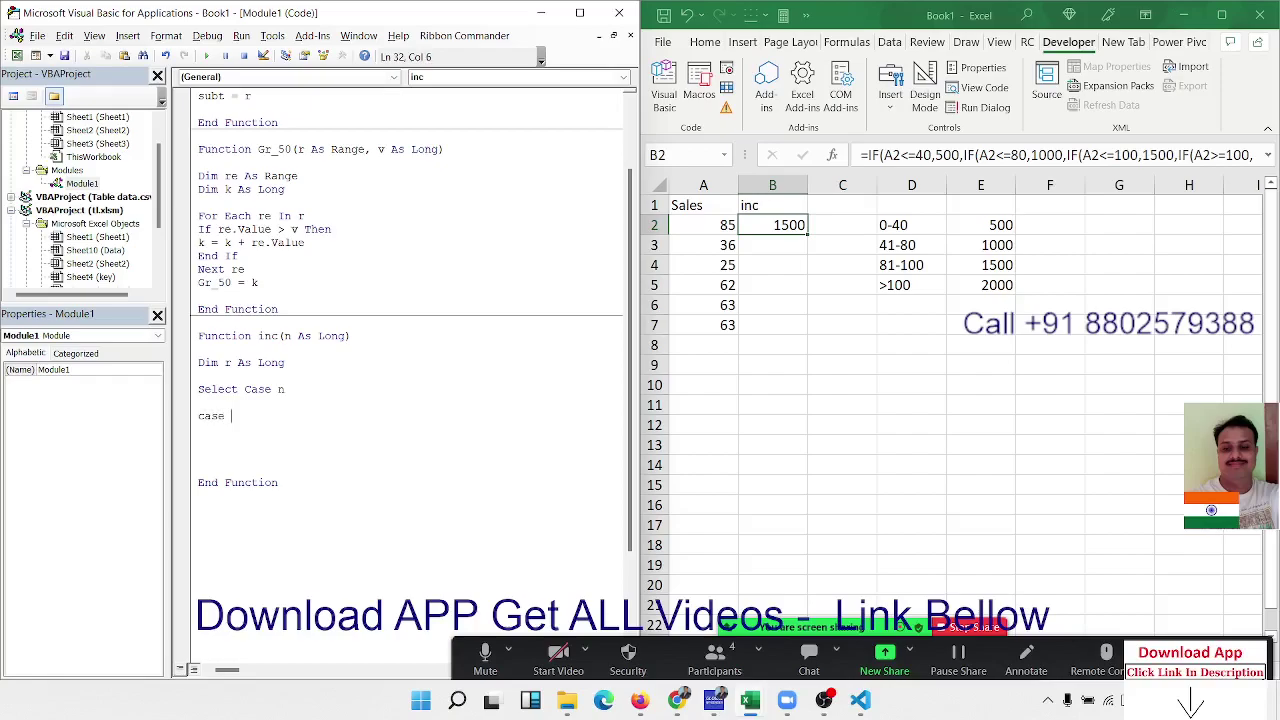
pyautogui.write('0 t')
pyautogui.write('o 40')
pyautogui.press('Return')
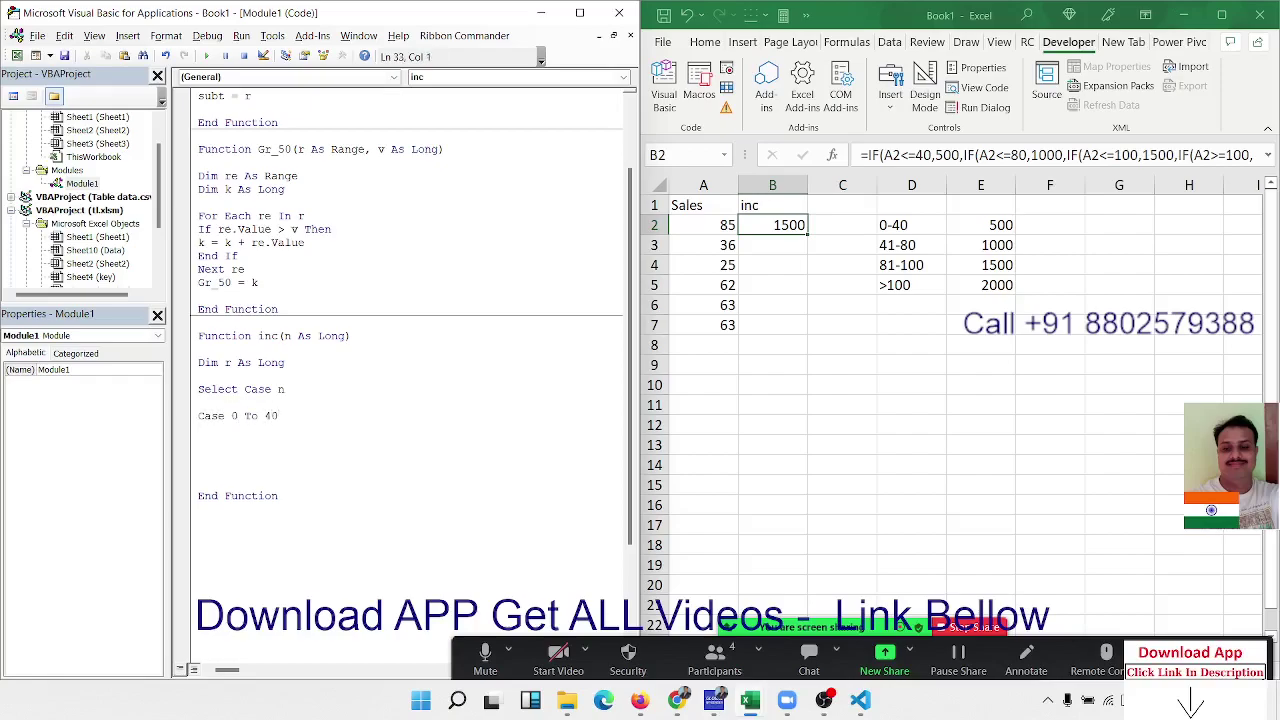
pyautogui.write('r = 5')
pyautogui.write('00')
# Add the Case 41 - 80 band setting r = 10000.
pyautogui.press('Return')
pyautogui.write('case ')
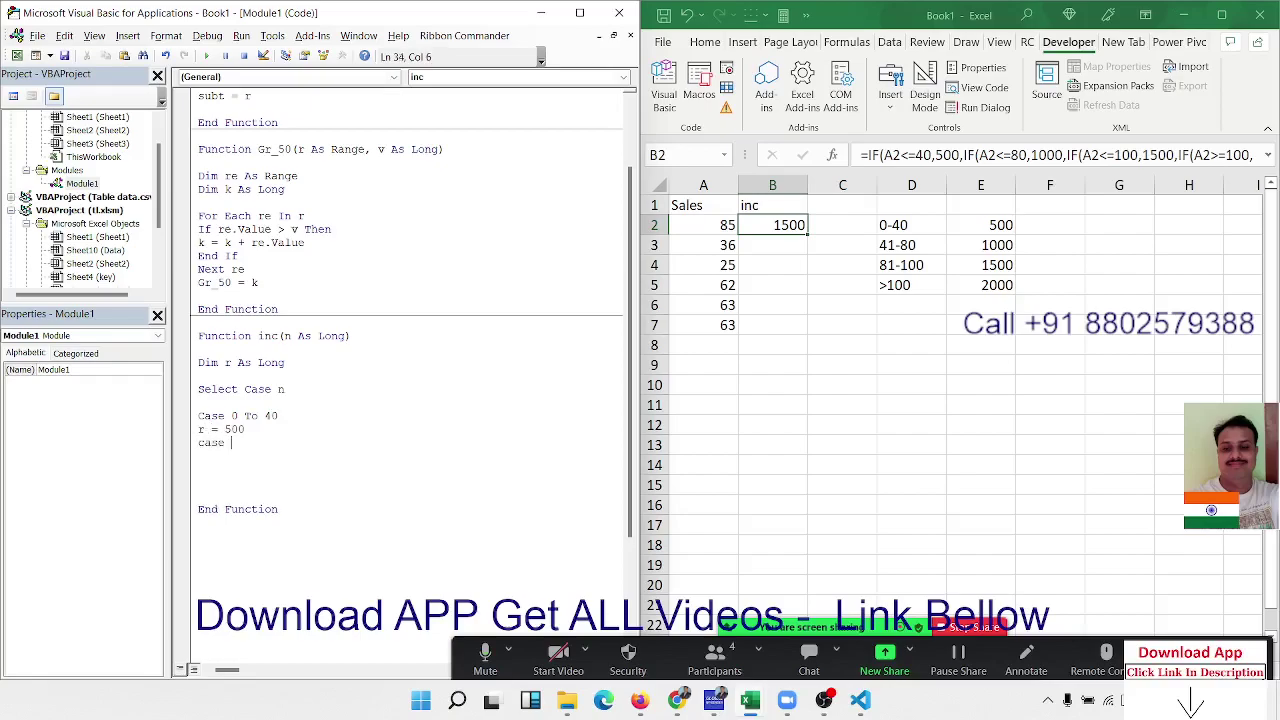
pyautogui.write('41 ')
pyautogui.write('- 80')
pyautogui.press('Return')
pyautogui.write('r = ')
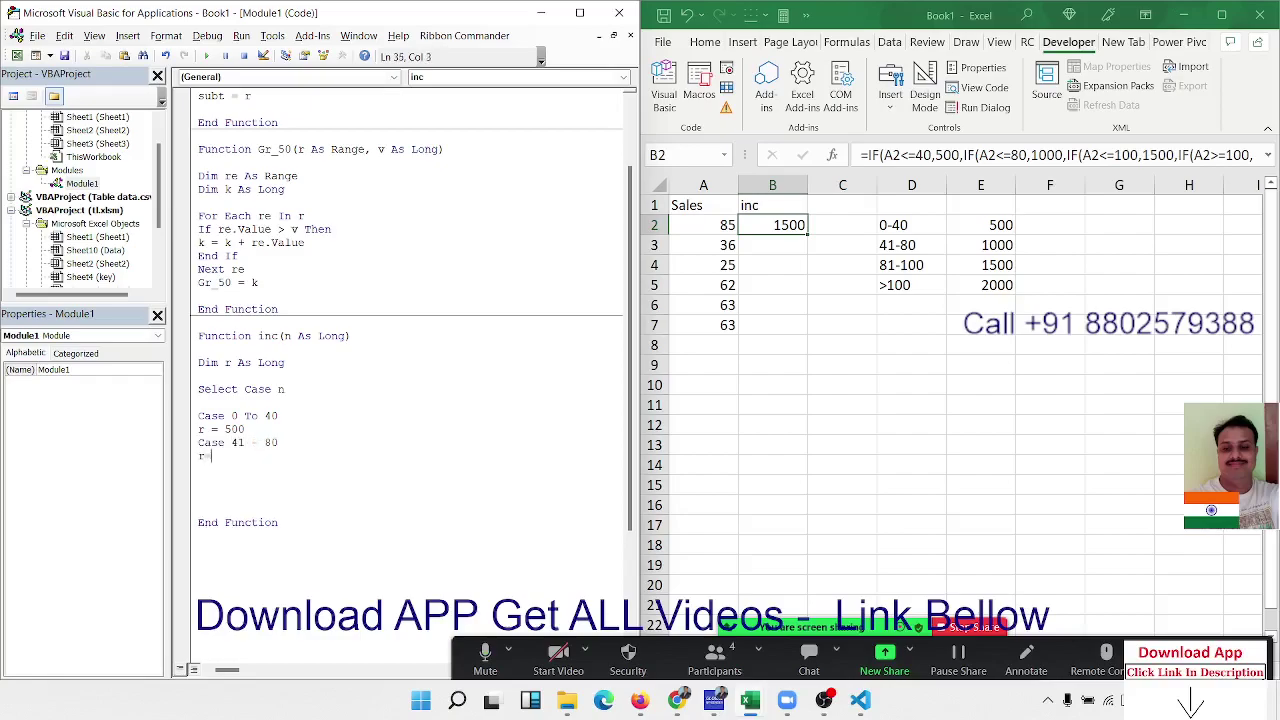
pyautogui.write('10000')
pyautogui.press('Return')
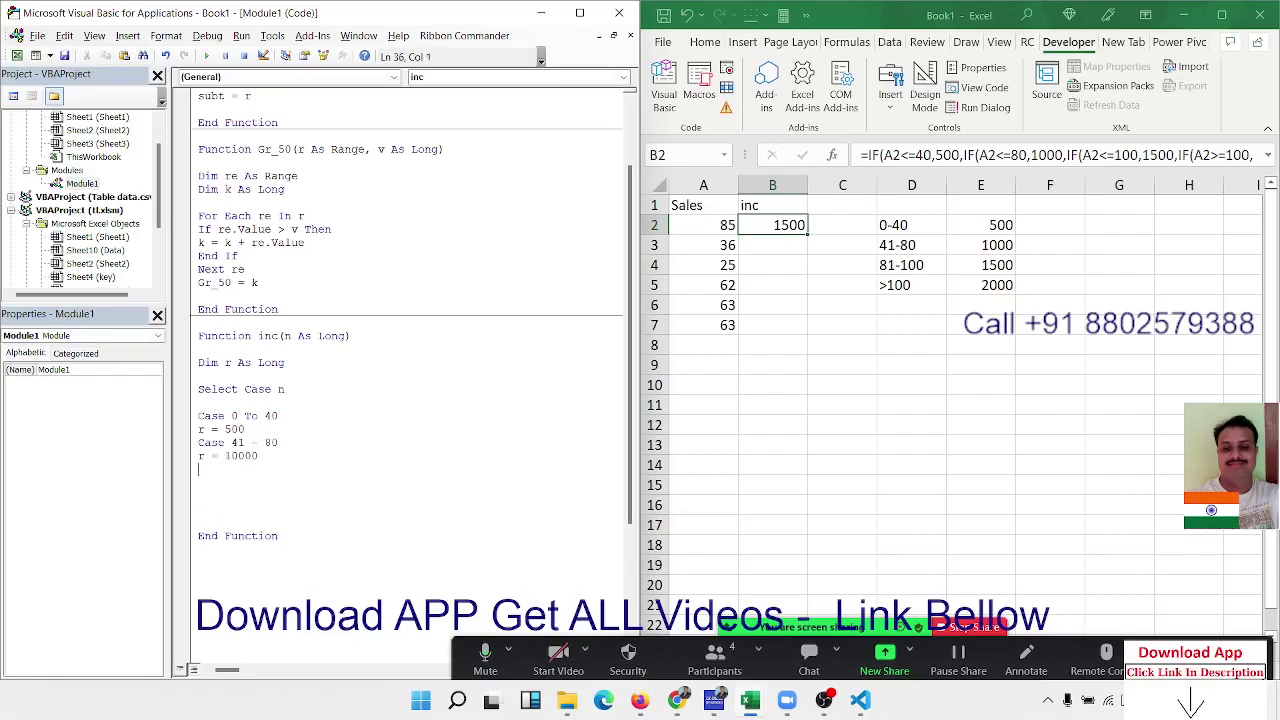
# Add Case 81 - 100 with r = 1500, dismissing a compile error midway.
pyautogui.write('case ')
pyautogui.write('81-')
pyautogui.write('100')
pyautogui.press('Return')
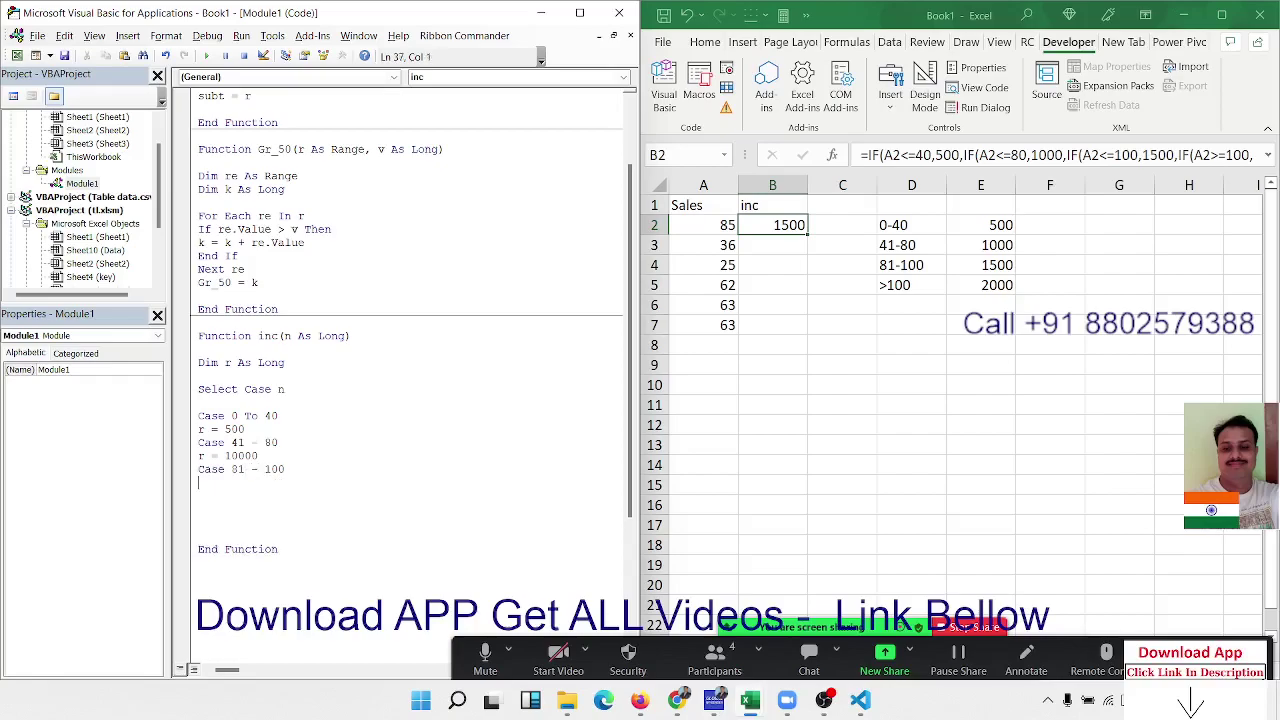
pyautogui.write('r=')
pyautogui.press('Up')
pyautogui.press('Return')
pyautogui.press('Down')
pyautogui.write('15')
pyautogui.write('00')
pyautogui.press('Return')
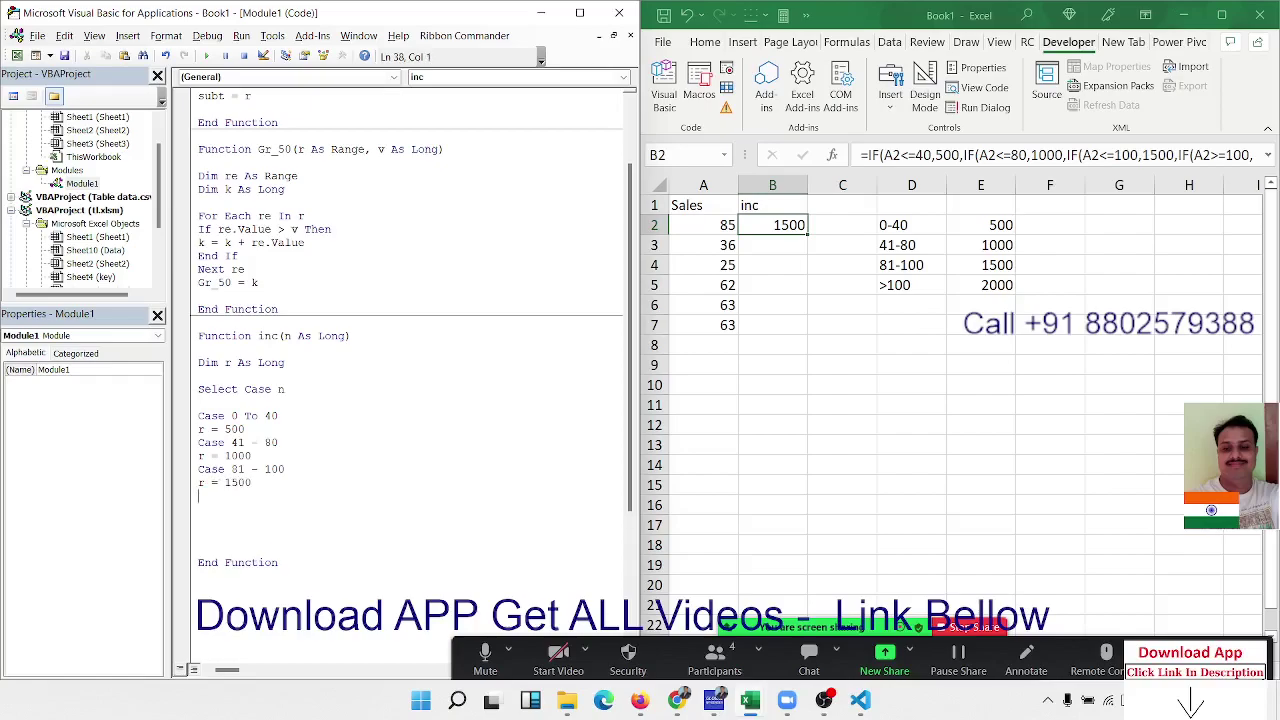
# Add Case Is > 100 with r = 2000, close with End Select, and begin inc =.
pyautogui.write('case ')
pyautogui.write('is>100')
pyautogui.press('Return')
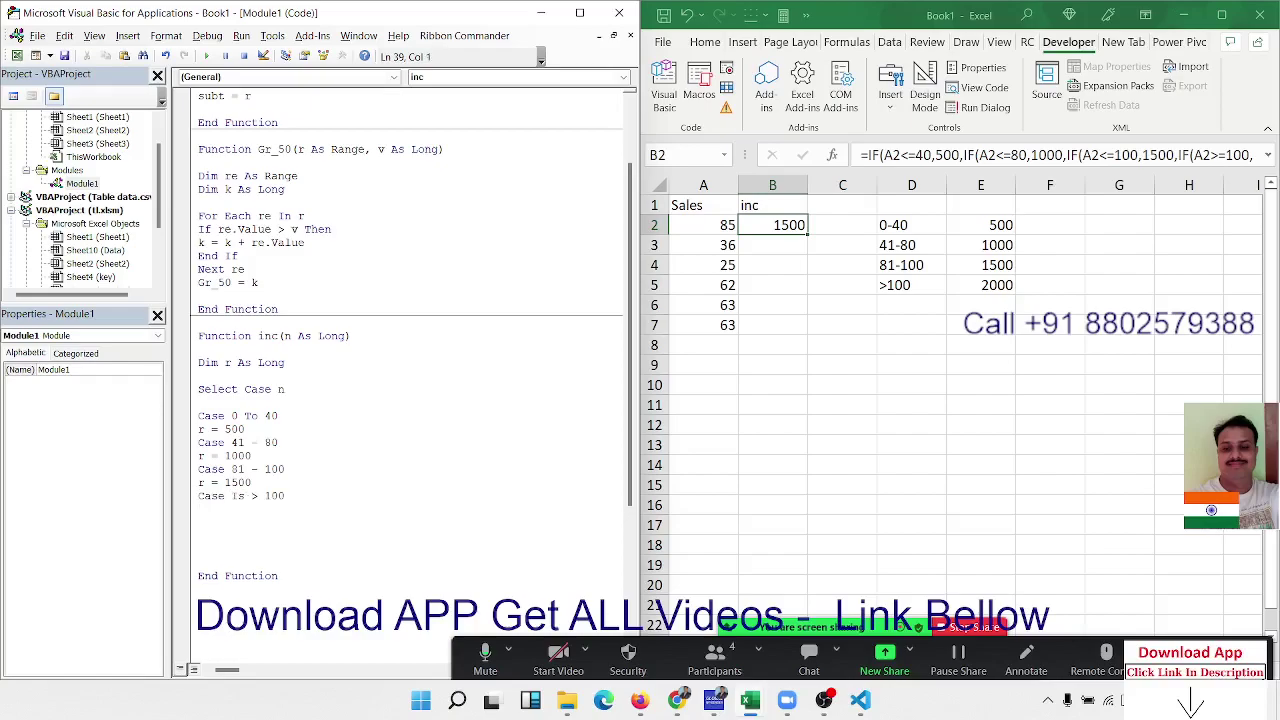
pyautogui.write('r=2')
pyautogui.write('000')
pyautogui.press('Return')
pyautogui.write('end ')
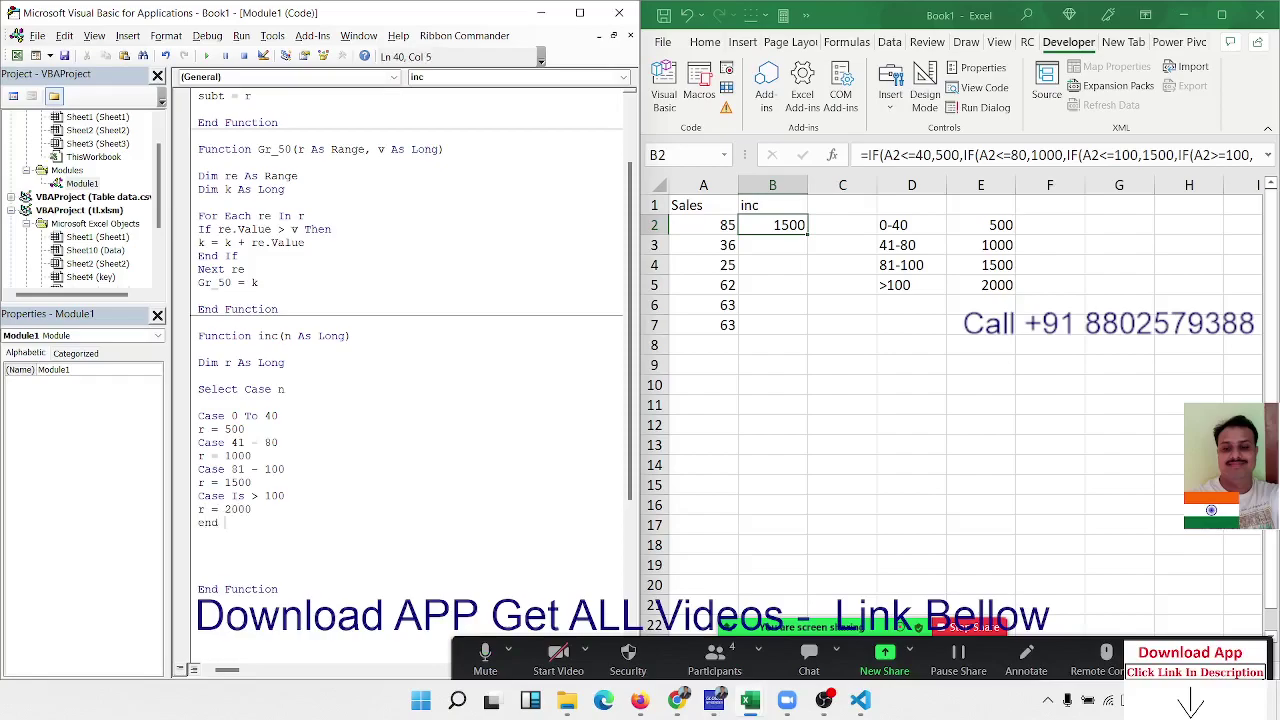
pyautogui.write('select')
pyautogui.press('Return')
pyautogui.press('Return')
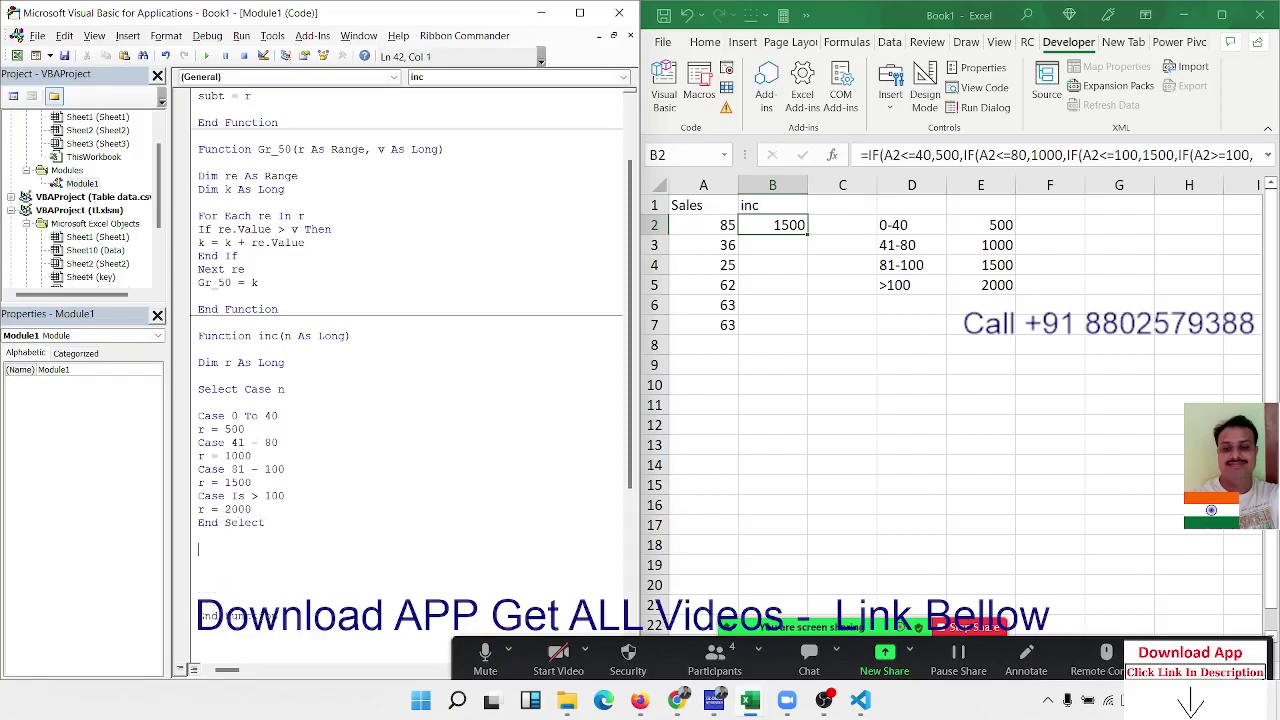
pyautogui.write('in')
pyautogui.write('c=r')
# Enter =inc(A3) in B3, returning 500 for the sales of 36.
pyautogui.click(199, 535)
pyautogui.click(746, 253)
pyautogui.write('=in')
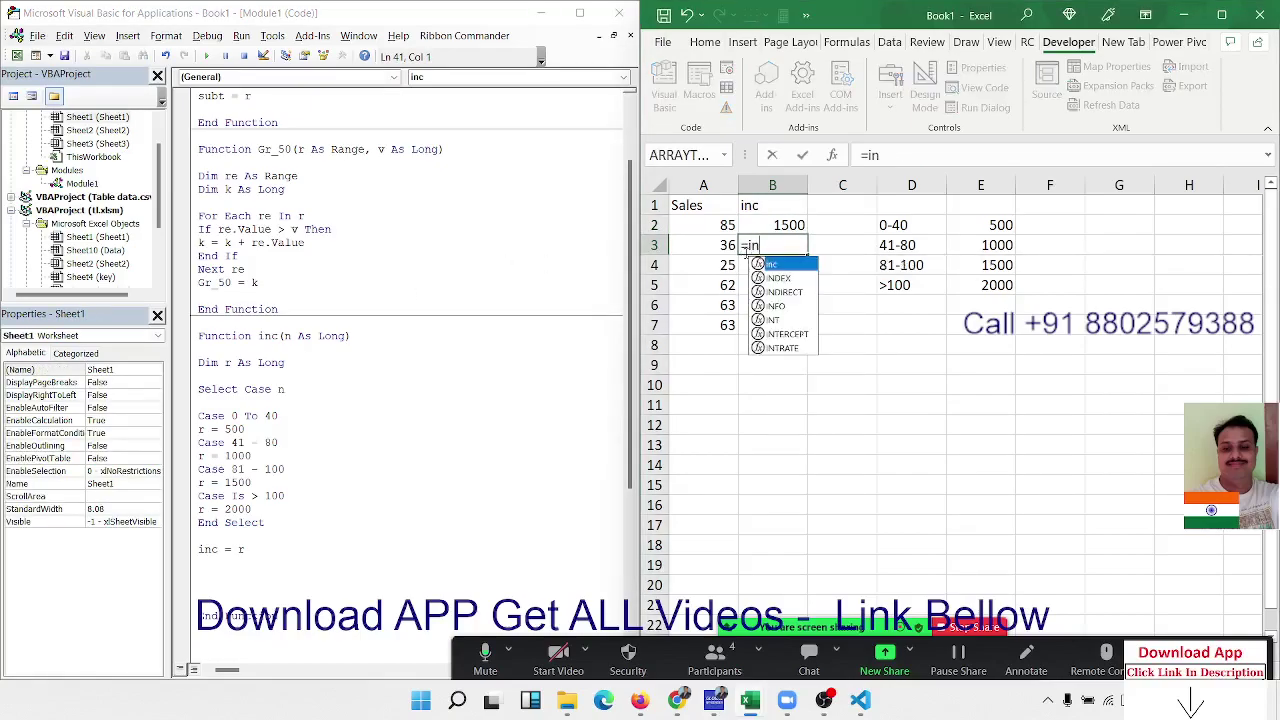
pyautogui.write('c(')
pyautogui.press('Left')
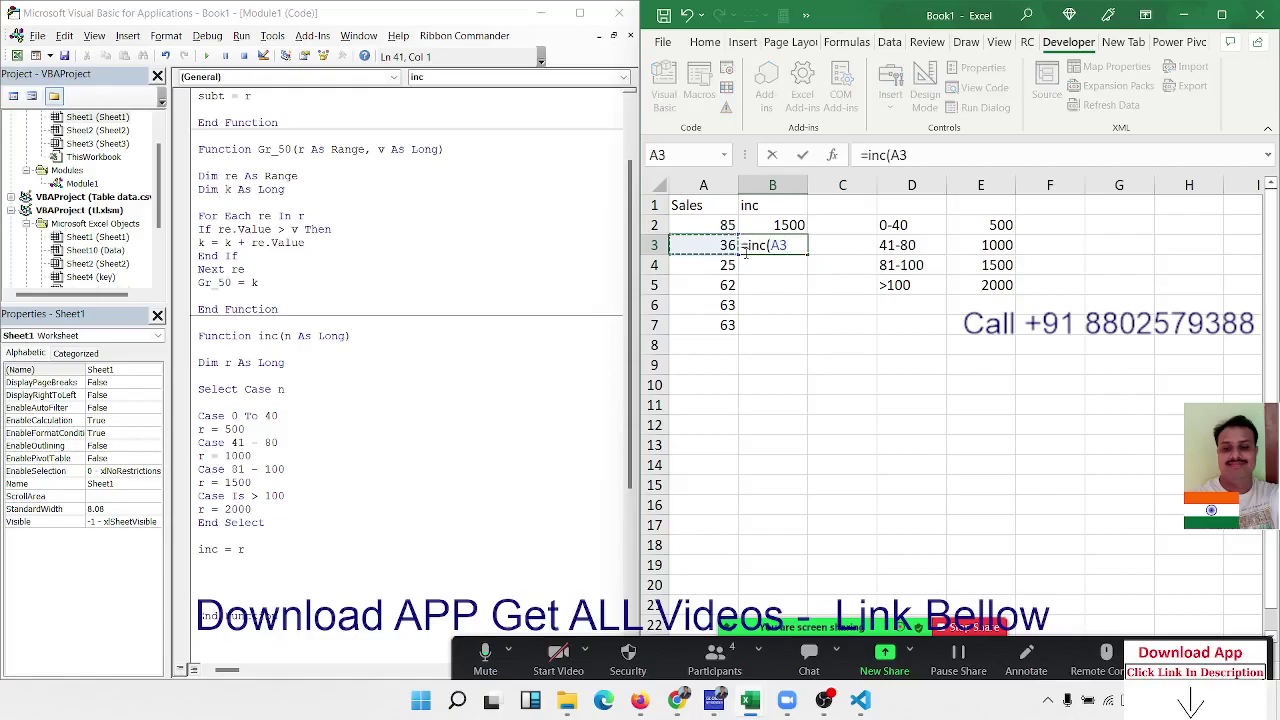
pyautogui.press('Return')
# Reselect B3, then open B2's nested IF formula for comparison and commit it.
pyautogui.click(745, 253)
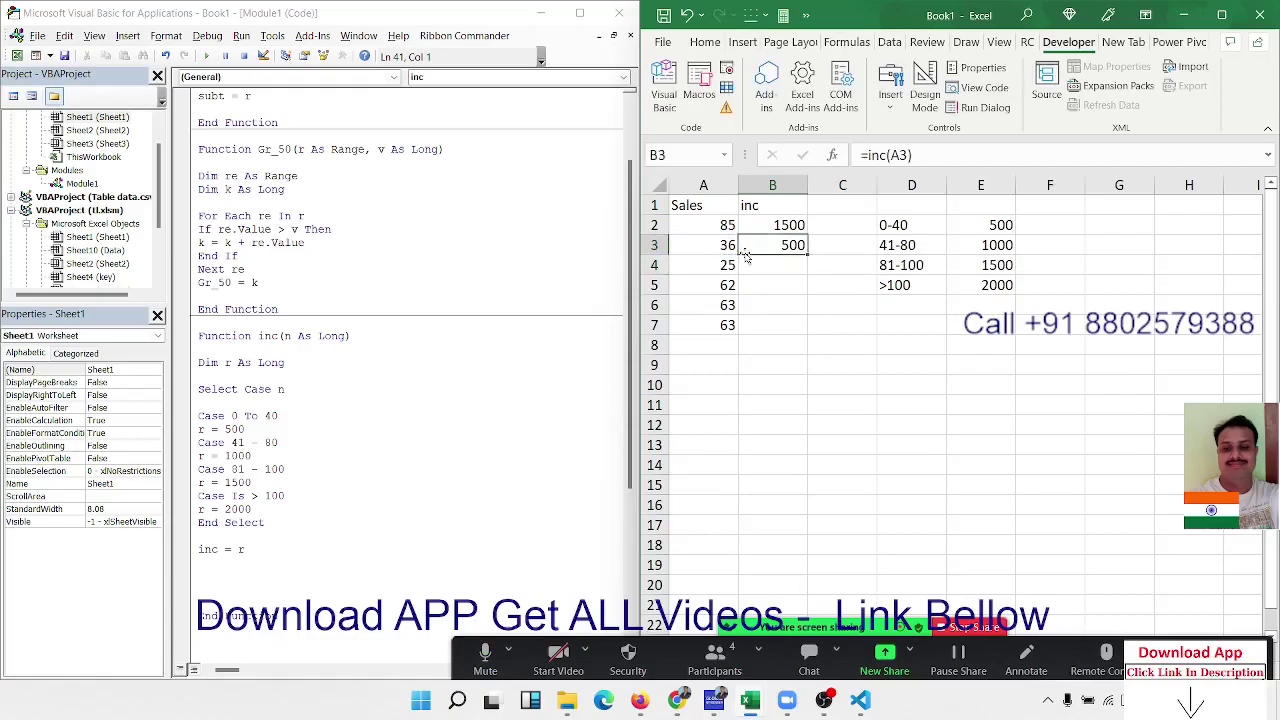
pyautogui.press('Up')
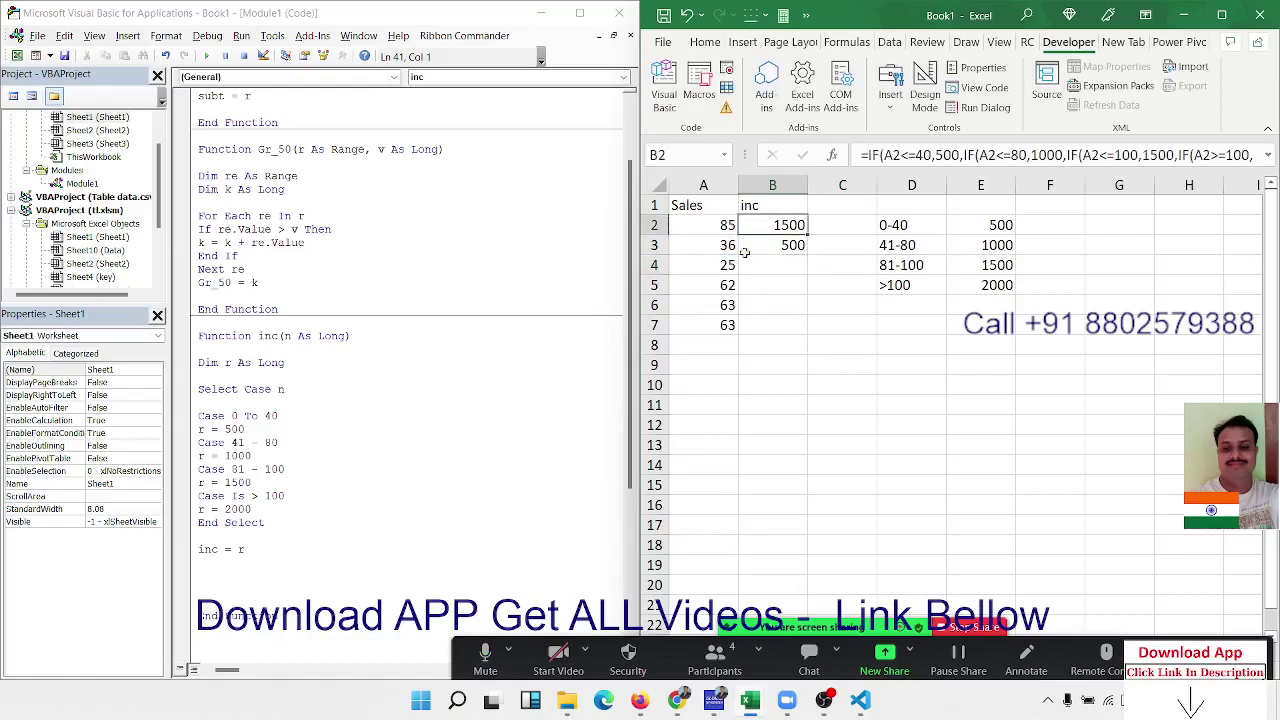
pyautogui.press('F2')
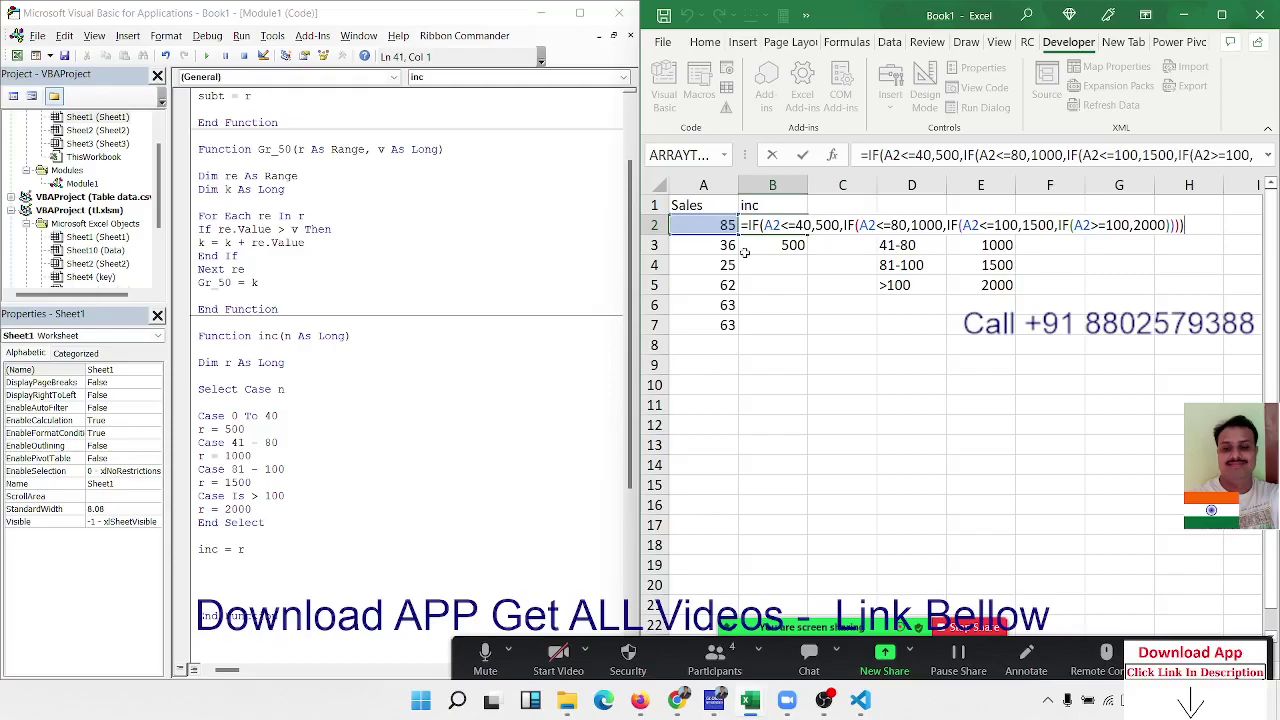
pyautogui.press('Return')
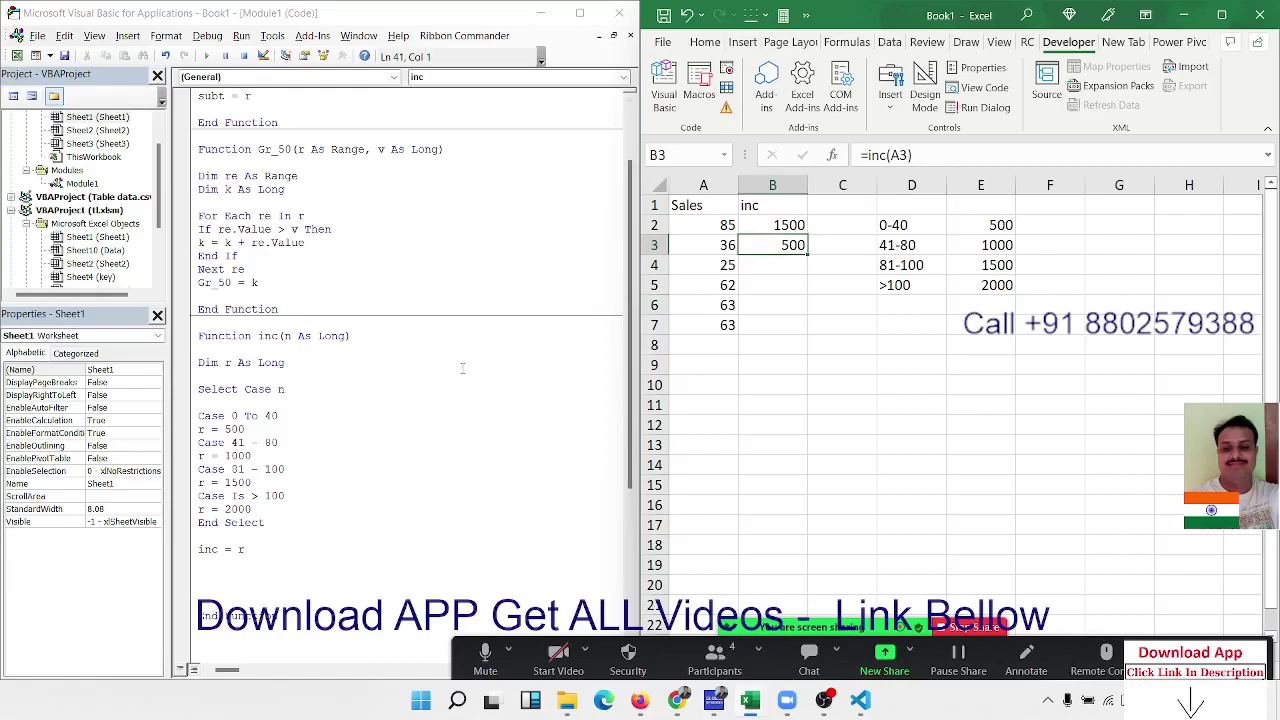
# Try saving the workbook as an Excel Add-in in the AddIns folder, then close the dialog.
pyautogui.click(668, 46)
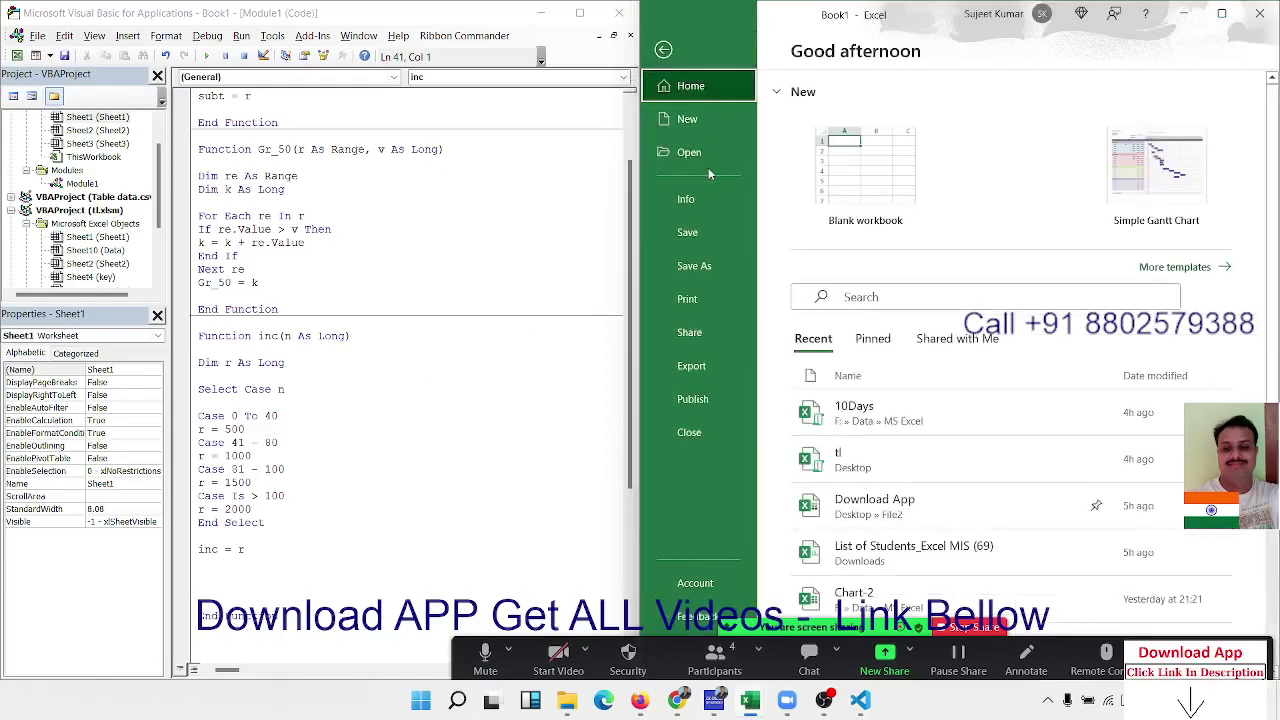
pyautogui.click(700, 266)
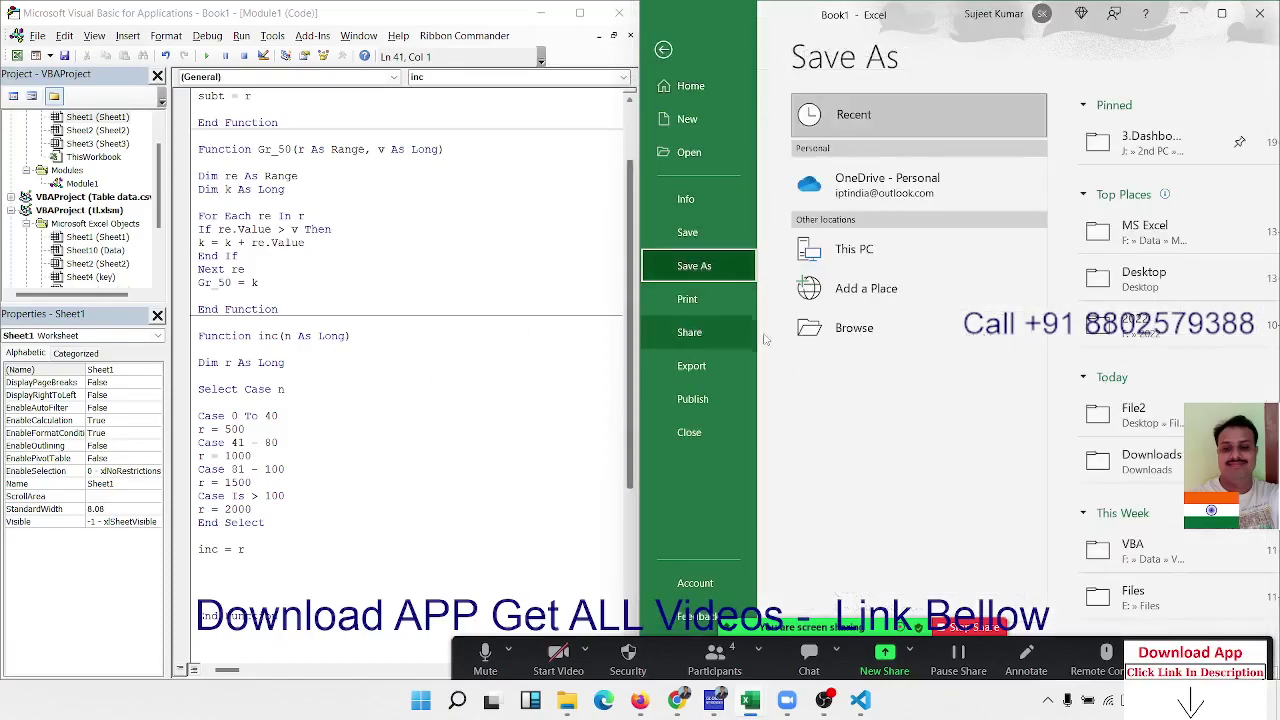
pyautogui.click(854, 328)
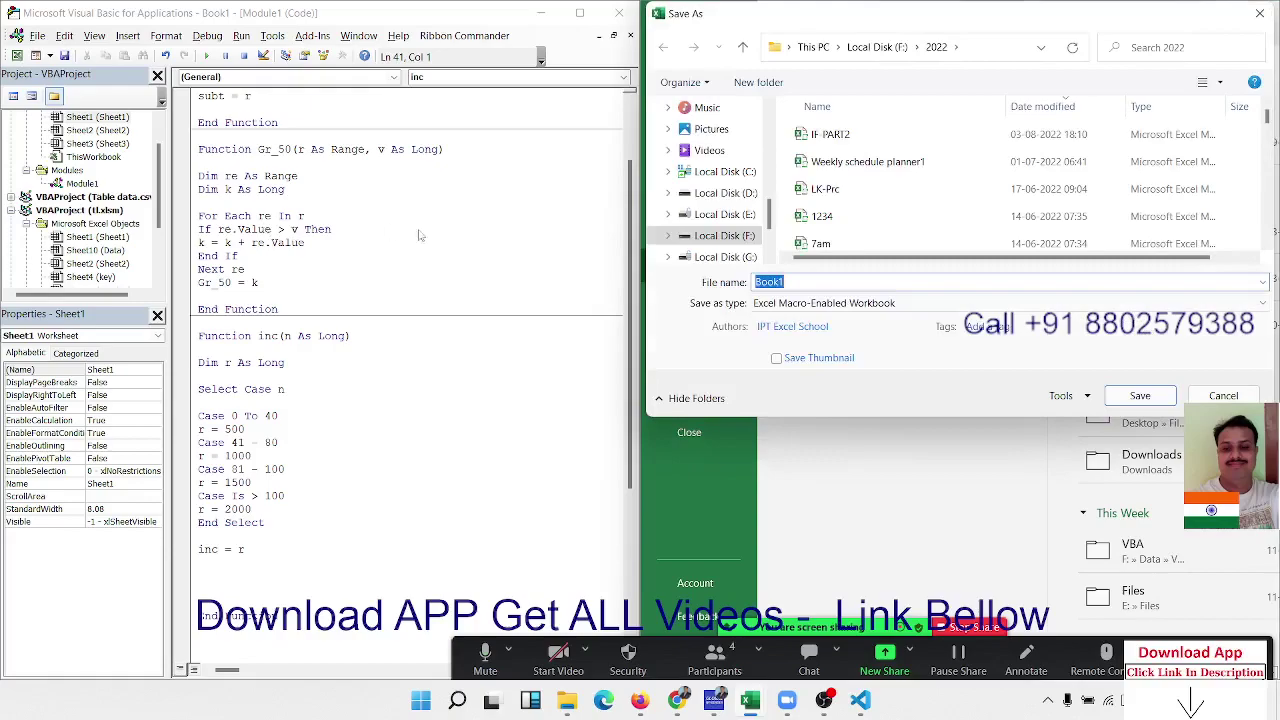
pyautogui.click(790, 304)
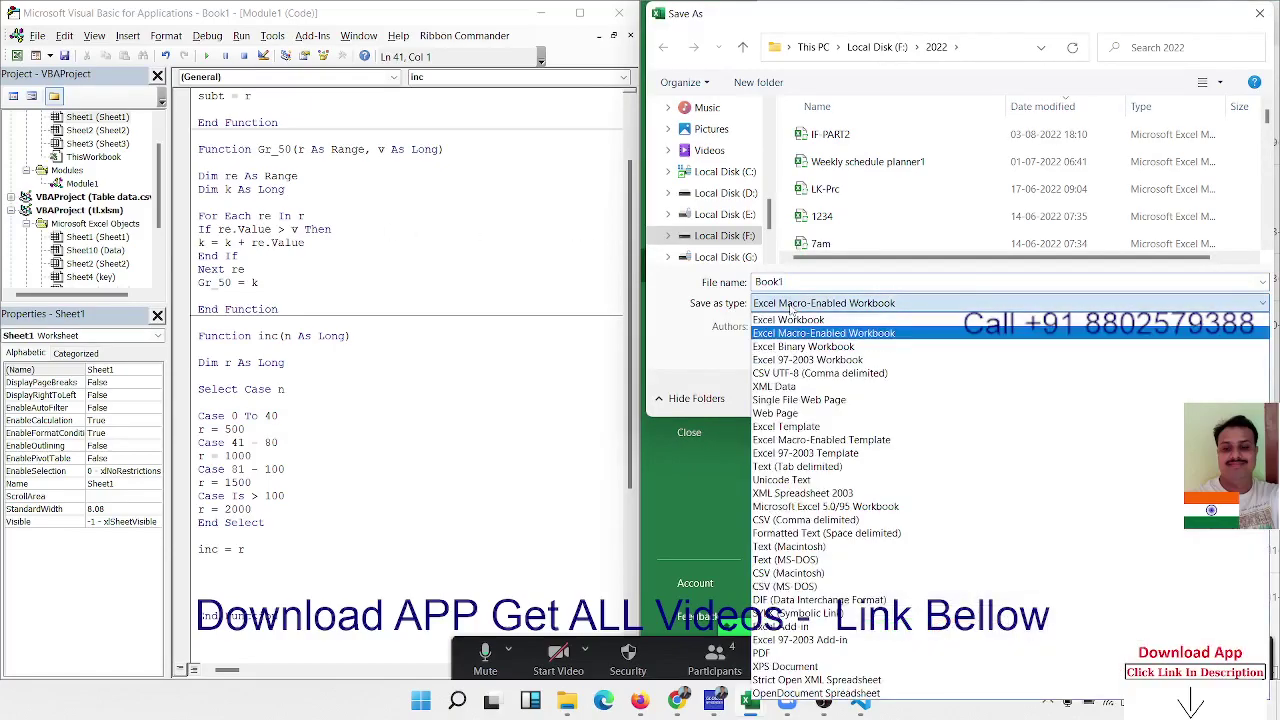
pyautogui.click(785, 625)
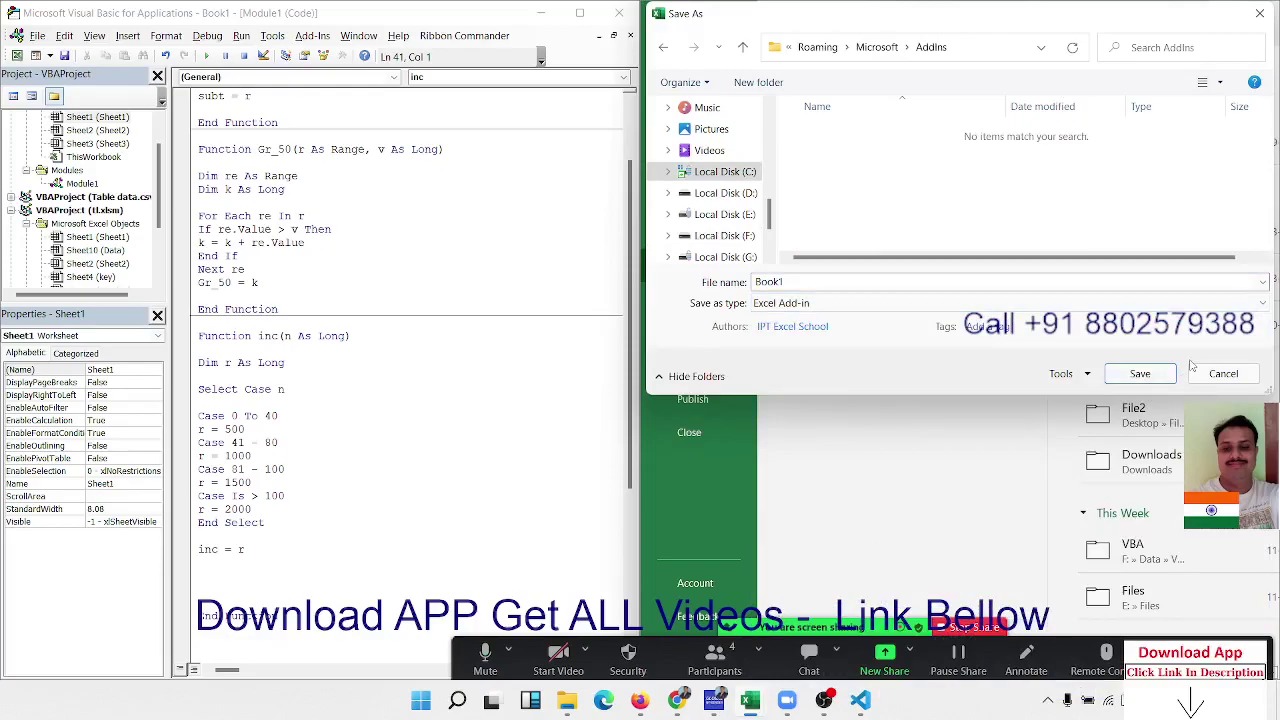
pyautogui.click(1216, 379)
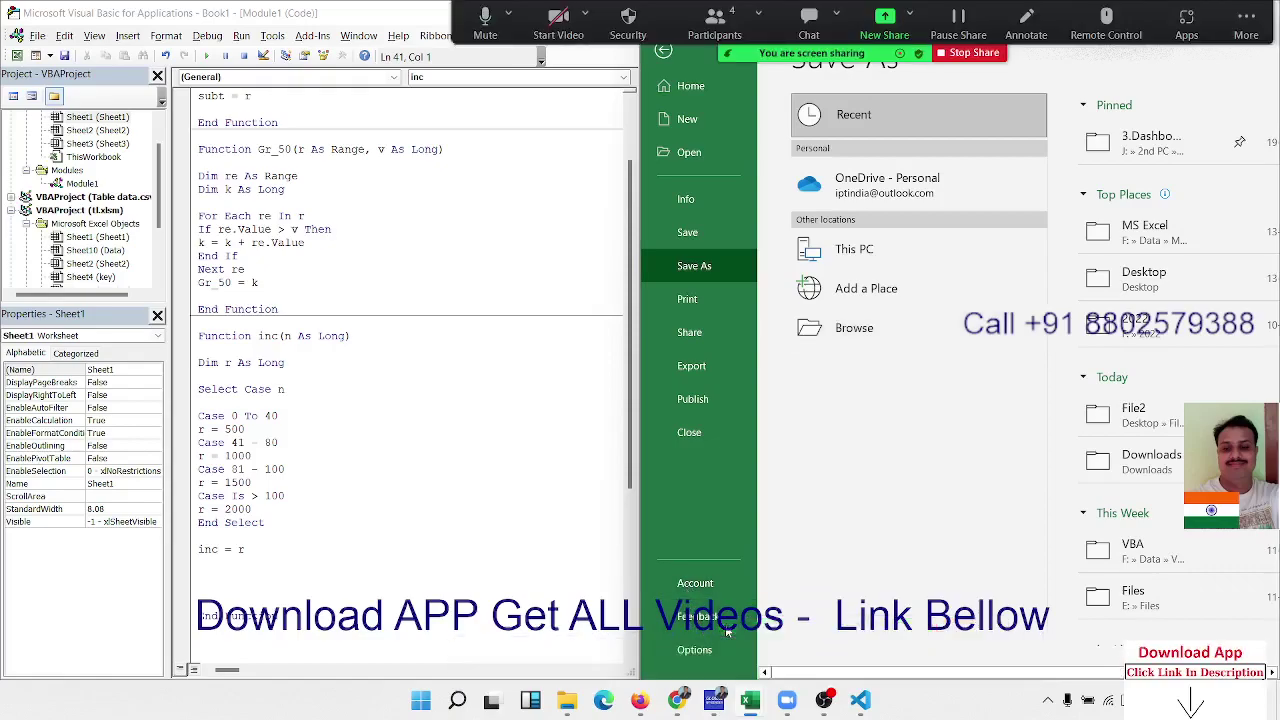
# Review Excel Add-ins in Options, browse without picking a file, and confirm with VBday-1 active.
pyautogui.click(697, 650)
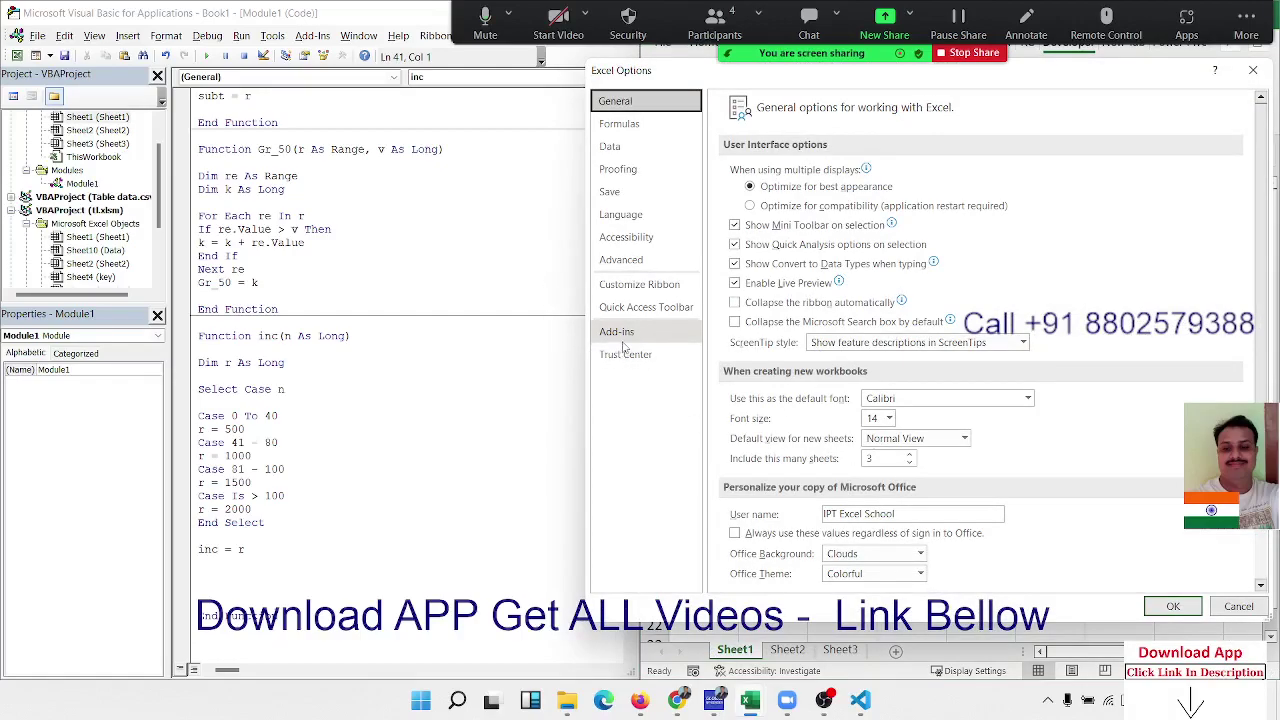
pyautogui.press('Escape')
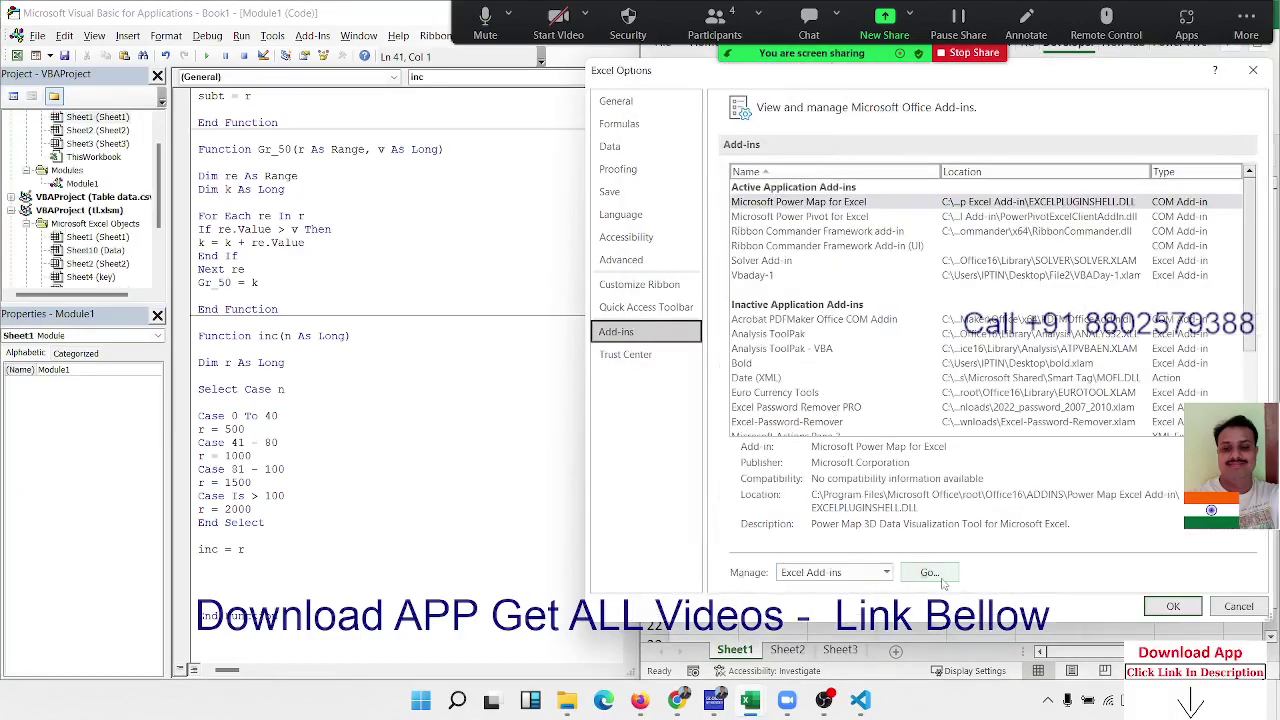
pyautogui.click(941, 580)
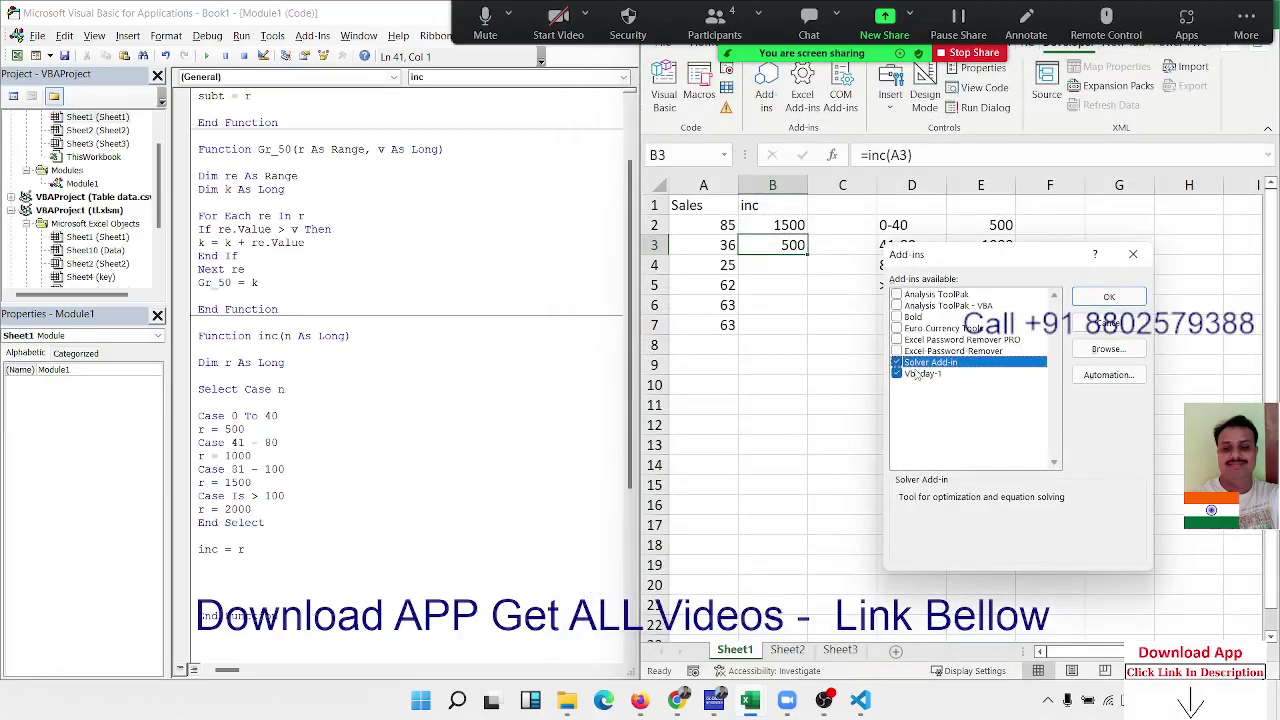
pyautogui.click(1098, 350)
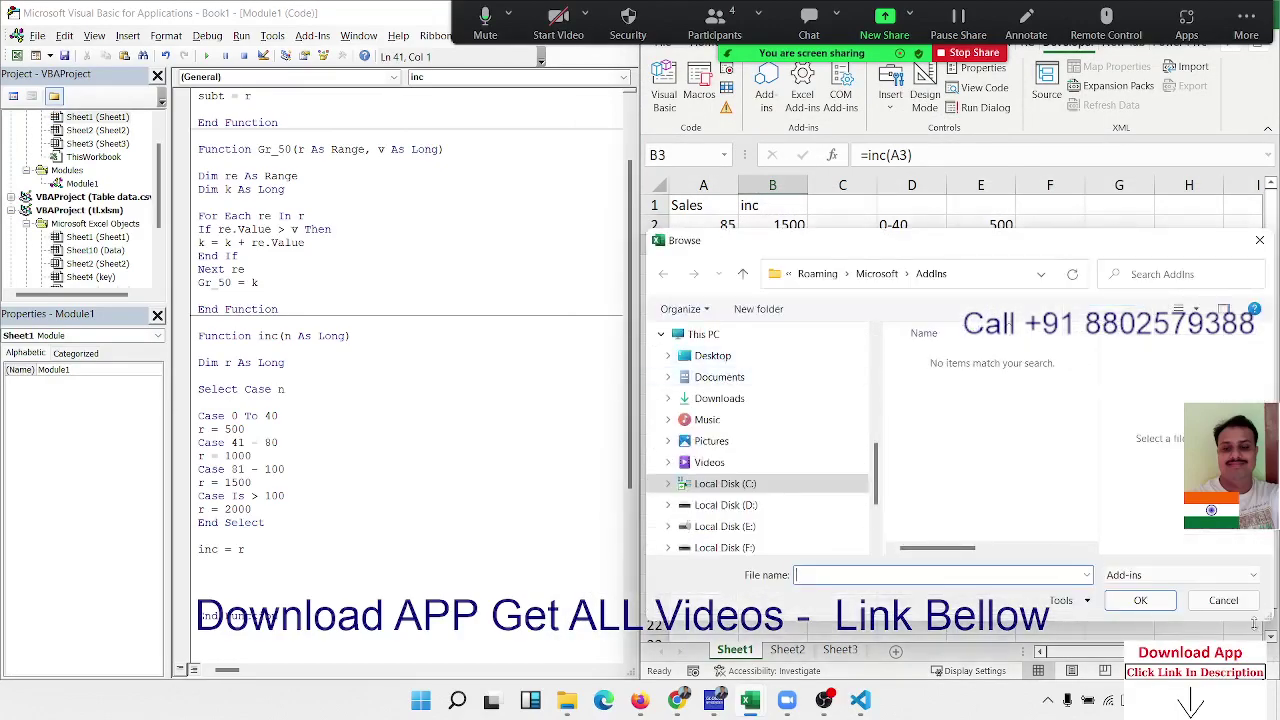
pyautogui.click(1223, 600)
pyautogui.click(925, 375)
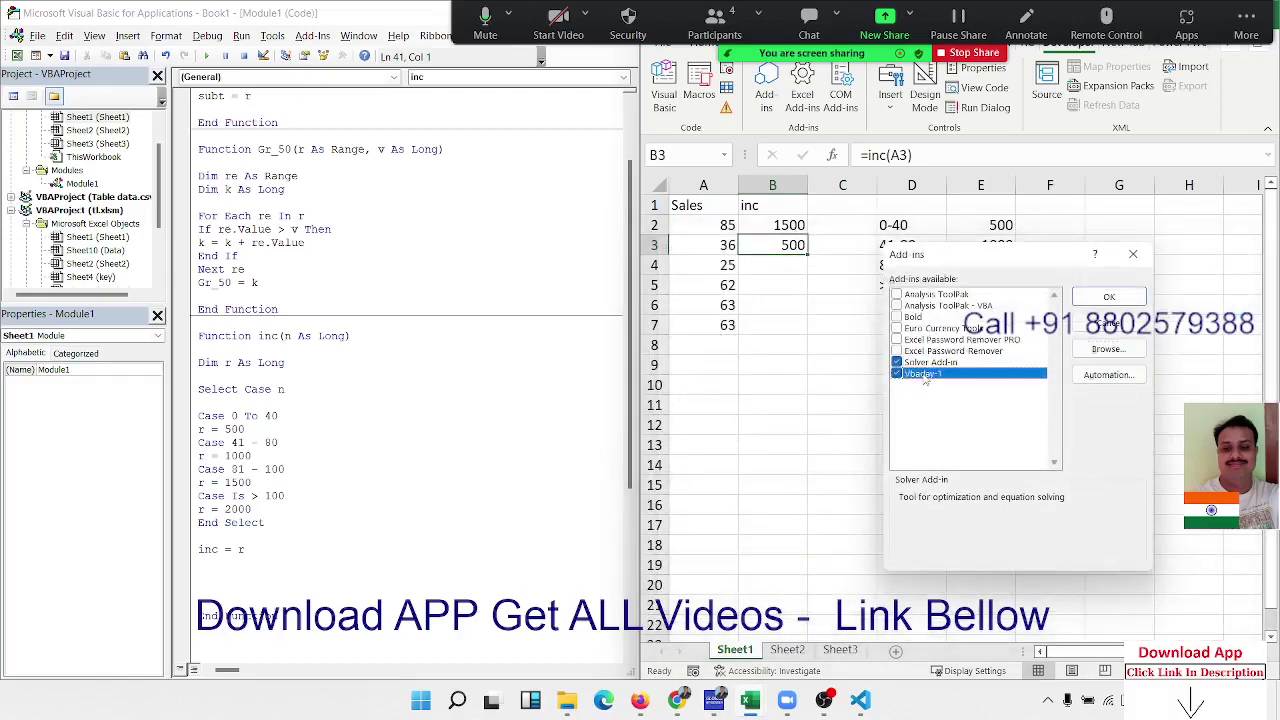
pyautogui.click(1108, 297)
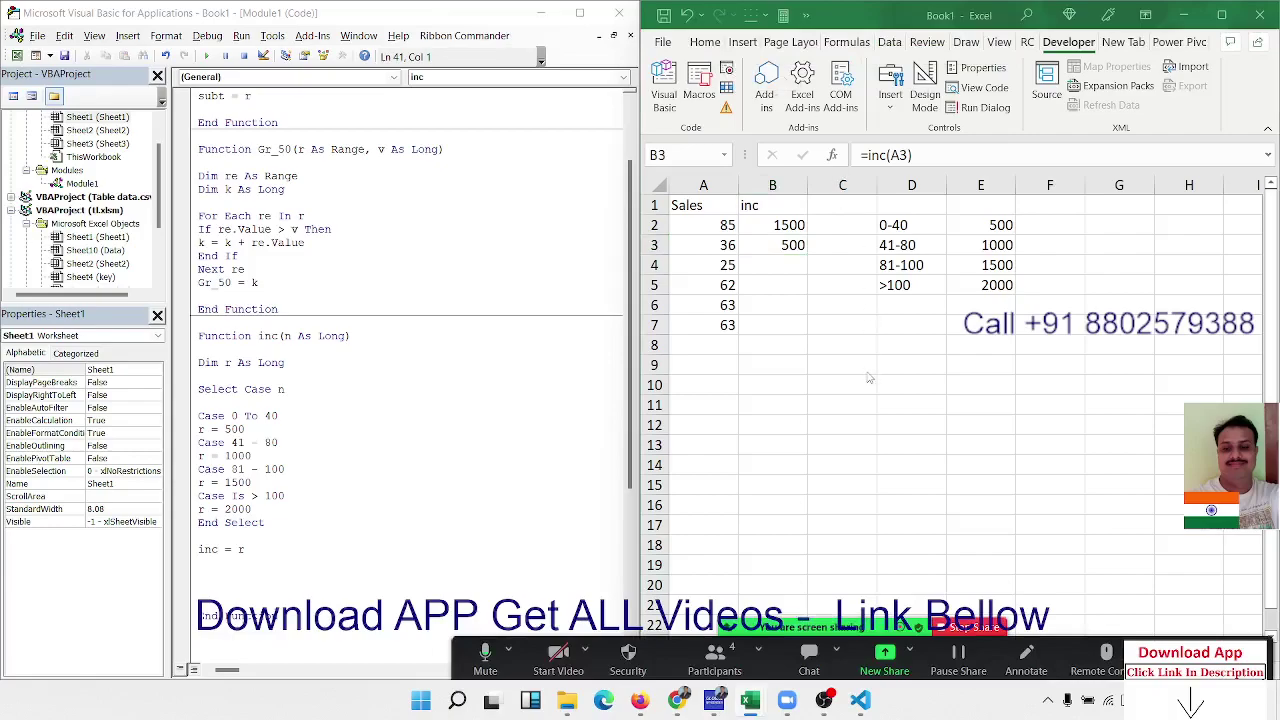
pyautogui.click(925, 367)
pyautogui.click(843, 155)
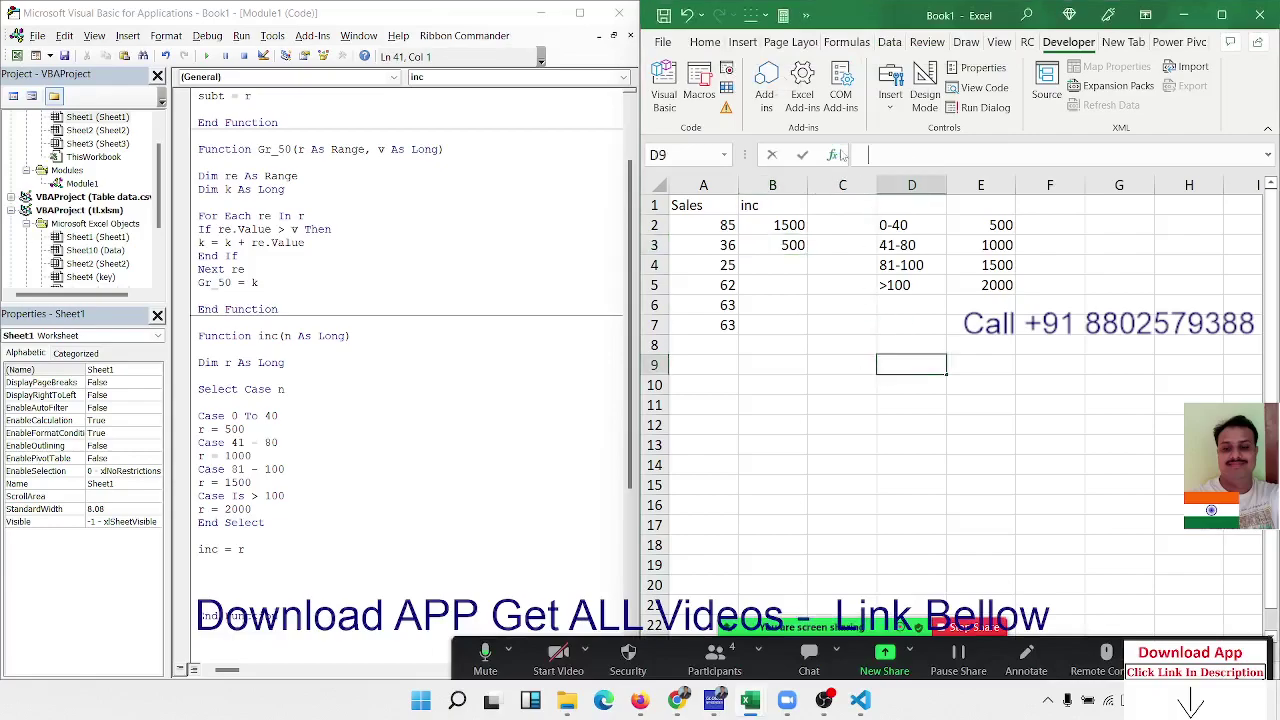
pyautogui.click(943, 338)
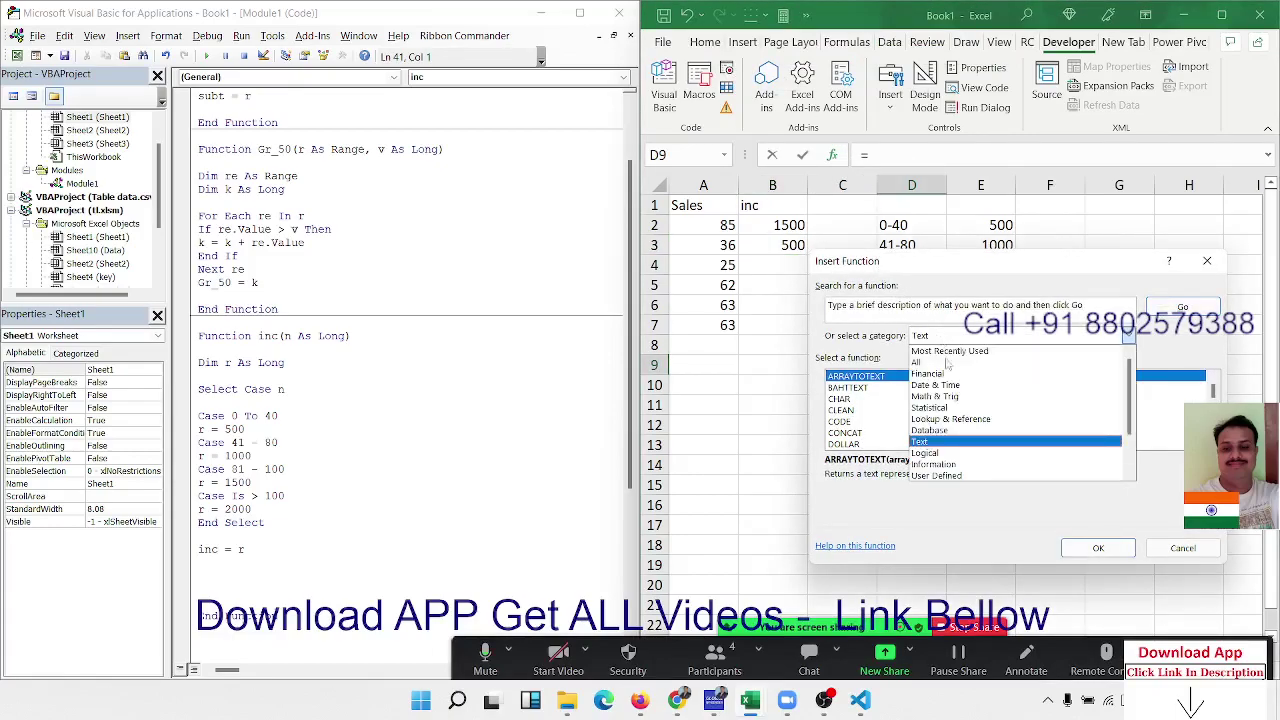
pyautogui.click(948, 477)
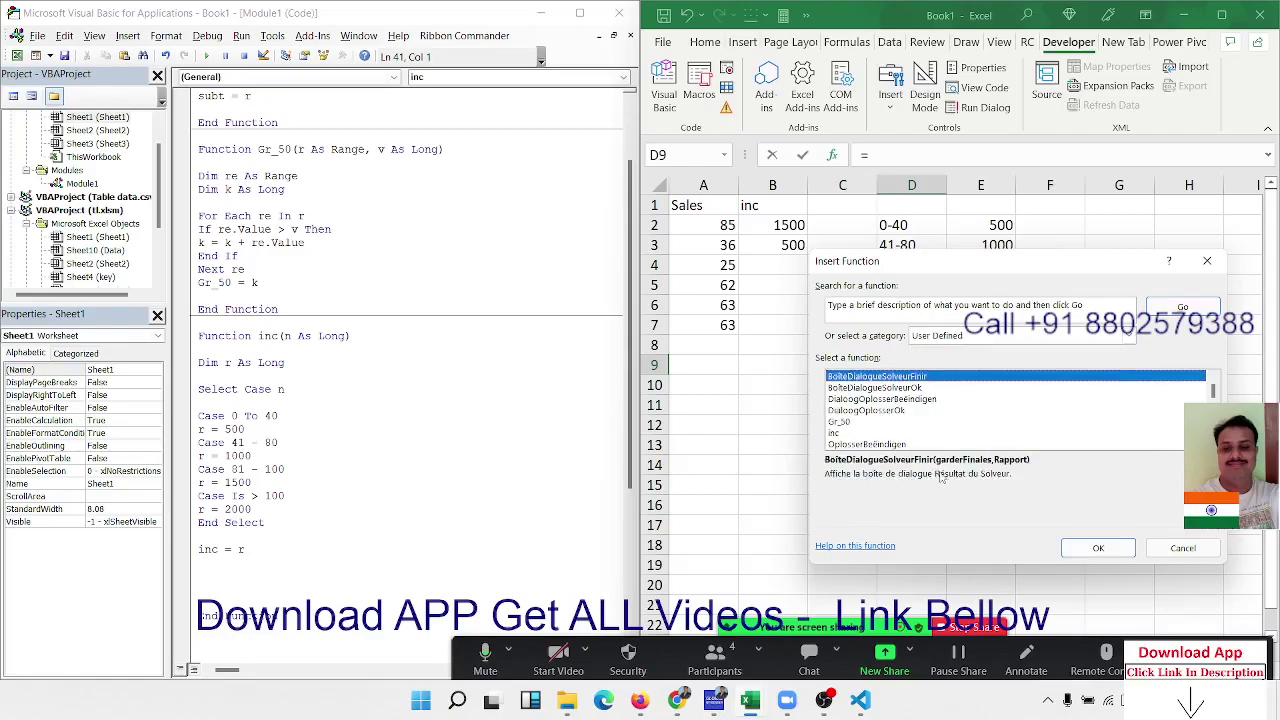
pyautogui.moveTo(893, 262); pyautogui.dragTo(740, 150)
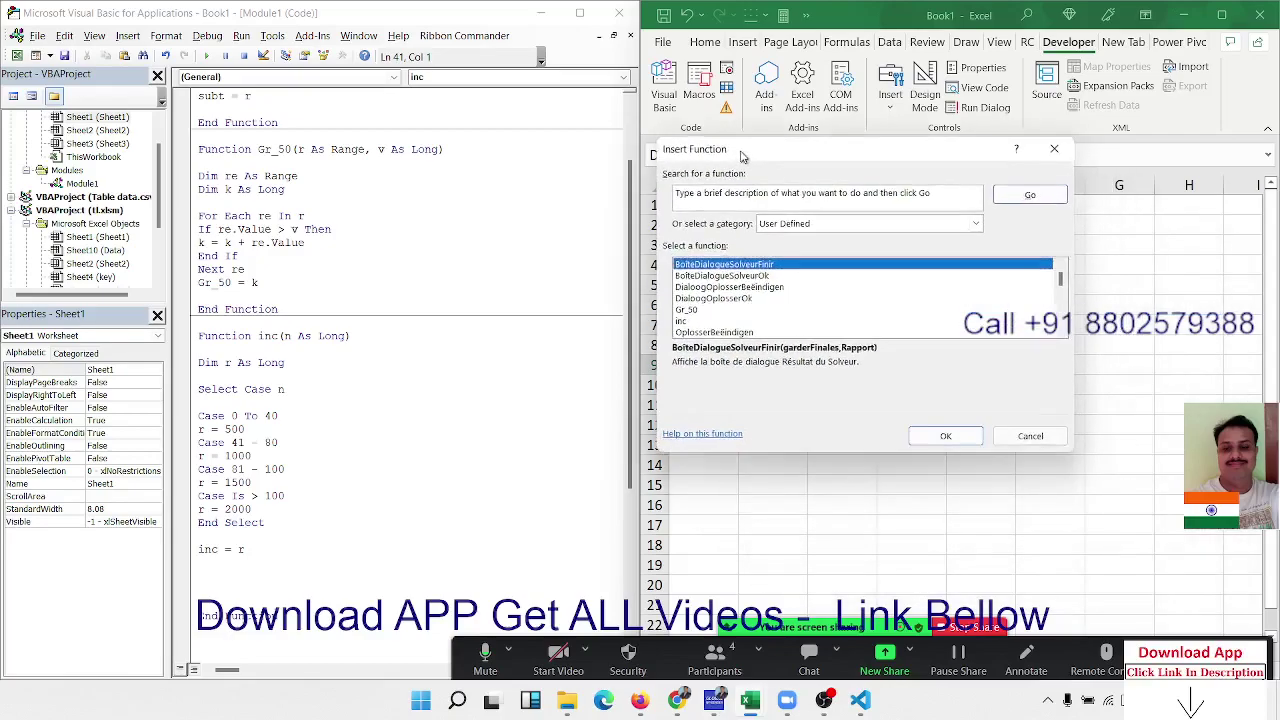
pyautogui.click(704, 276)
pyautogui.scroll(-1, 704, 284)
pyautogui.scroll(-2, 708, 295)
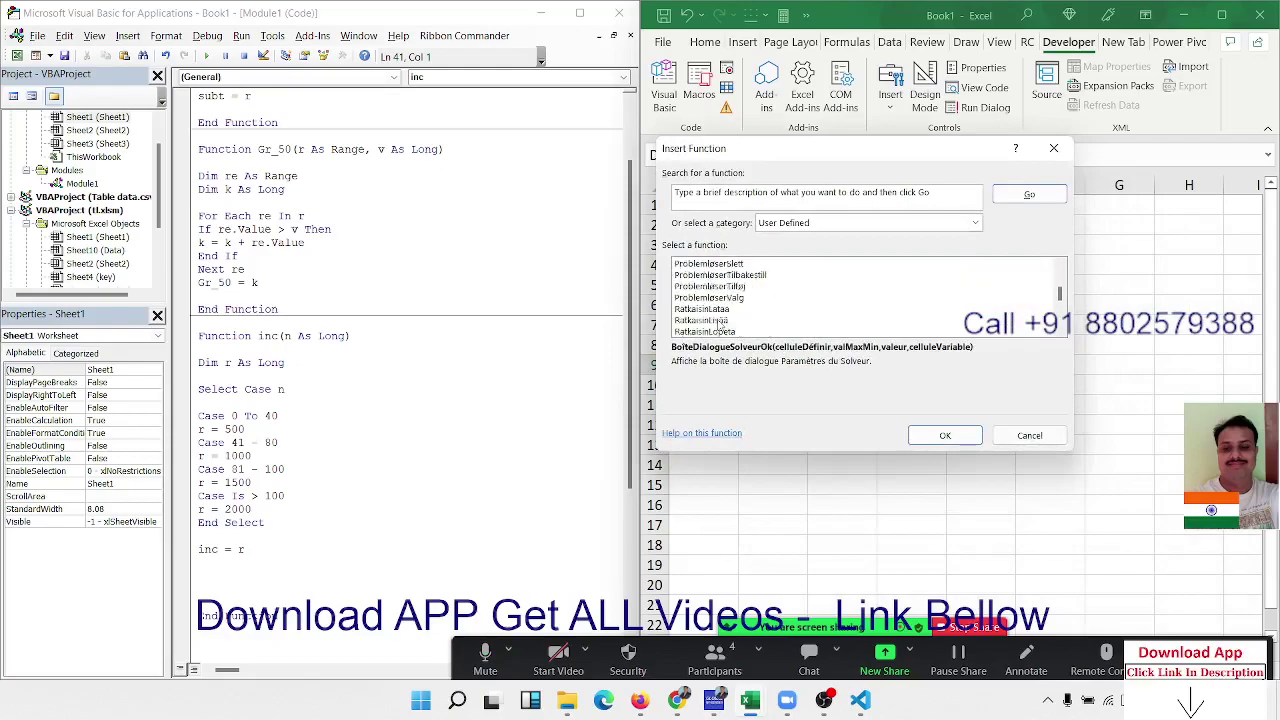
pyautogui.scroll(-1, 712, 310)
pyautogui.scroll(-1, 720, 327)
pyautogui.scroll(-3, 718, 327)
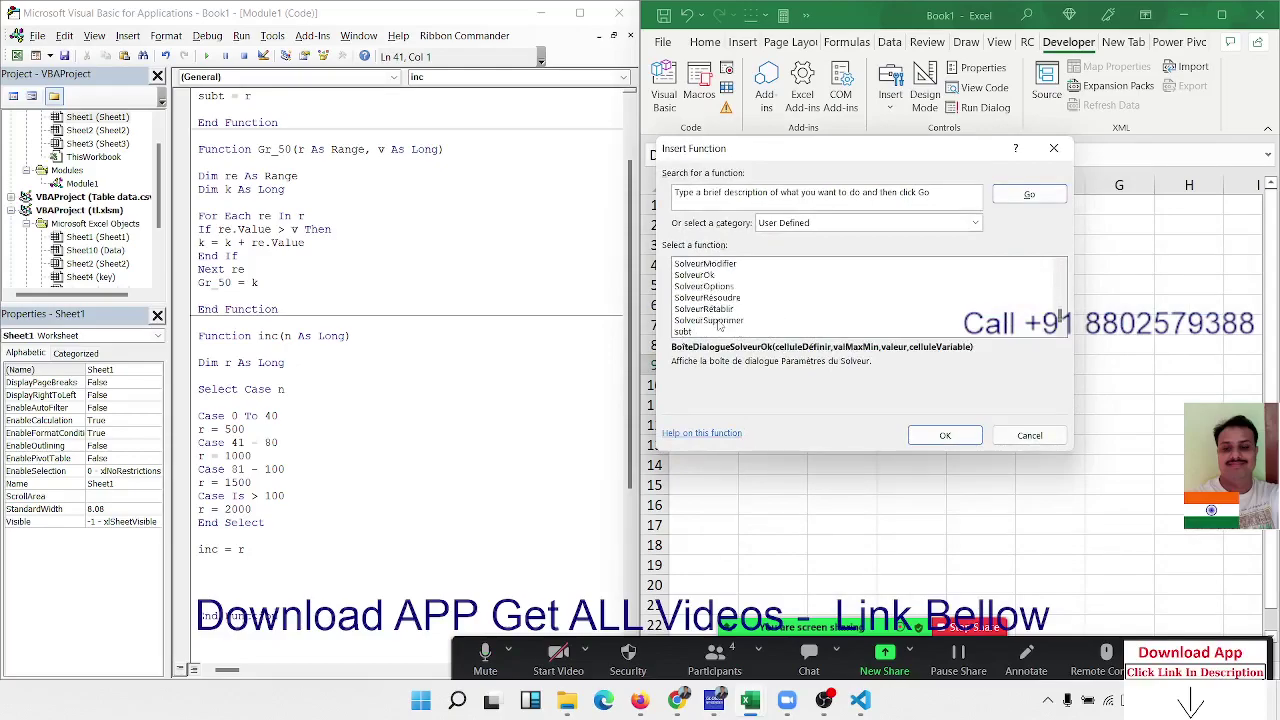
pyautogui.scroll(1, 718, 327)
pyautogui.scroll(2, 718, 327)
pyautogui.scroll(-1, 718, 327)
pyautogui.scroll(-2, 718, 327)
pyautogui.scroll(3, 718, 327)
pyautogui.scroll(3, 718, 327)
pyautogui.scroll(3, 718, 327)
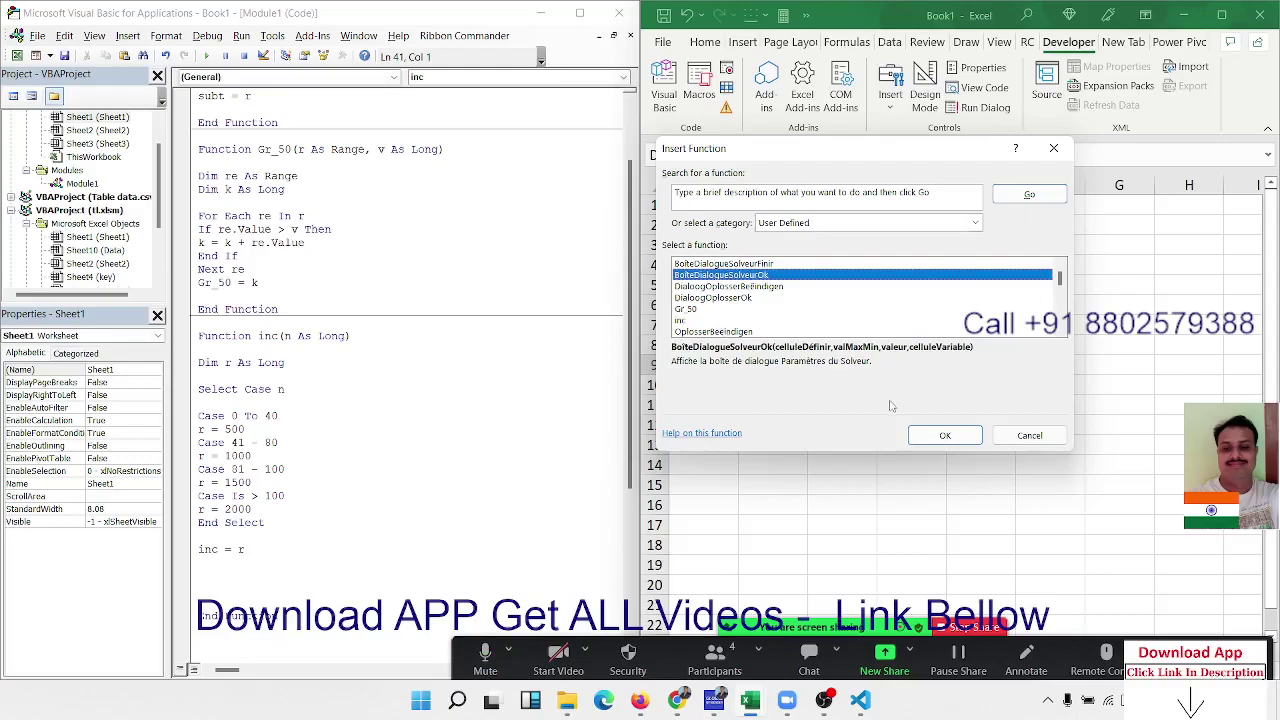
pyautogui.click(1029, 435)
# Cancel the unfinished =sub entry in D9.
pyautogui.write('=')
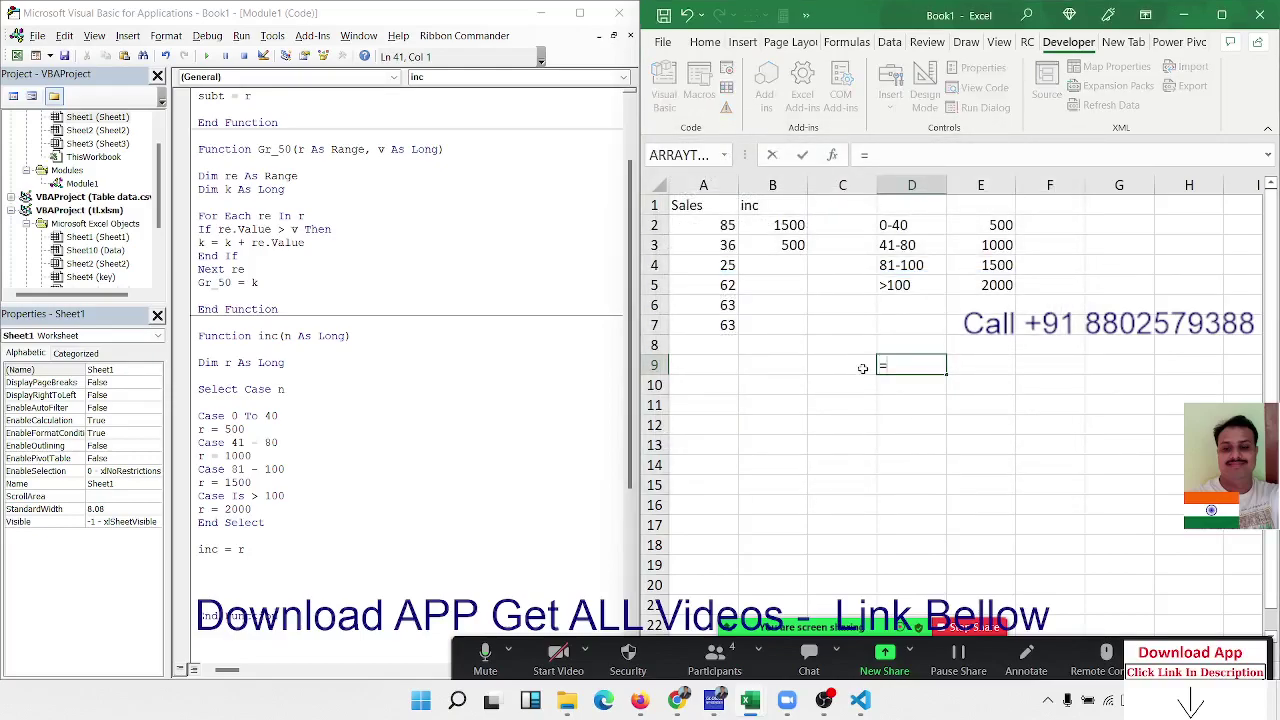
pyautogui.write('sub')
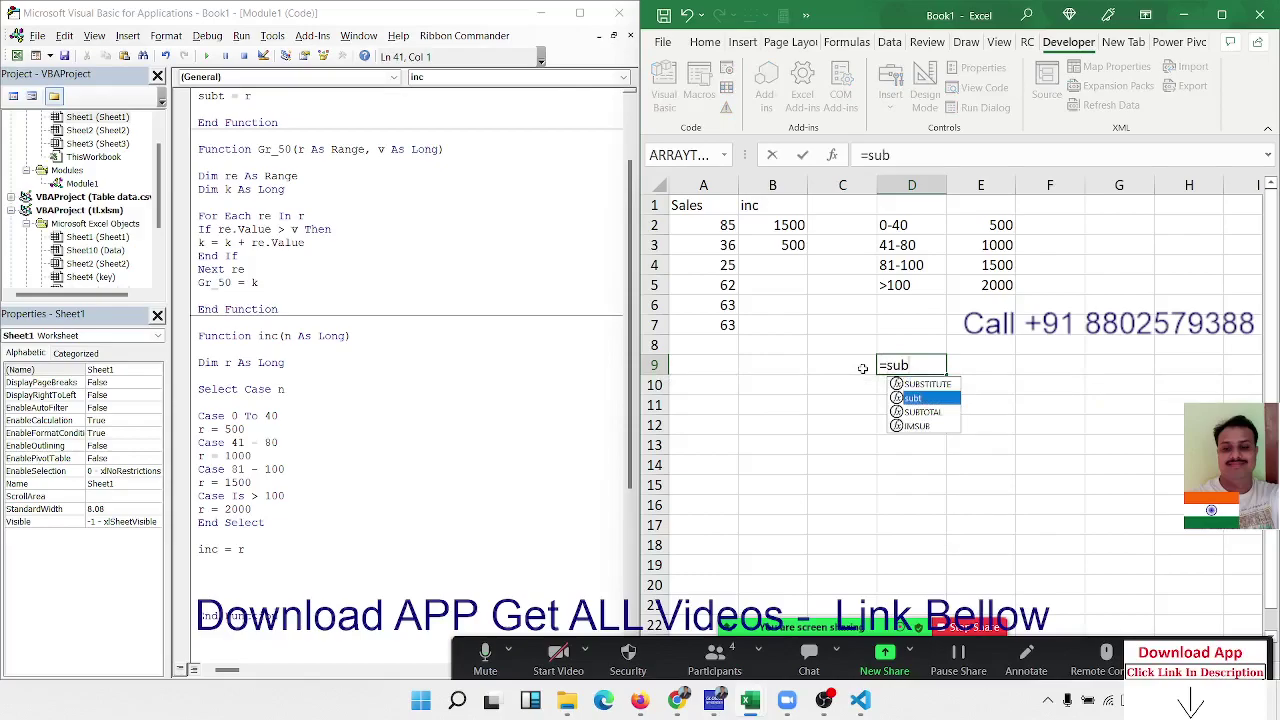
pyautogui.press('Escape')
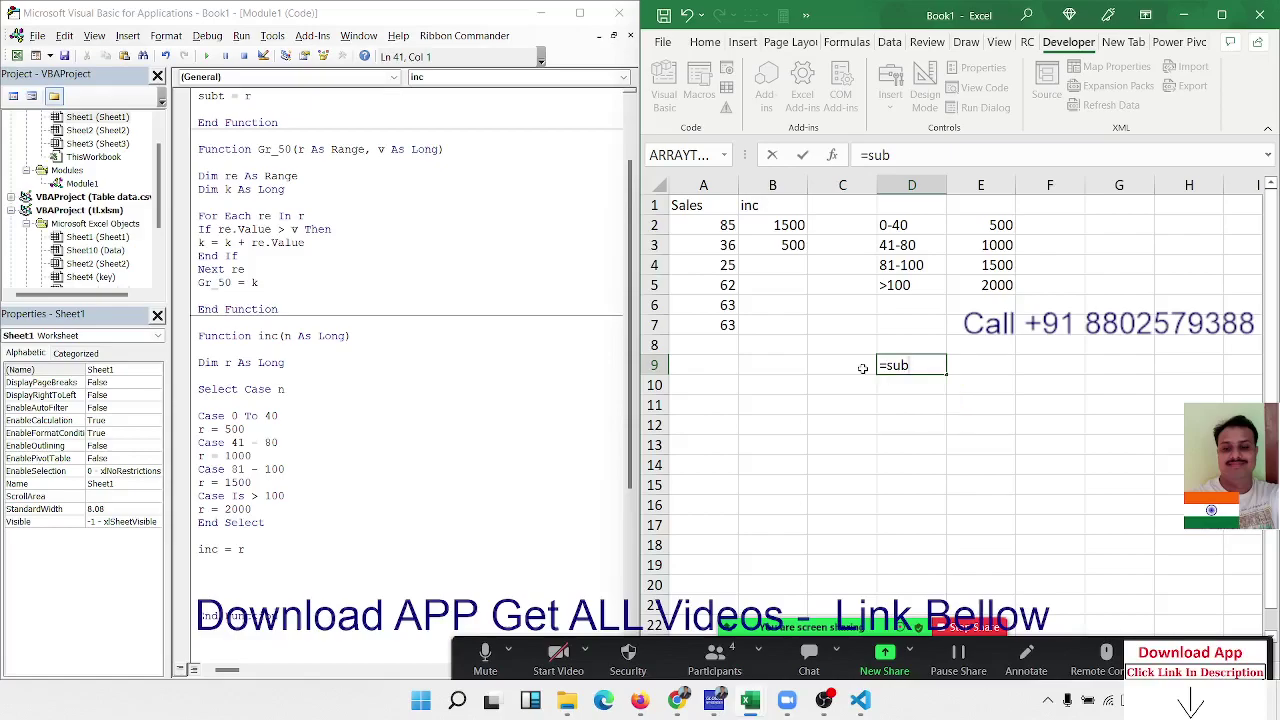
pyautogui.press('Escape')
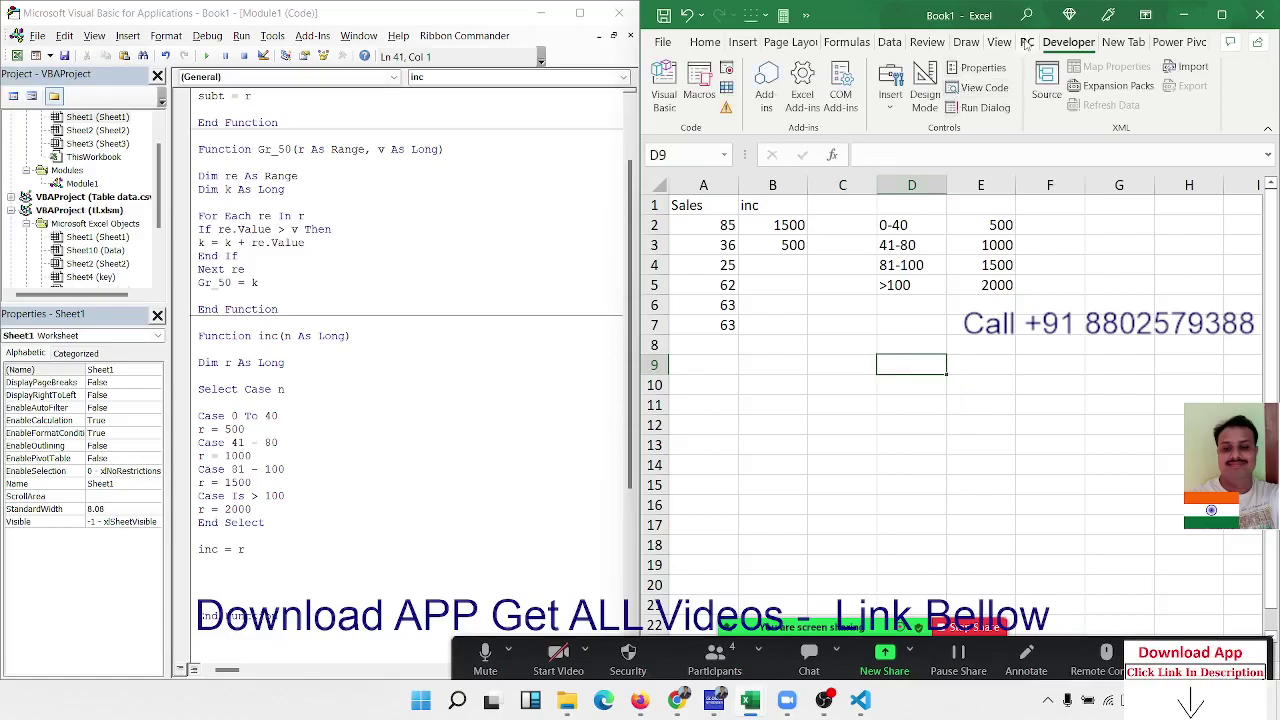
# Show the Ribbon Commander tab and its custom New Group of macro shortcuts.
pyautogui.click(1027, 42)
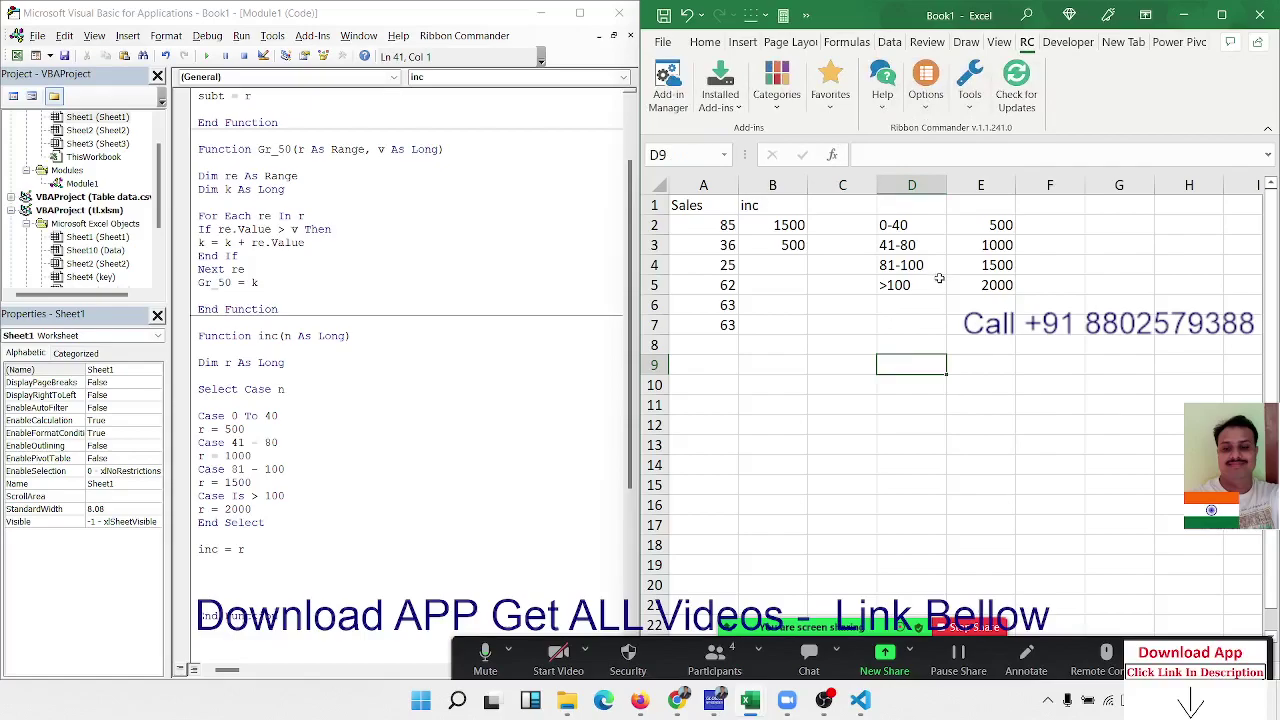
pyautogui.click(939, 279)
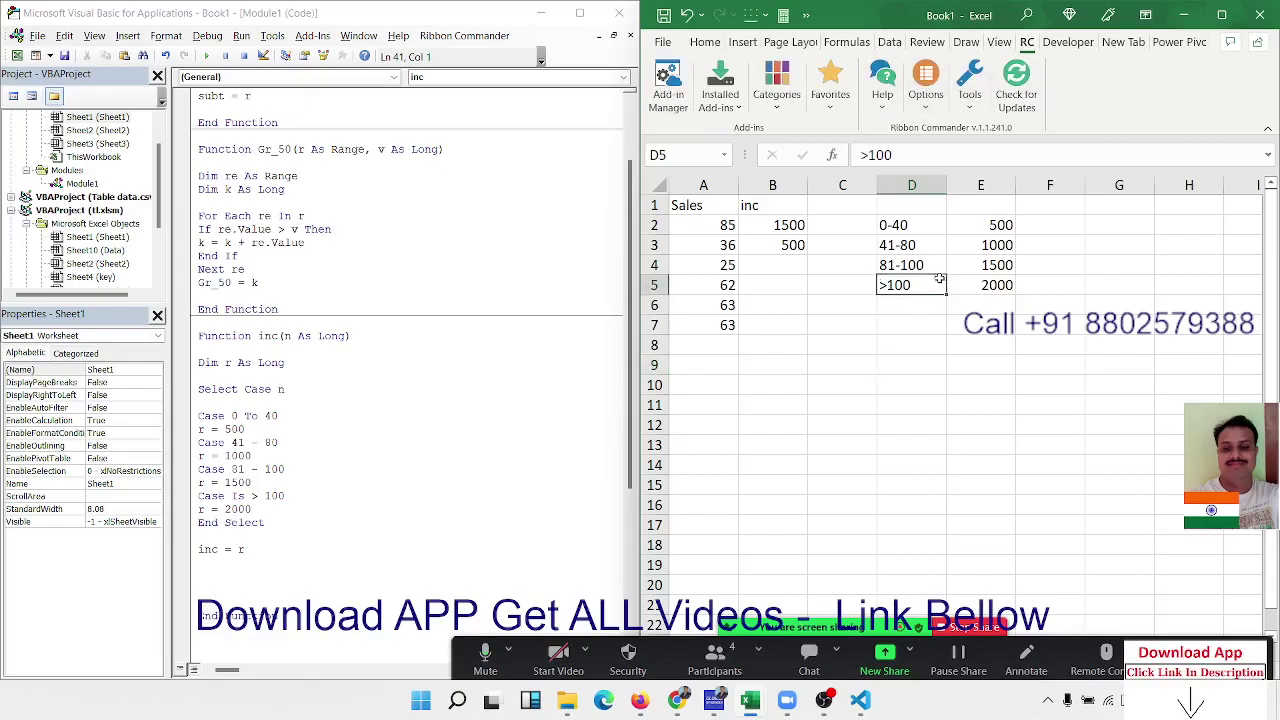
pyautogui.click(1114, 44)
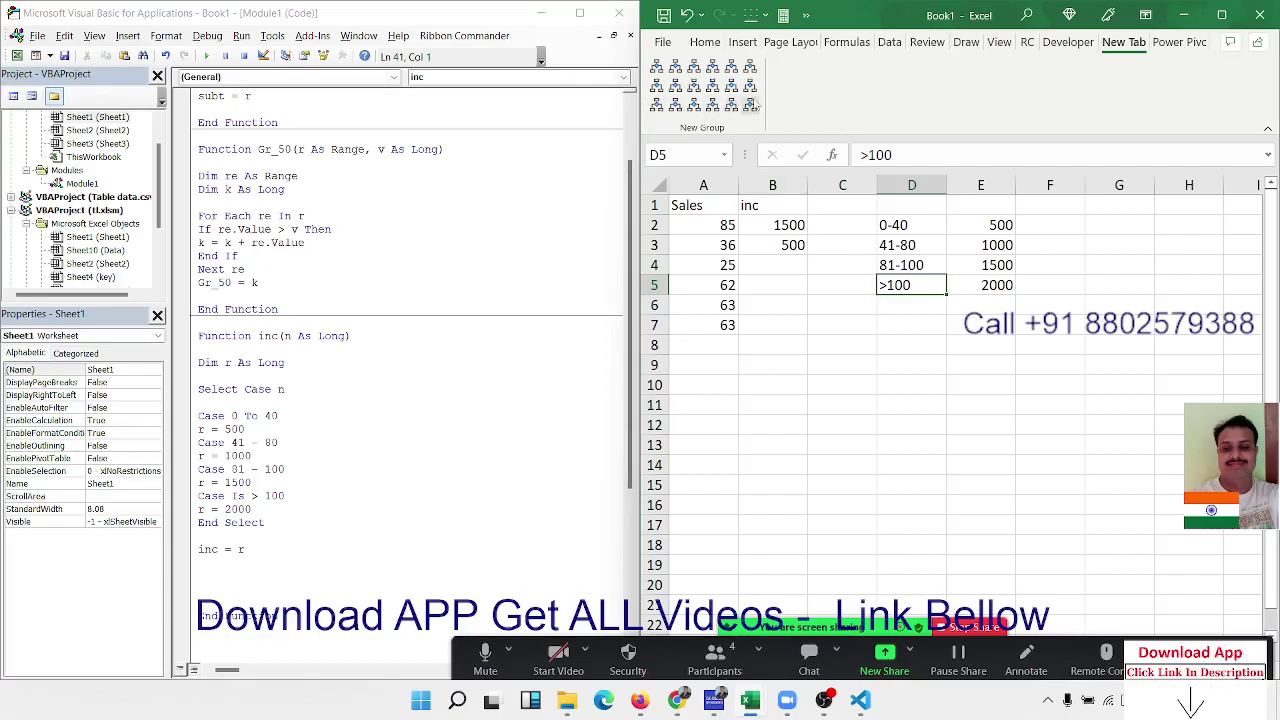
pyautogui.click(805, 346)
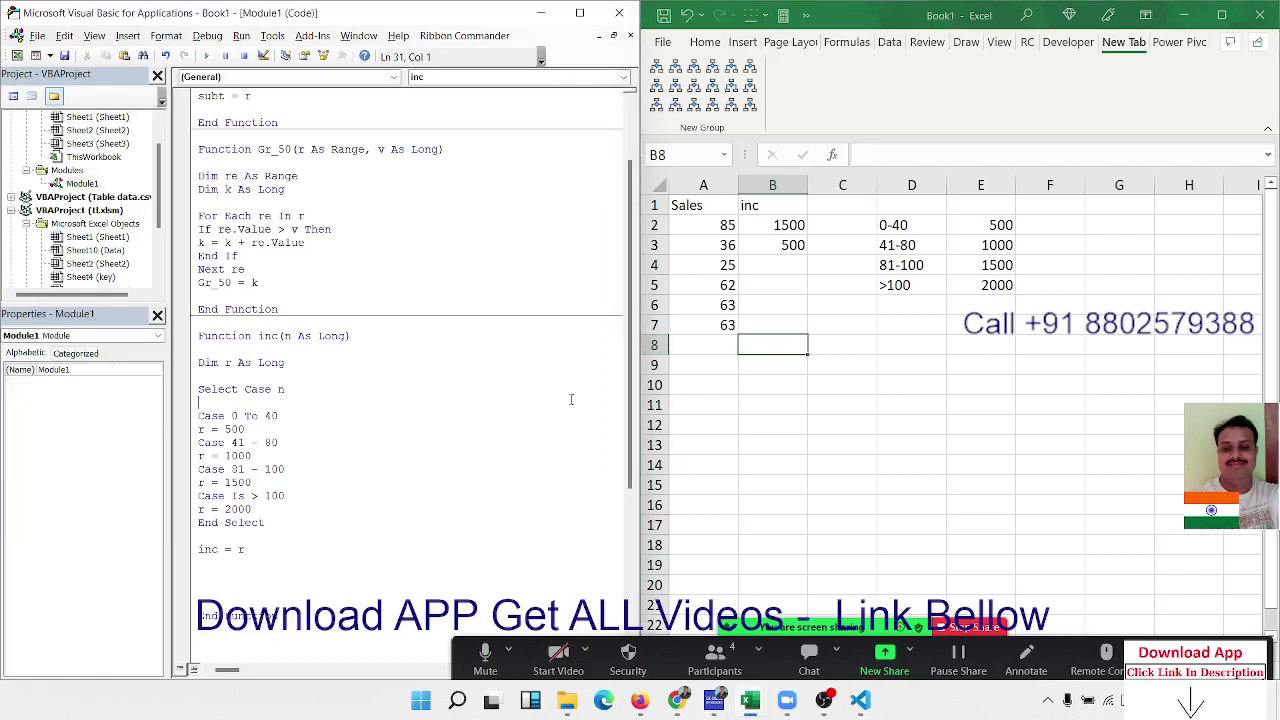
pyautogui.doubleClick(768, 245)
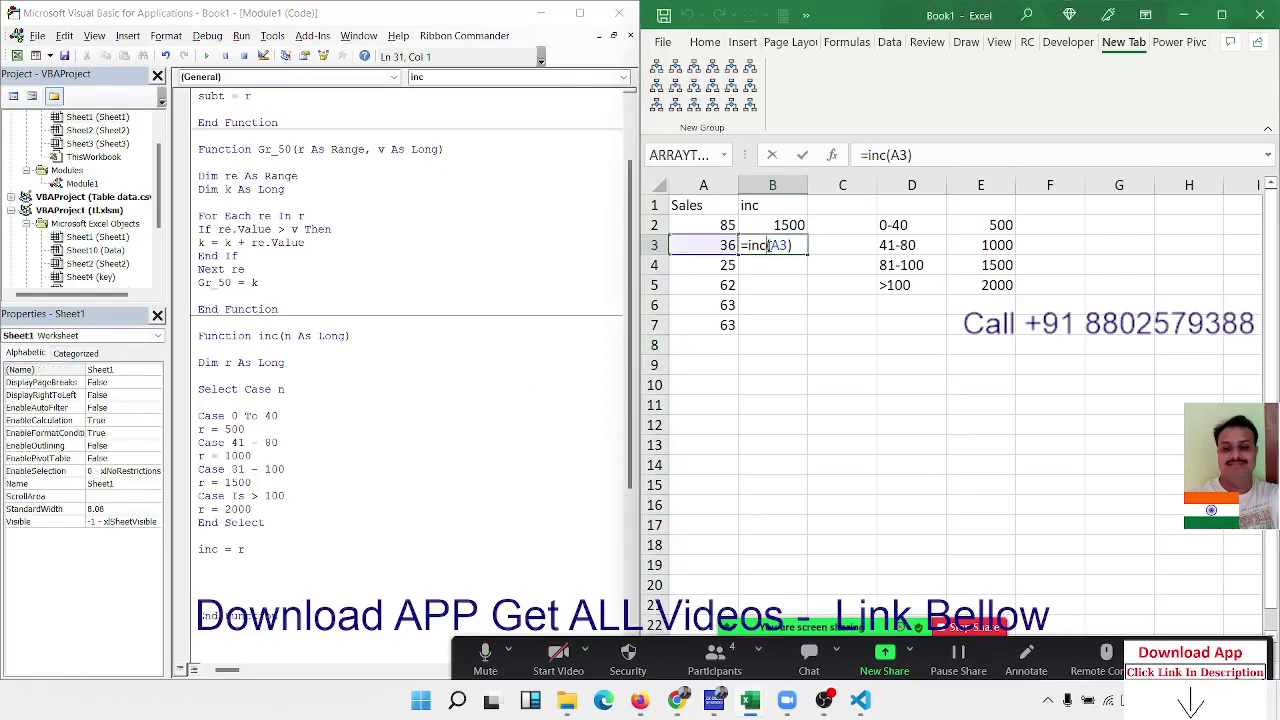
pyautogui.press('Return')
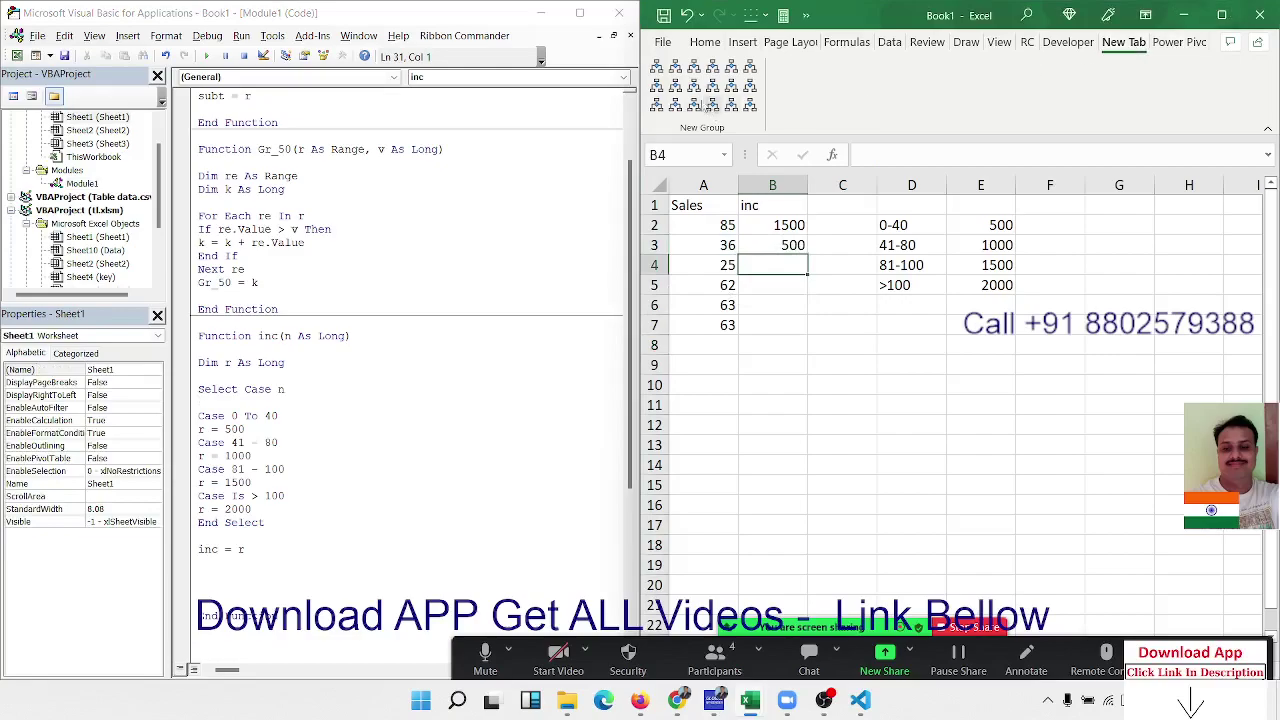
pyautogui.click(749, 67)
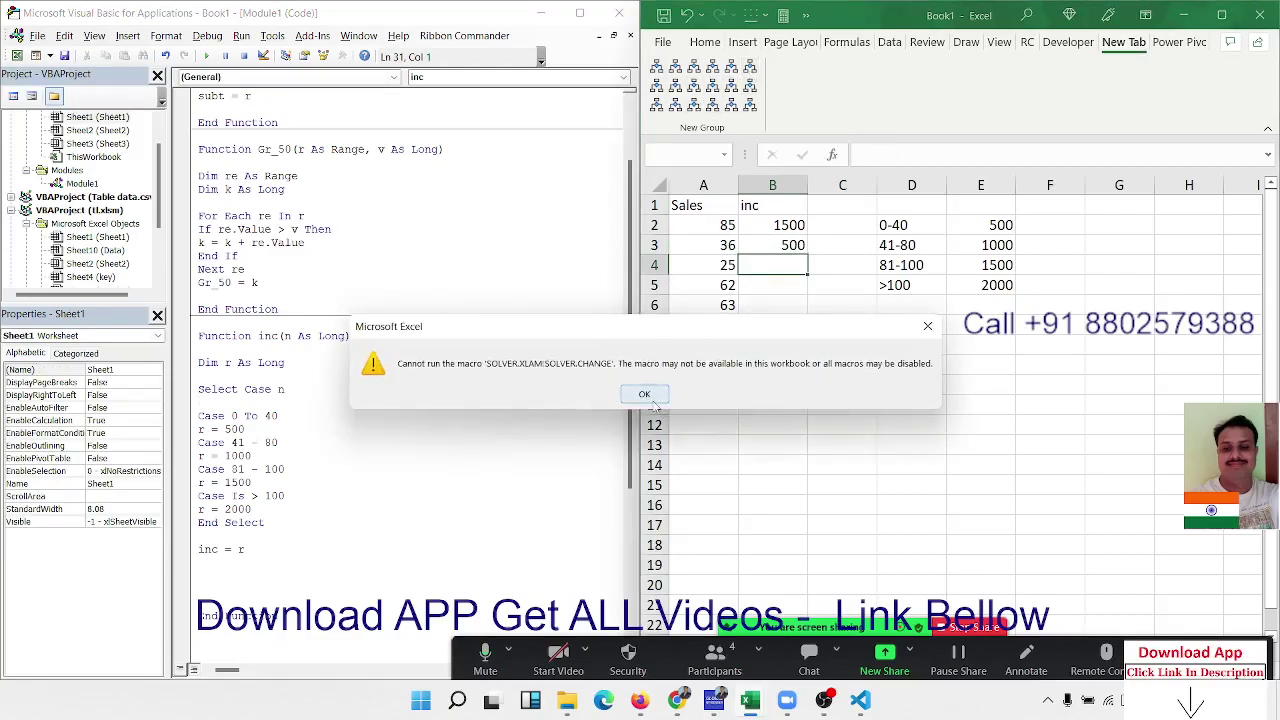
pyautogui.click(647, 397)
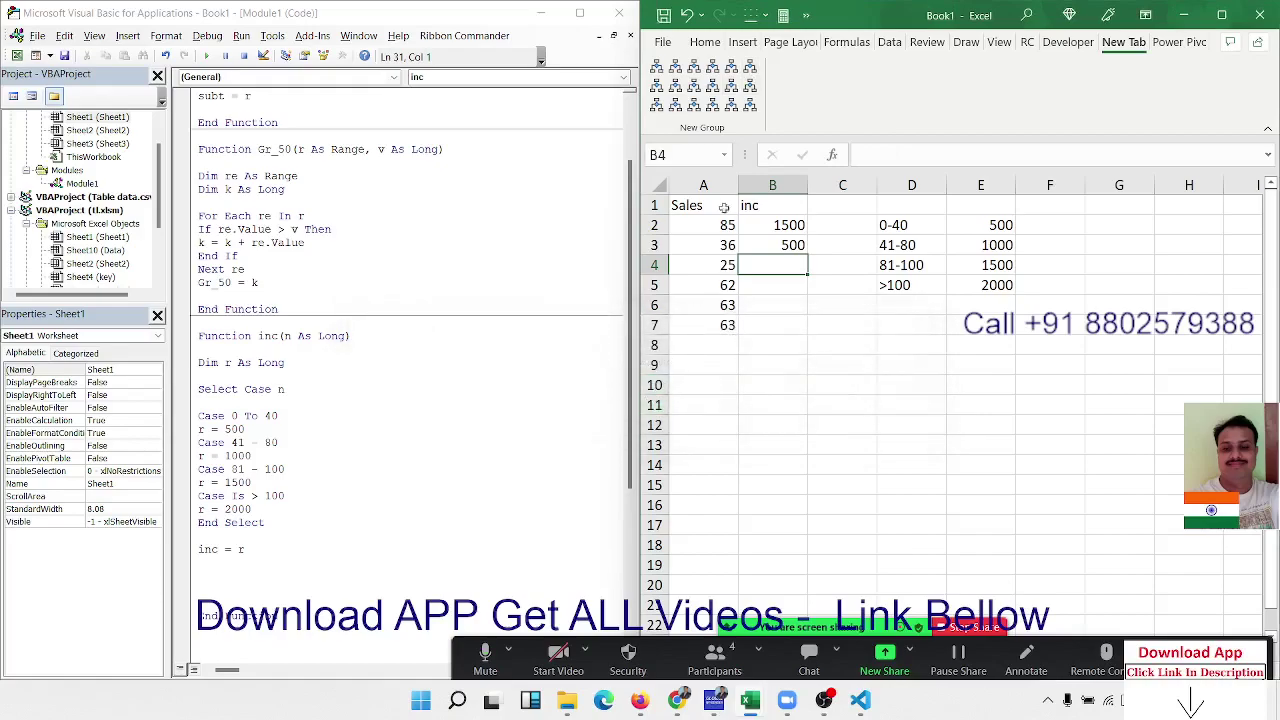
pyautogui.click(657, 67)
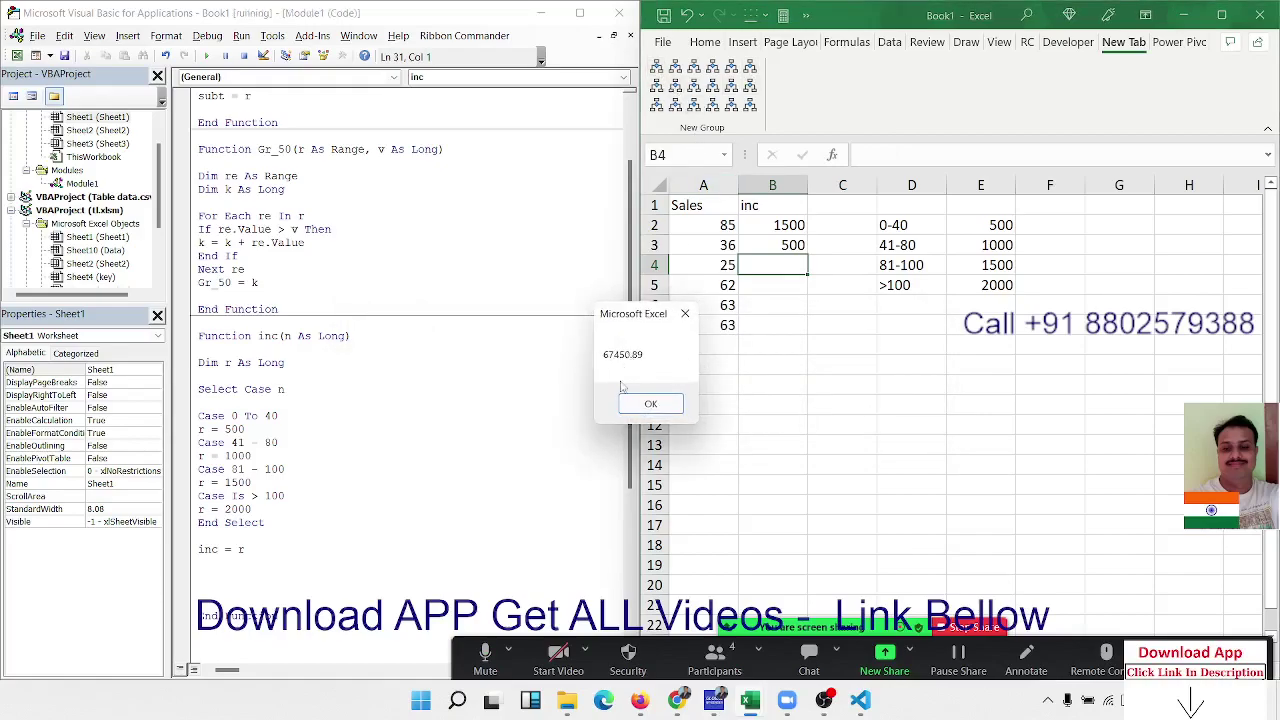
pyautogui.click(648, 404)
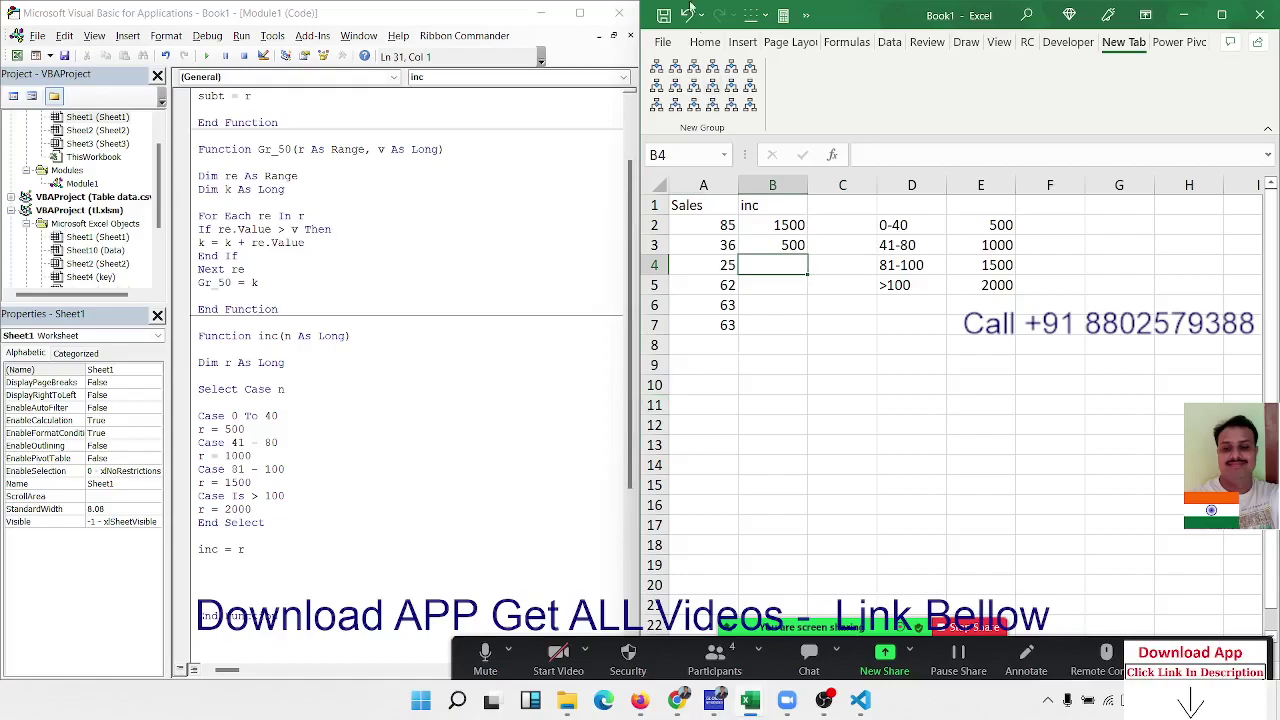
pyautogui.click(675, 67)
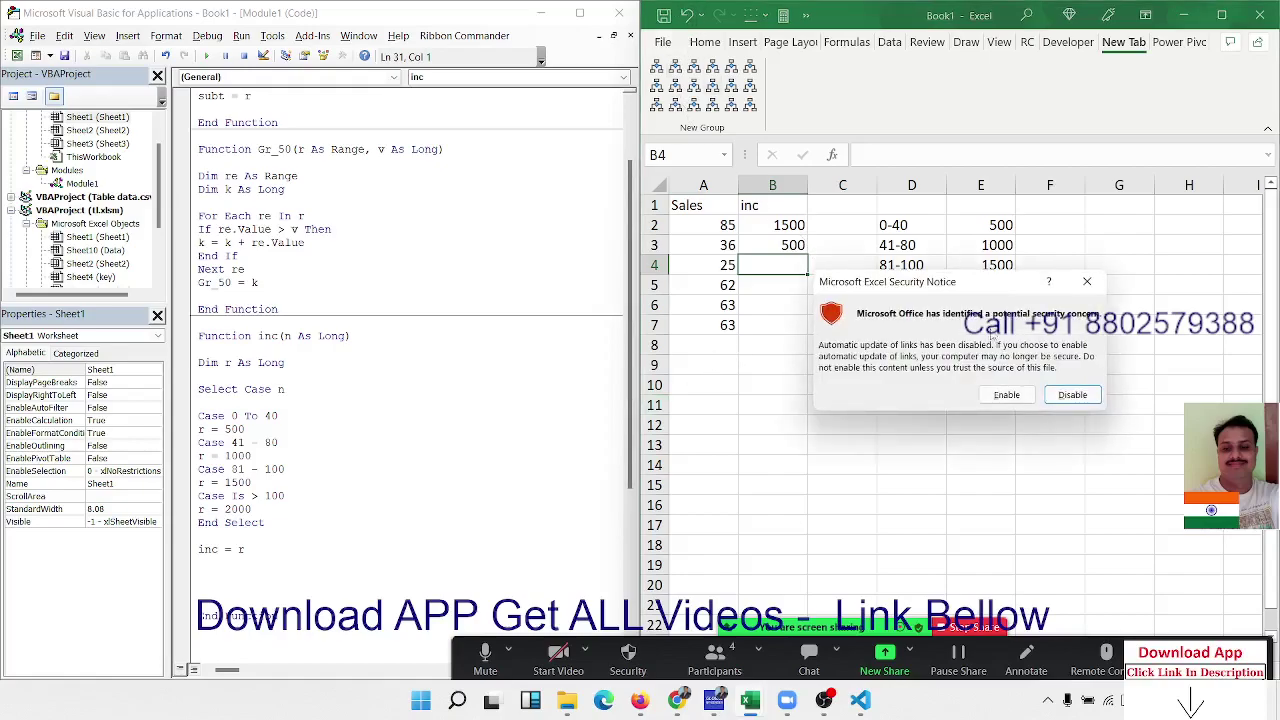
pyautogui.click(1082, 280)
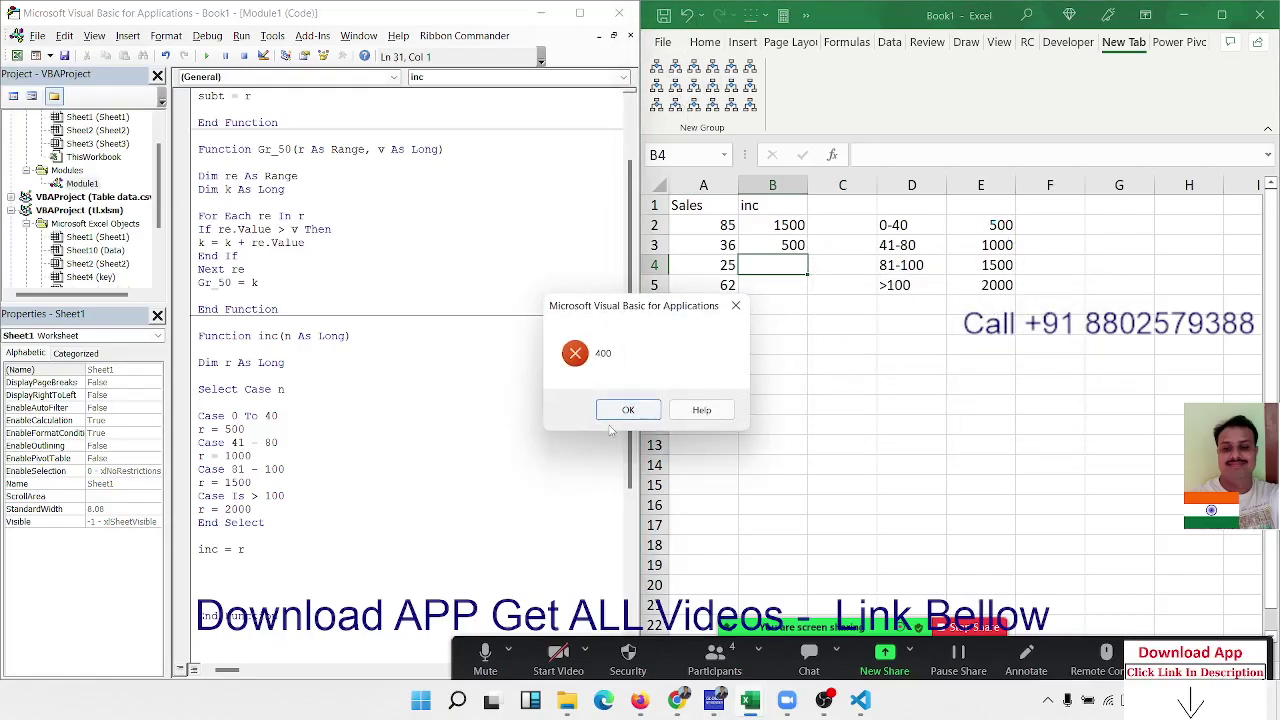
pyautogui.click(622, 410)
pyautogui.click(800, 302)
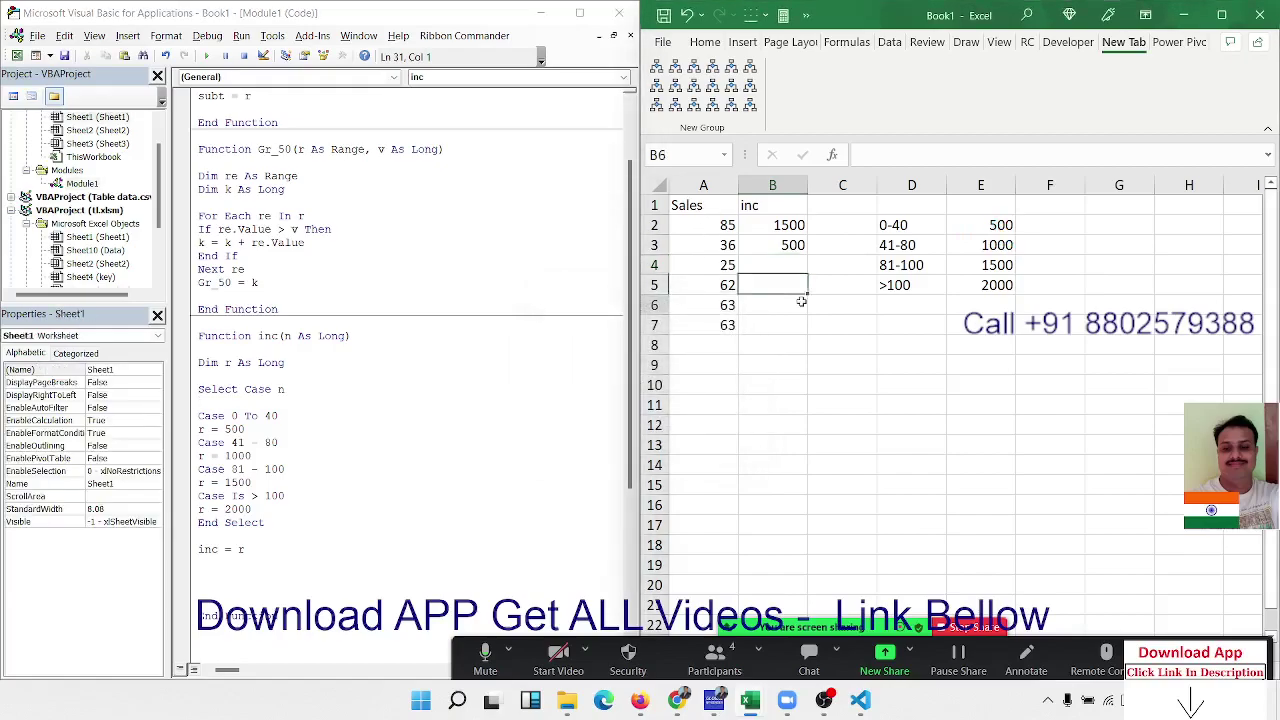
pyautogui.click(660, 42)
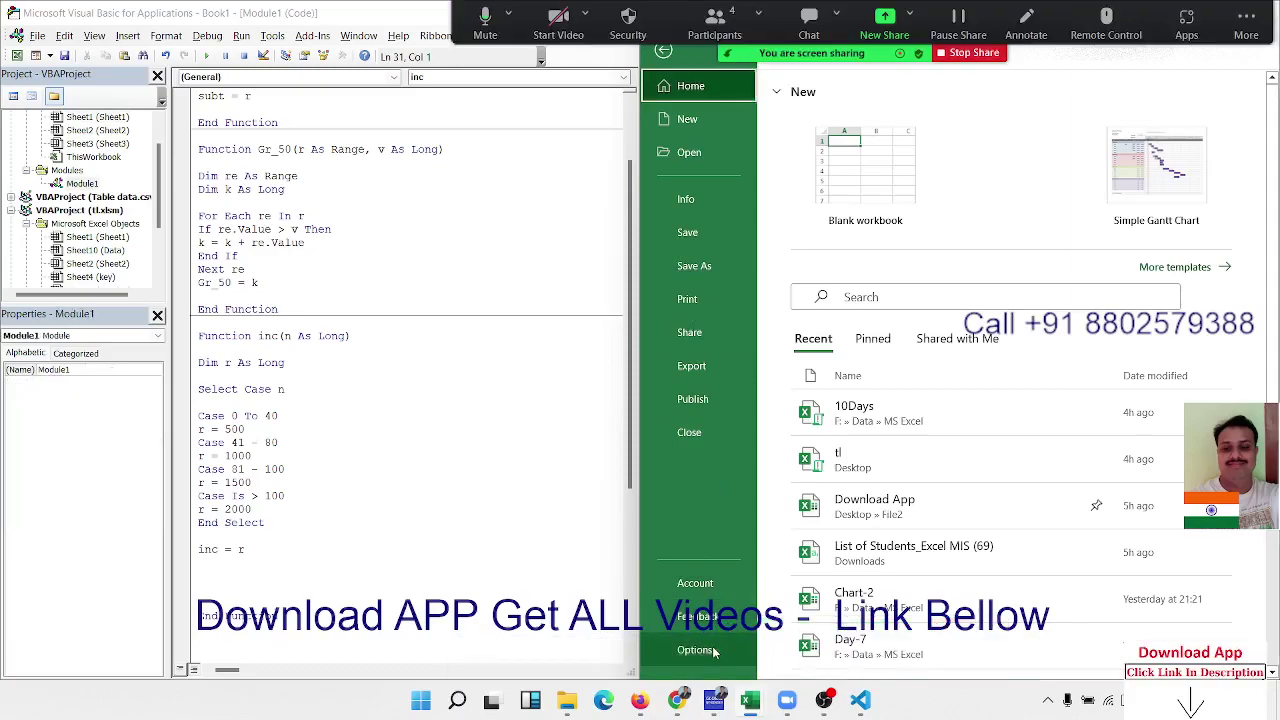
pyautogui.press('Escape')
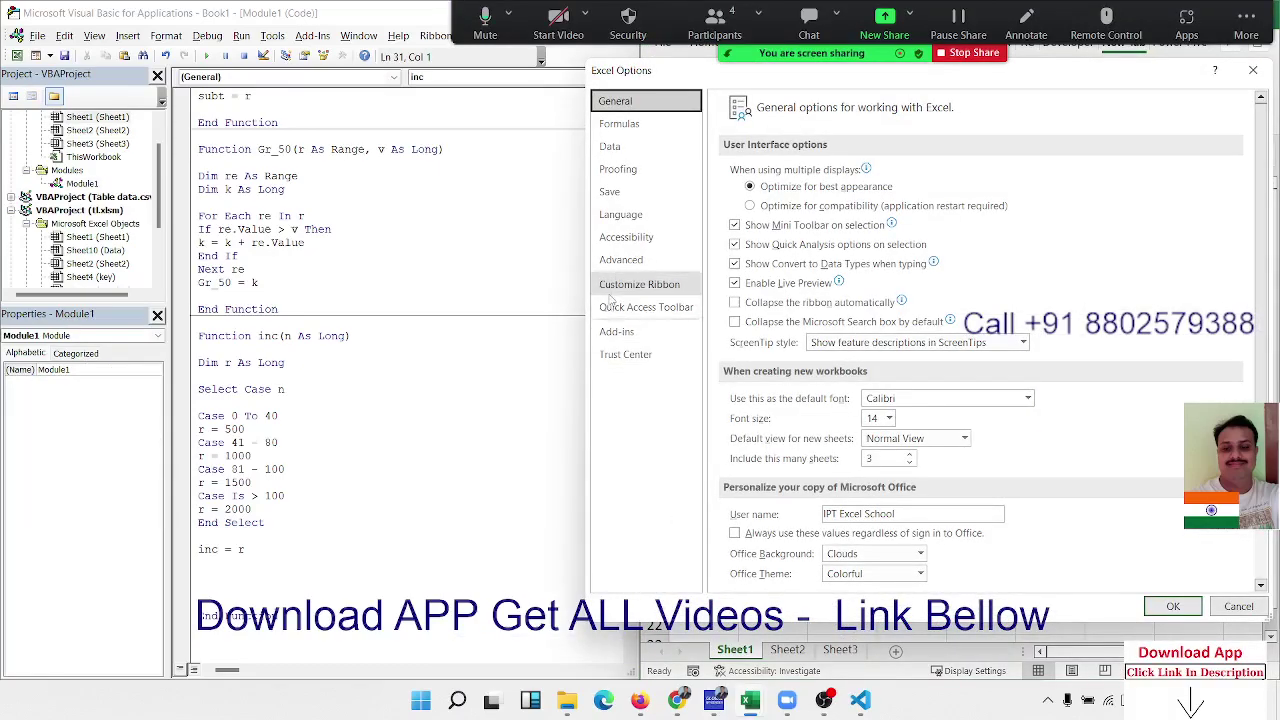
pyautogui.click(612, 288)
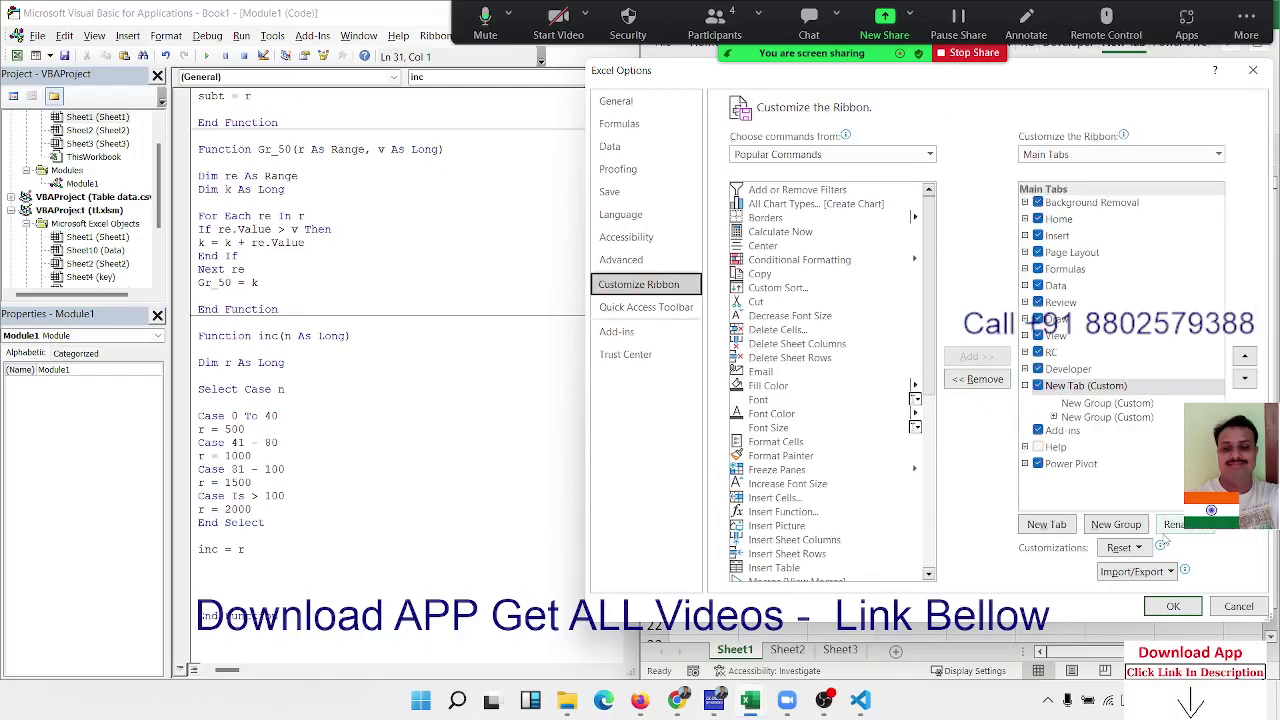
pyautogui.click(928, 154)
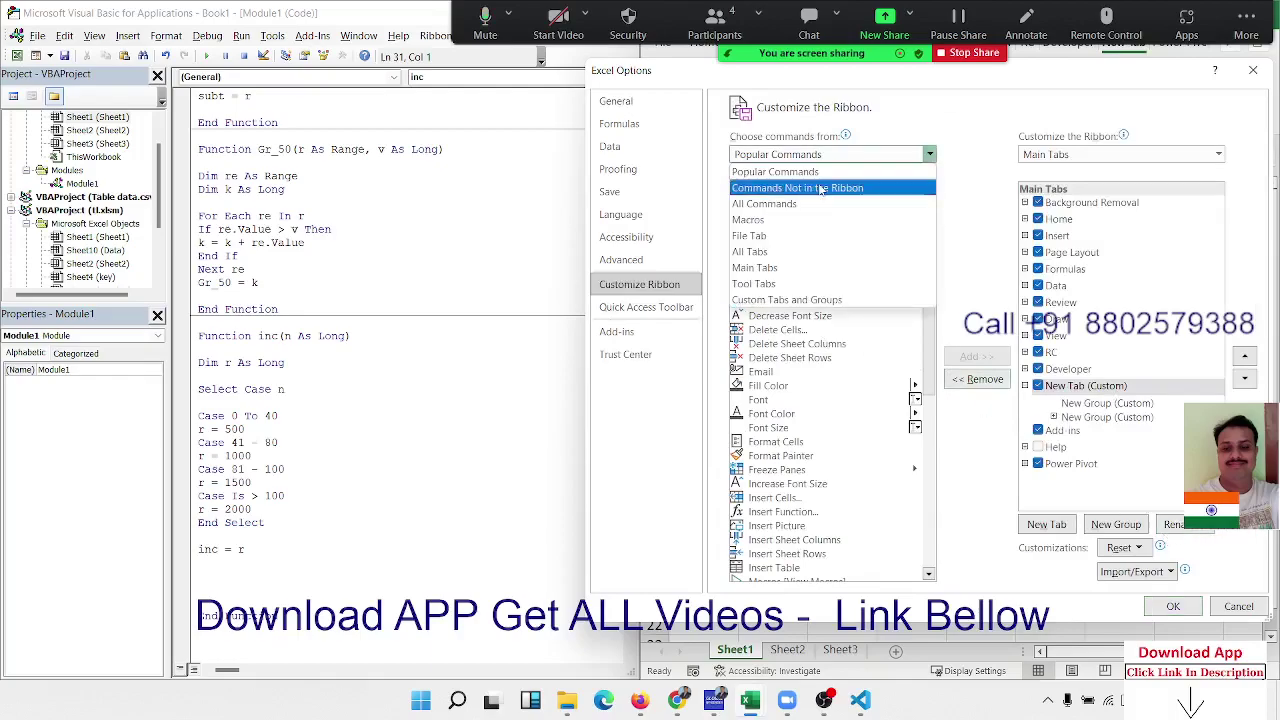
pyautogui.click(805, 219)
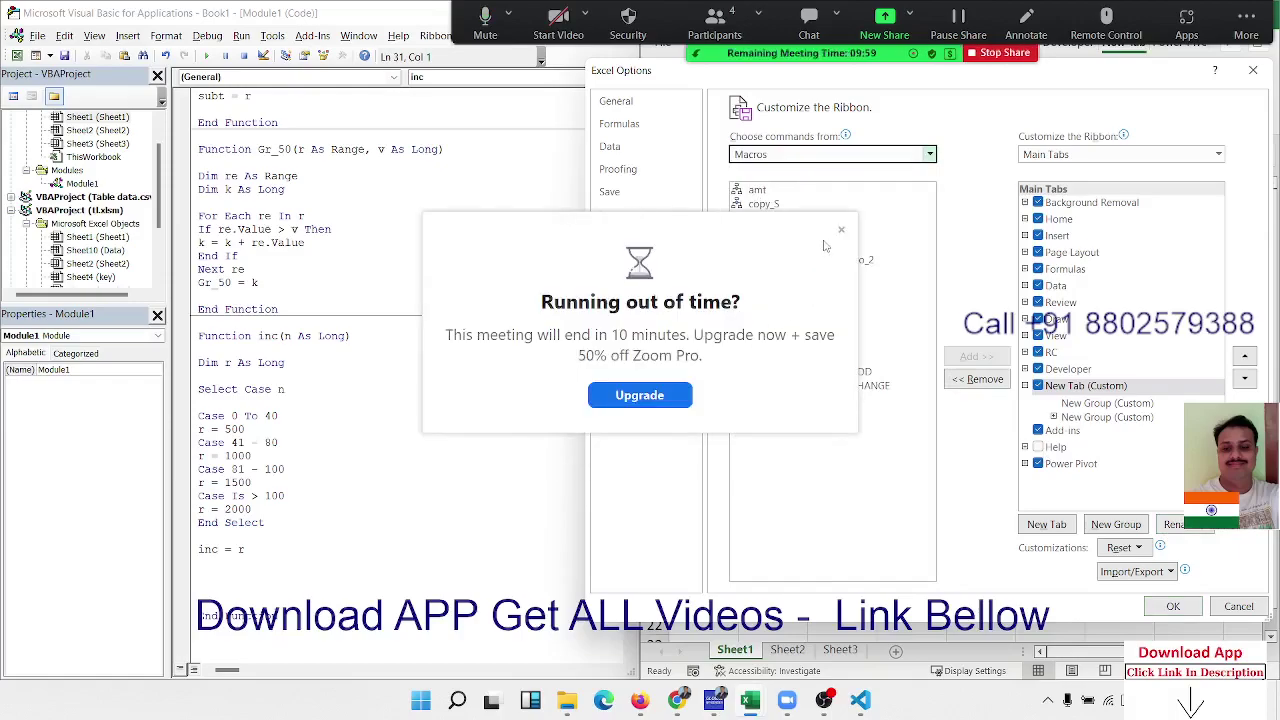
pyautogui.click(840, 232)
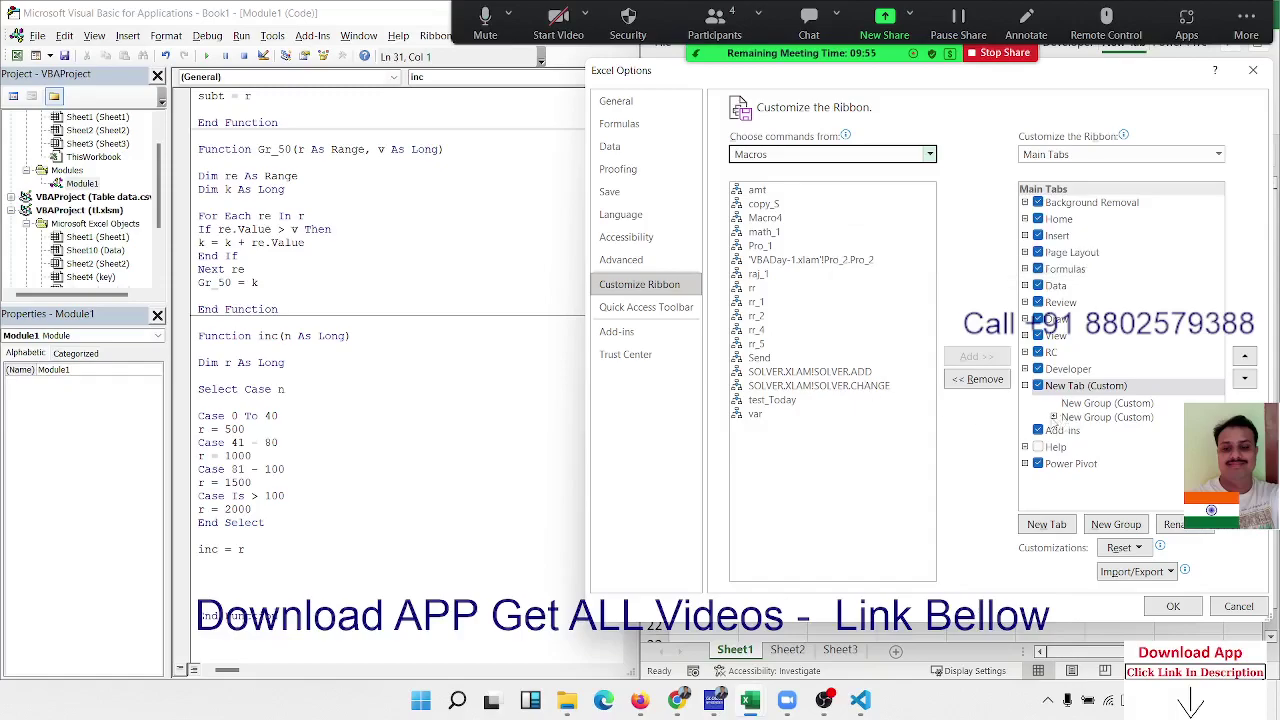
pyautogui.click(1053, 417)
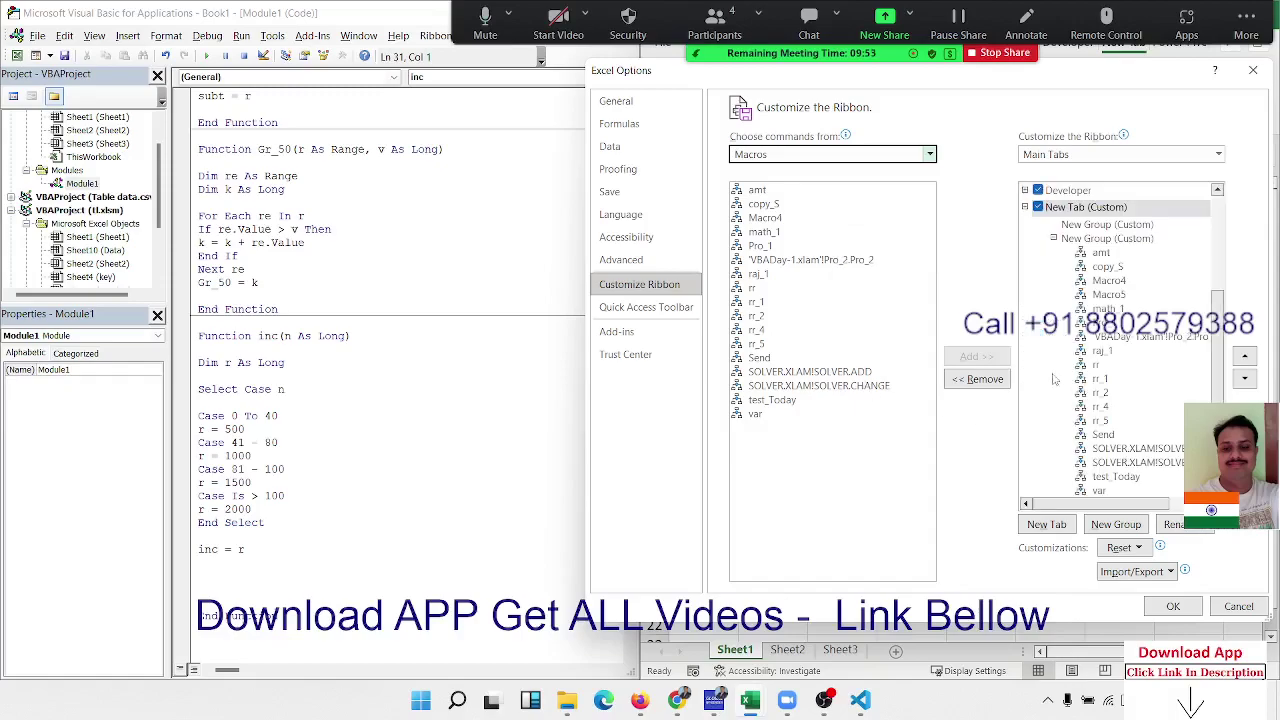
pyautogui.click(1053, 239)
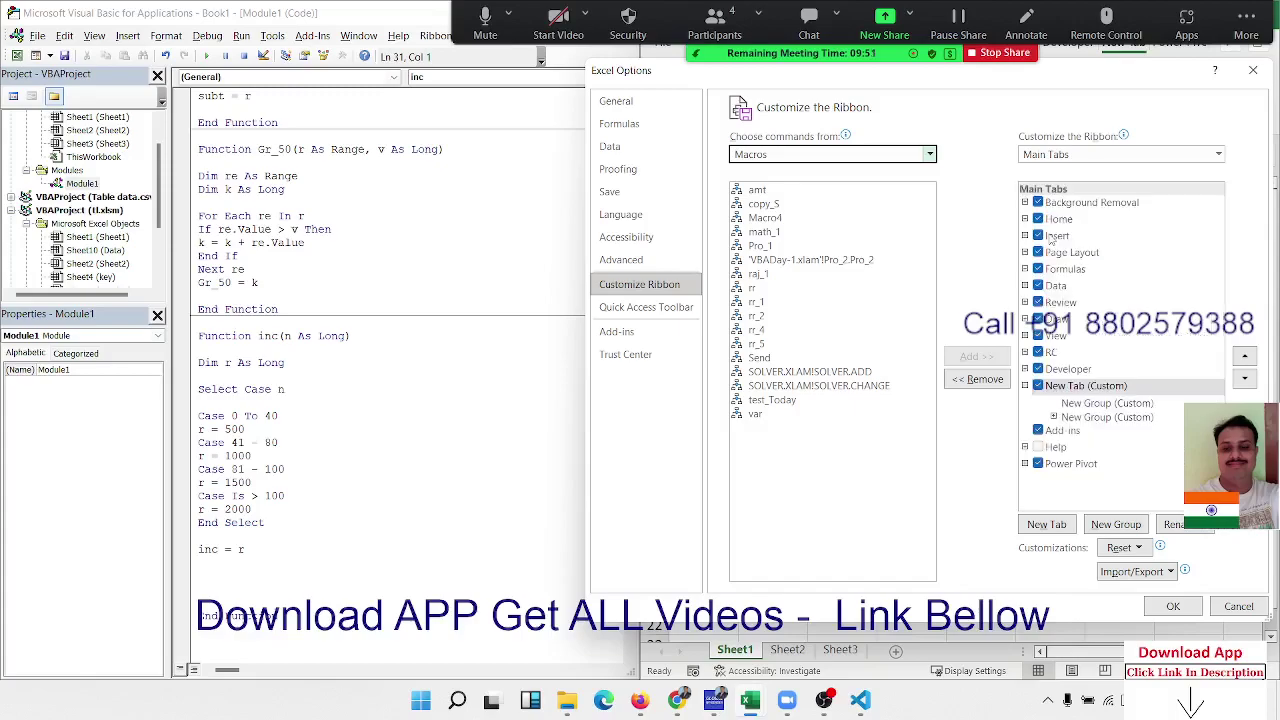
pyautogui.click(1253, 70)
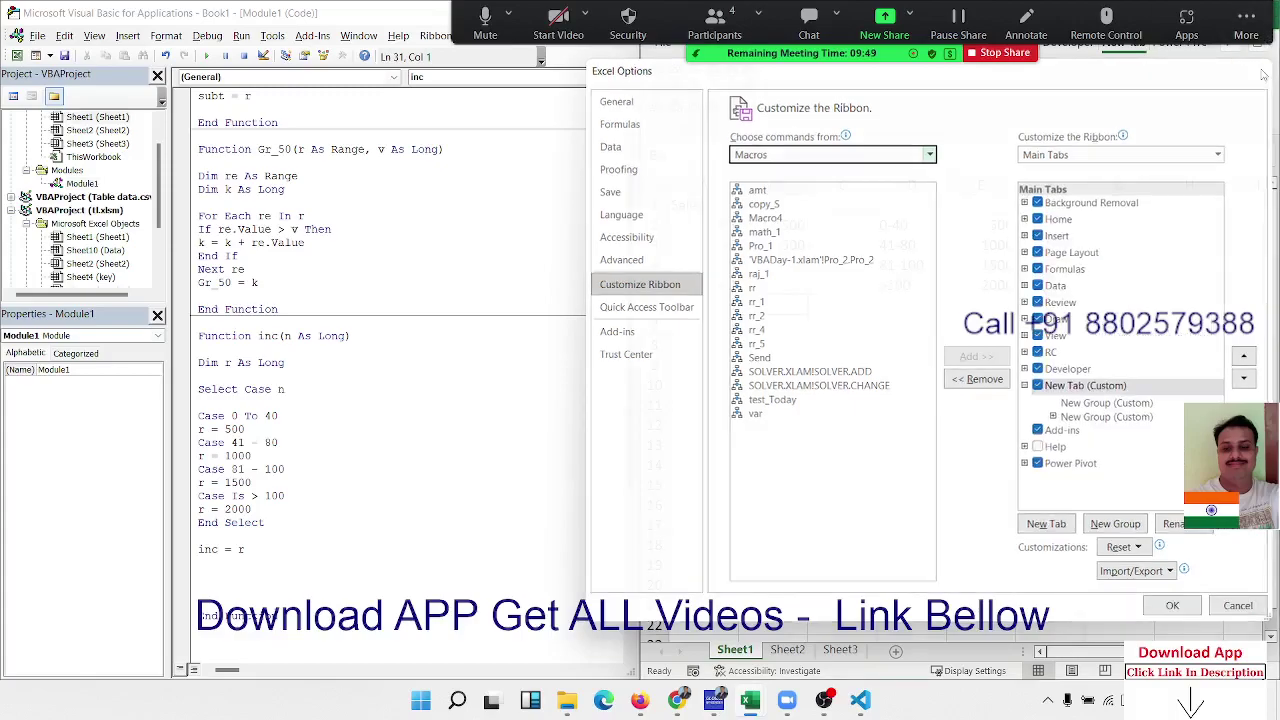
pyautogui.click(256, 442)
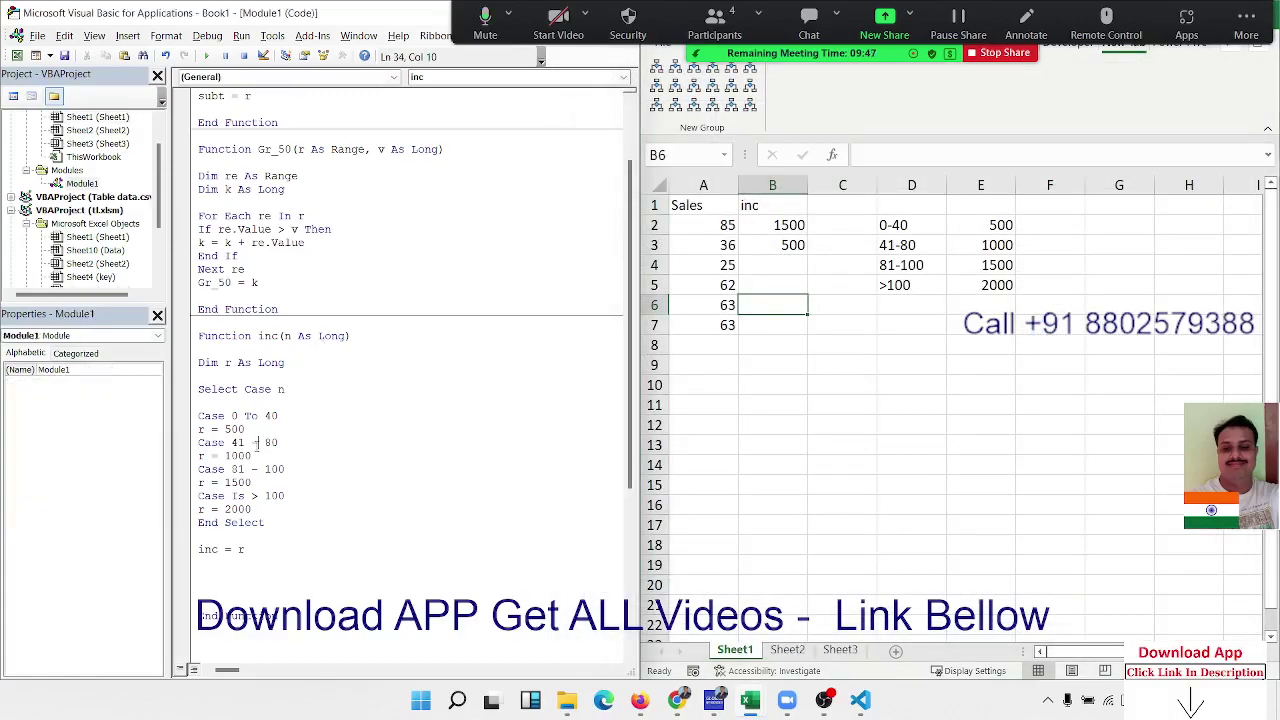
pyautogui.scroll(2, 251, 441)
pyautogui.scroll(-2, 251, 441)
pyautogui.scroll(-6, 266, 434)
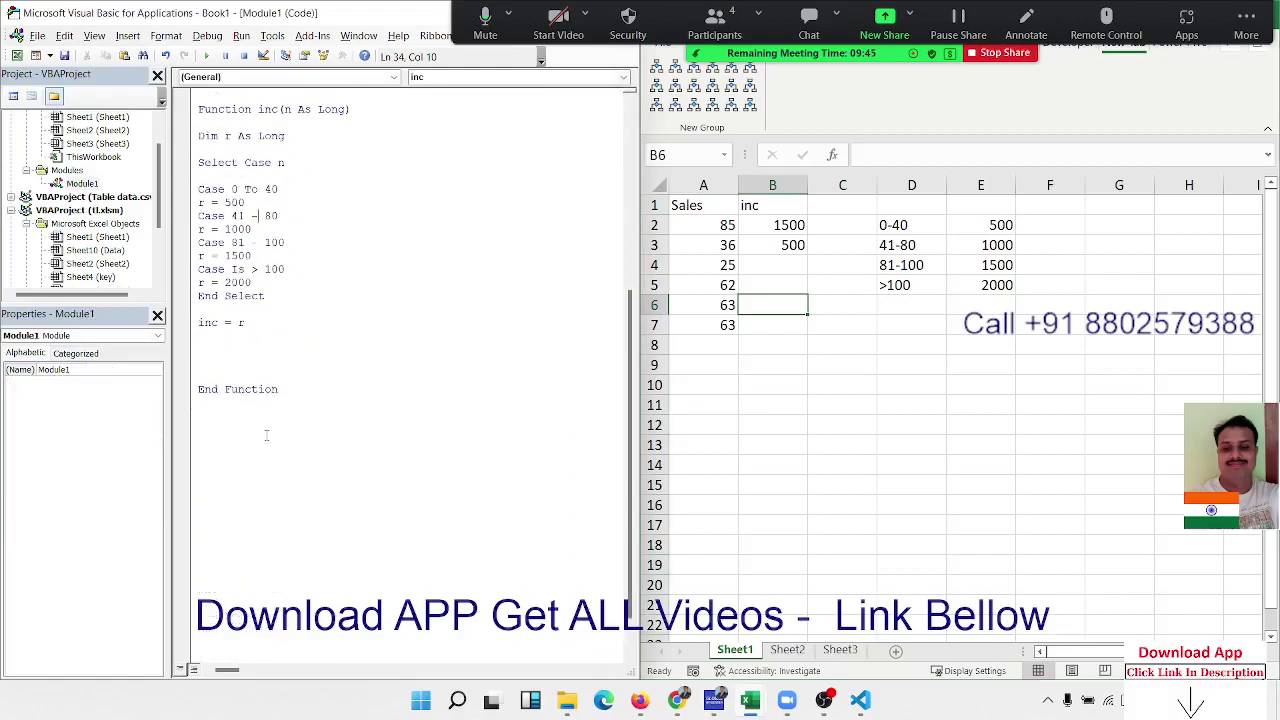
pyautogui.scroll(-2, 360, 403)
pyautogui.scroll(5, 560, 317)
pyautogui.scroll(1, 560, 317)
pyautogui.scroll(2, 560, 317)
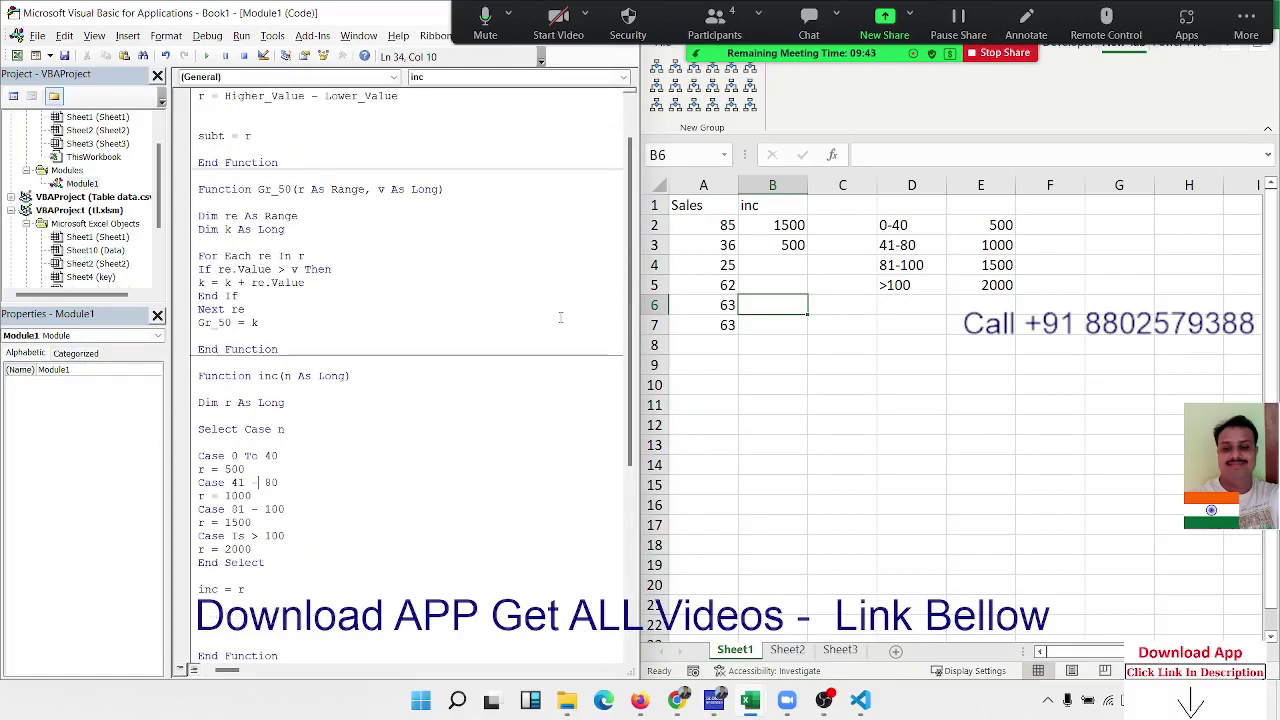